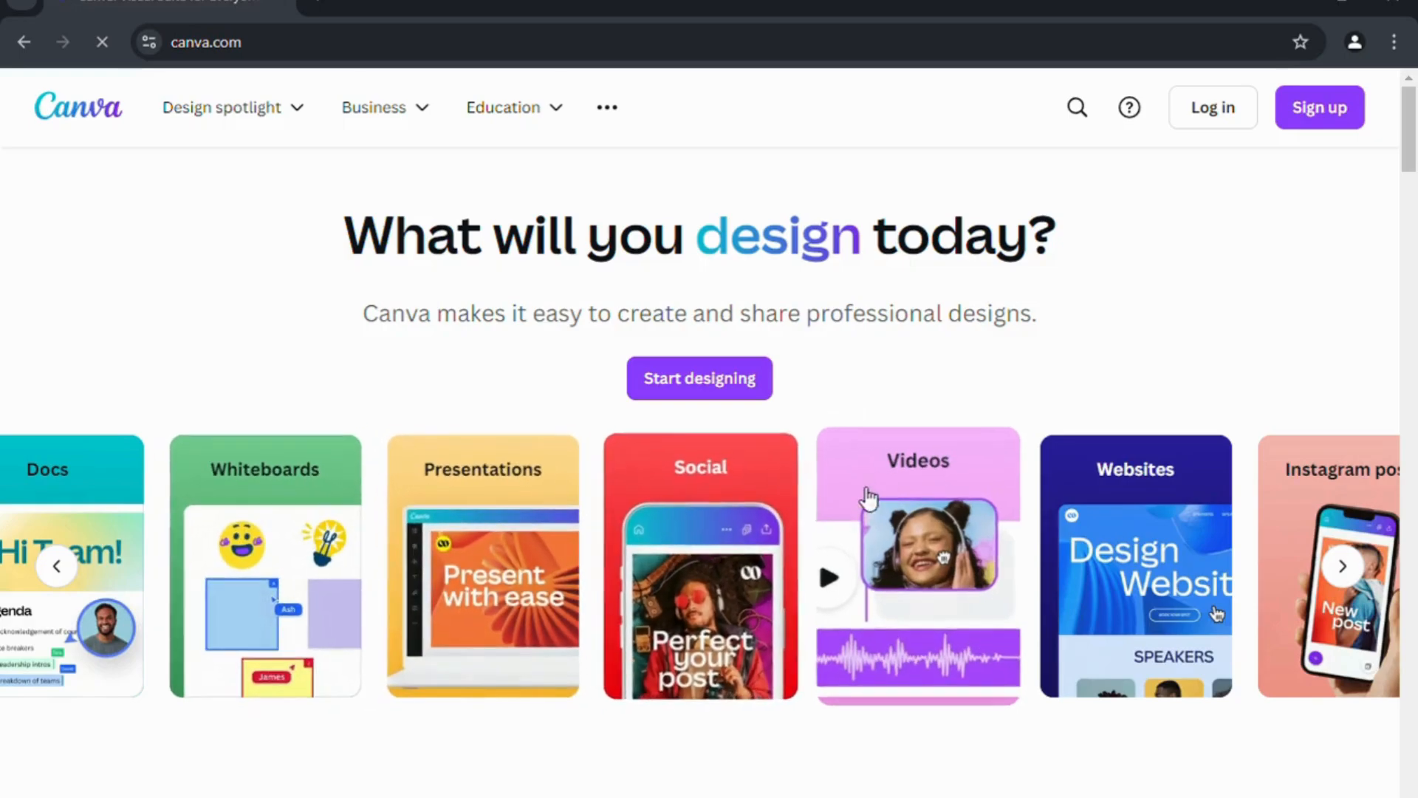
Dismiss the sign-up prompt, start designing and log in to the Canva account.
click(1307, 123)
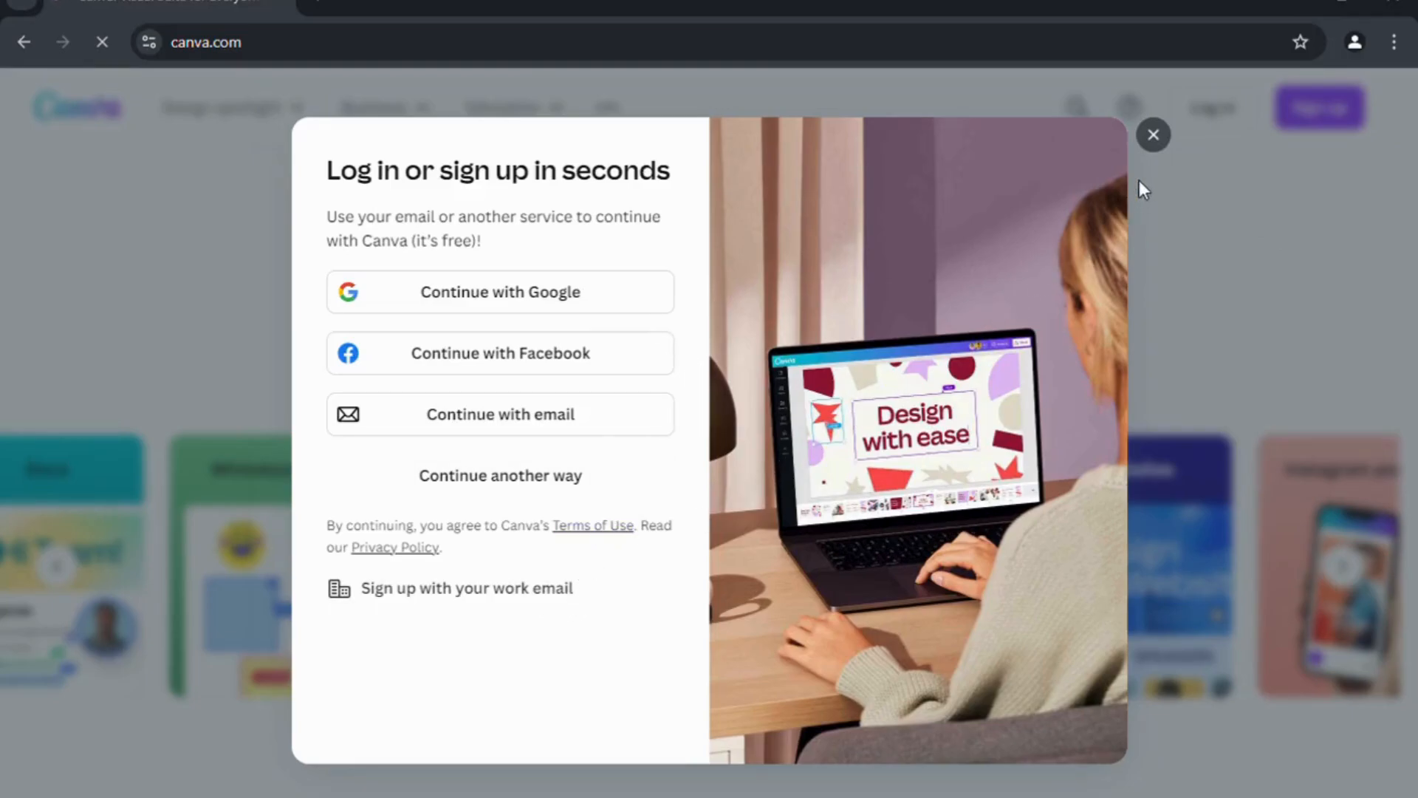
click(1155, 140)
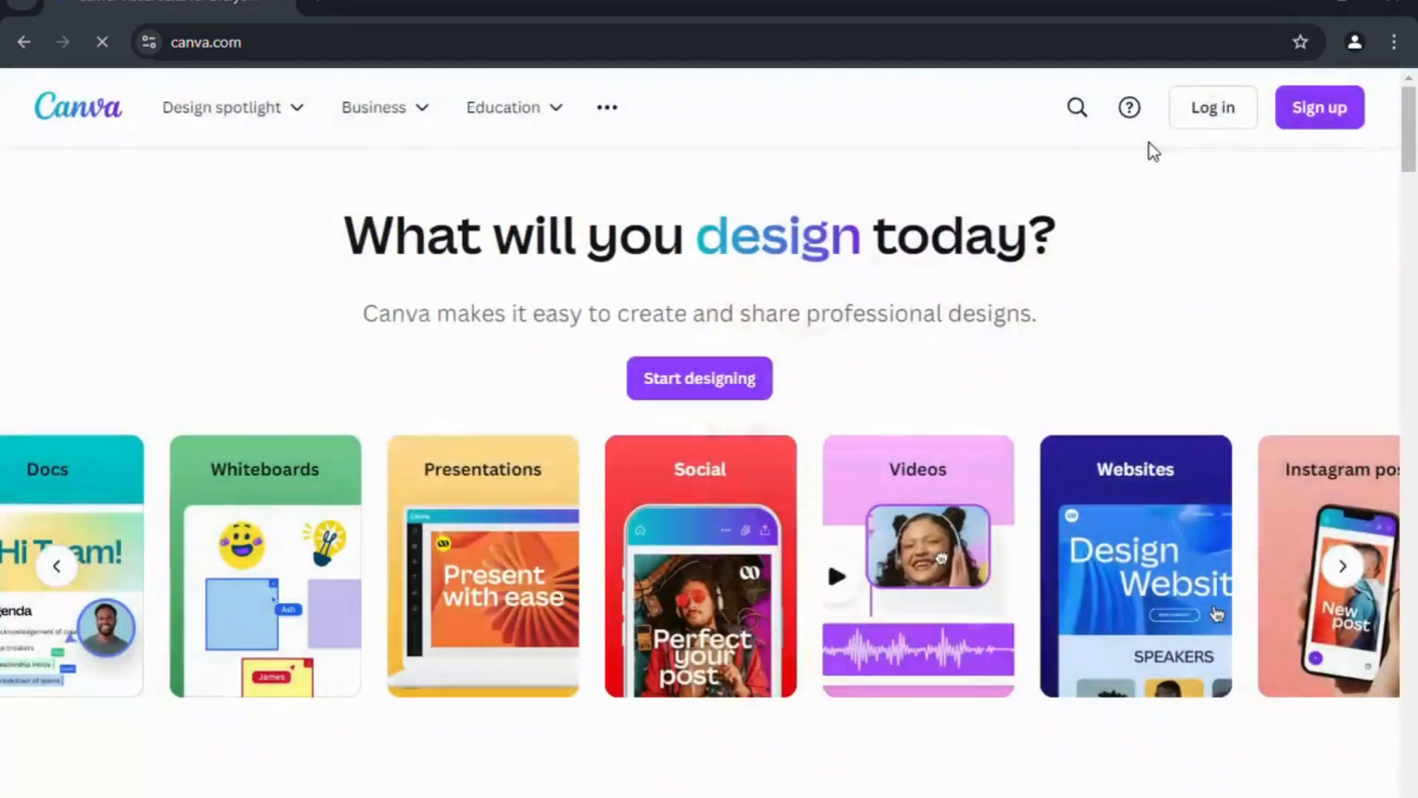
click(718, 392)
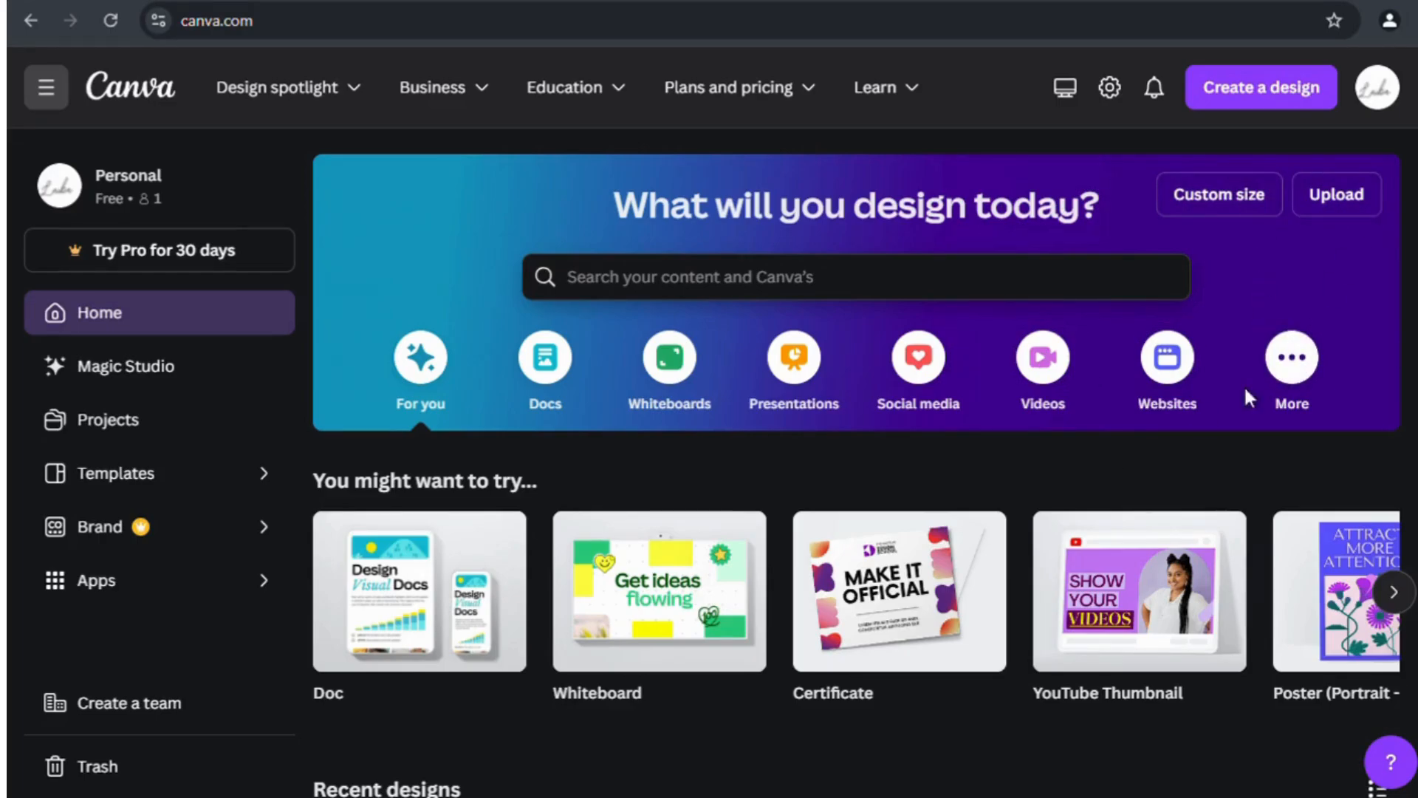
scroll(1203, 453, down, 7)
scroll(1202, 453, up, 7)
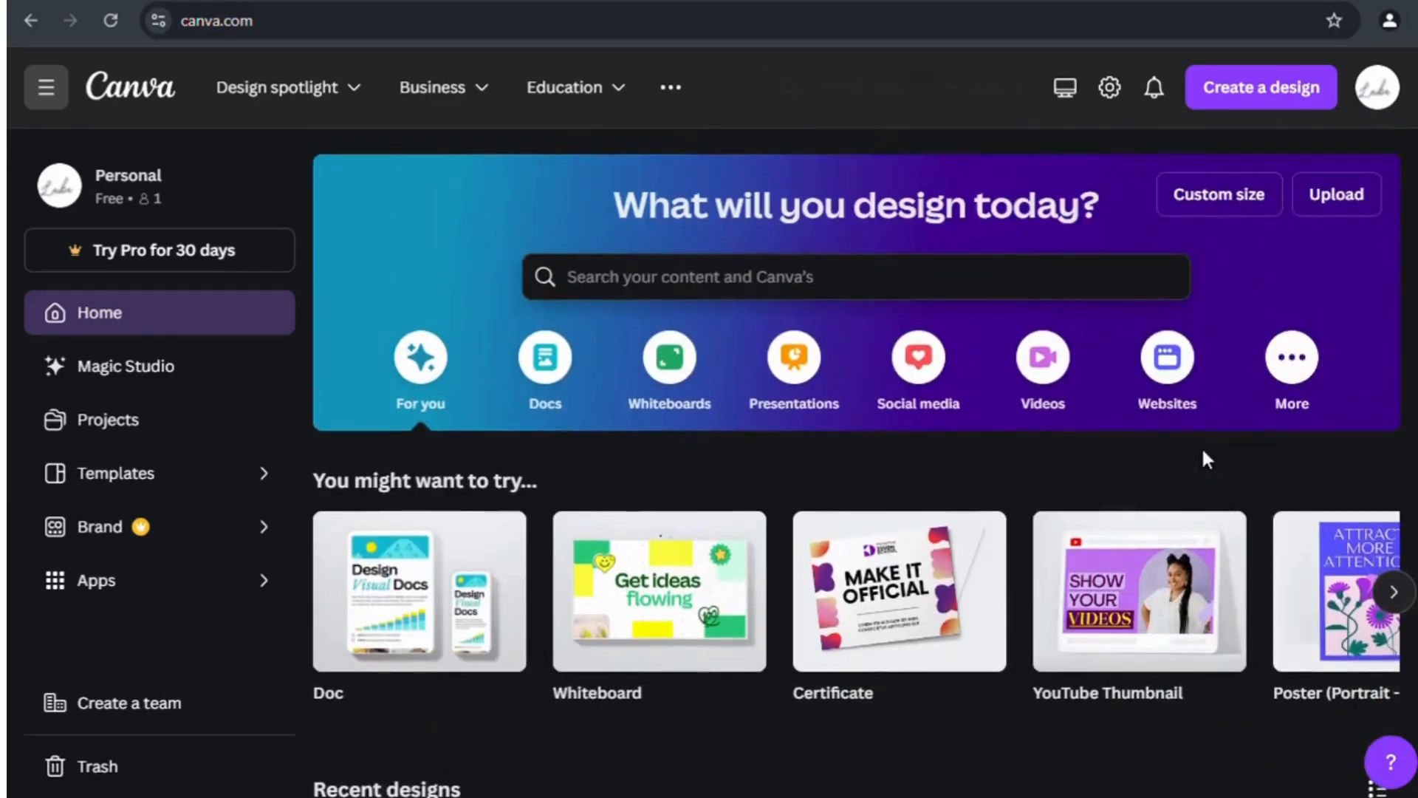
Browse forward and back through the 'You might want to try' design-type suggestions.
click(1407, 597)
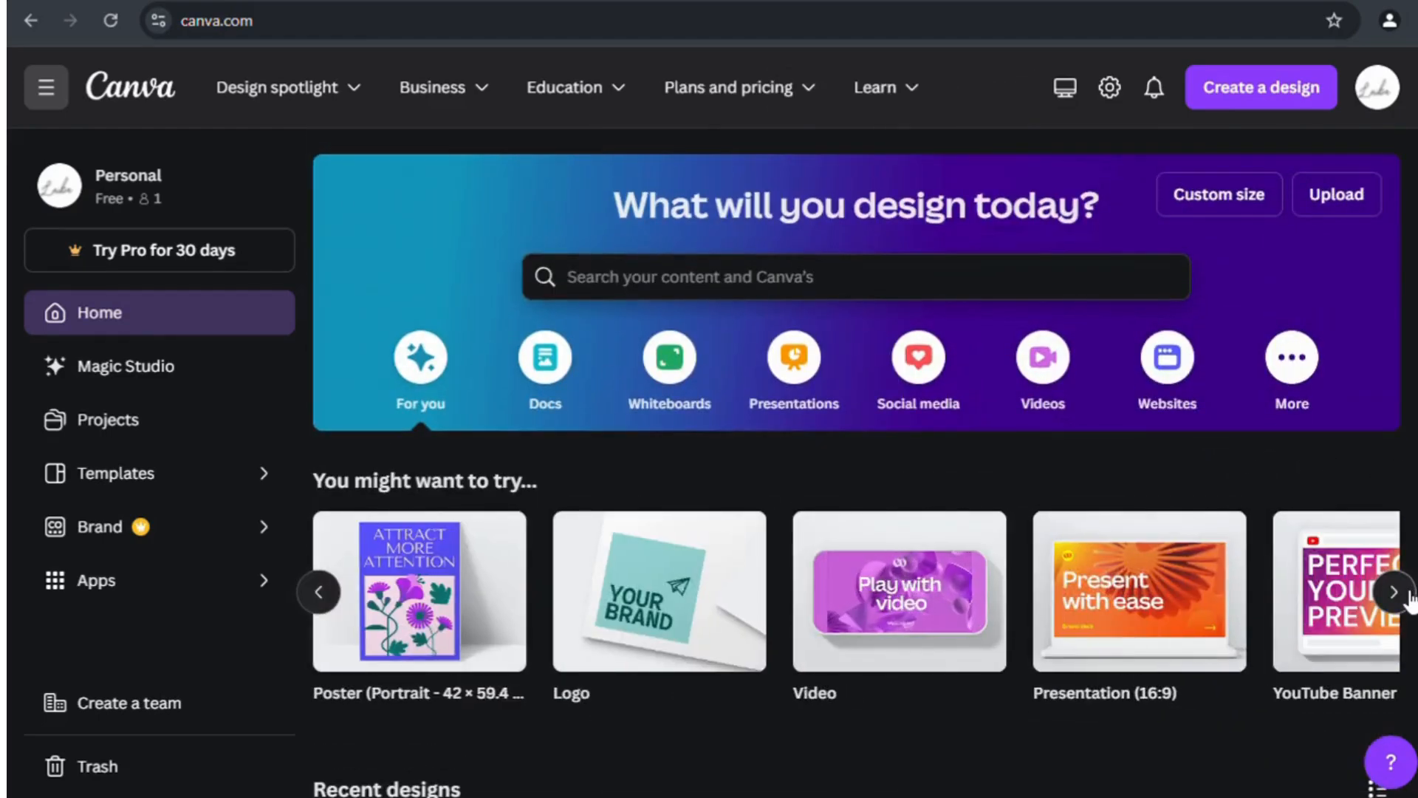
click(1408, 596)
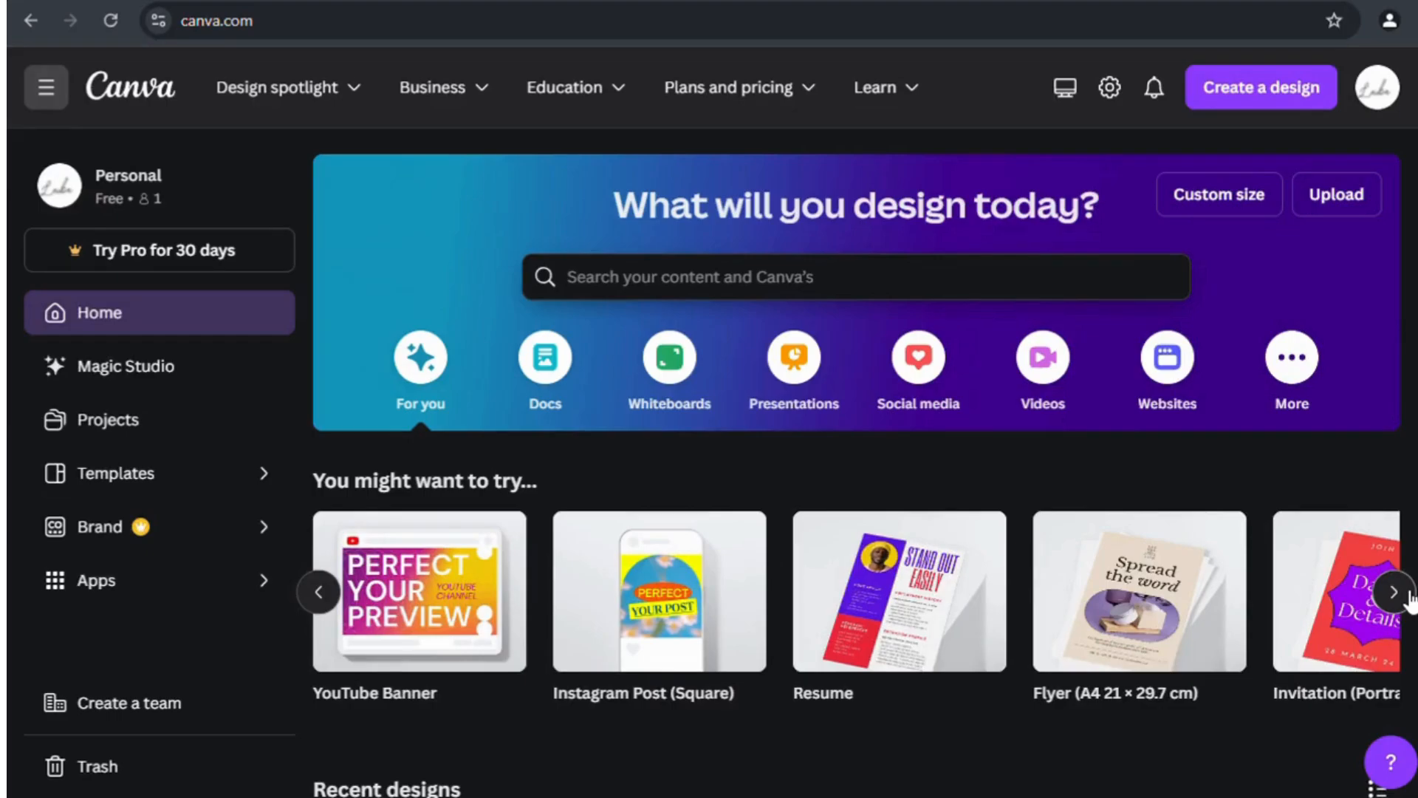
click(1408, 597)
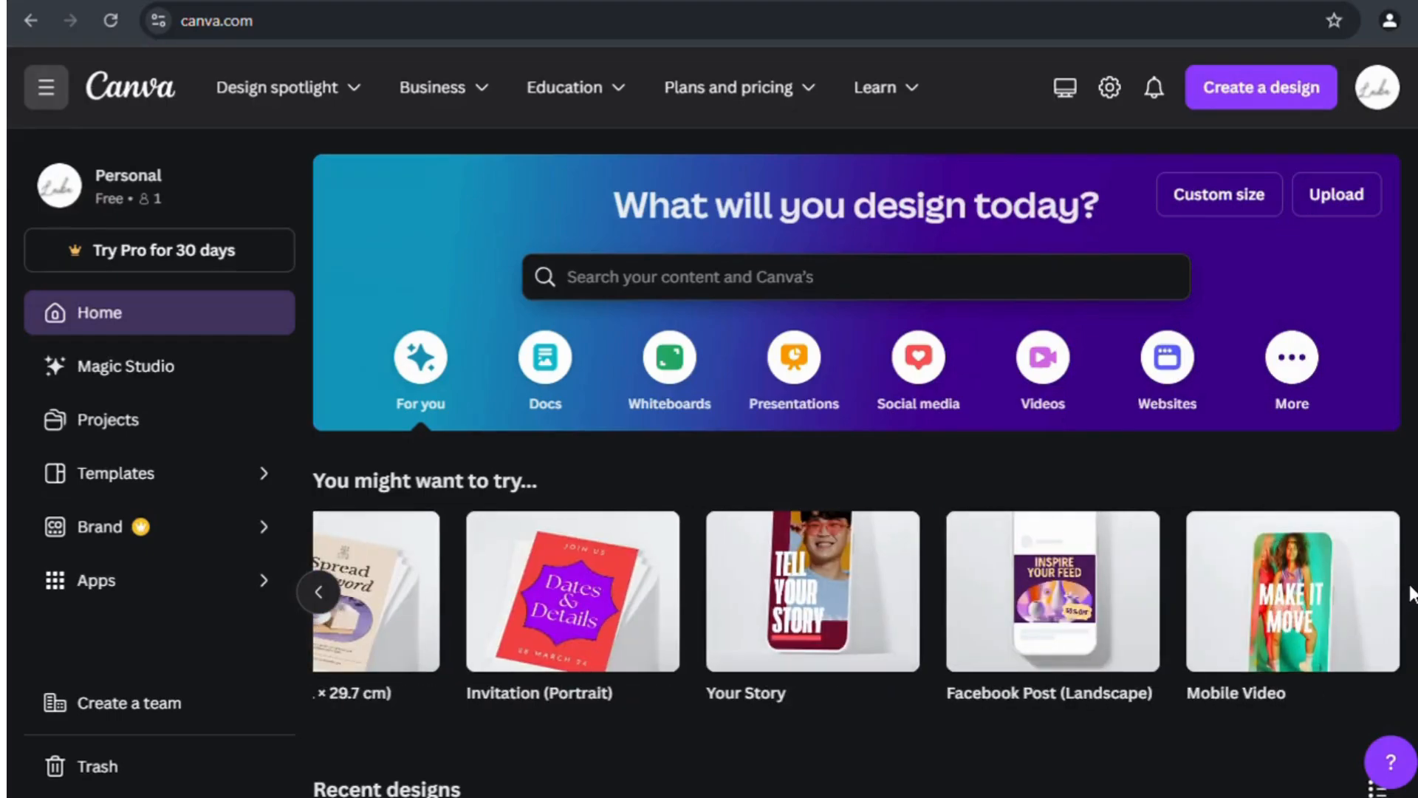
click(339, 608)
click(339, 608)
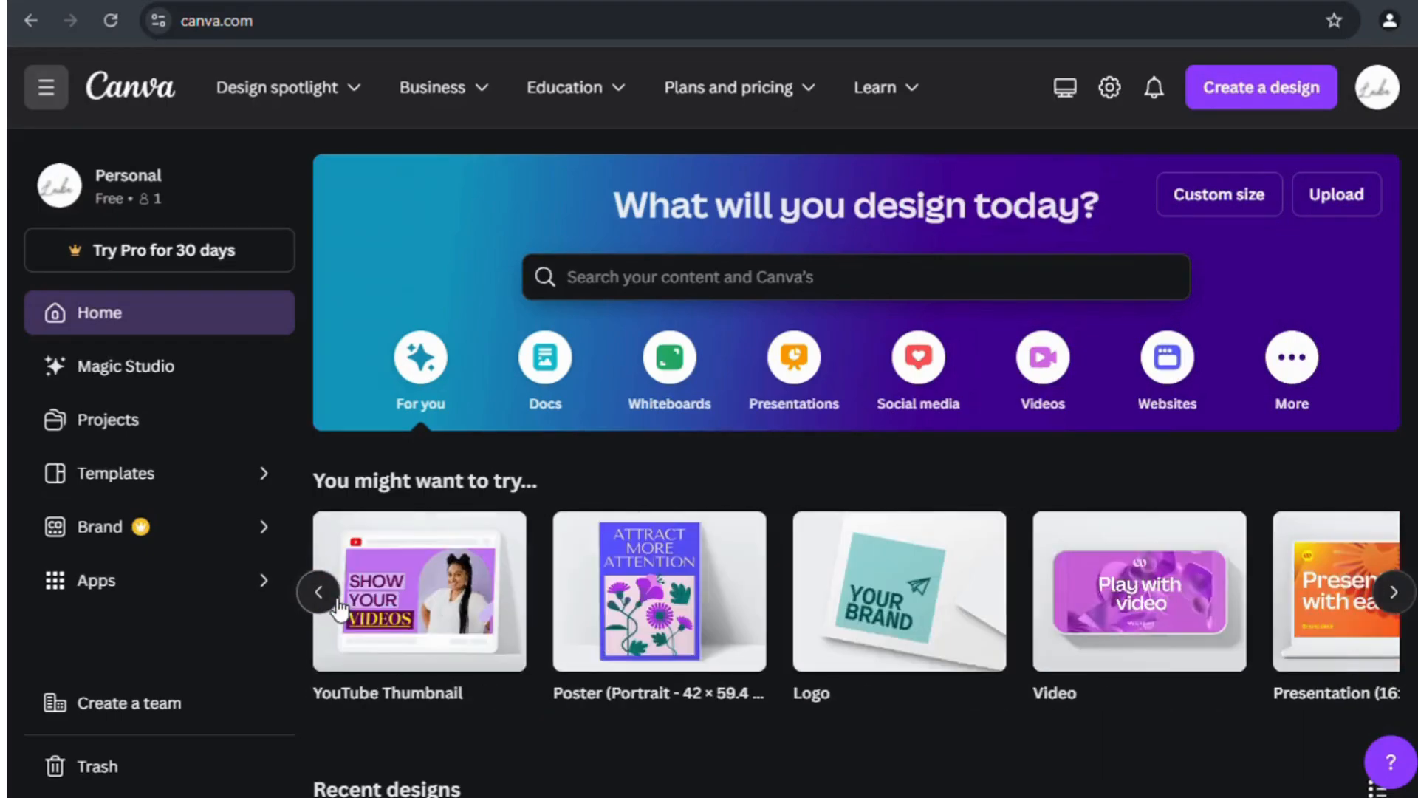
Create a blank Logo design and show the Elements library of shapes and graphics.
click(910, 585)
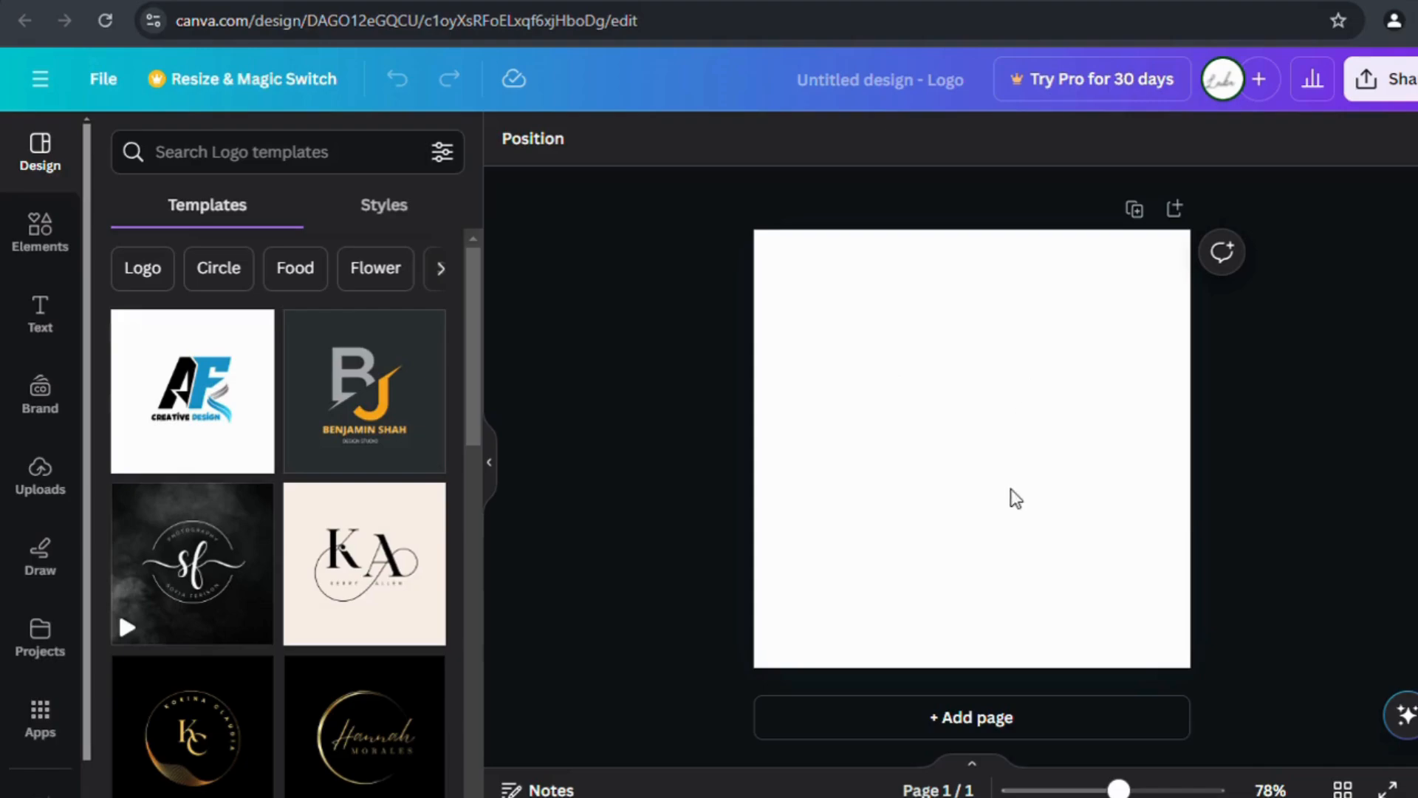
click(42, 223)
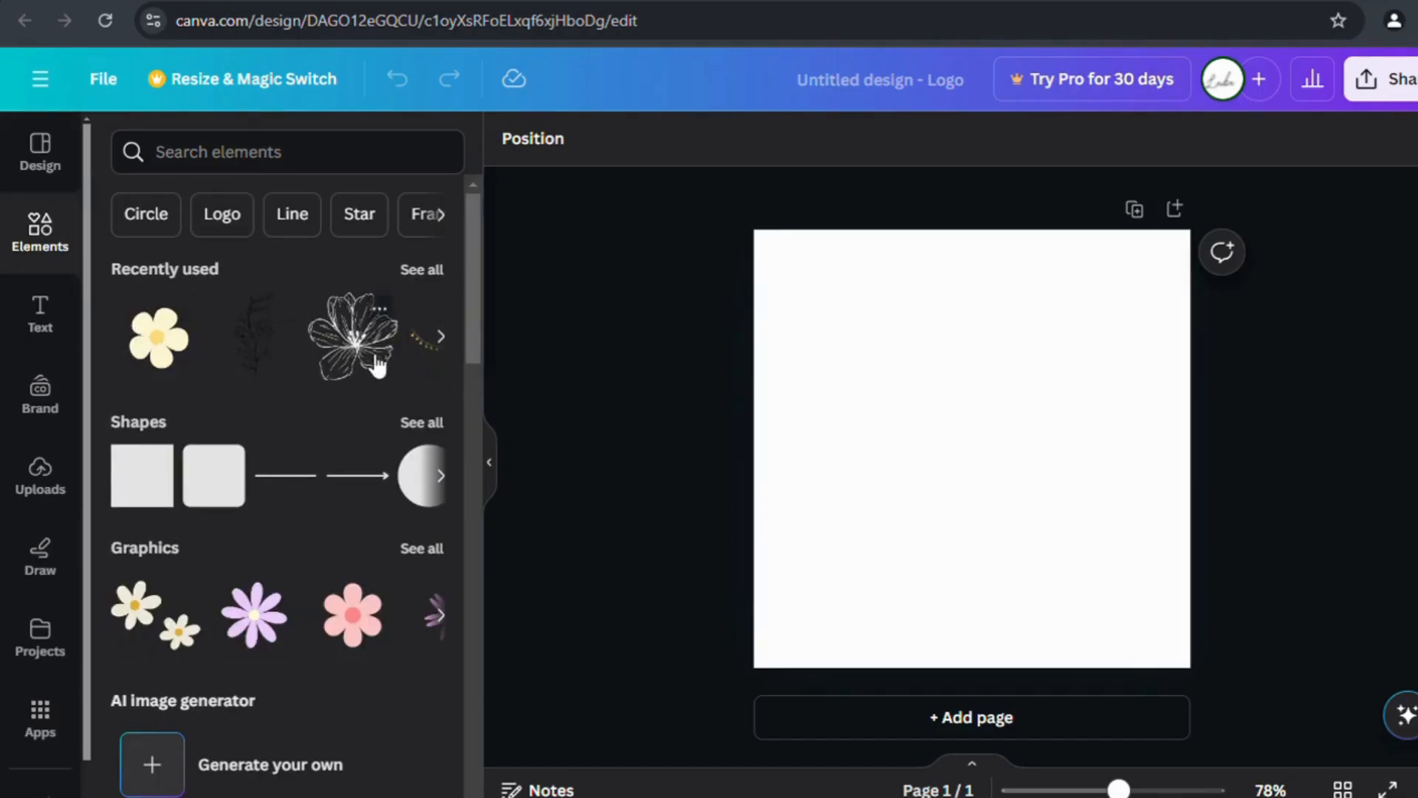
Scroll through the Elements panel to survey the available shapes and graphics.
scroll(348, 443, down, 3)
scroll(325, 440, down, 3)
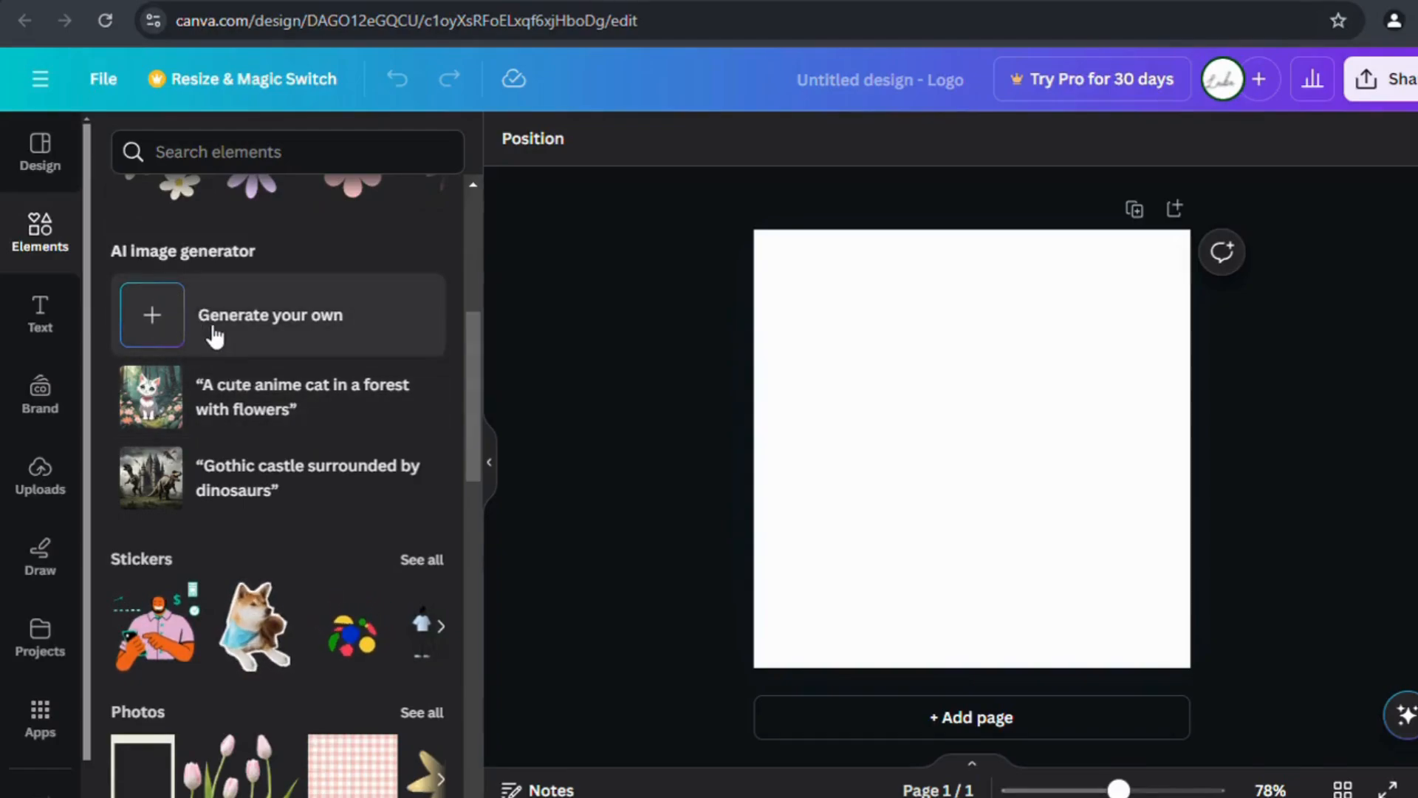
scroll(310, 491, down, 2)
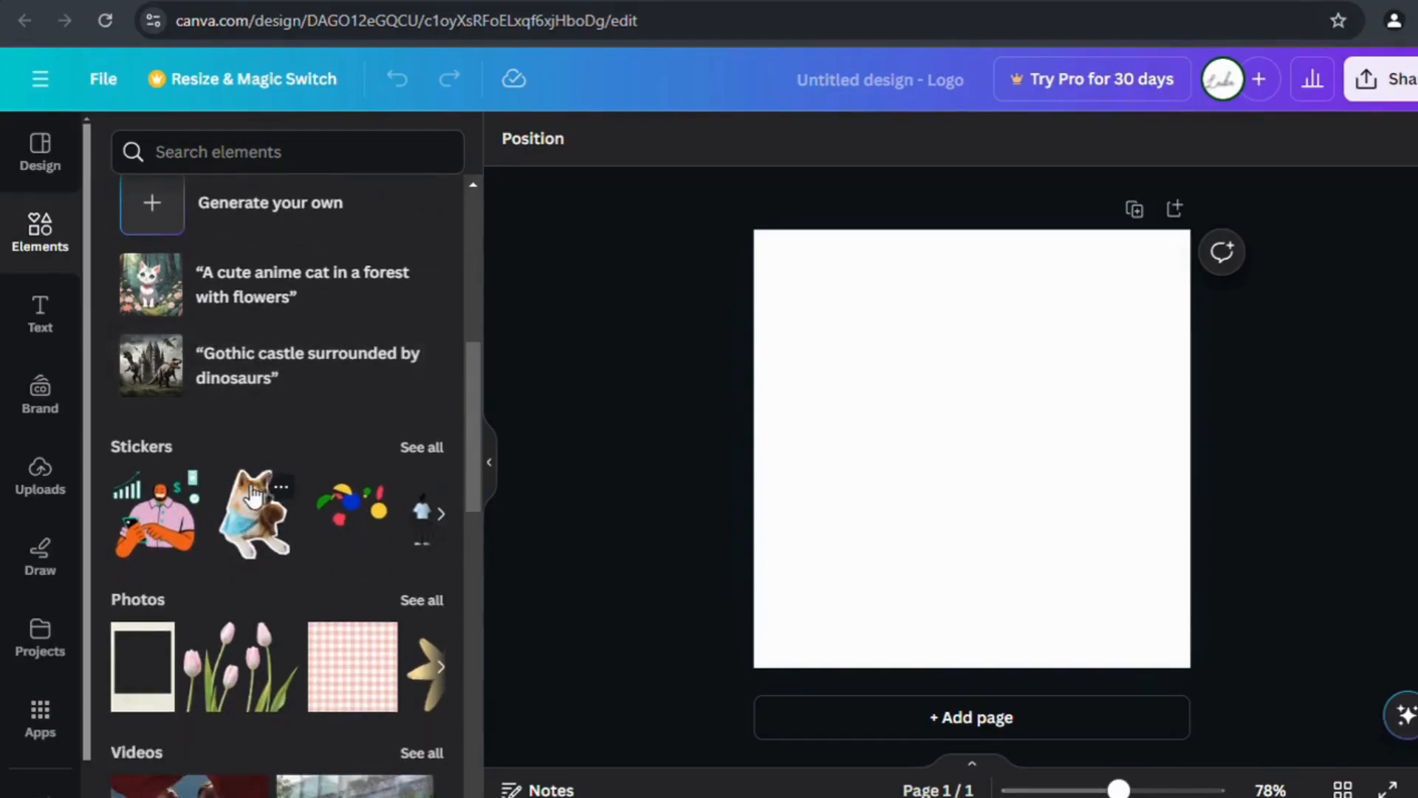
scroll(352, 502, down, 4)
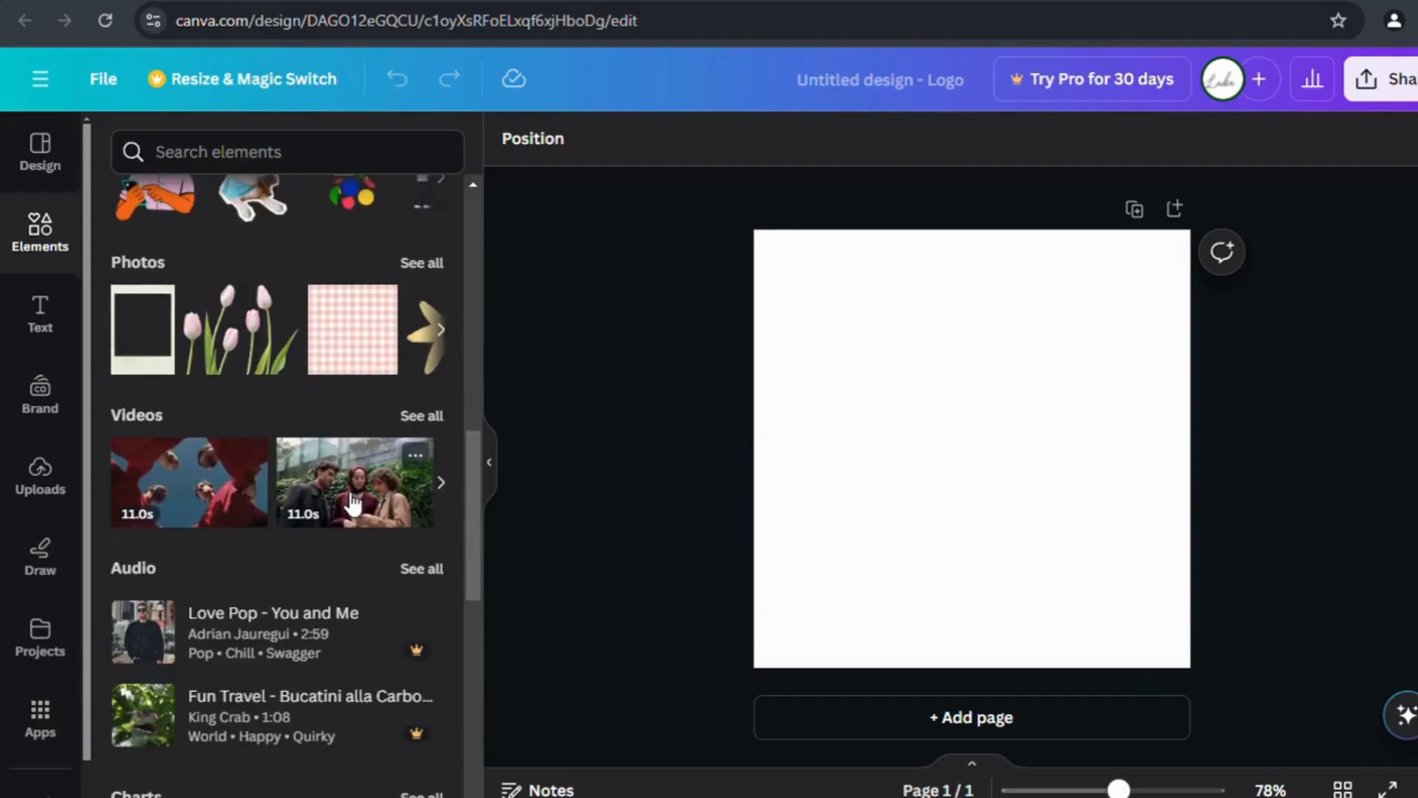
scroll(353, 505, down, 2)
scroll(353, 505, down, 1)
scroll(353, 505, down, 10)
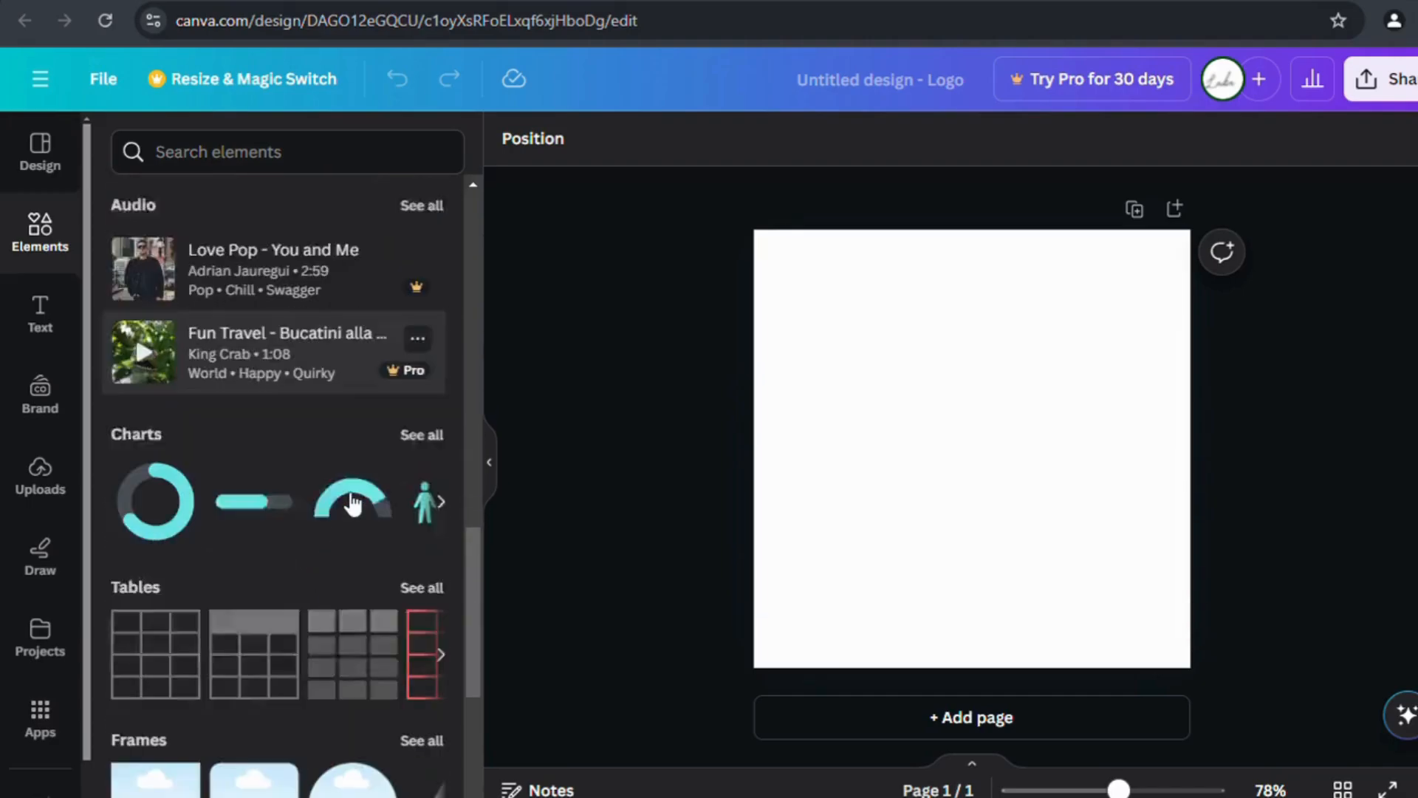
scroll(353, 505, down, 1)
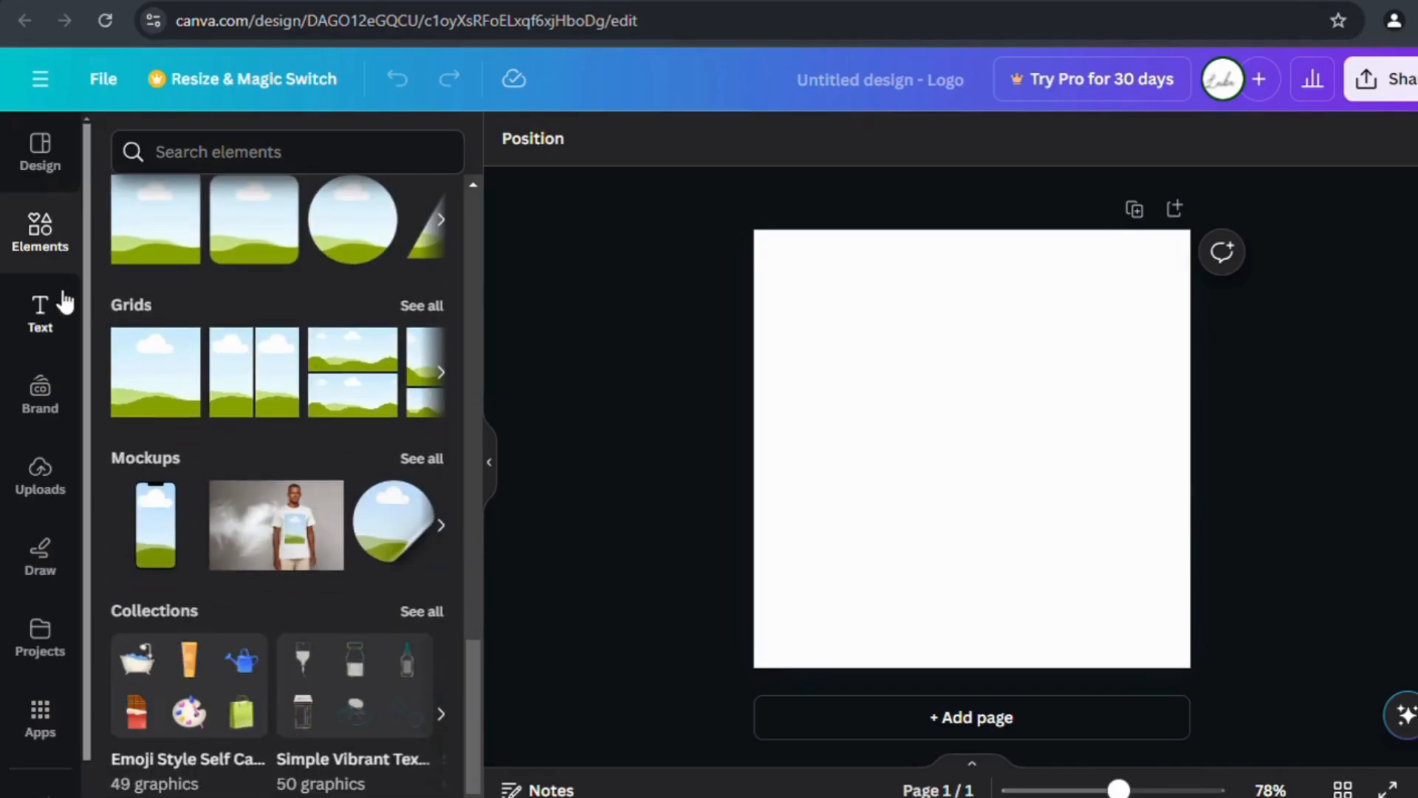
scroll(261, 349, up, 12)
Show the Text panel and look through its heading styles and font combinations.
click(65, 324)
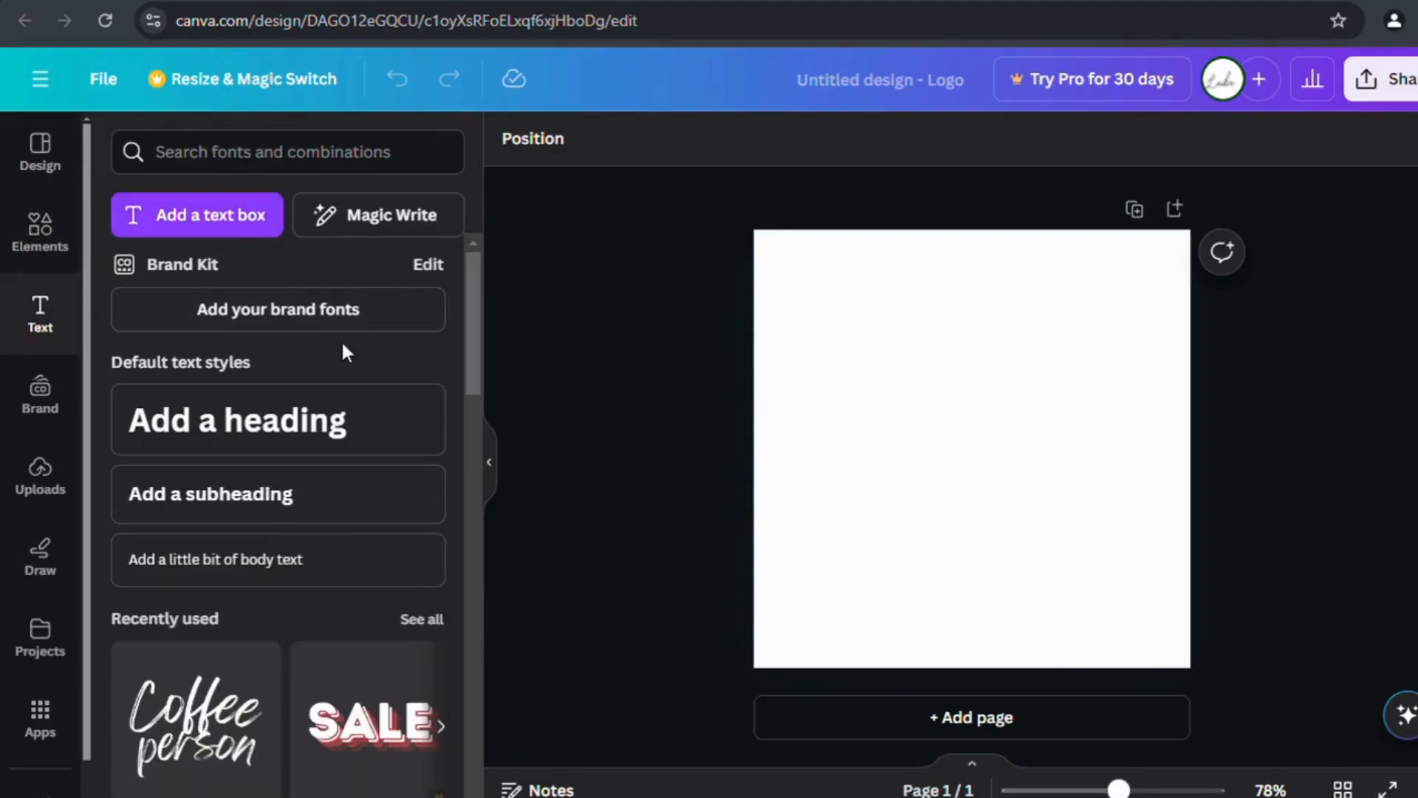
scroll(364, 486, down, 3)
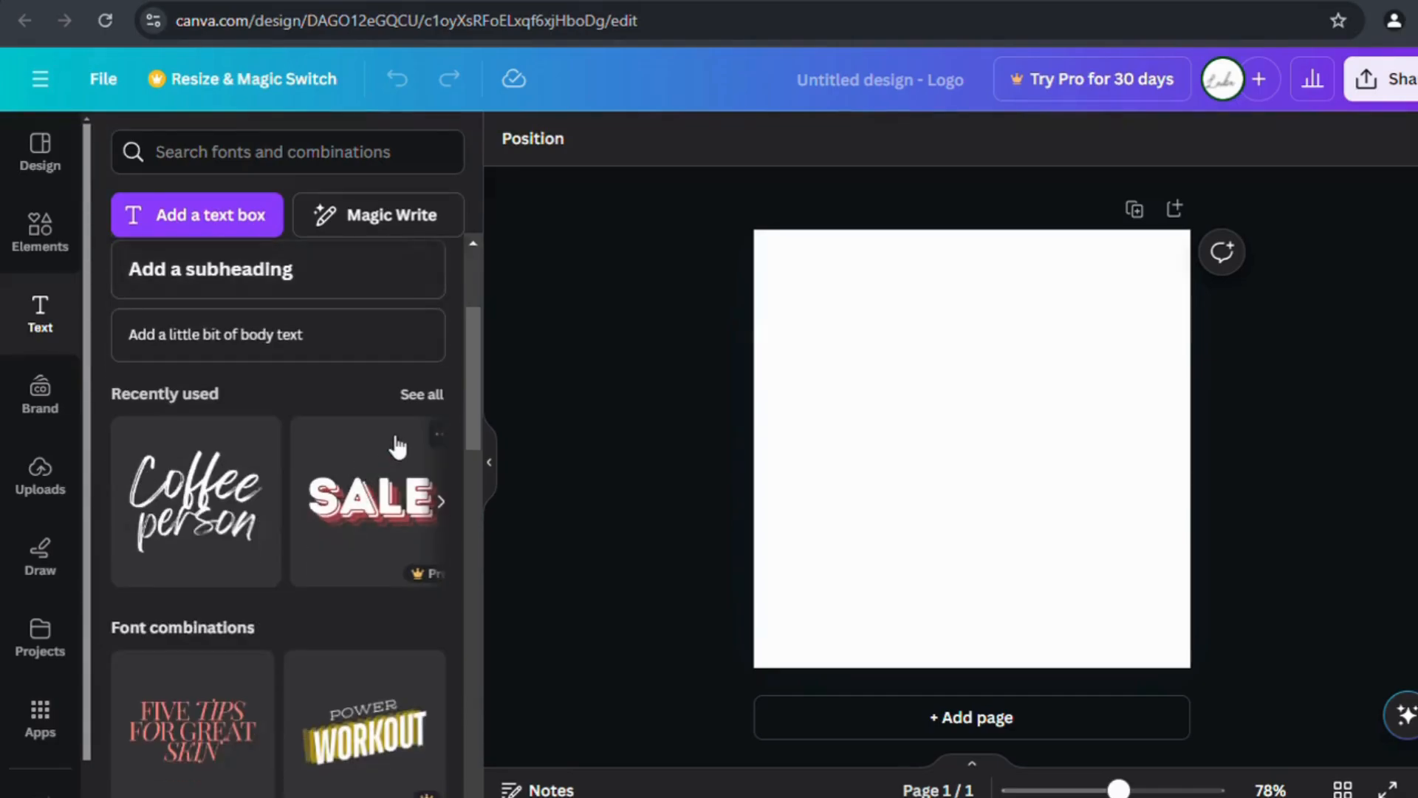
scroll(399, 445, down, 2)
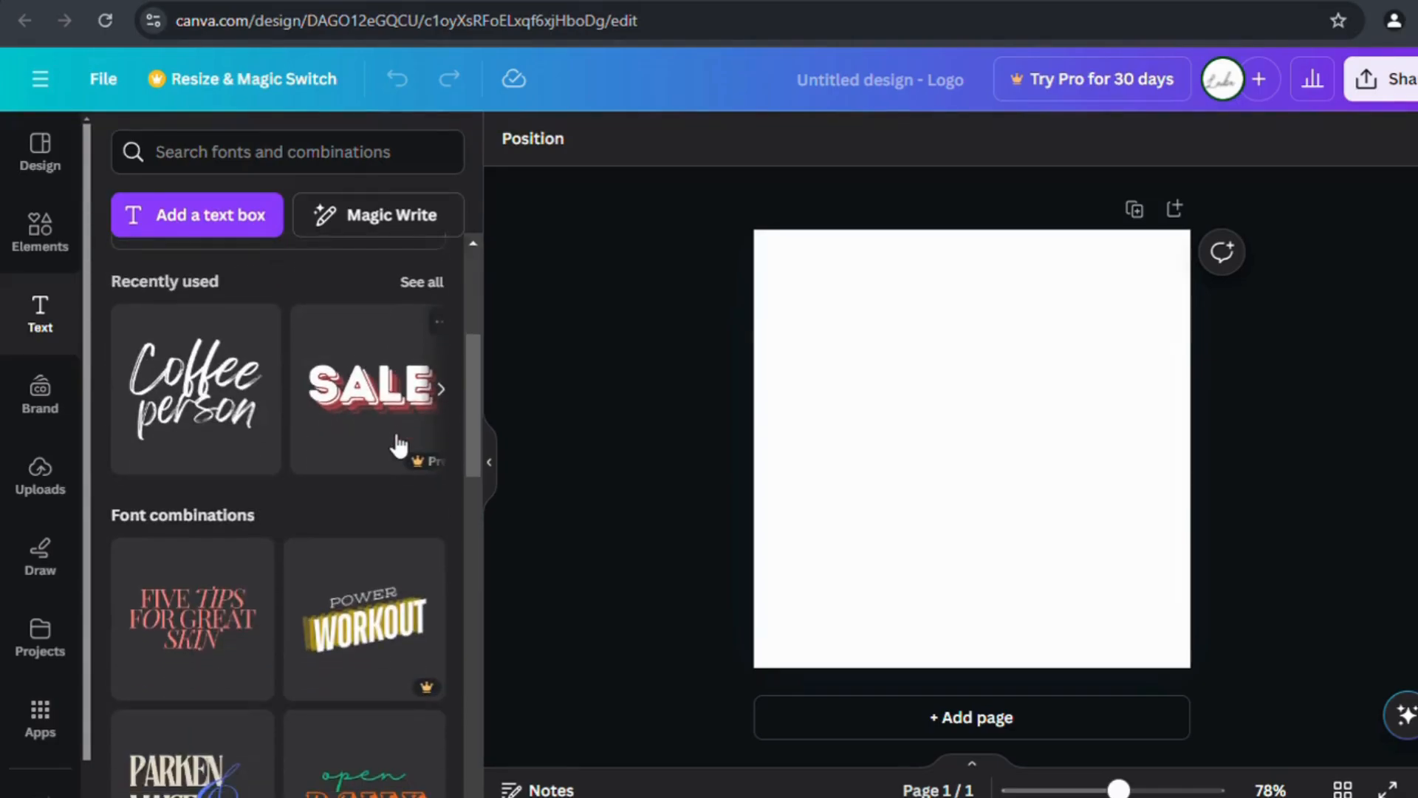
scroll(399, 446, down, 3)
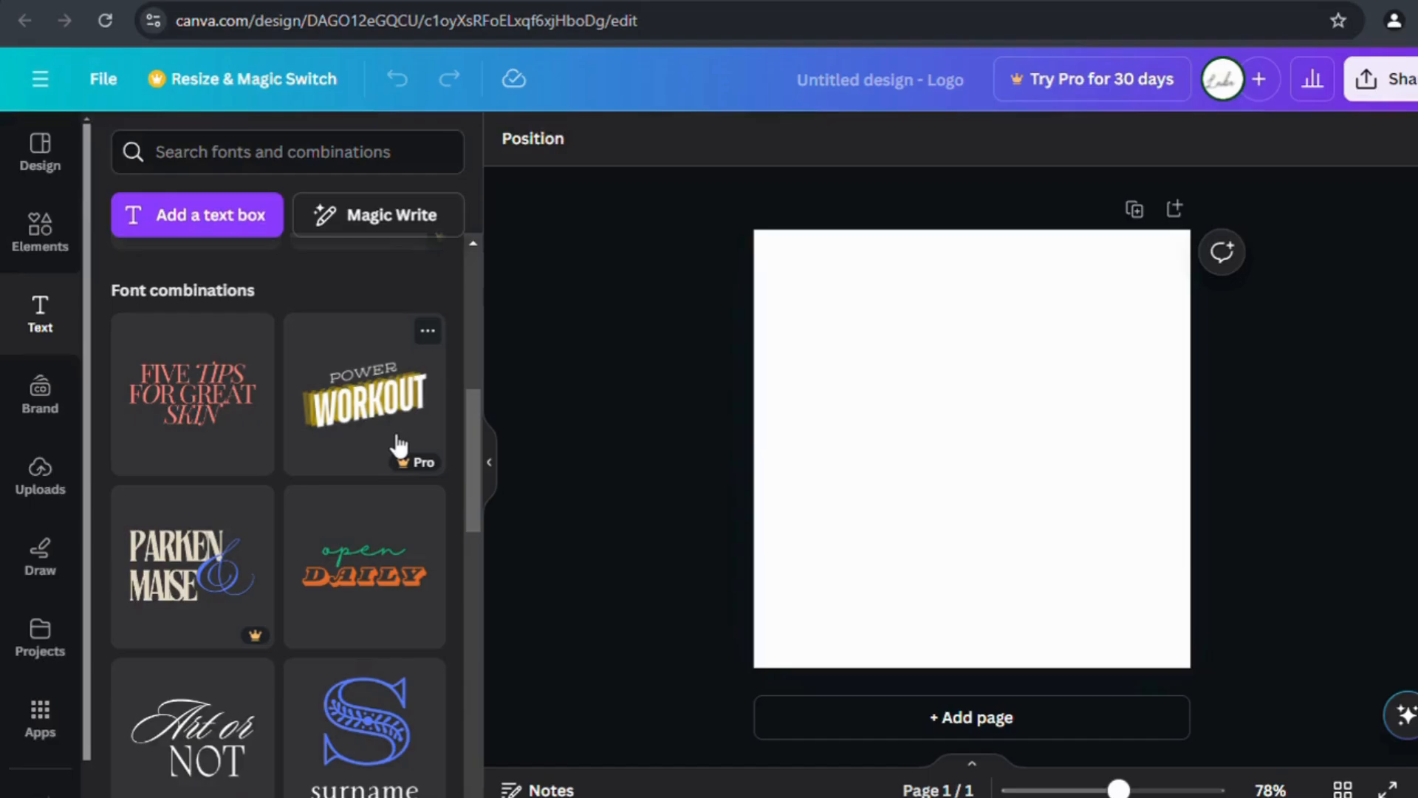
scroll(399, 445, down, 3)
scroll(399, 446, down, 3)
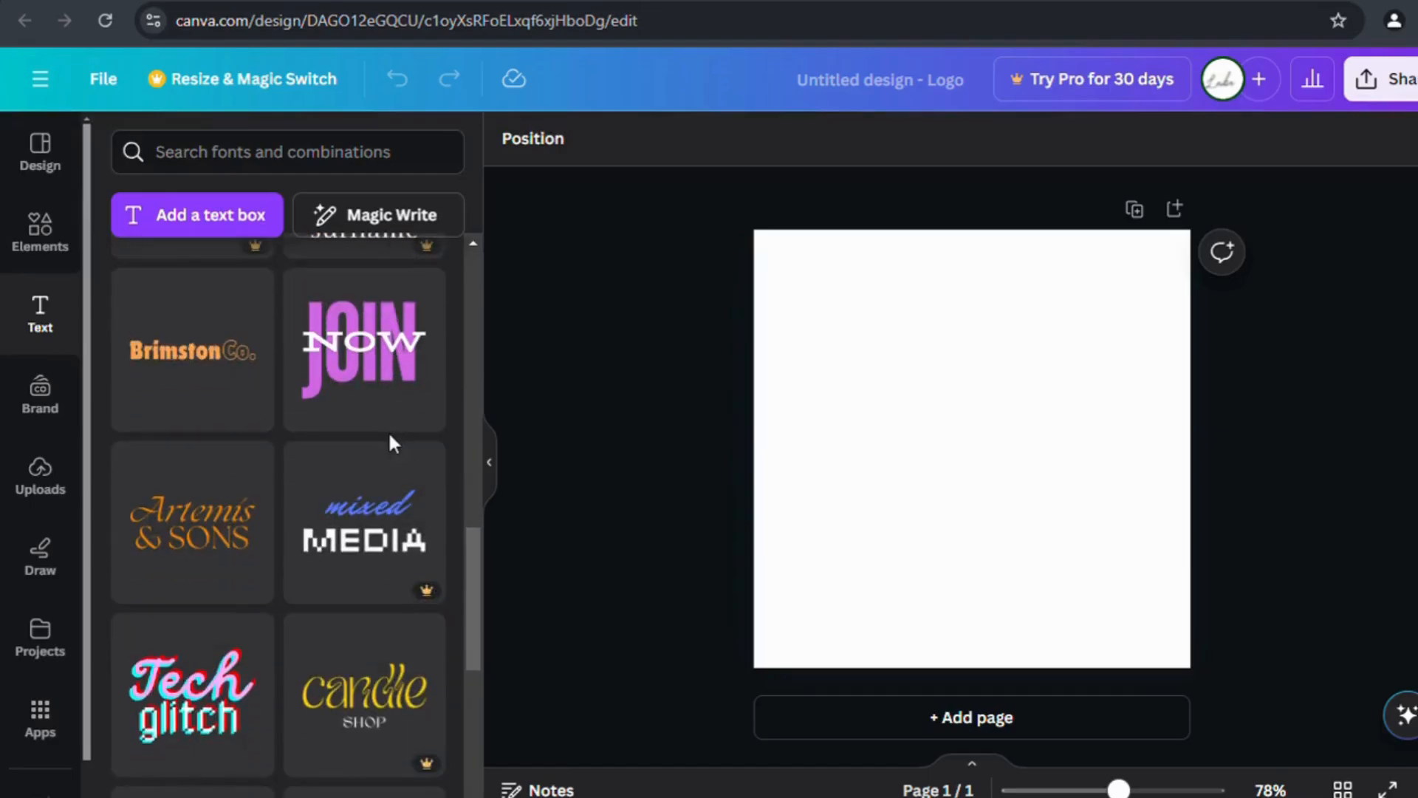
scroll(388, 436, up, 10)
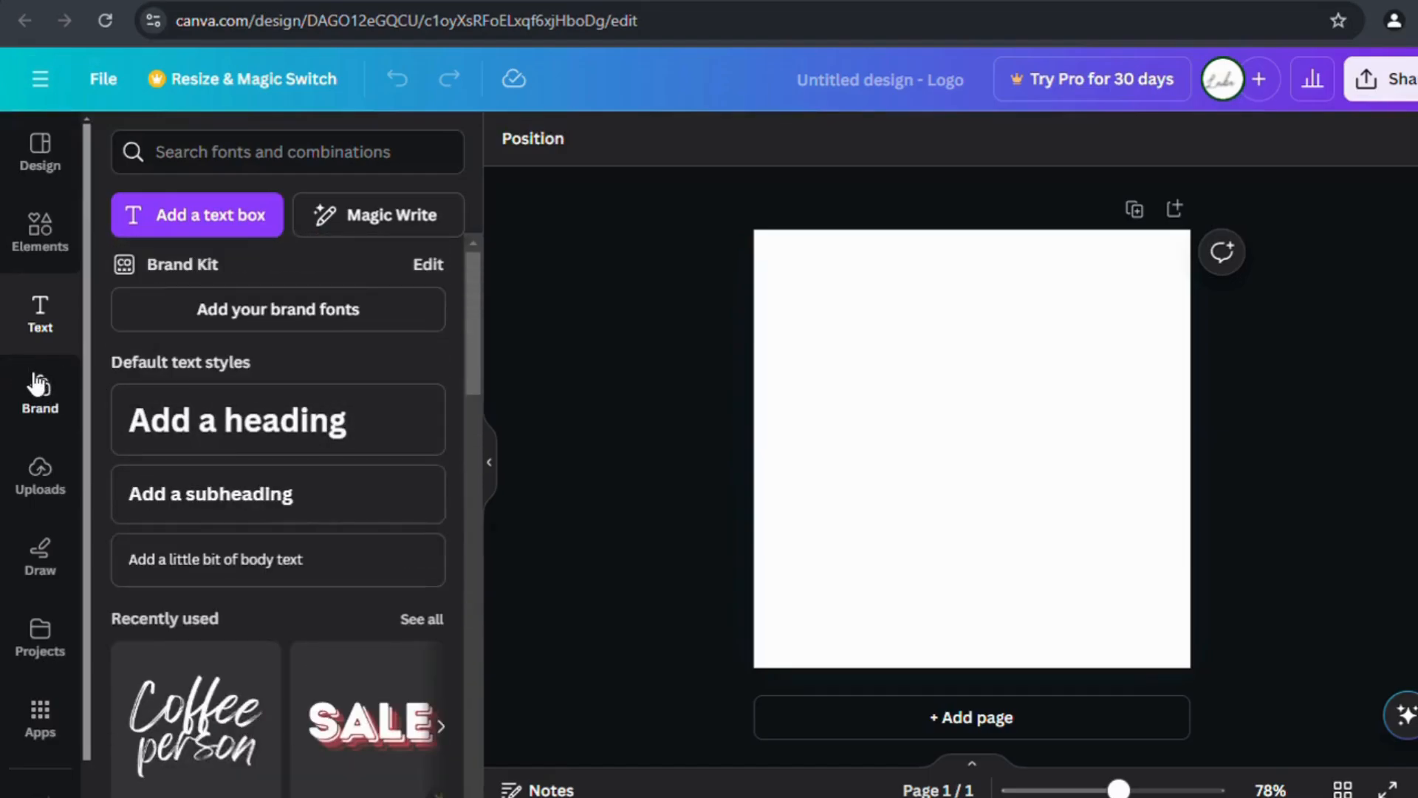
Tour the Brand, Uploads, Draw, Projects and Apps panels, then return to Logo templates.
click(38, 386)
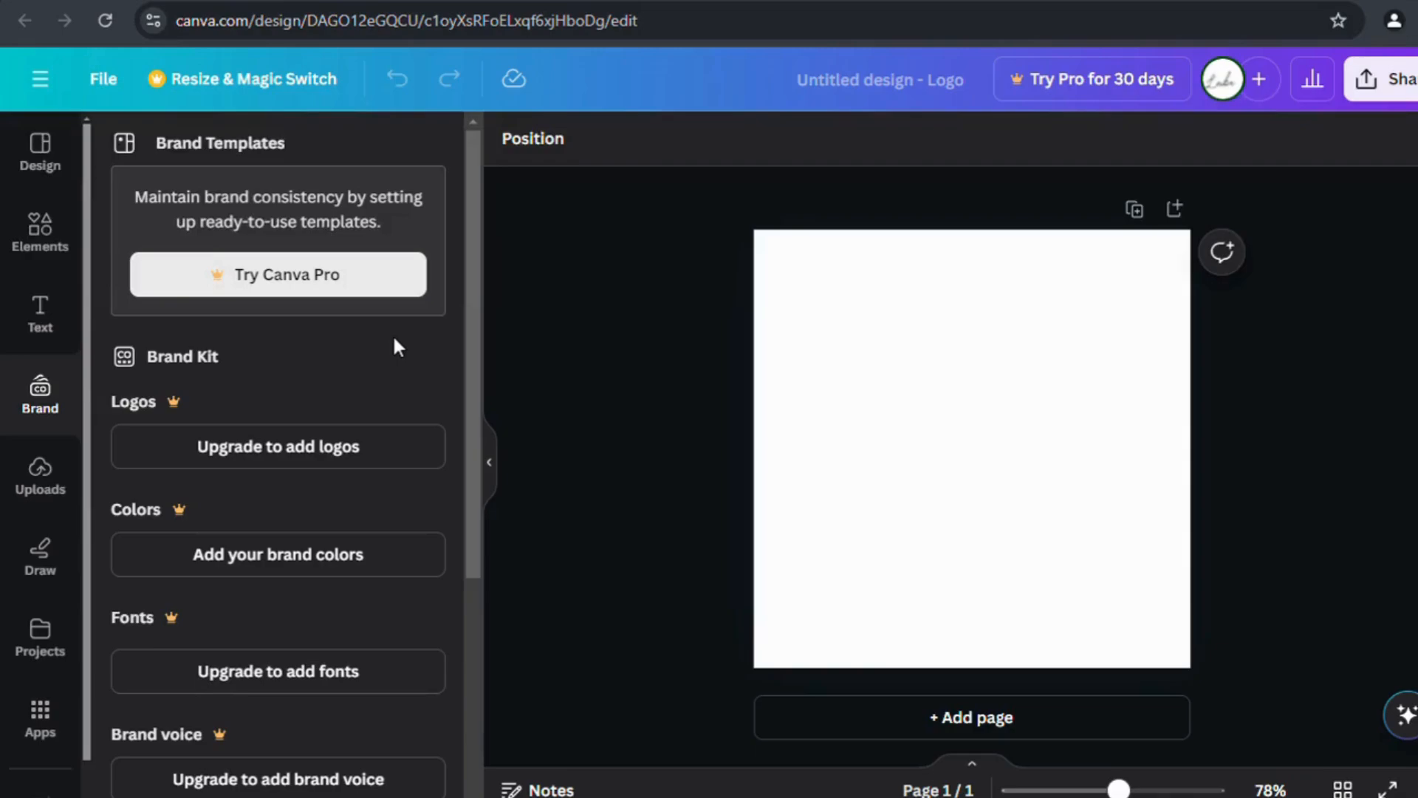
click(62, 475)
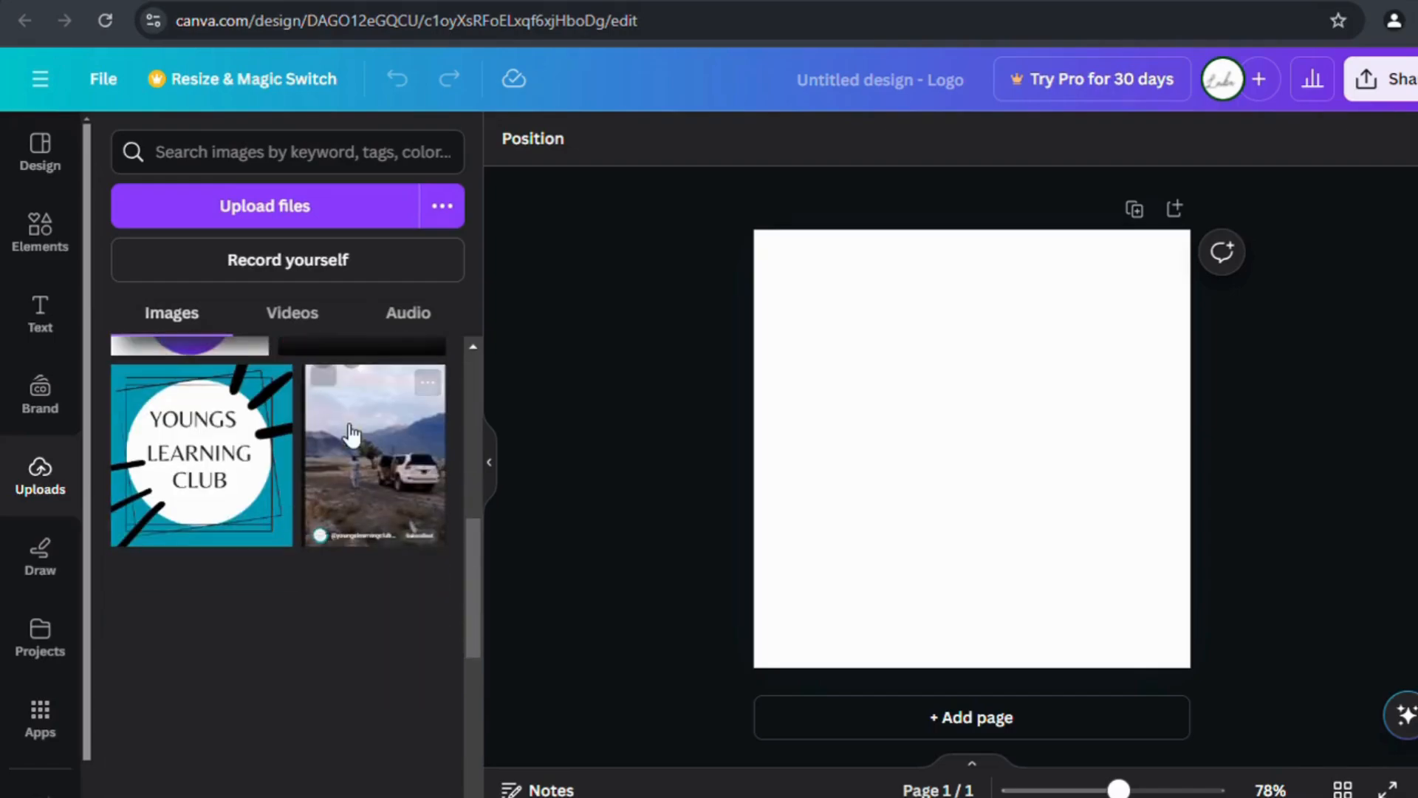
click(64, 529)
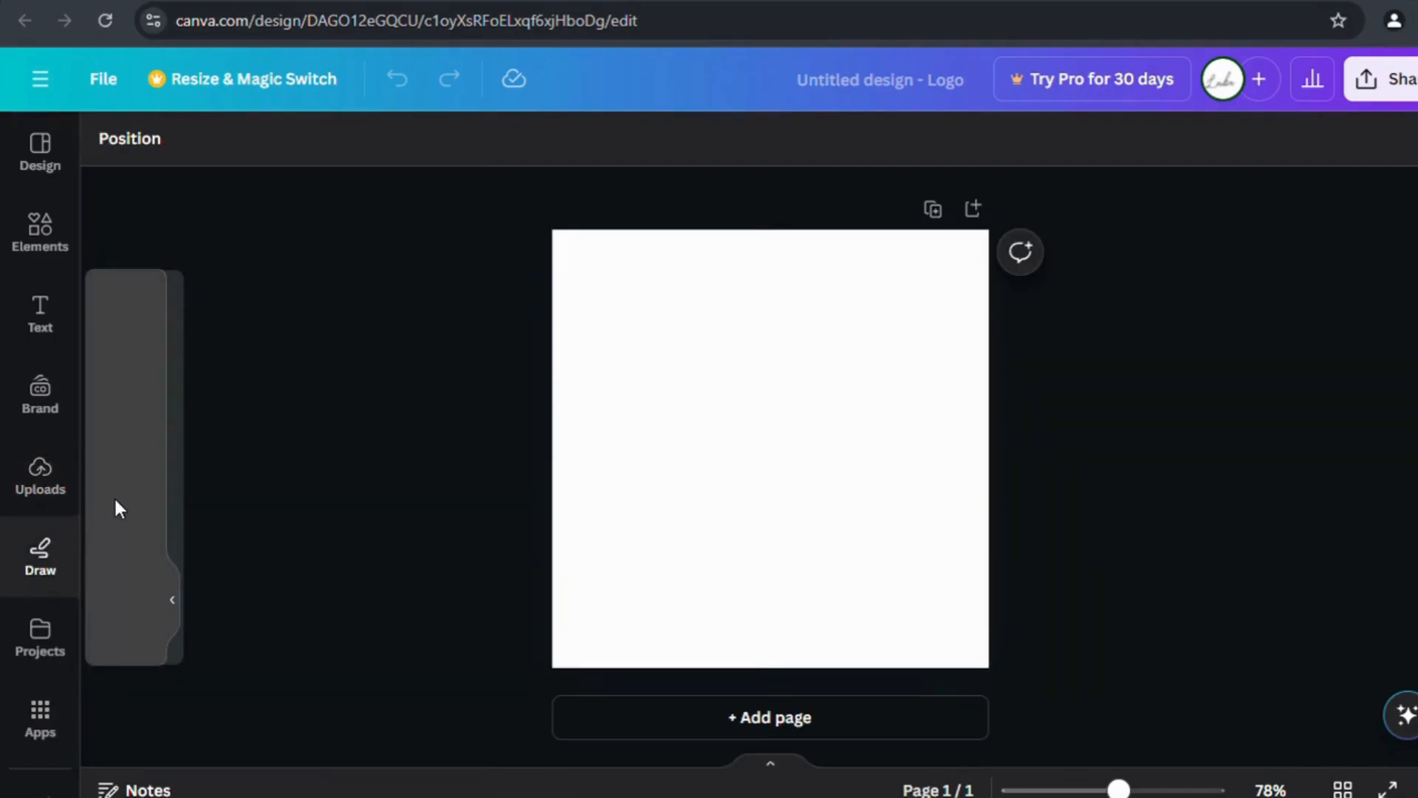
click(74, 628)
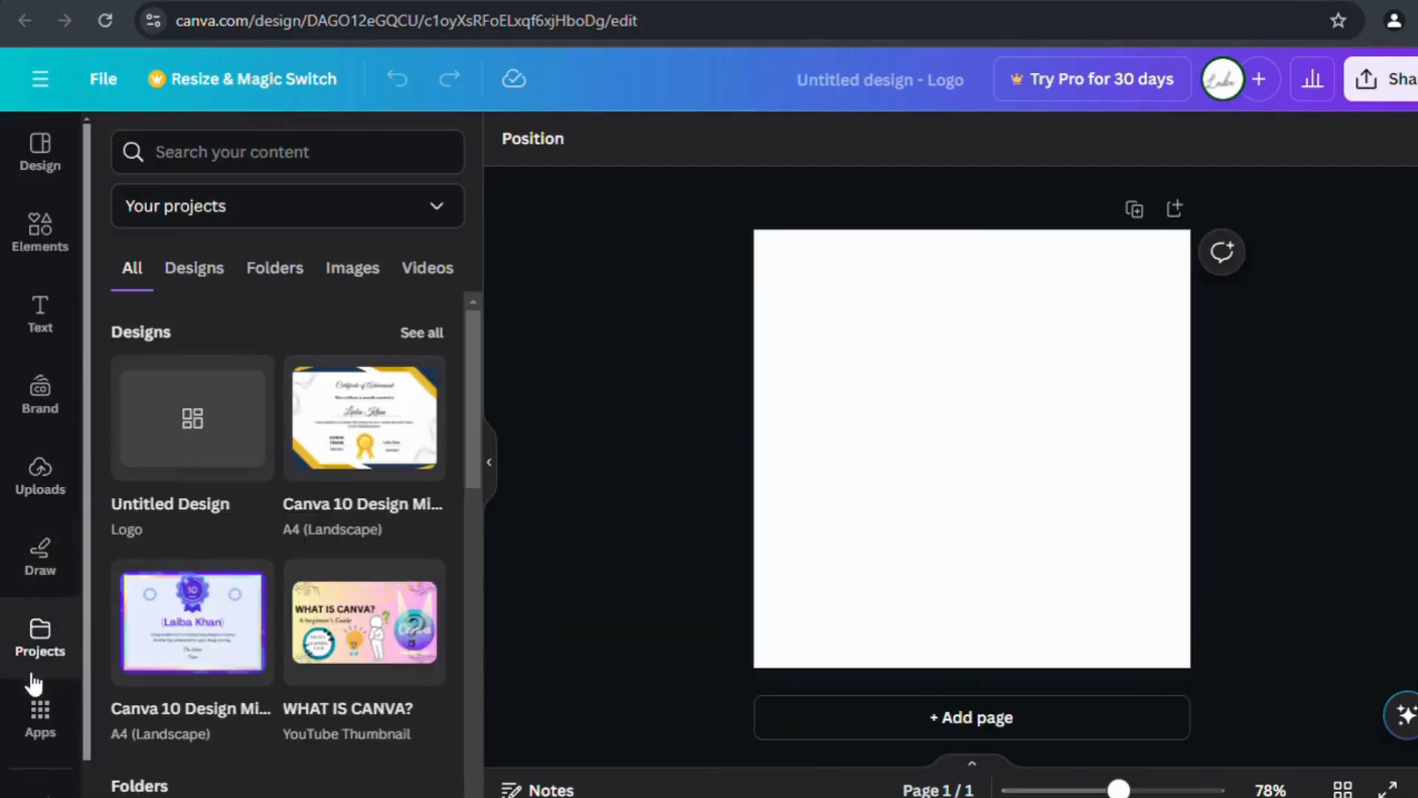
click(47, 714)
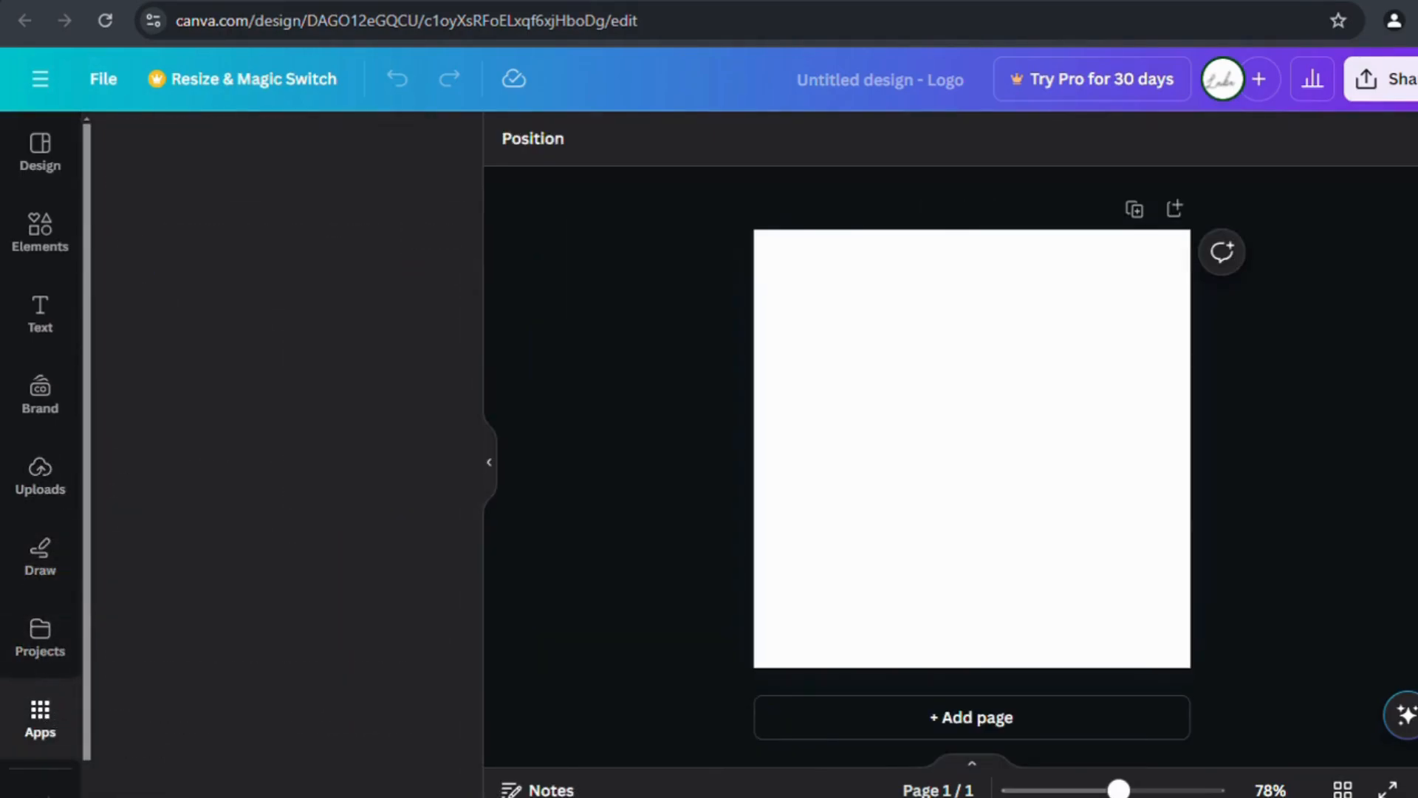
scroll(75, 621, down, 1)
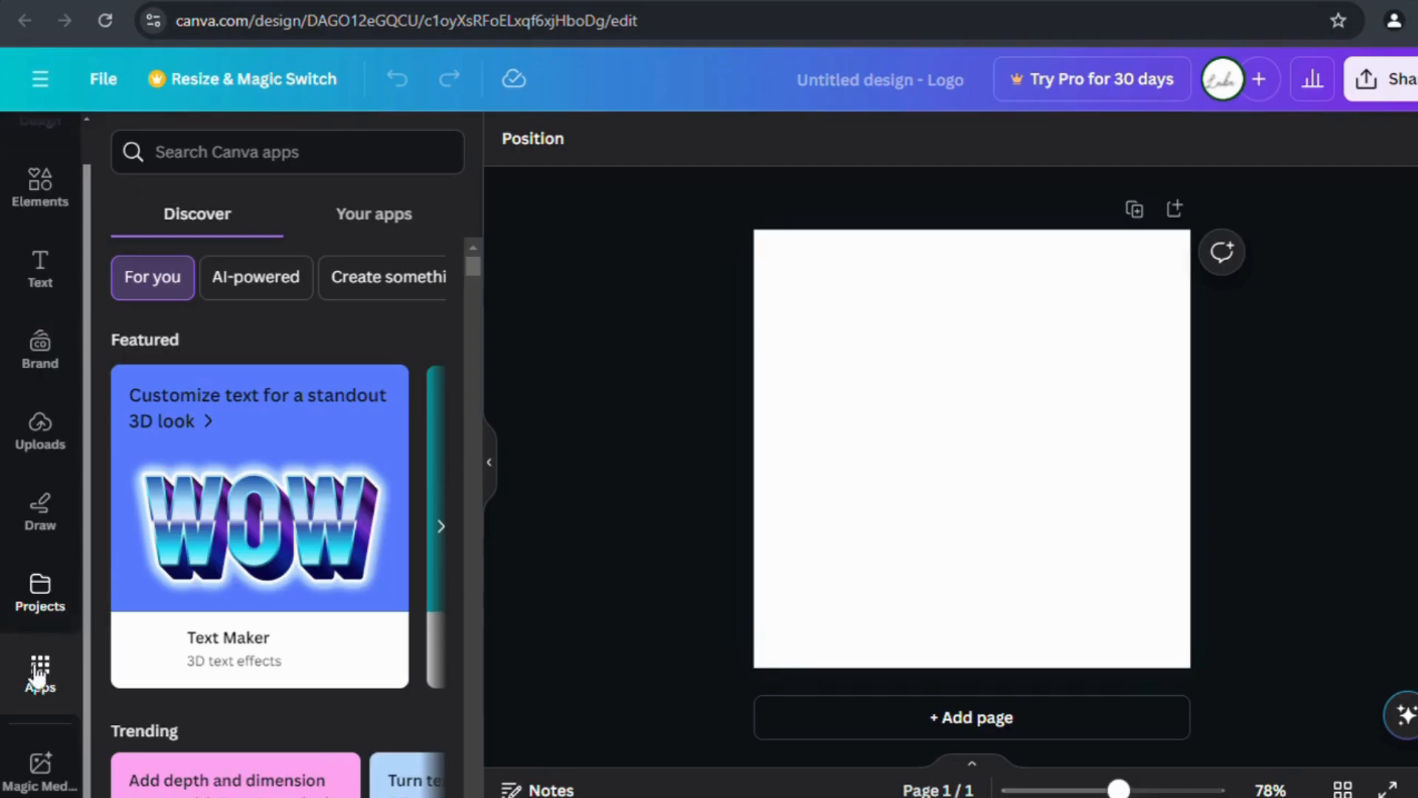
scroll(43, 502, up, 1)
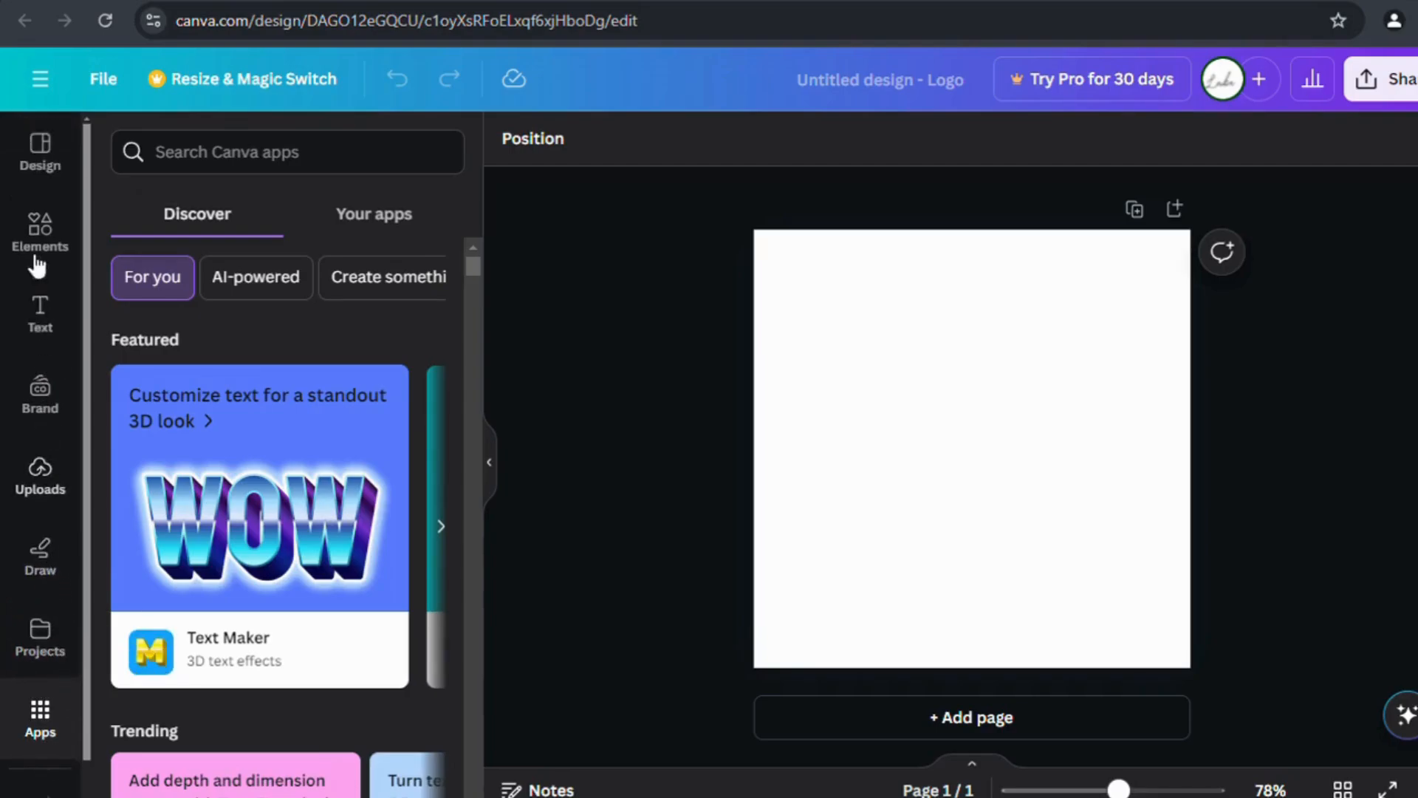
click(52, 153)
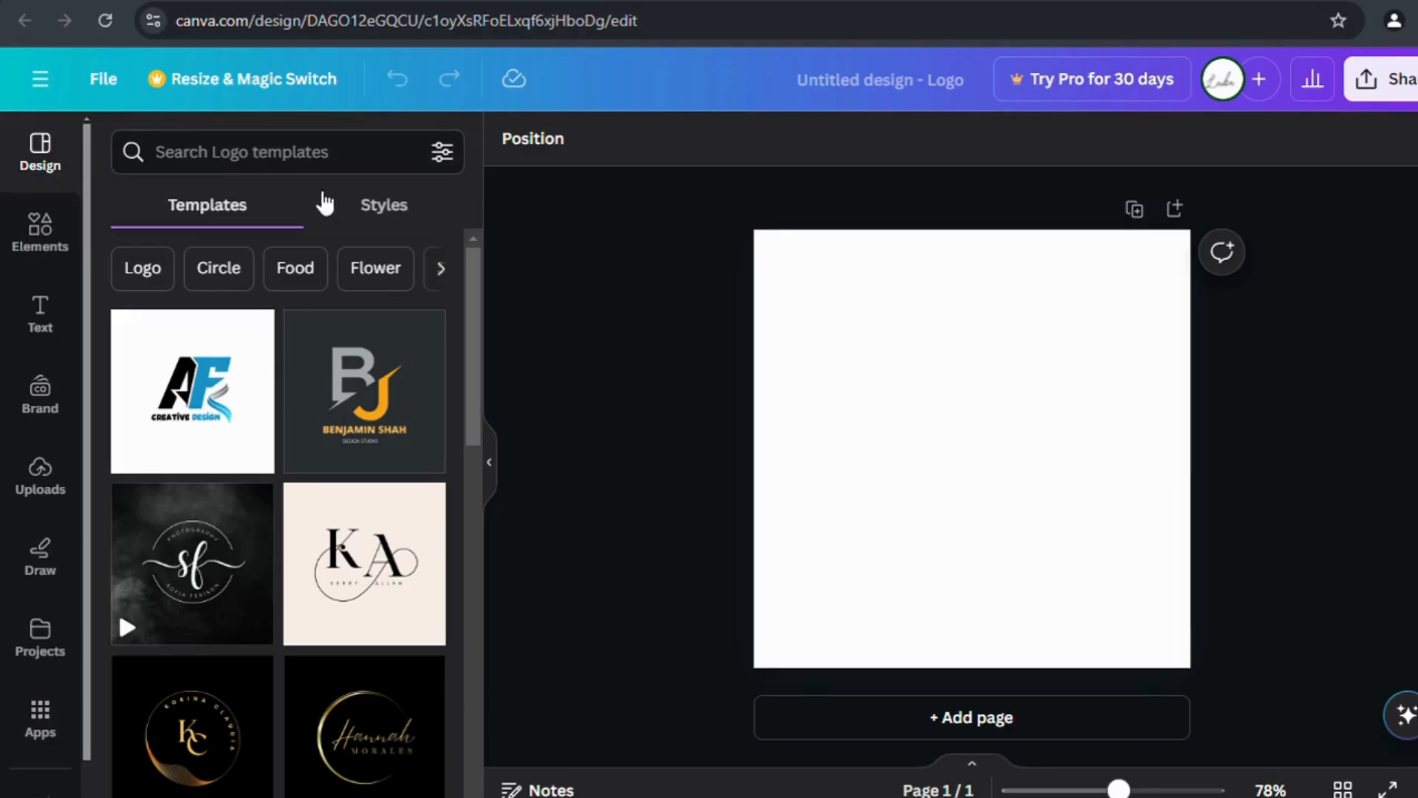
In Styles, try the Arsenal, Roxborough, HK Grotesk and Cardo combinations on the page.
click(442, 275)
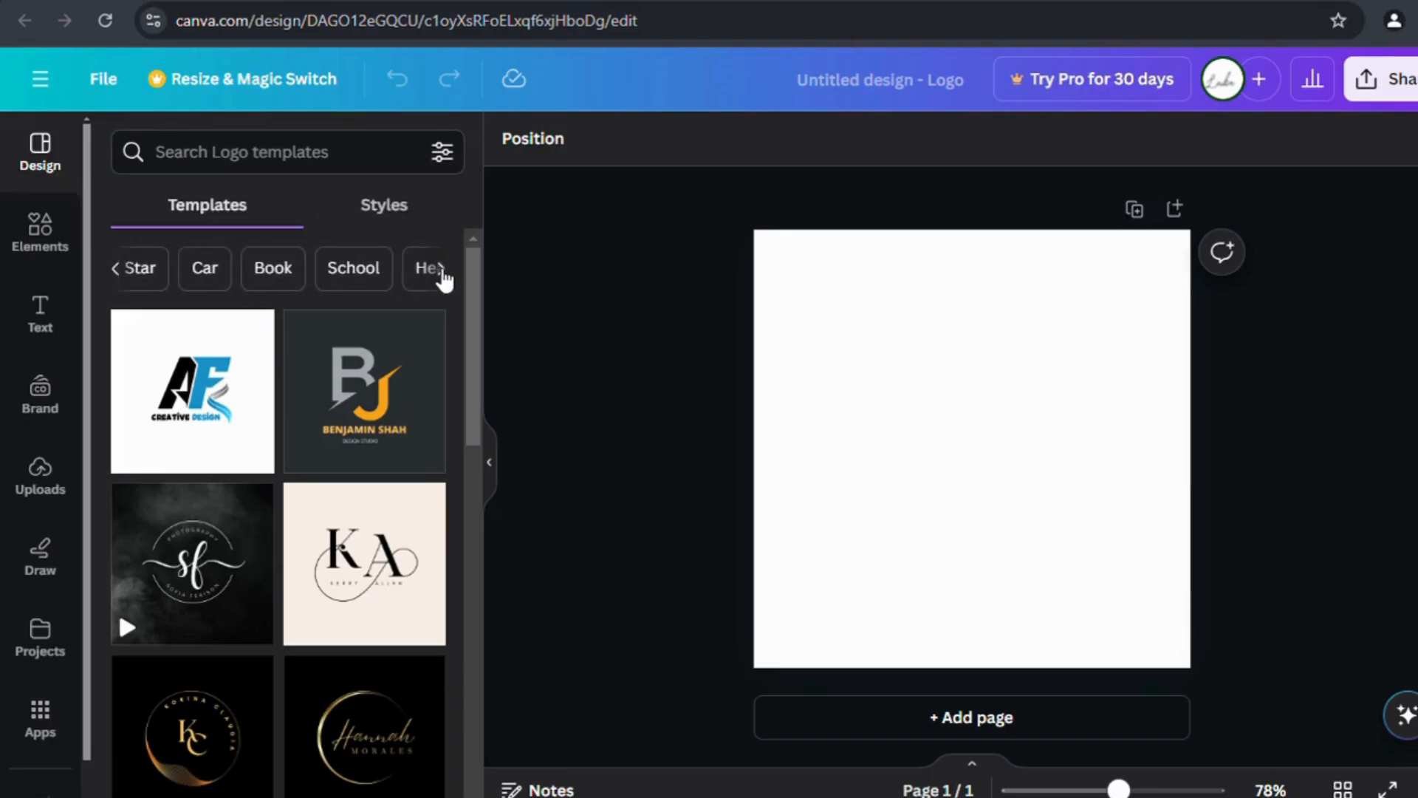
click(116, 268)
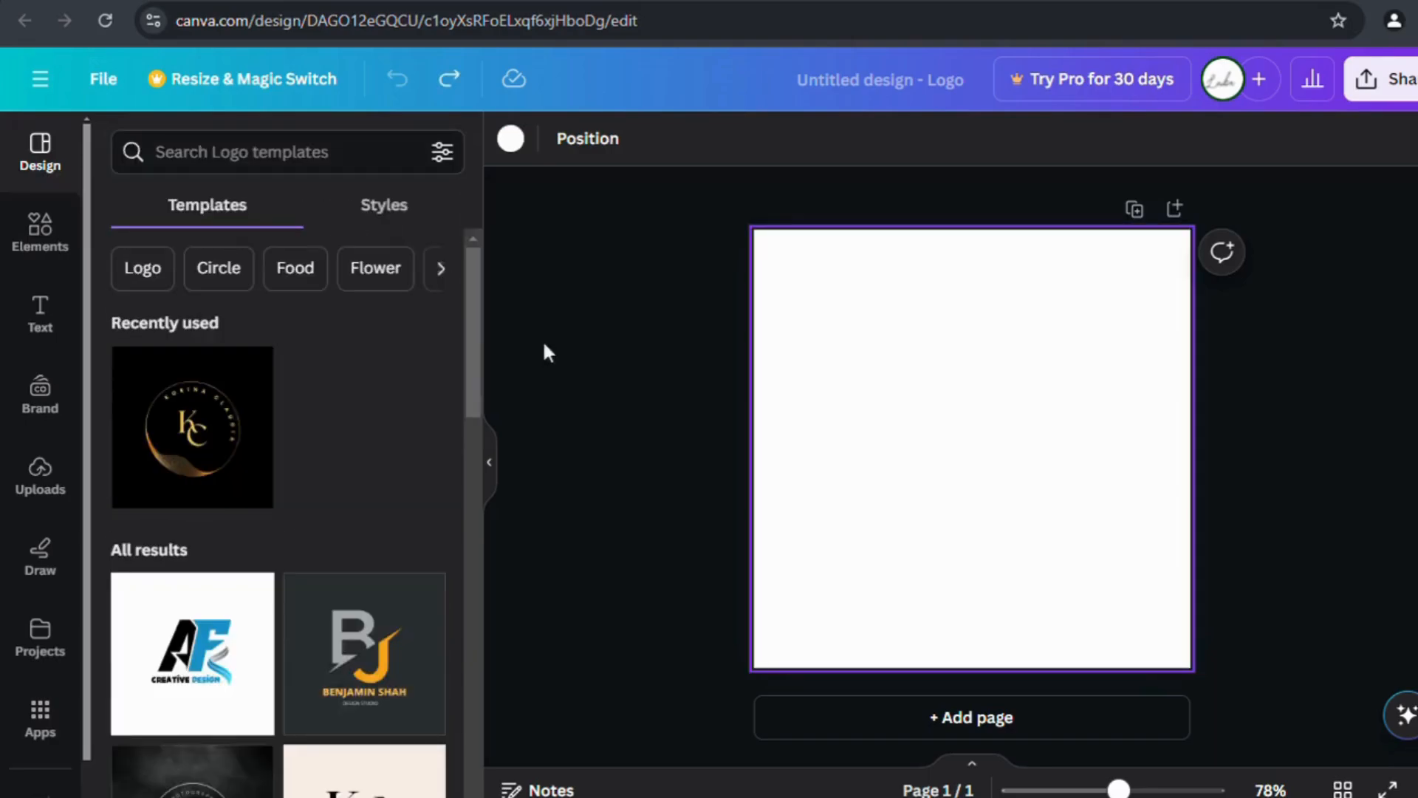
click(384, 205)
scroll(364, 421, down, 5)
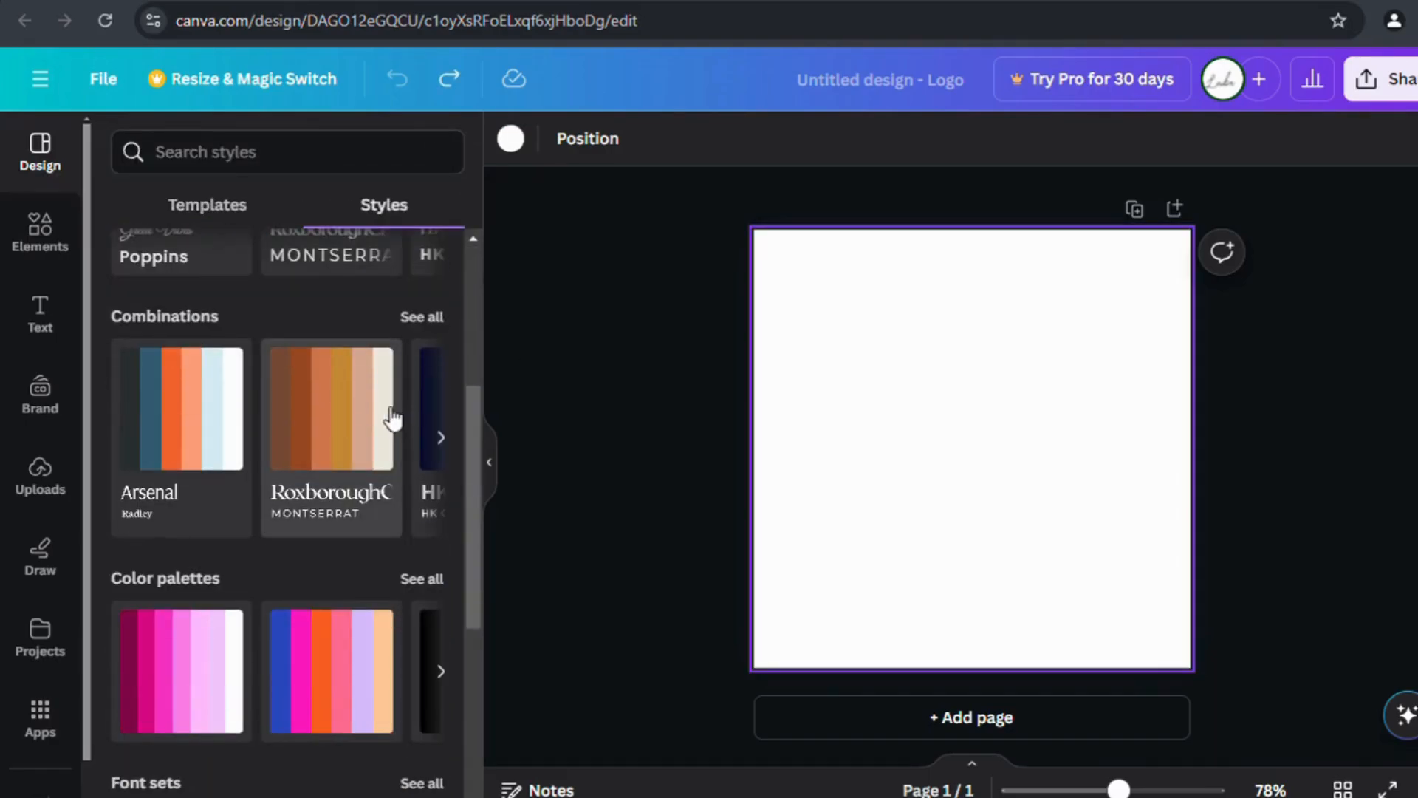
click(222, 430)
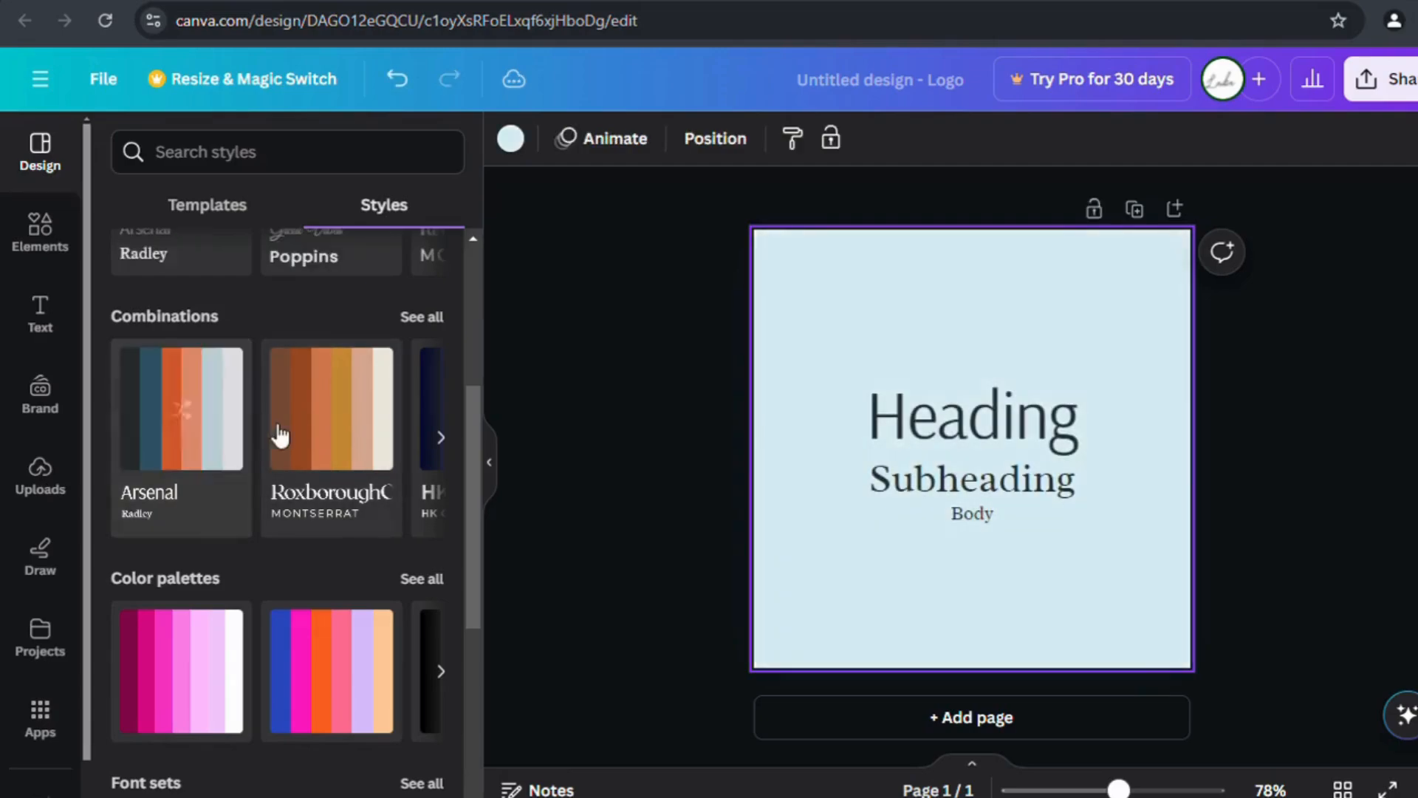
click(336, 432)
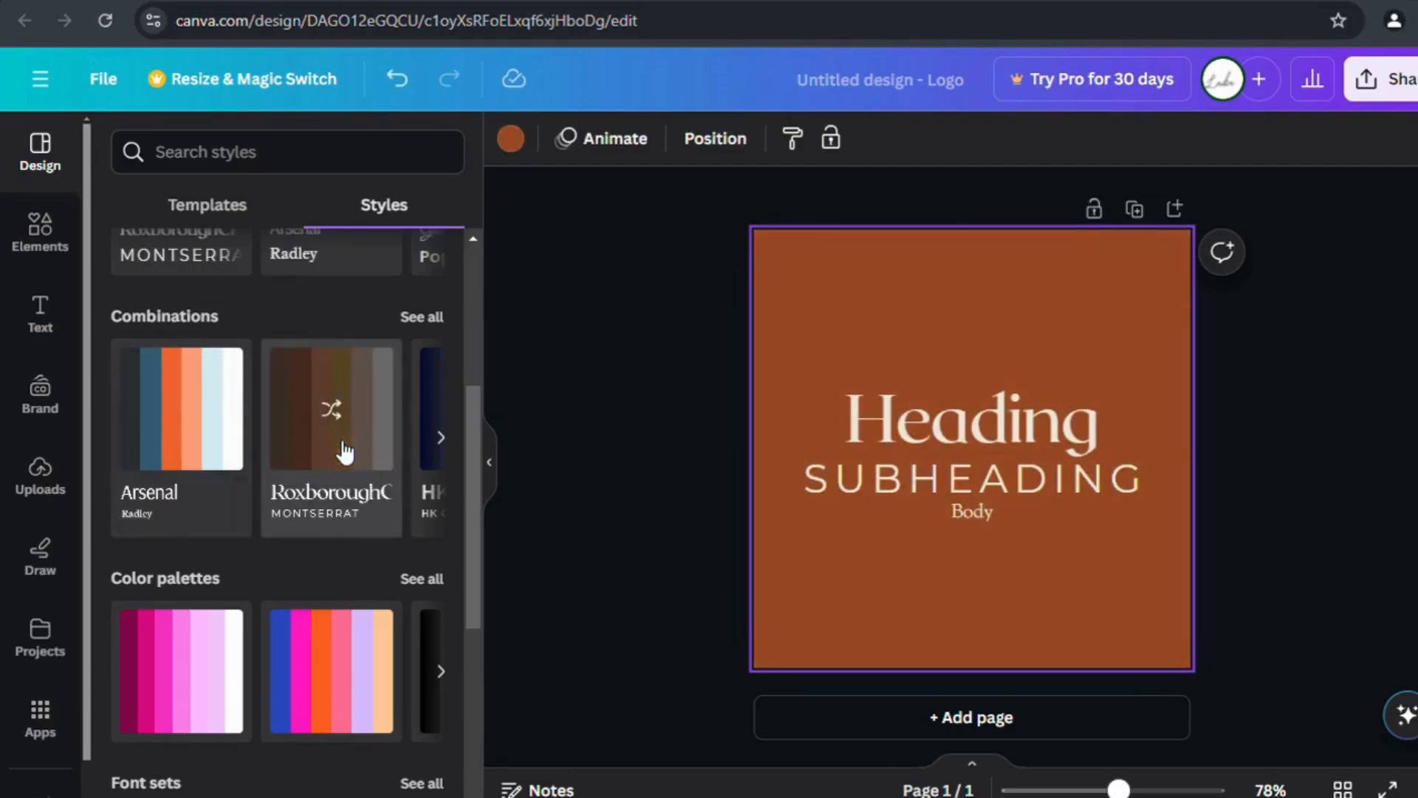
click(440, 437)
click(214, 455)
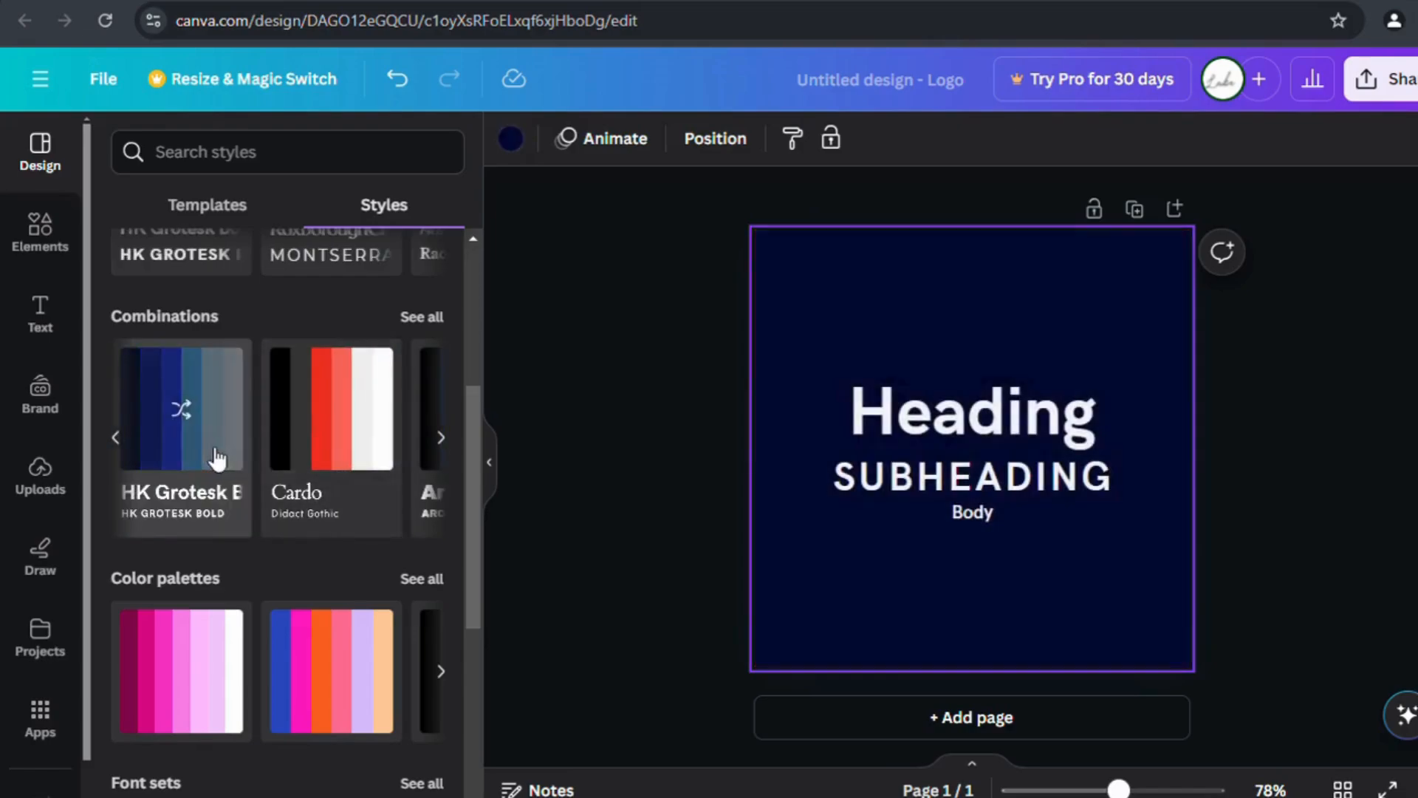
click(314, 456)
After trying Anton and Arbutus Slab, apply the Tenor Sans style combination.
click(451, 455)
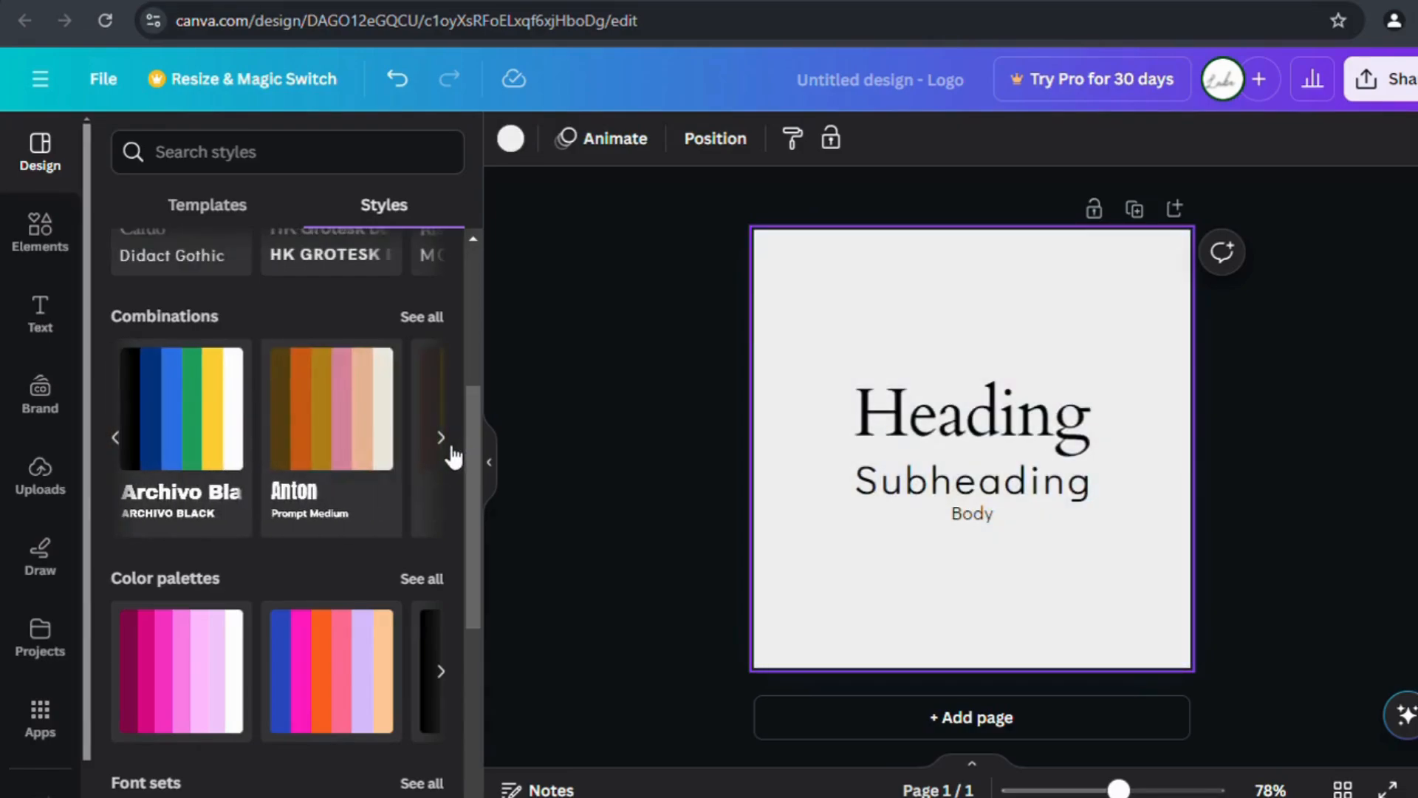
click(361, 464)
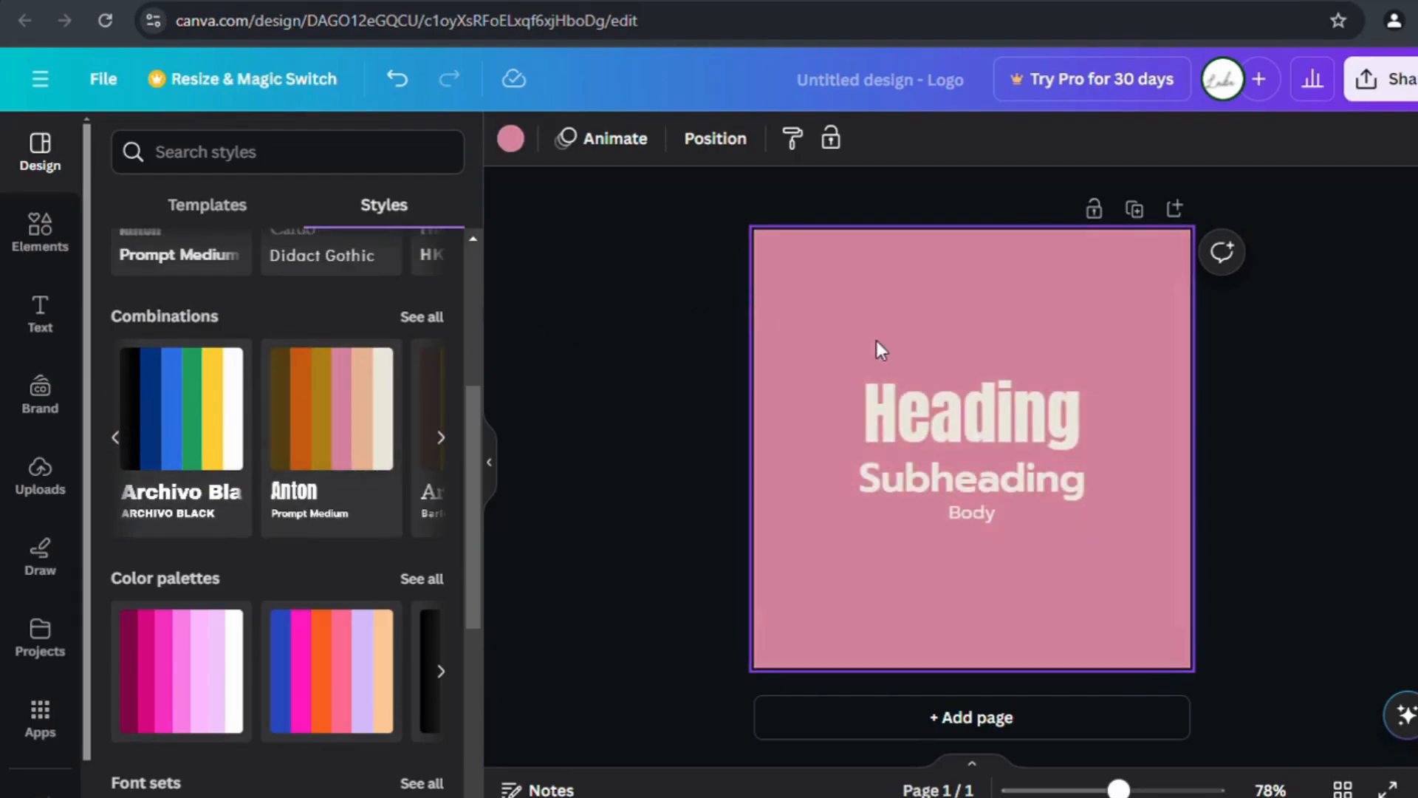
click(440, 376)
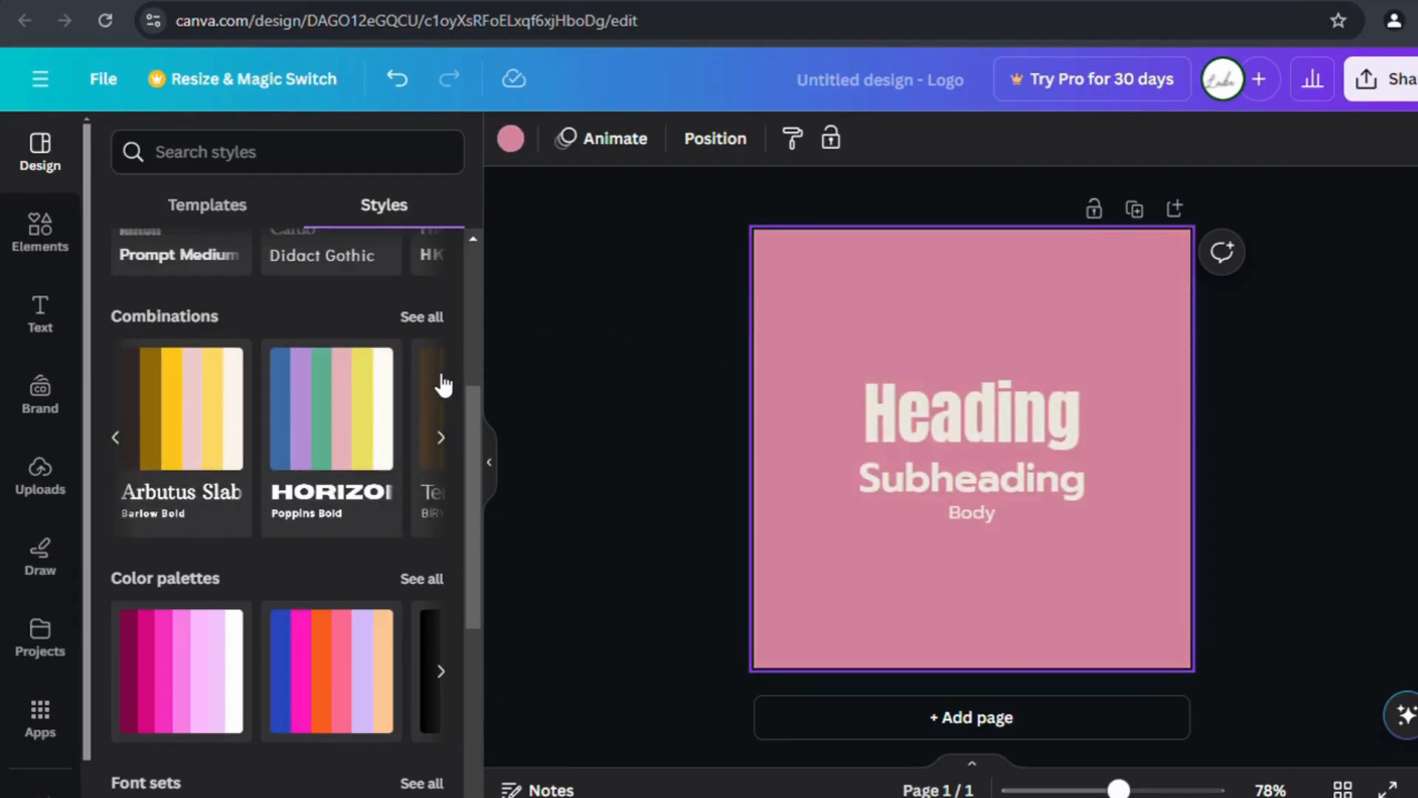
click(185, 413)
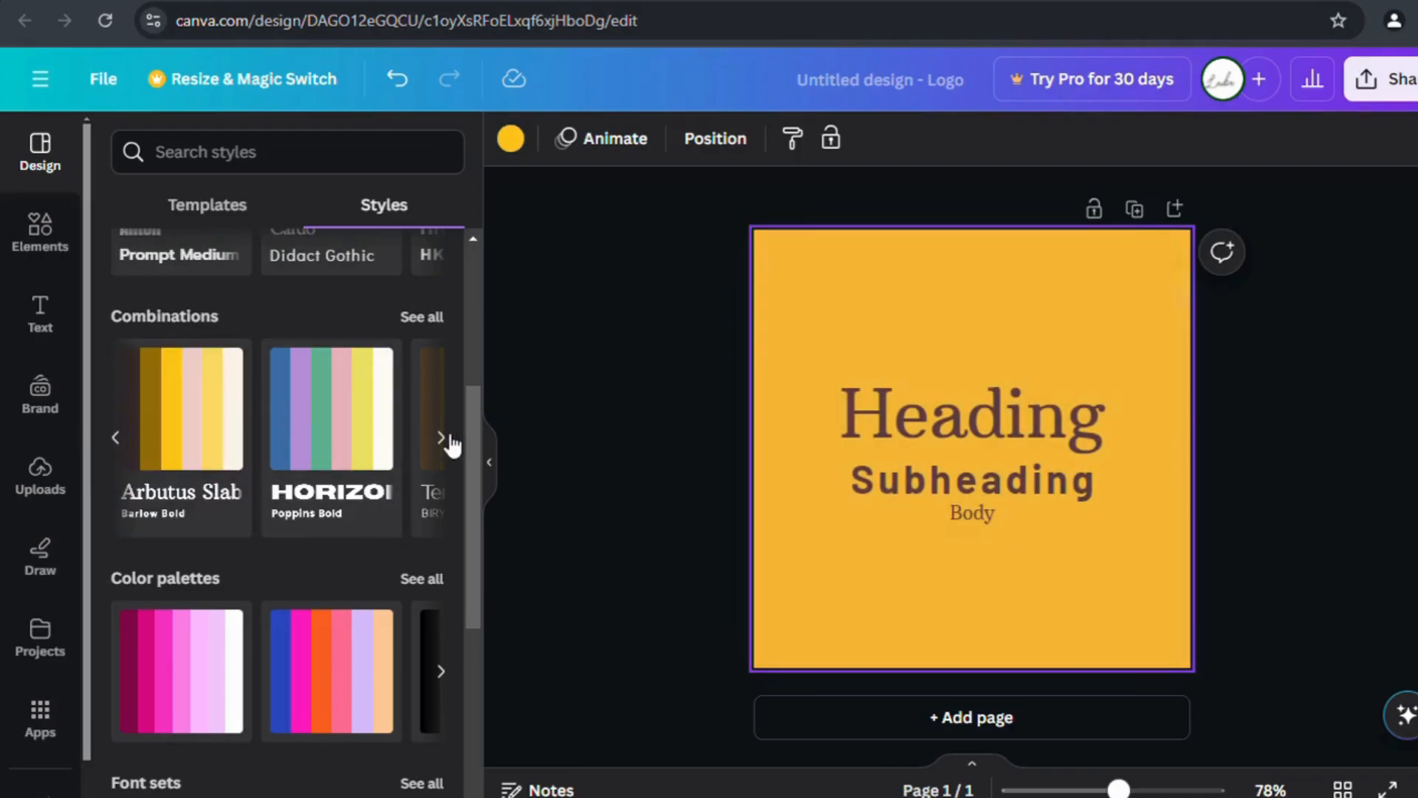
click(449, 443)
click(222, 399)
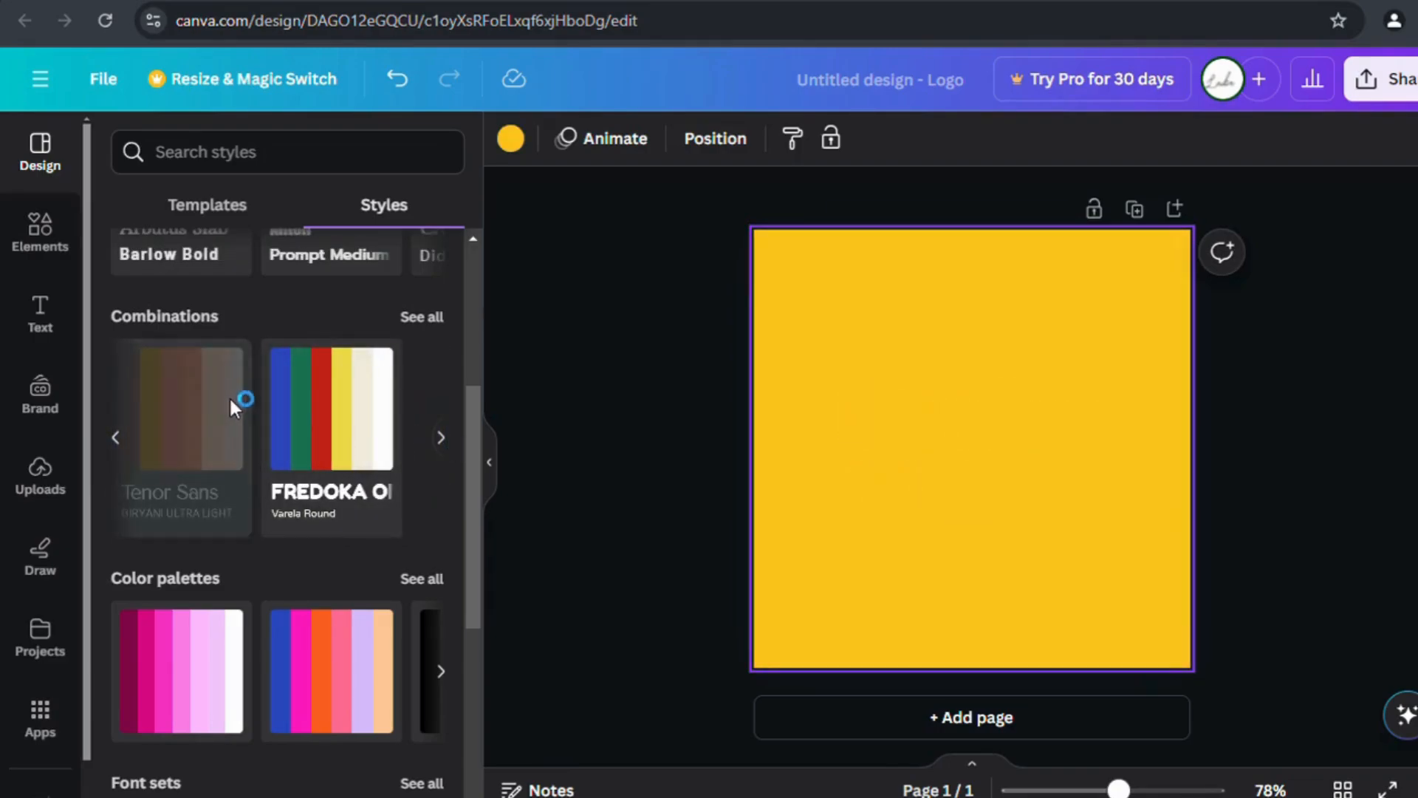
click(517, 143)
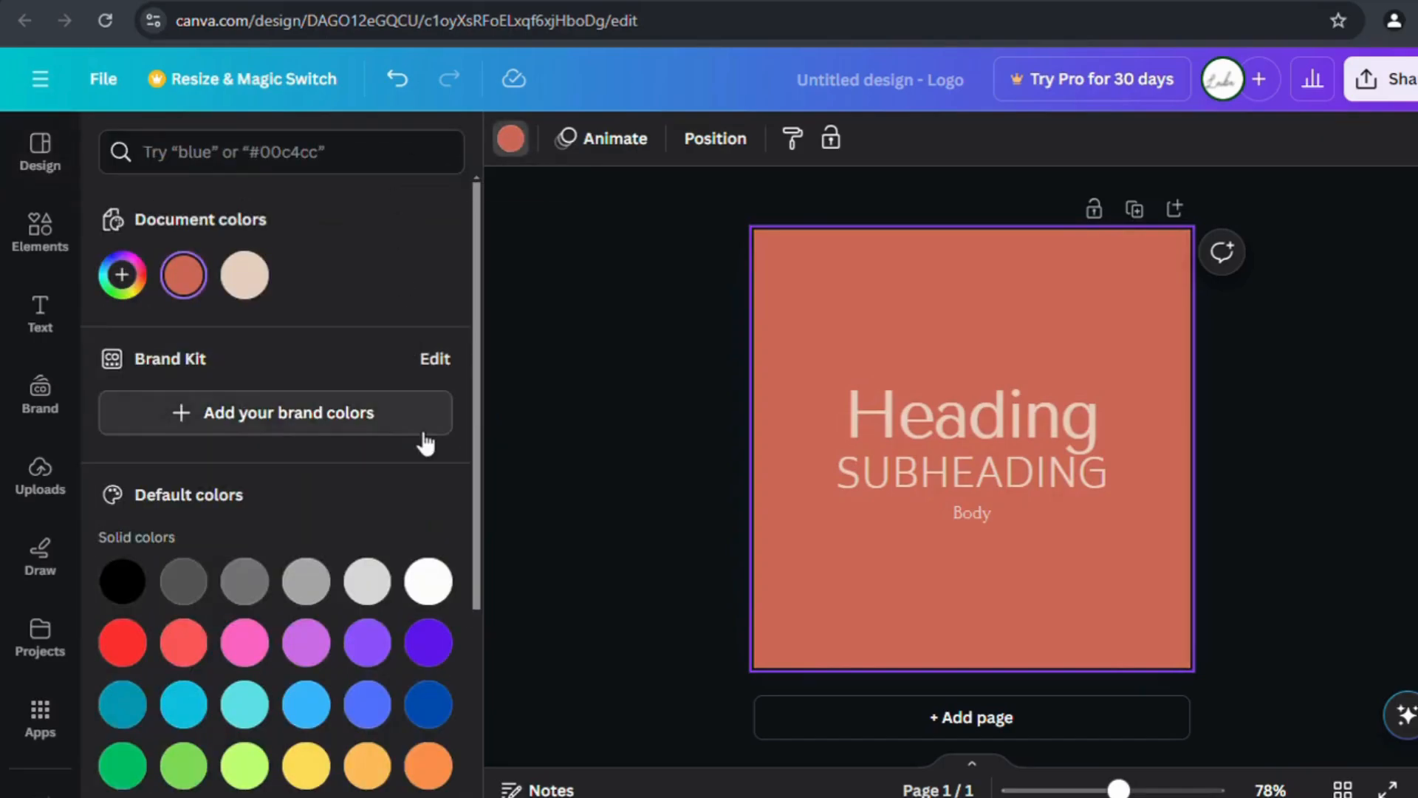
Try coral, purple, orange and several gradient backgrounds, ending on purple-to-cyan.
scroll(423, 440, down, 4)
click(185, 358)
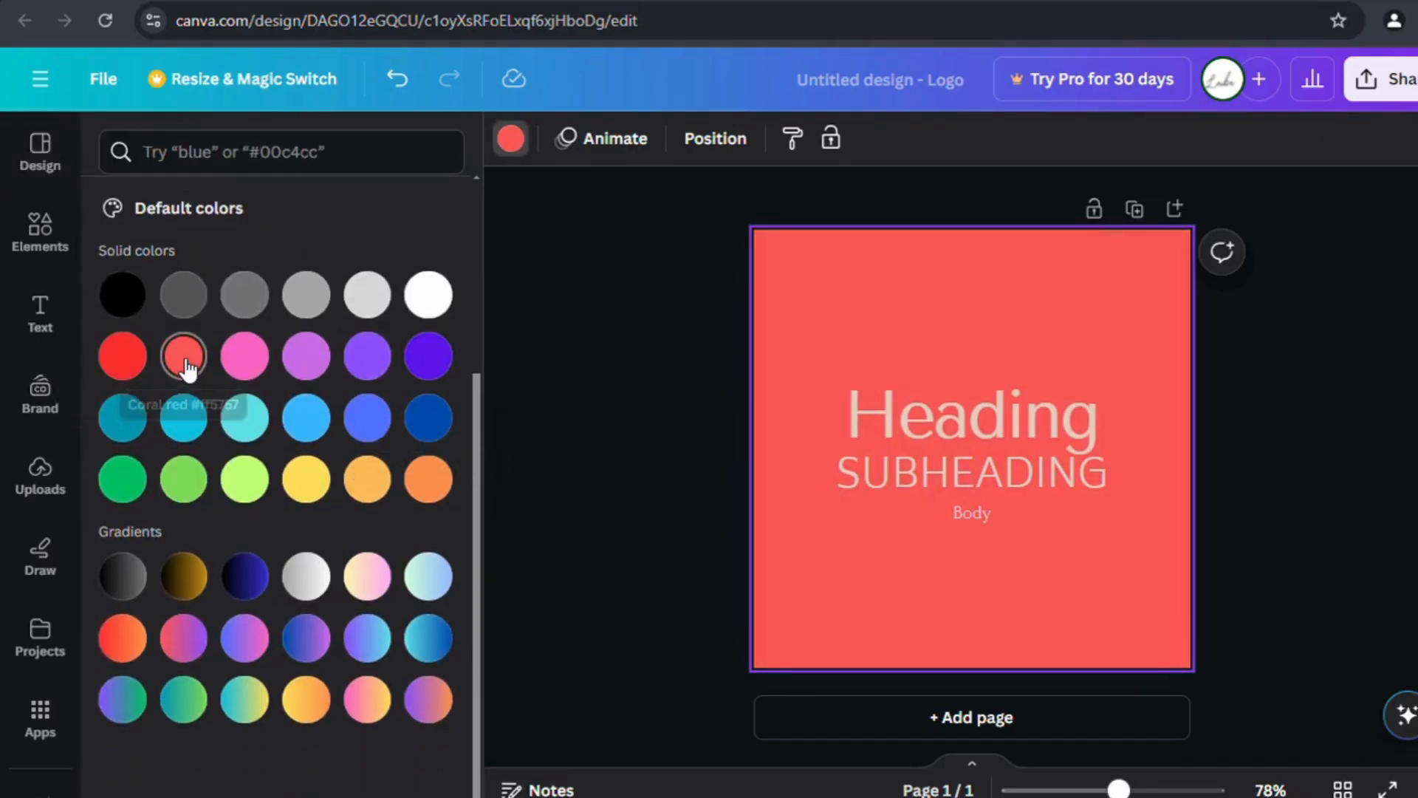
click(307, 356)
click(369, 477)
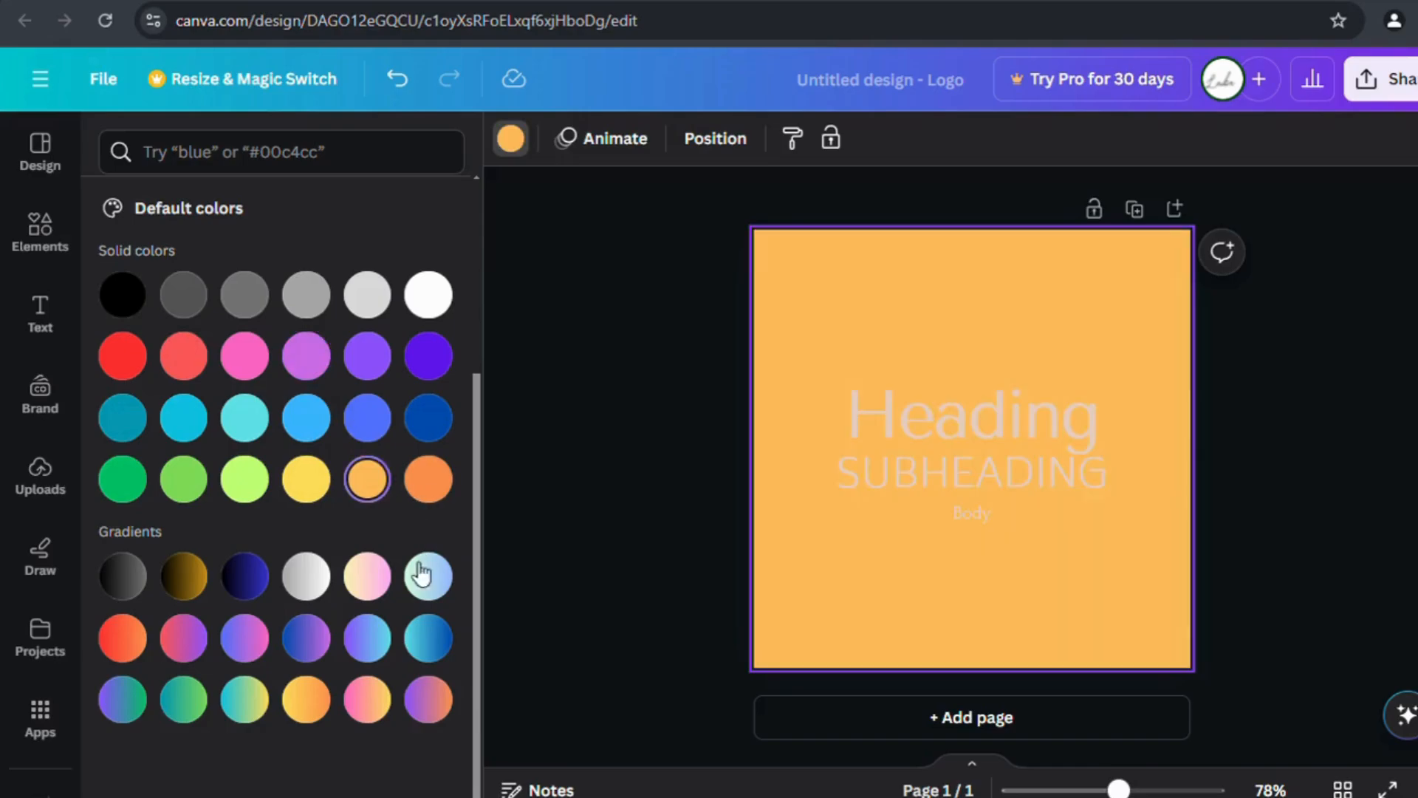
click(246, 591)
click(306, 638)
click(367, 638)
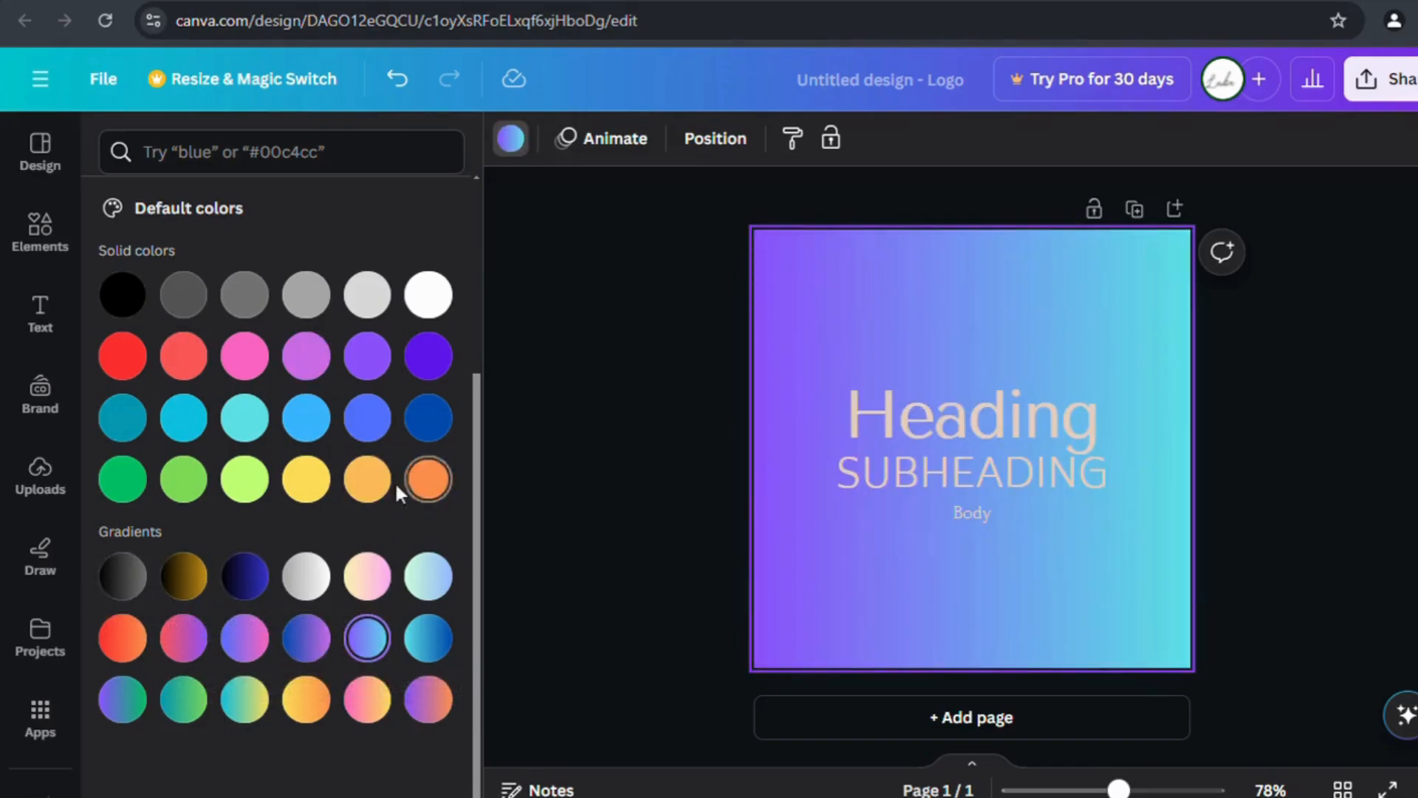
scroll(338, 471, up, 4)
Add a third, yellow-shifted colour to a custom background gradient.
click(122, 275)
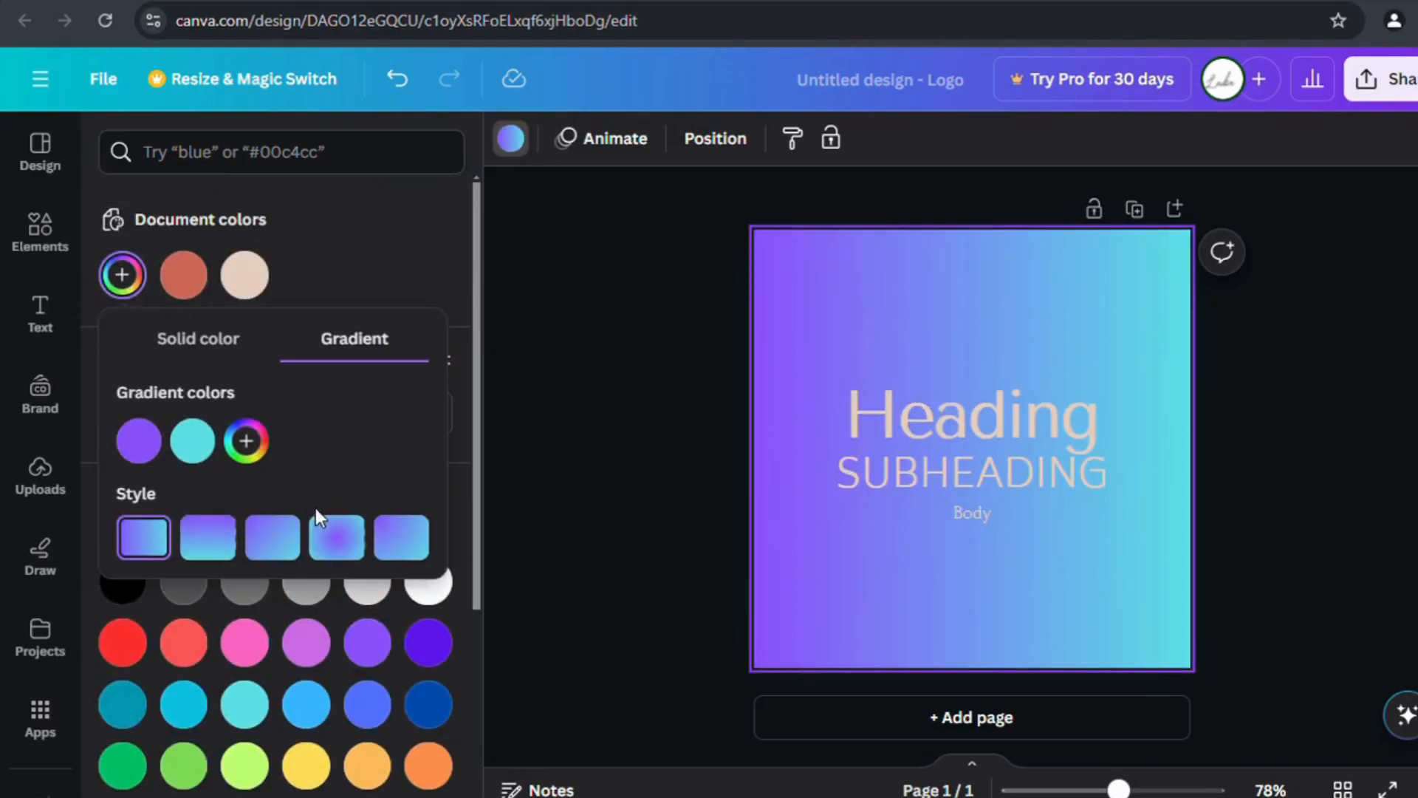
click(246, 441)
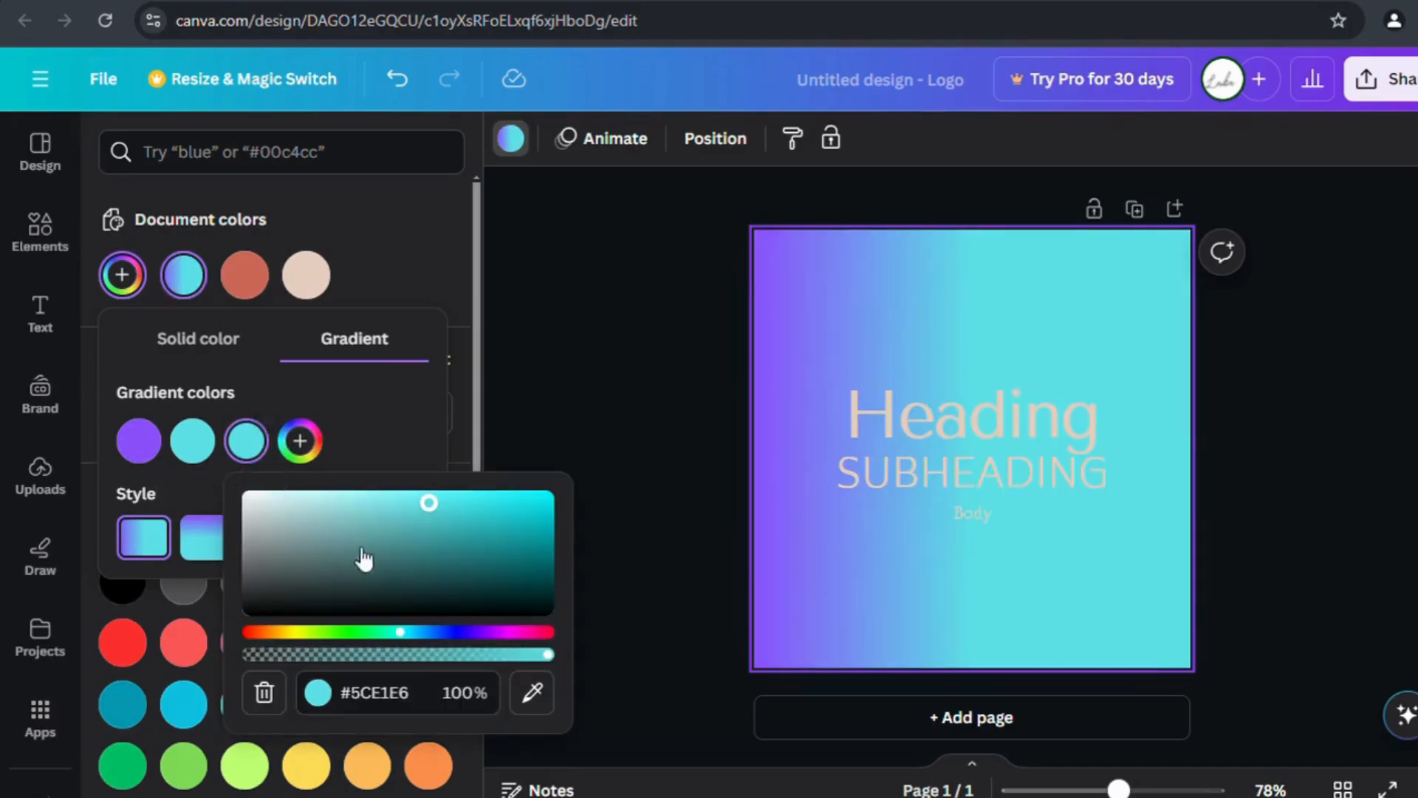
click(356, 633)
drag(362, 641, 532, 637)
Switch to a solid background and sample near-black #110D04 with the eyedropper.
click(206, 355)
drag(344, 525, 161, 494)
click(407, 560)
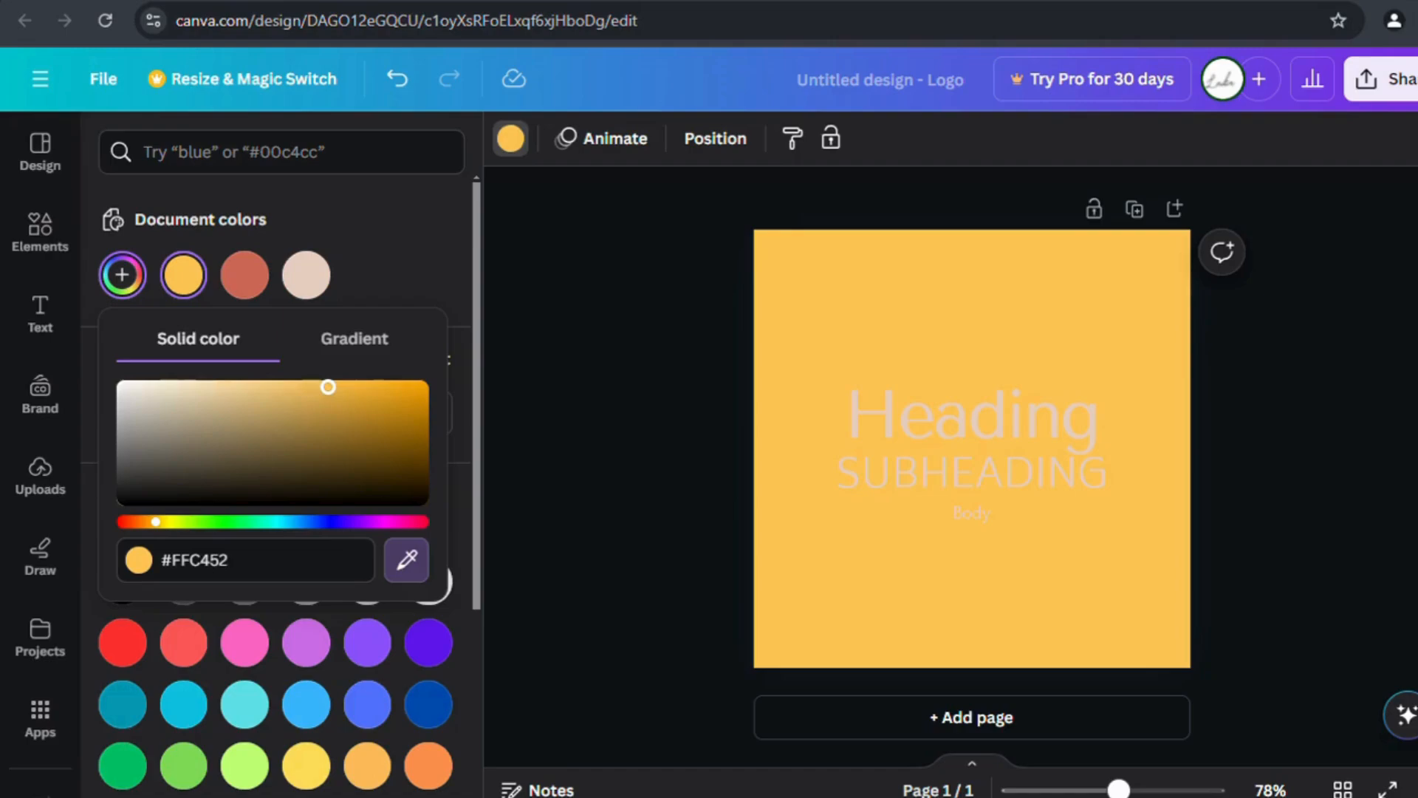
click(427, 502)
click(406, 560)
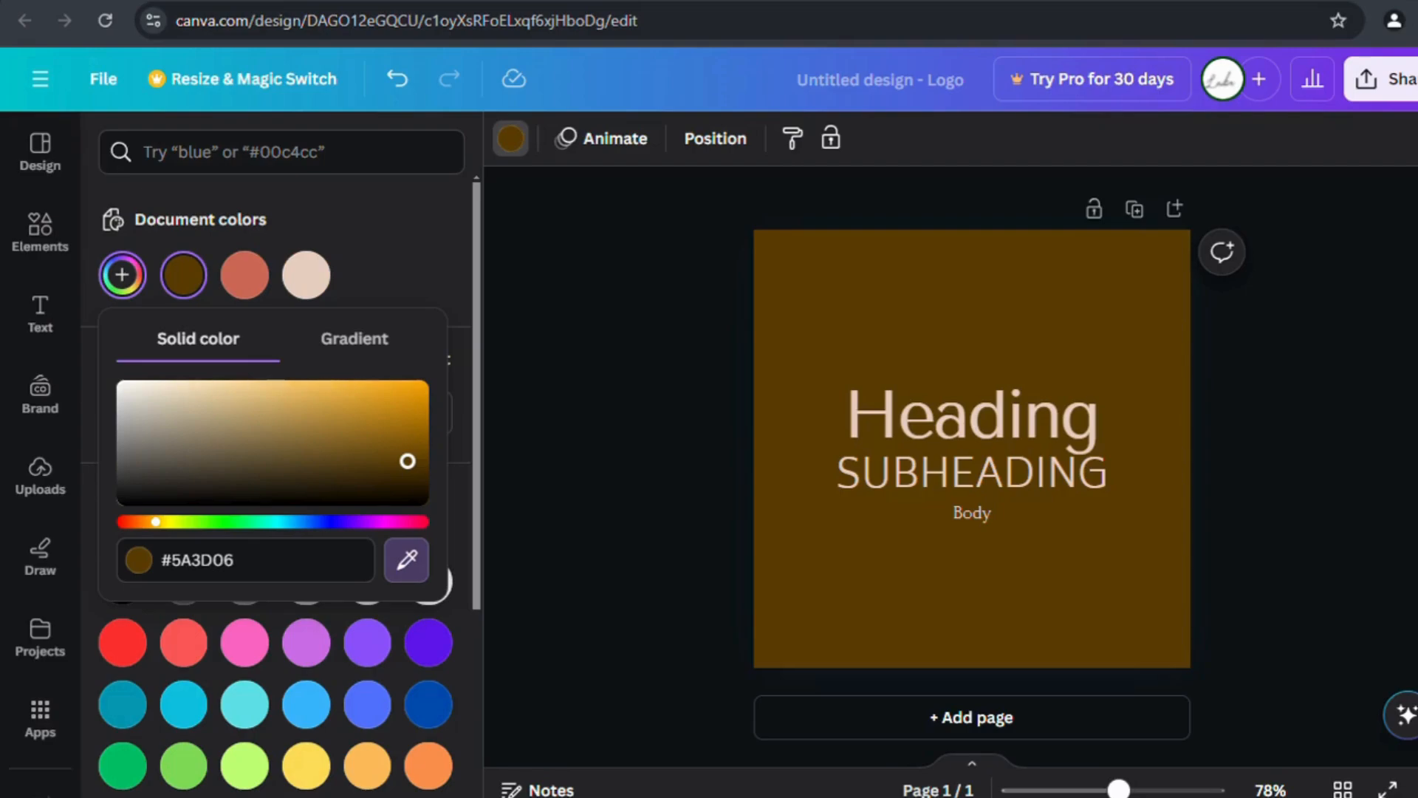
click(366, 503)
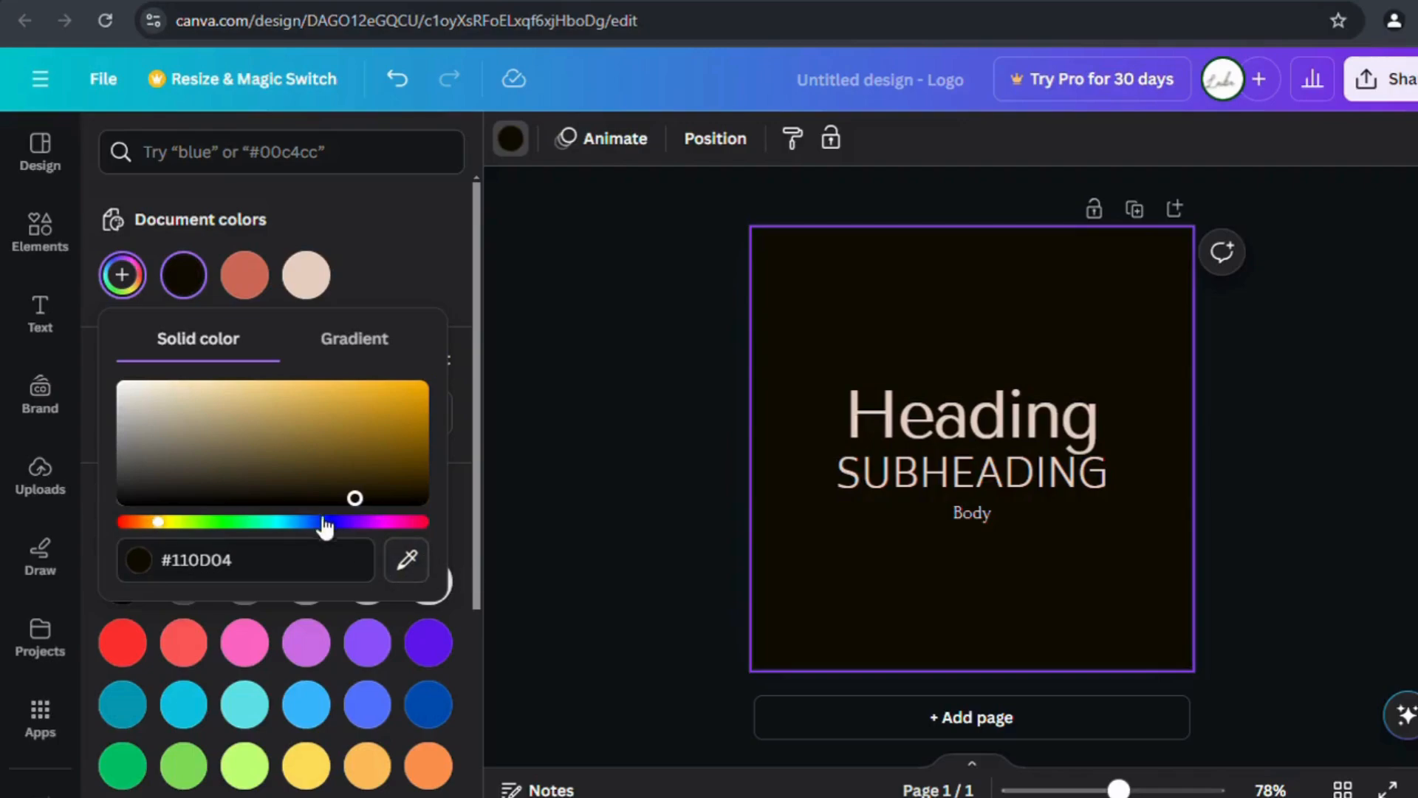
click(42, 156)
Page back through the style combinations and apply Roxborough to the page.
click(116, 437)
click(124, 443)
click(124, 443)
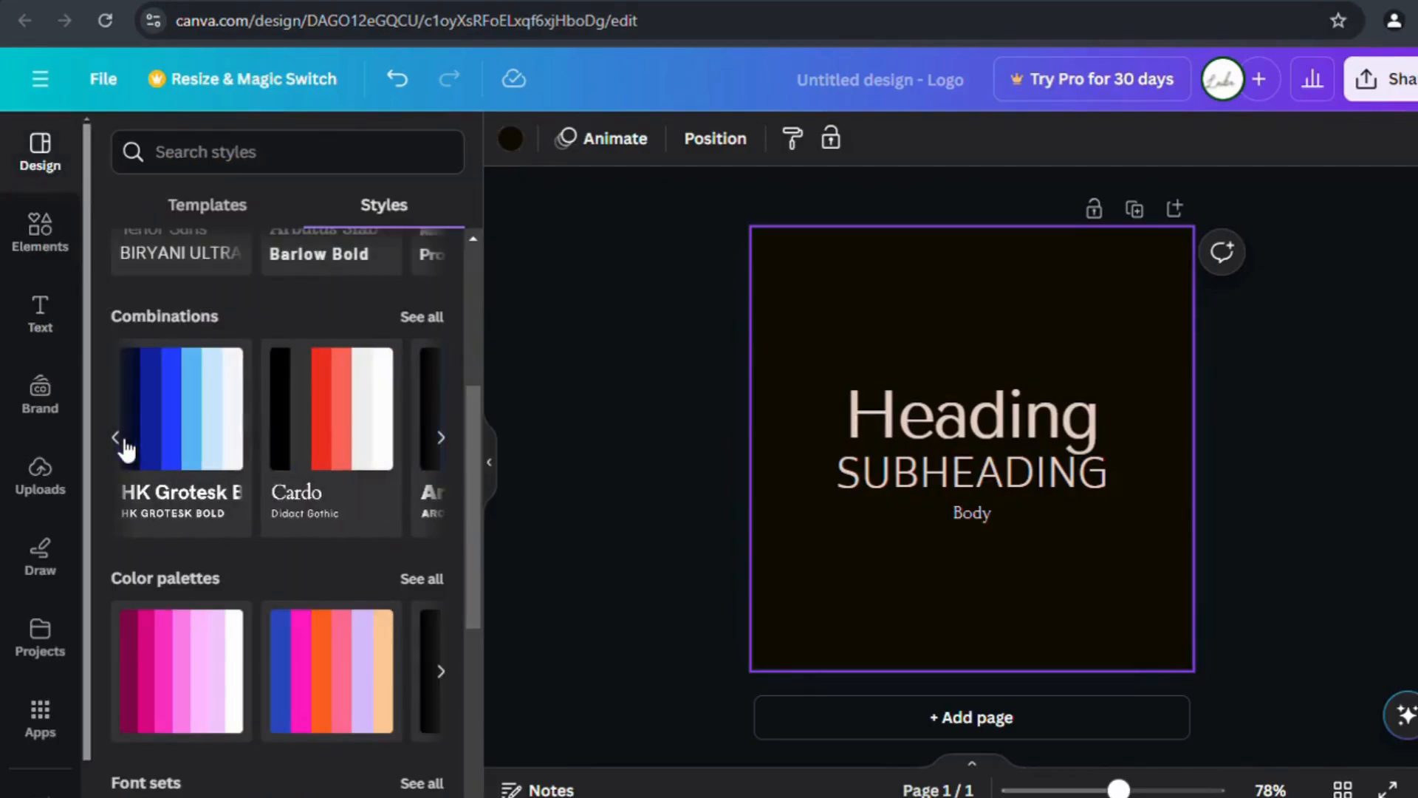
click(124, 443)
click(344, 447)
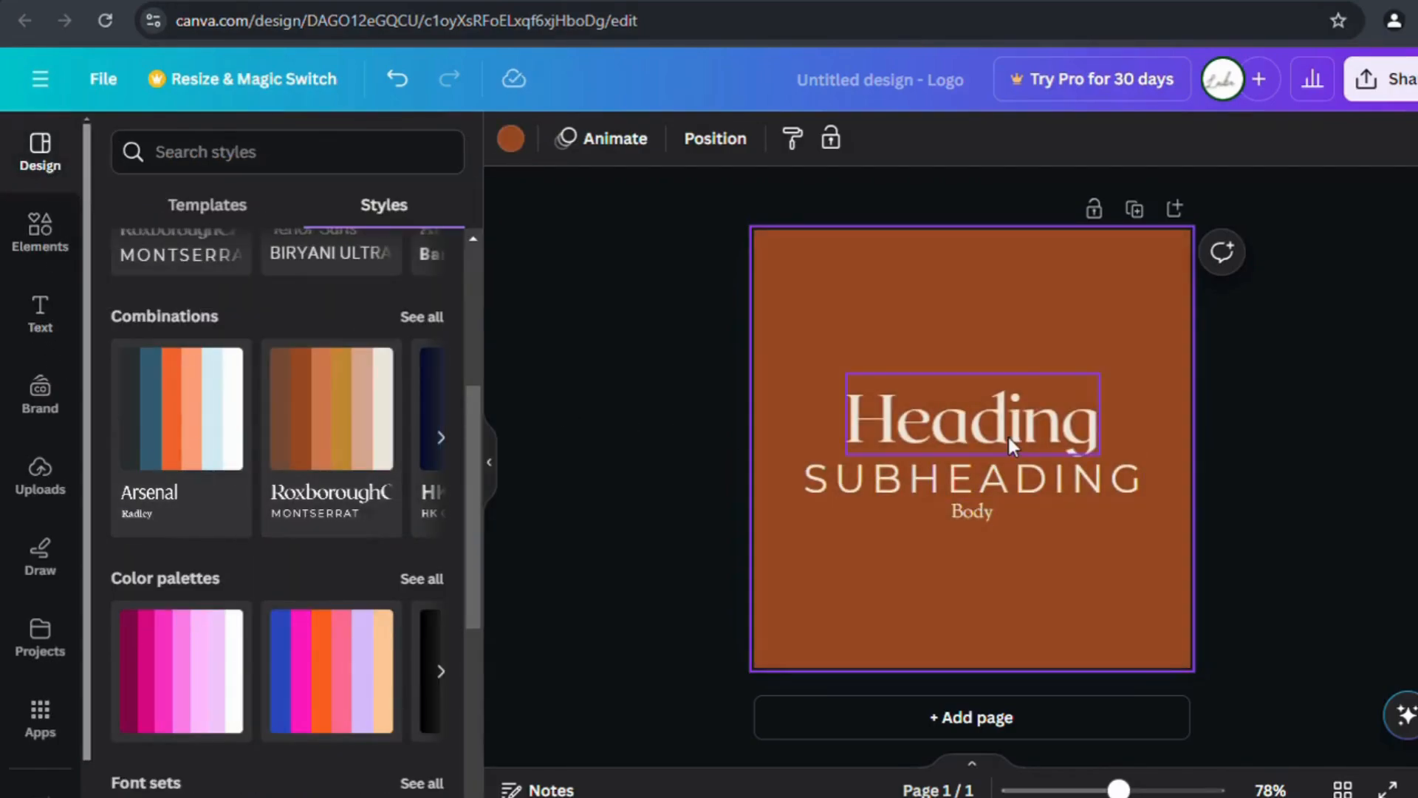
Delete the Heading, SUBHEADING and Body sample text boxes.
click(1008, 434)
key(Delete)
click(975, 480)
key(Delete)
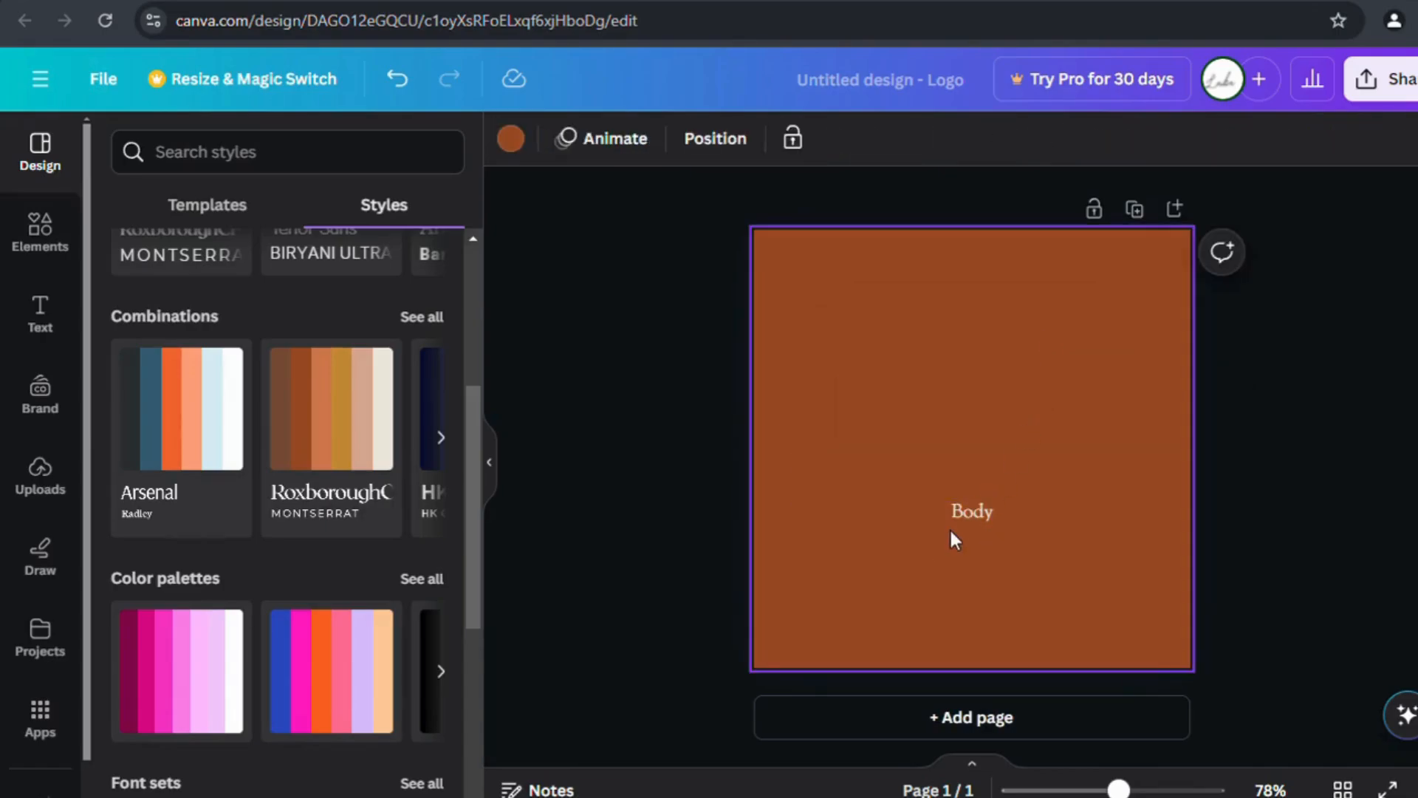
click(961, 511)
key(Delete)
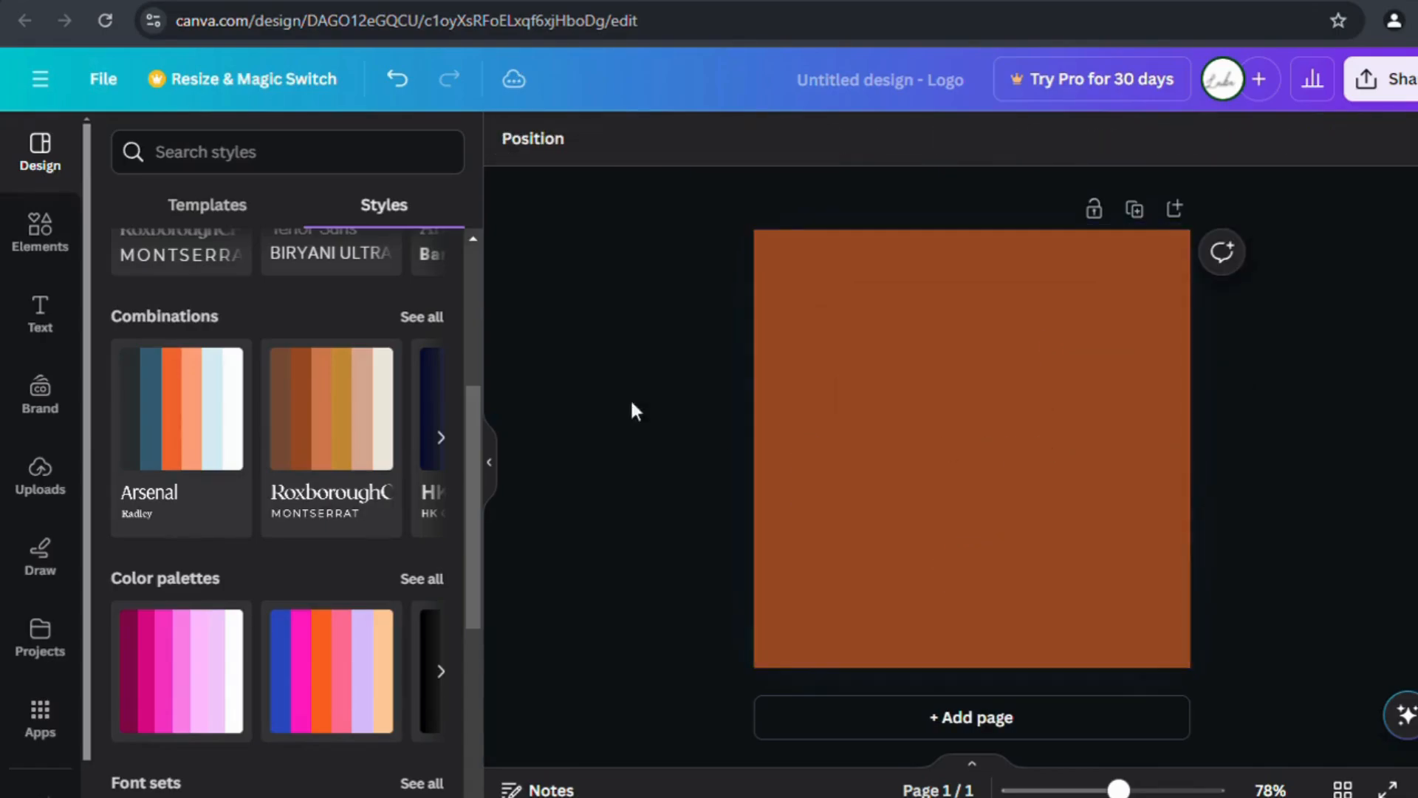
Place a dark red circle on the page and enlarge it.
click(52, 331)
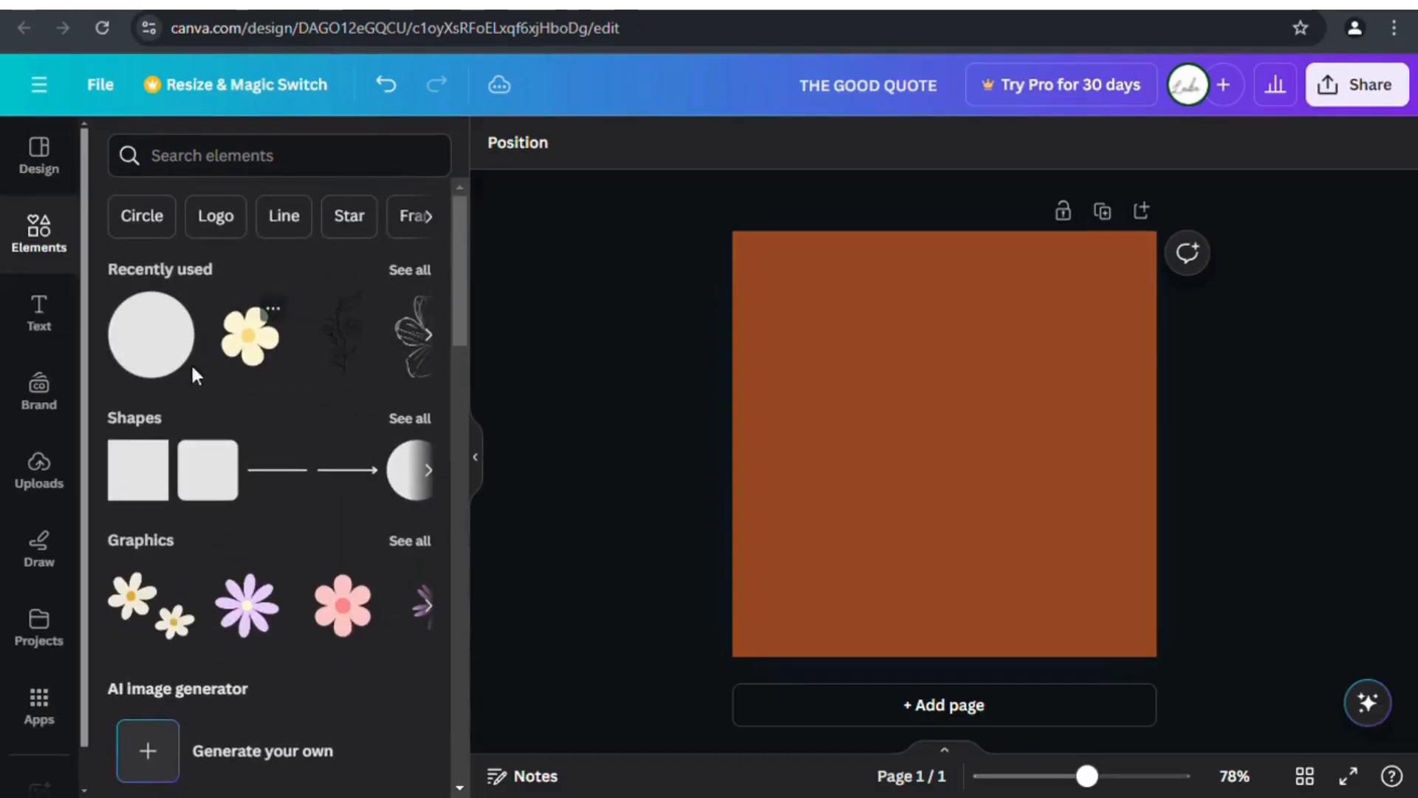
drag(190, 369, 940, 432)
drag(1013, 369, 1124, 263)
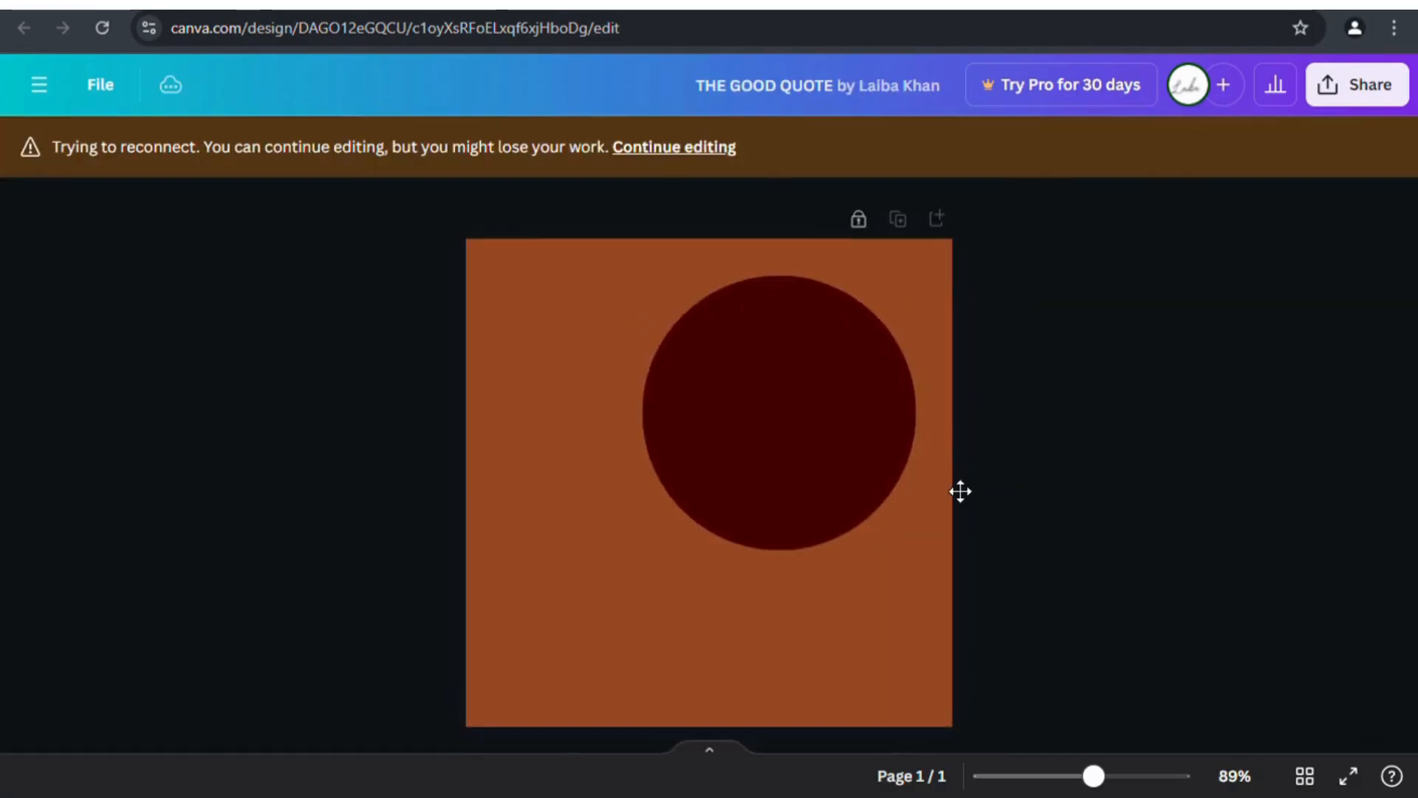
Resume editing, enlarge the circle to about 419 wide and centre it on the page.
click(702, 147)
drag(896, 522, 820, 634)
drag(968, 519, 988, 507)
drag(814, 326, 790, 326)
drag(949, 387, 942, 394)
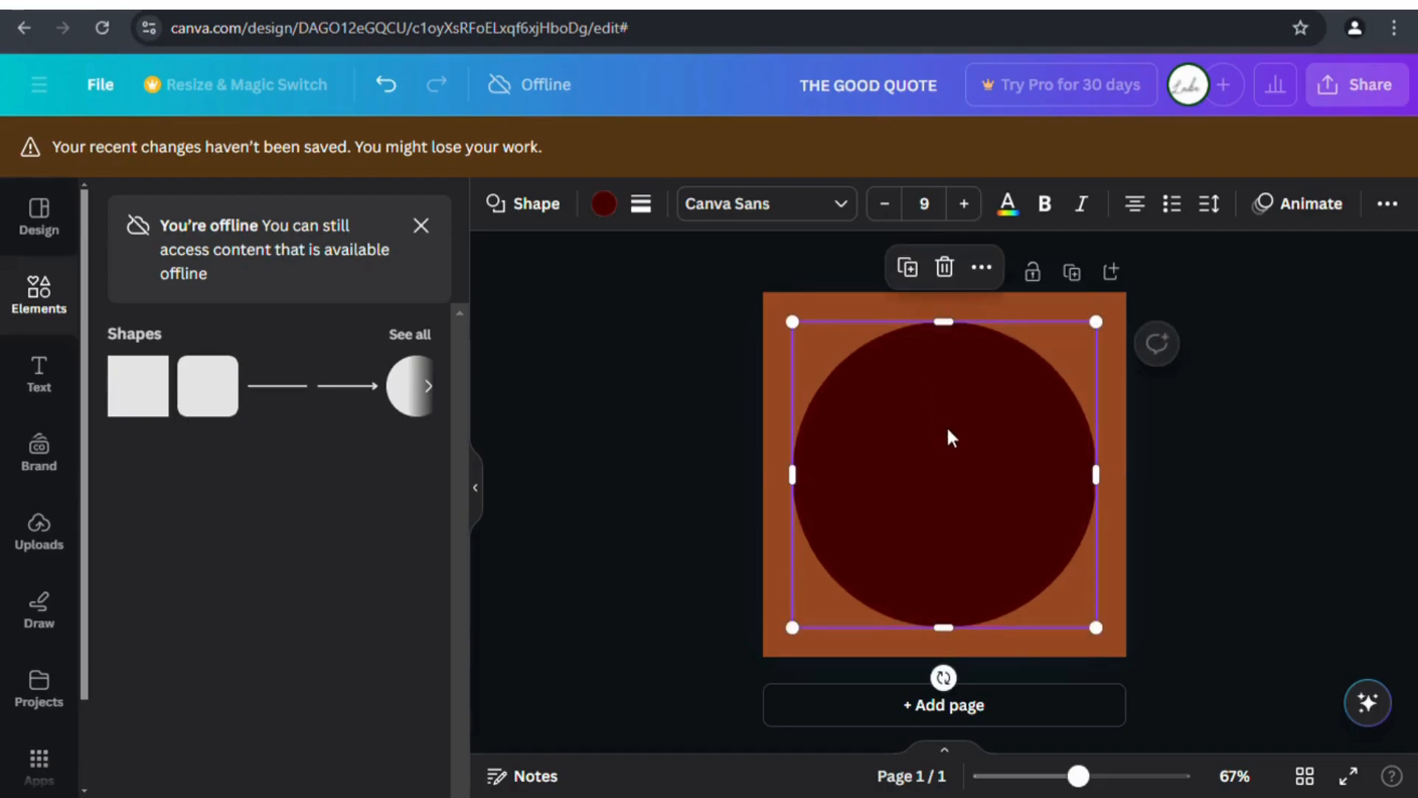
After trying brown, dark red, white, black and orange, colour the circle peach.
click(1204, 432)
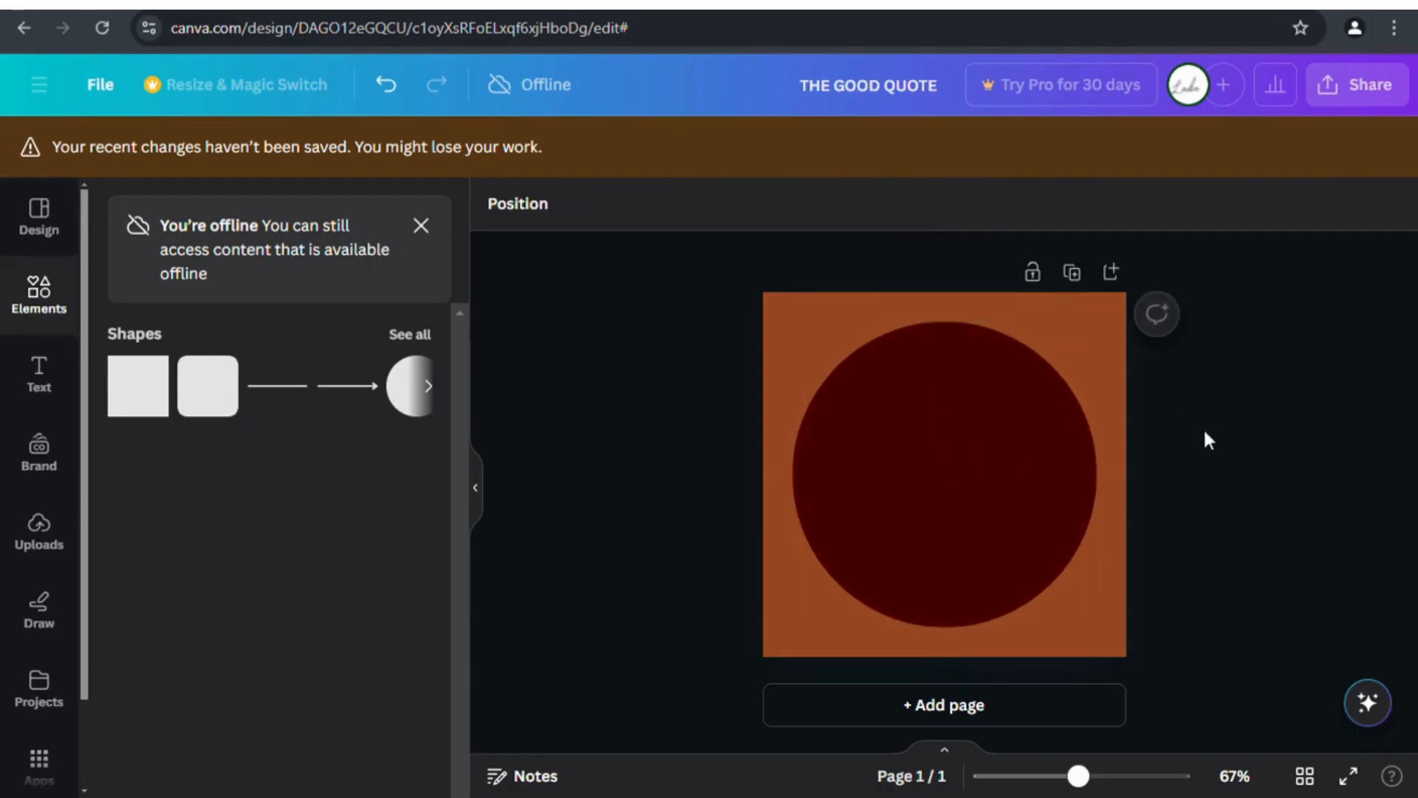
click(1002, 441)
click(603, 204)
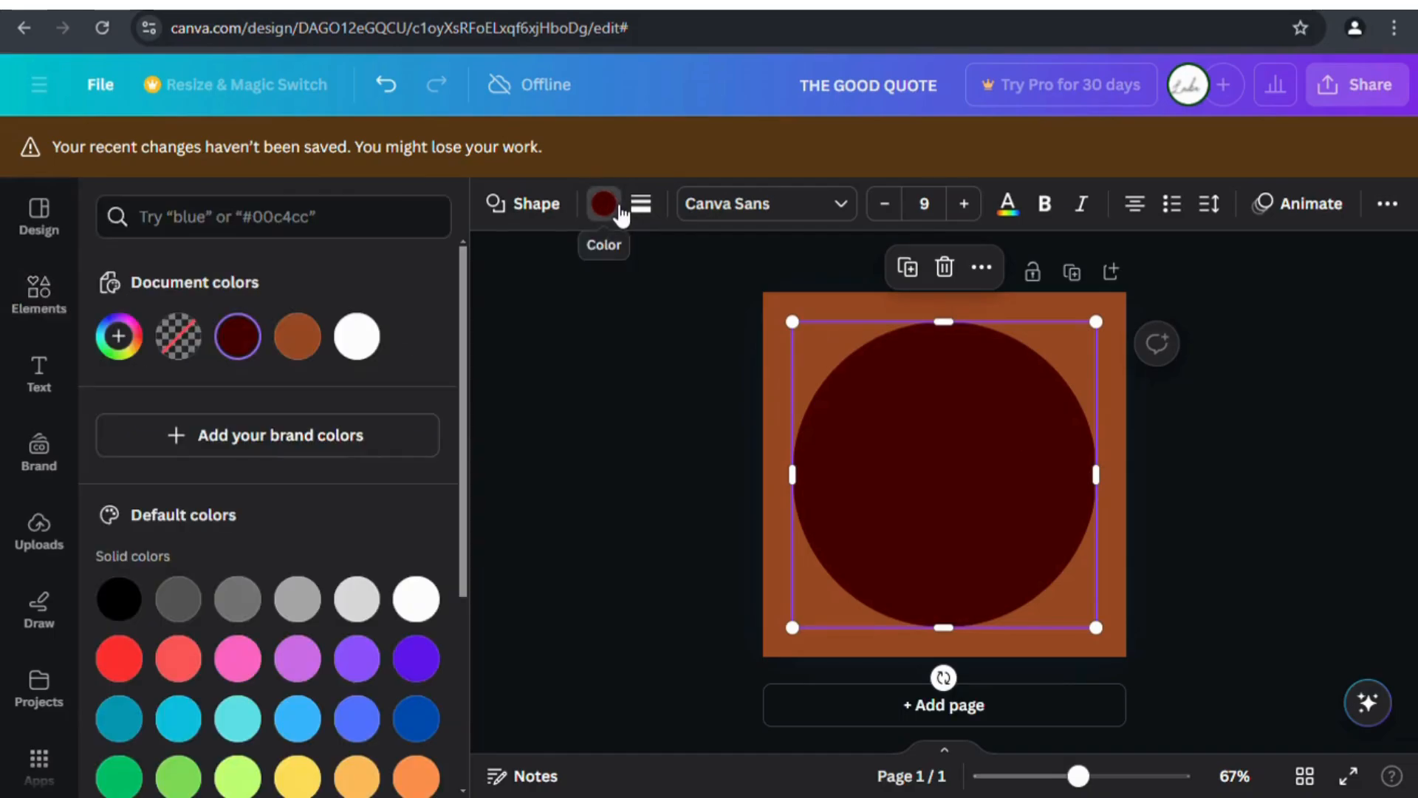
click(305, 339)
click(240, 337)
click(357, 337)
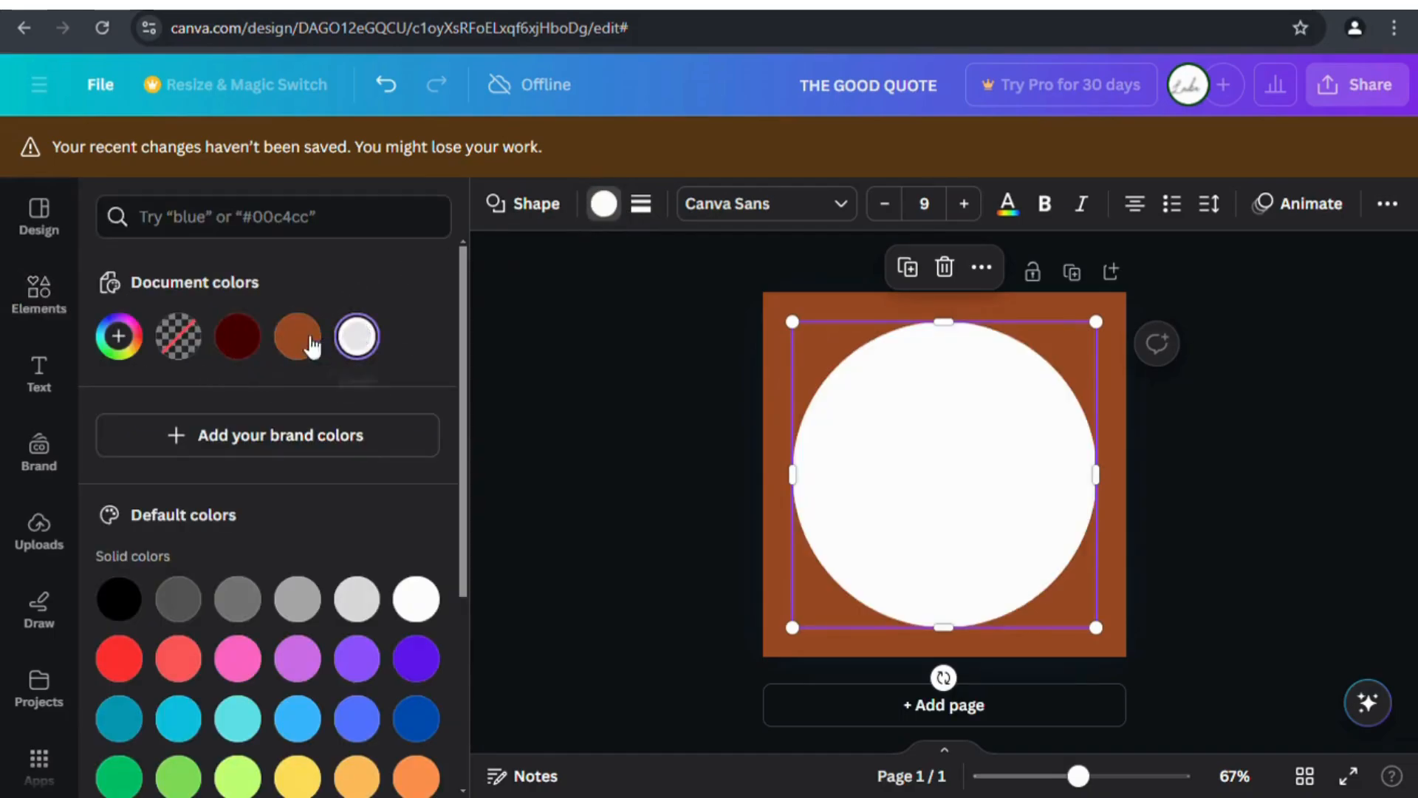
scroll(201, 411, down, 2)
click(118, 489)
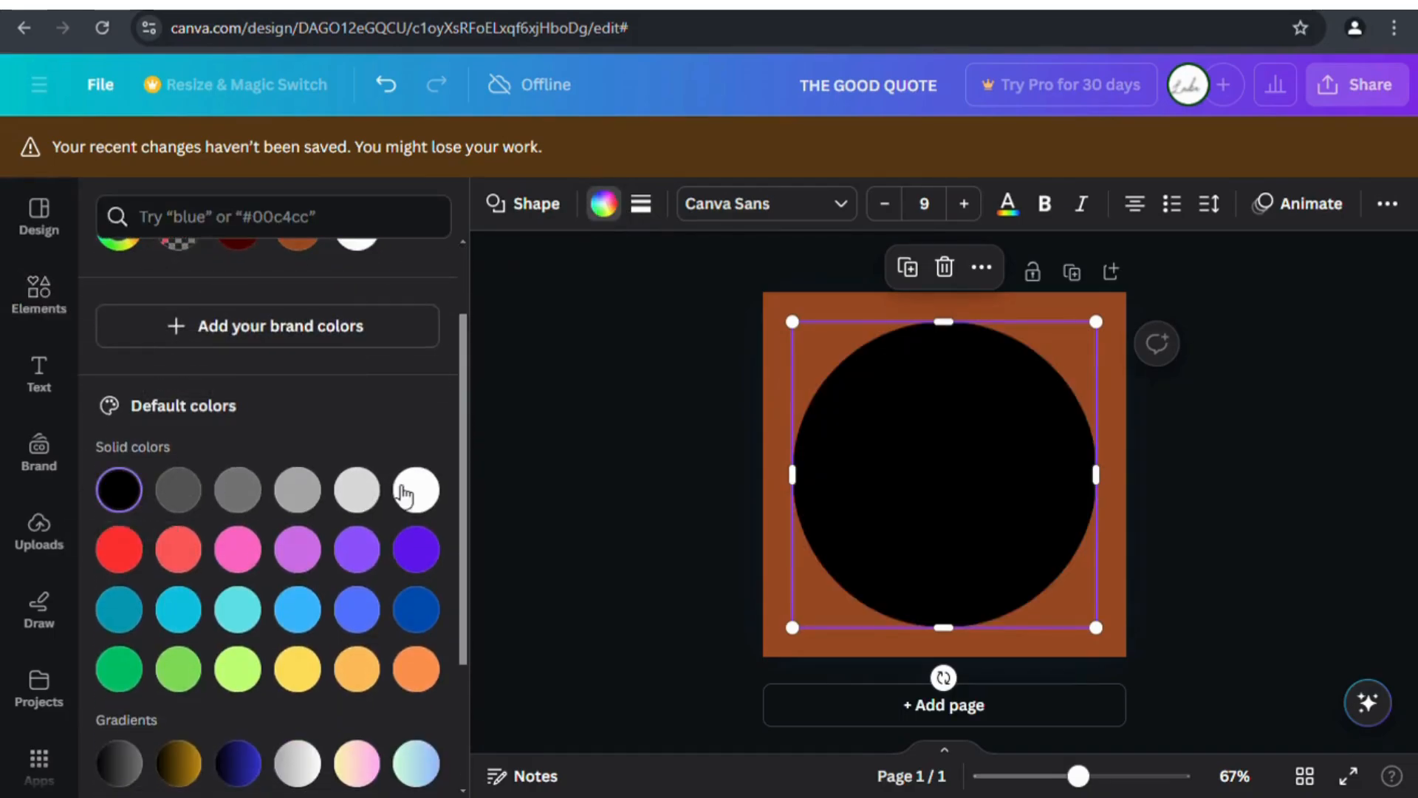
click(415, 489)
scroll(353, 500, down, 3)
click(361, 477)
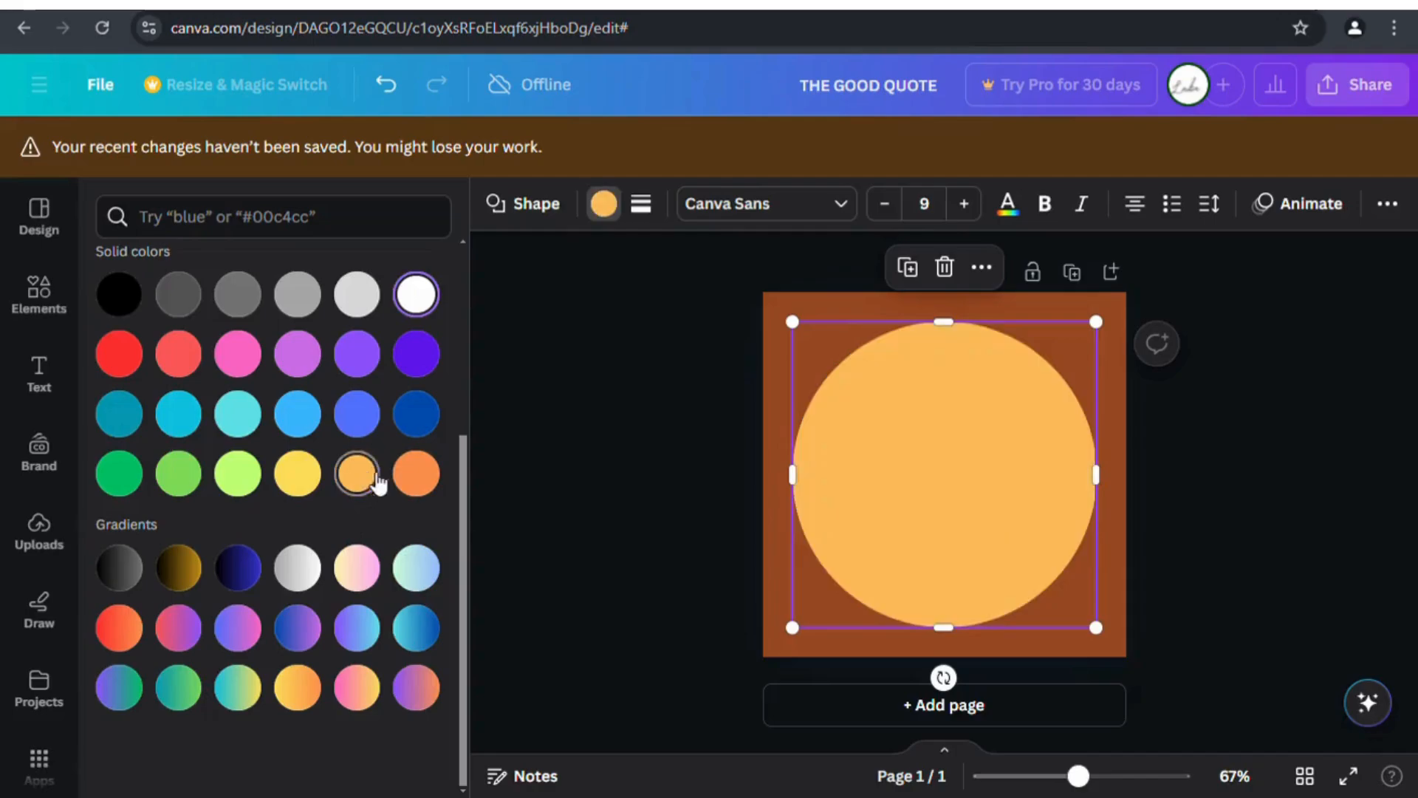
click(422, 479)
click(366, 488)
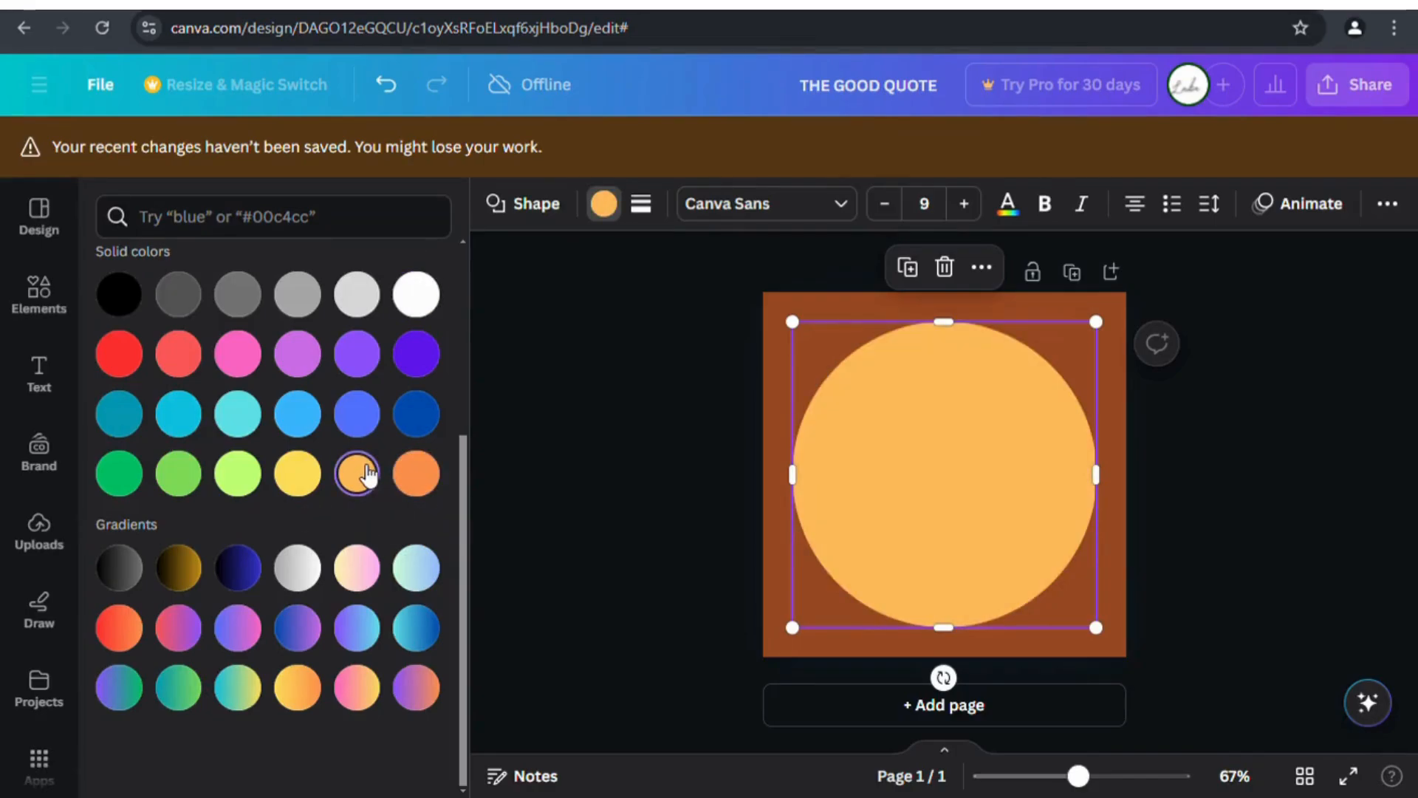
click(643, 493)
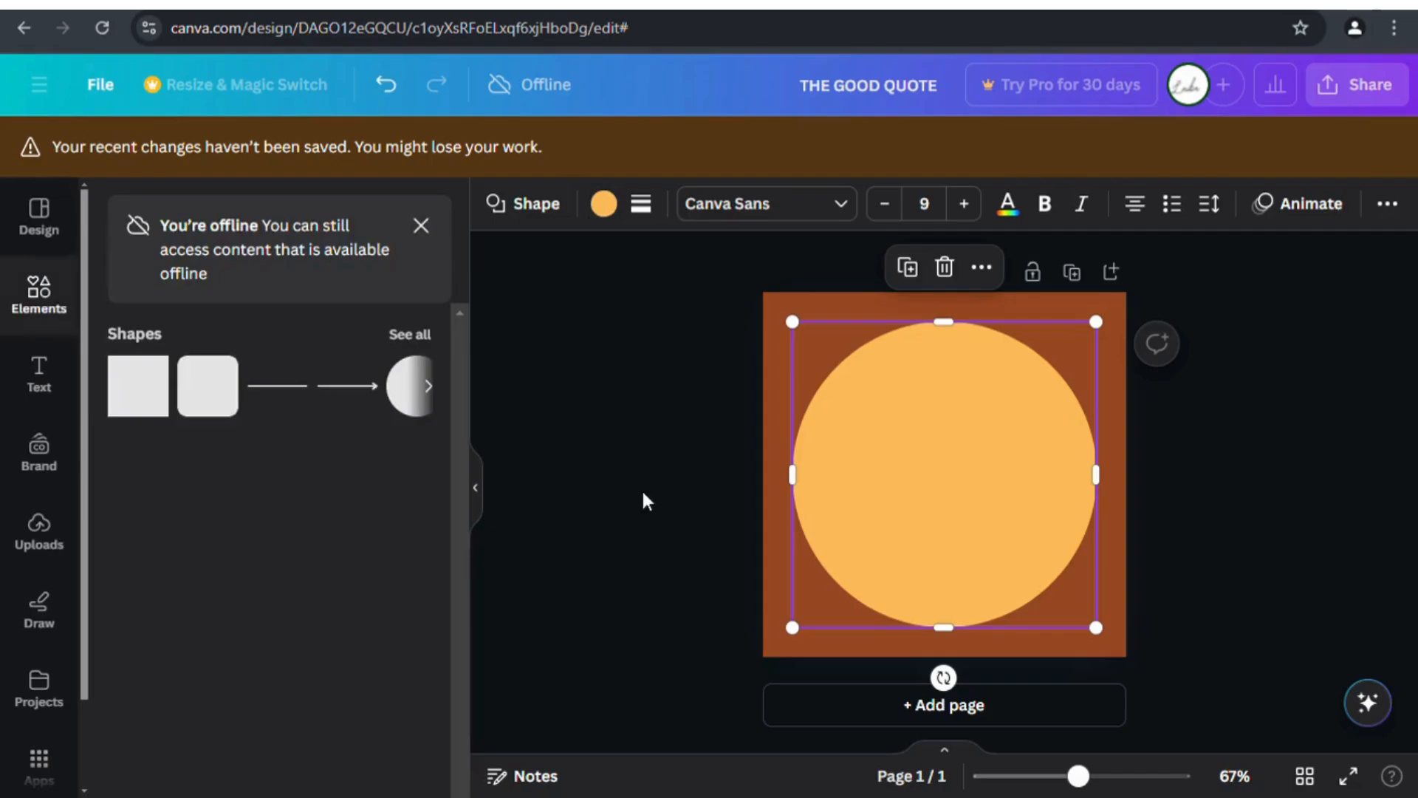
Select the THE GOOD QUOTE text in the circle and raise its font size to 35.
double_click(938, 427)
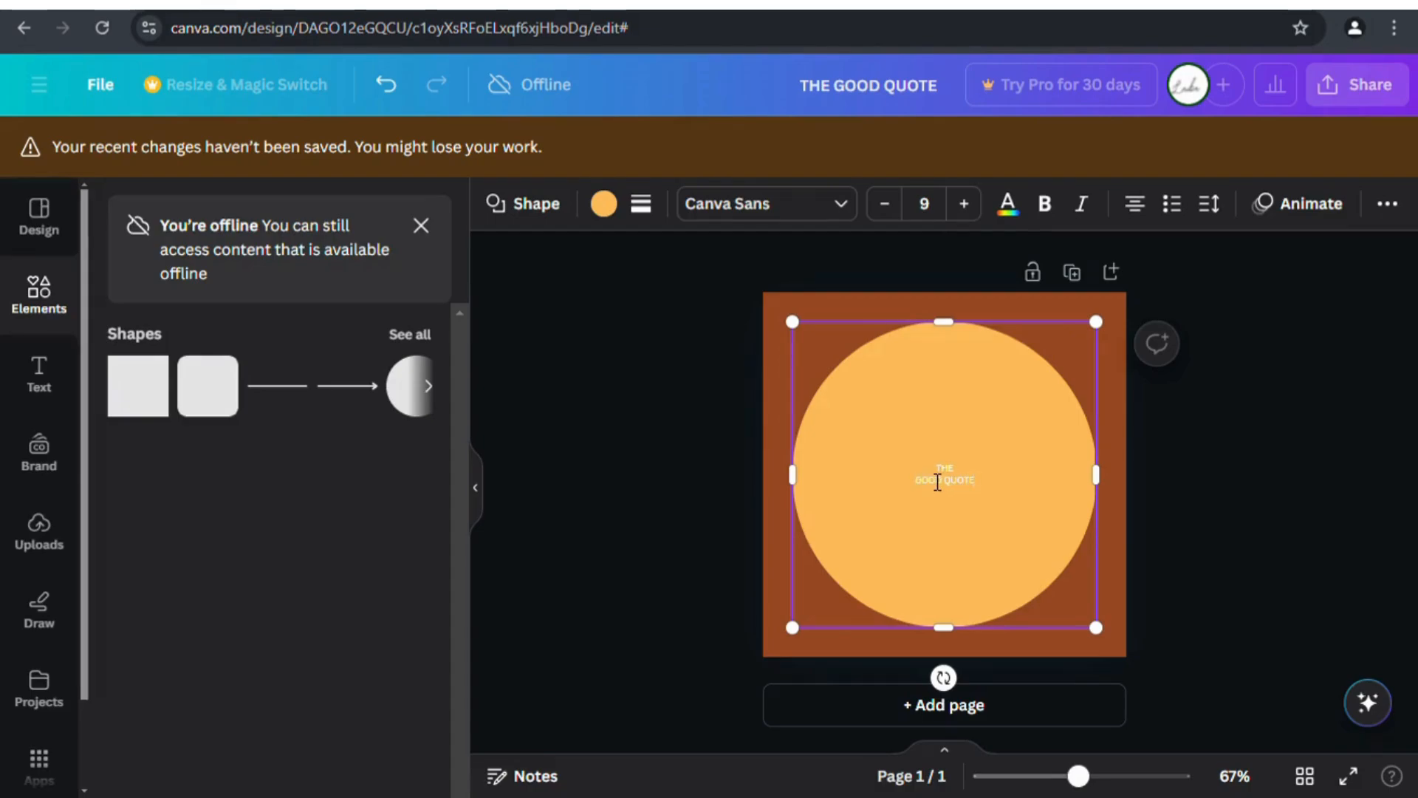
drag(922, 475, 1012, 492)
click(964, 203)
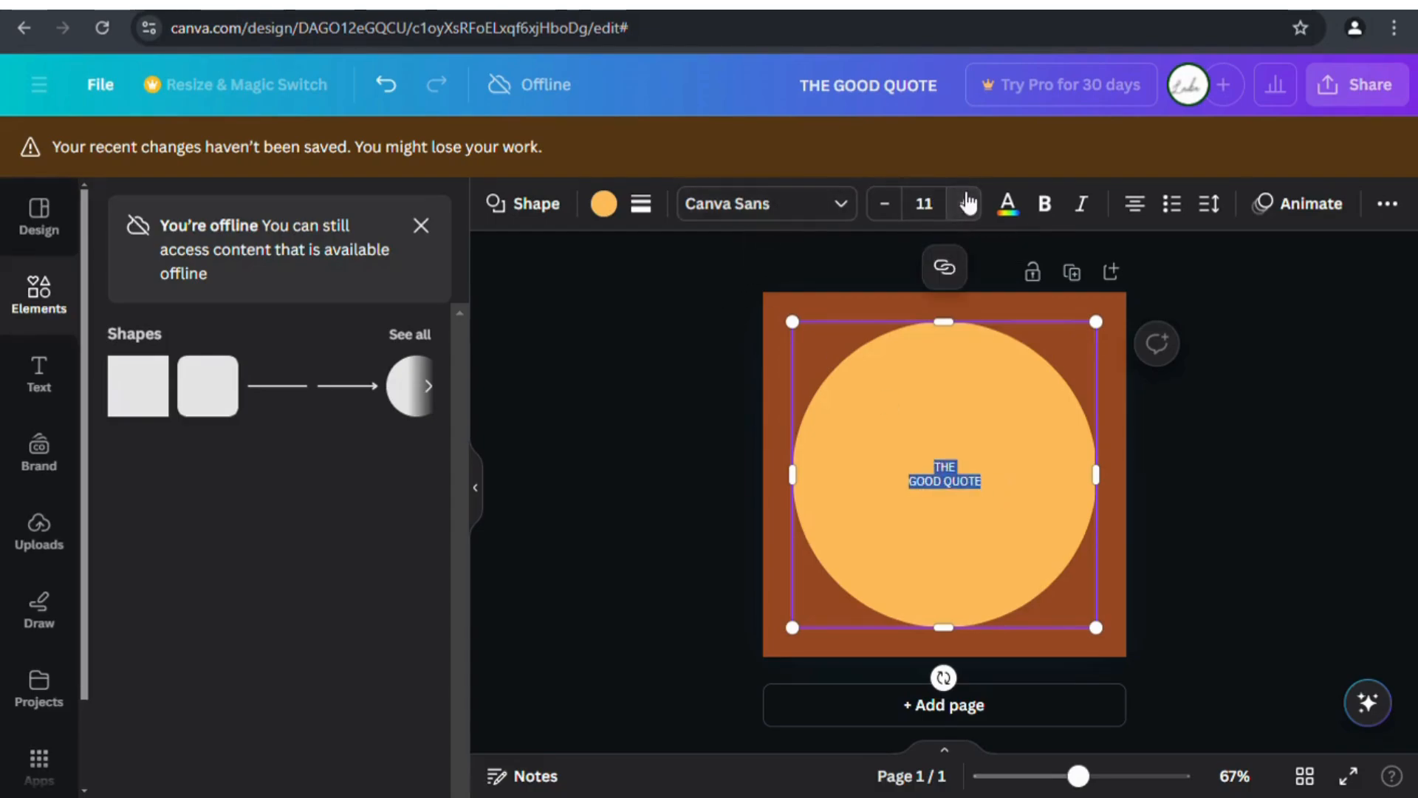
click(964, 203)
click(964, 203)
click(968, 203)
click(968, 203)
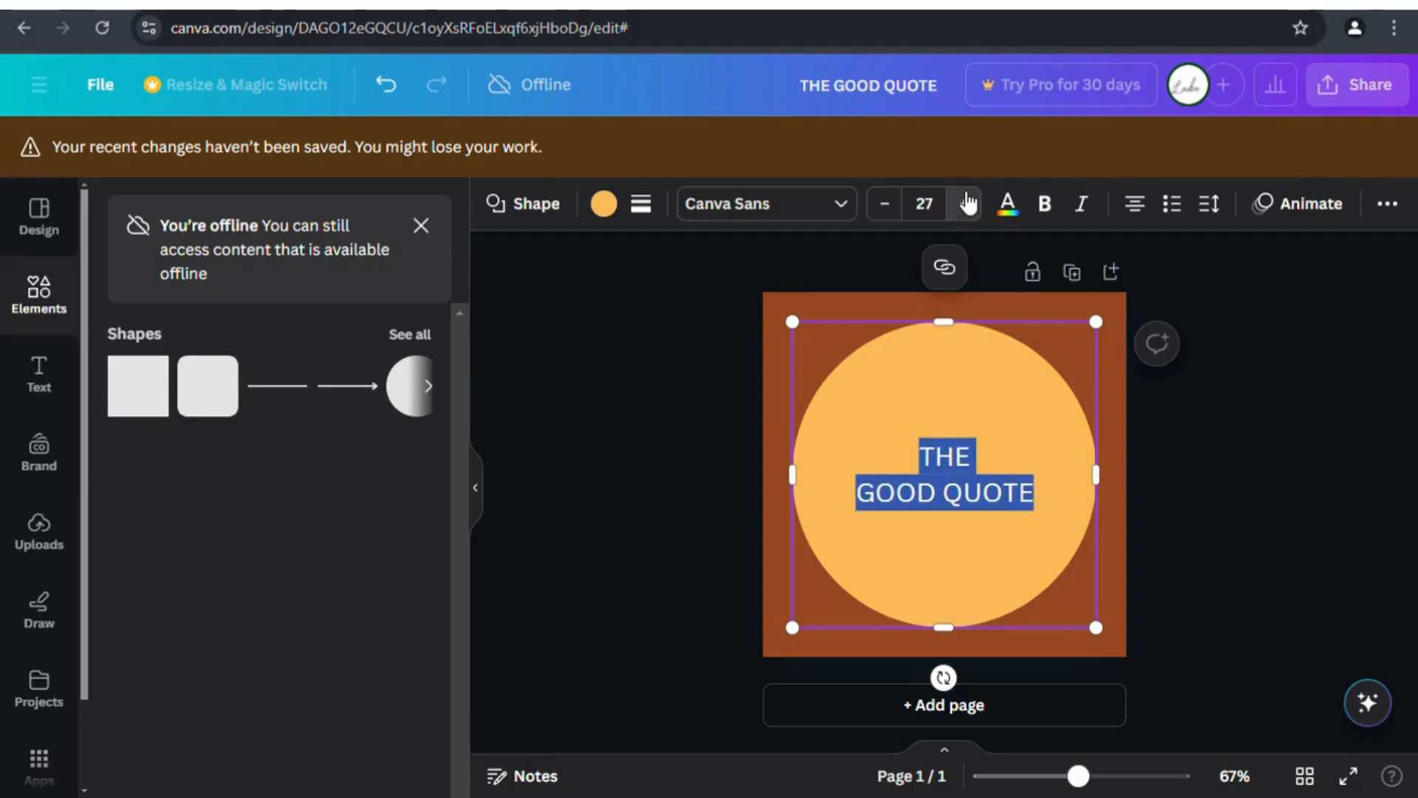
click(968, 203)
click(968, 203)
click(665, 370)
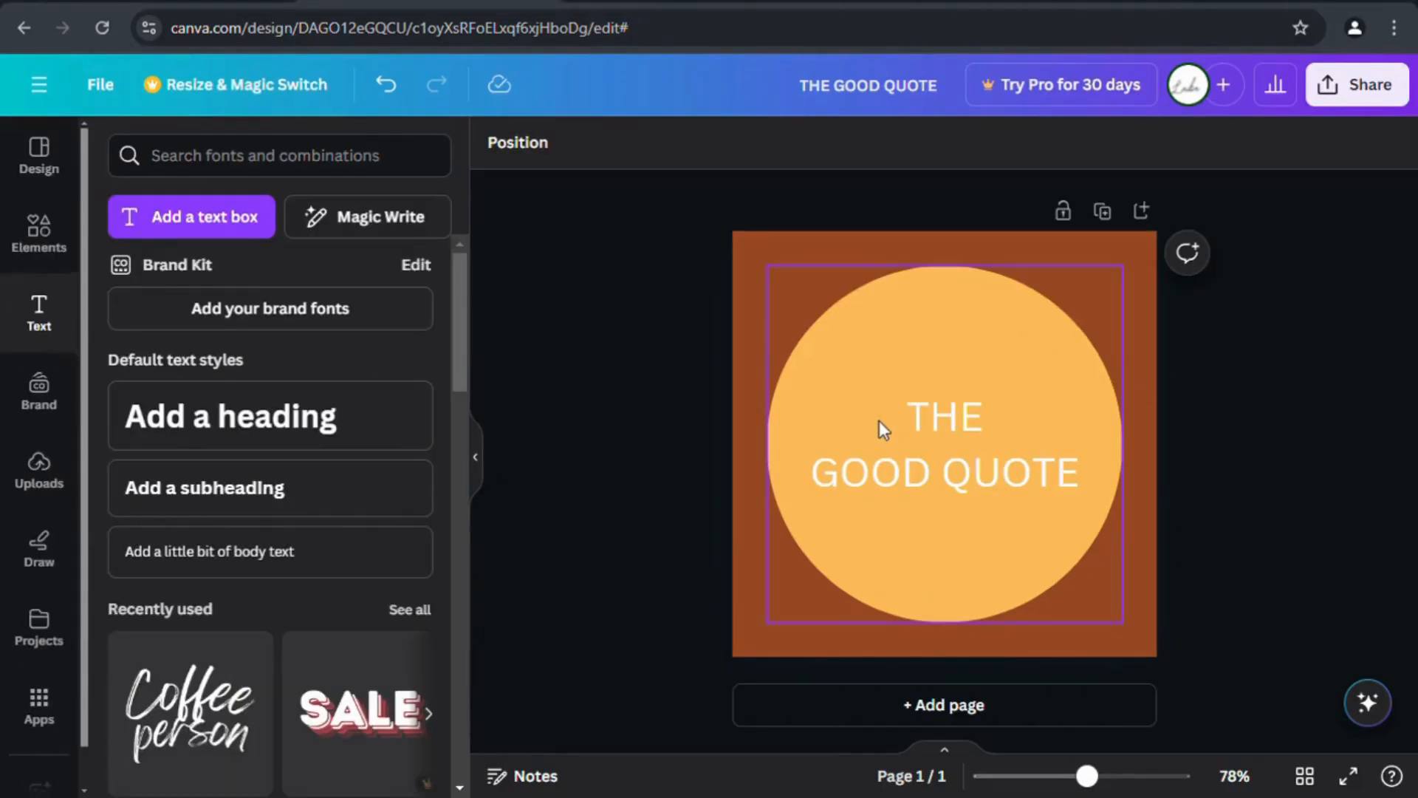
Select all of THE GOOD QUOTE and try the Brittany, Great Vibes and Belleza fonts.
click(919, 418)
click(919, 418)
drag(919, 418, 1083, 484)
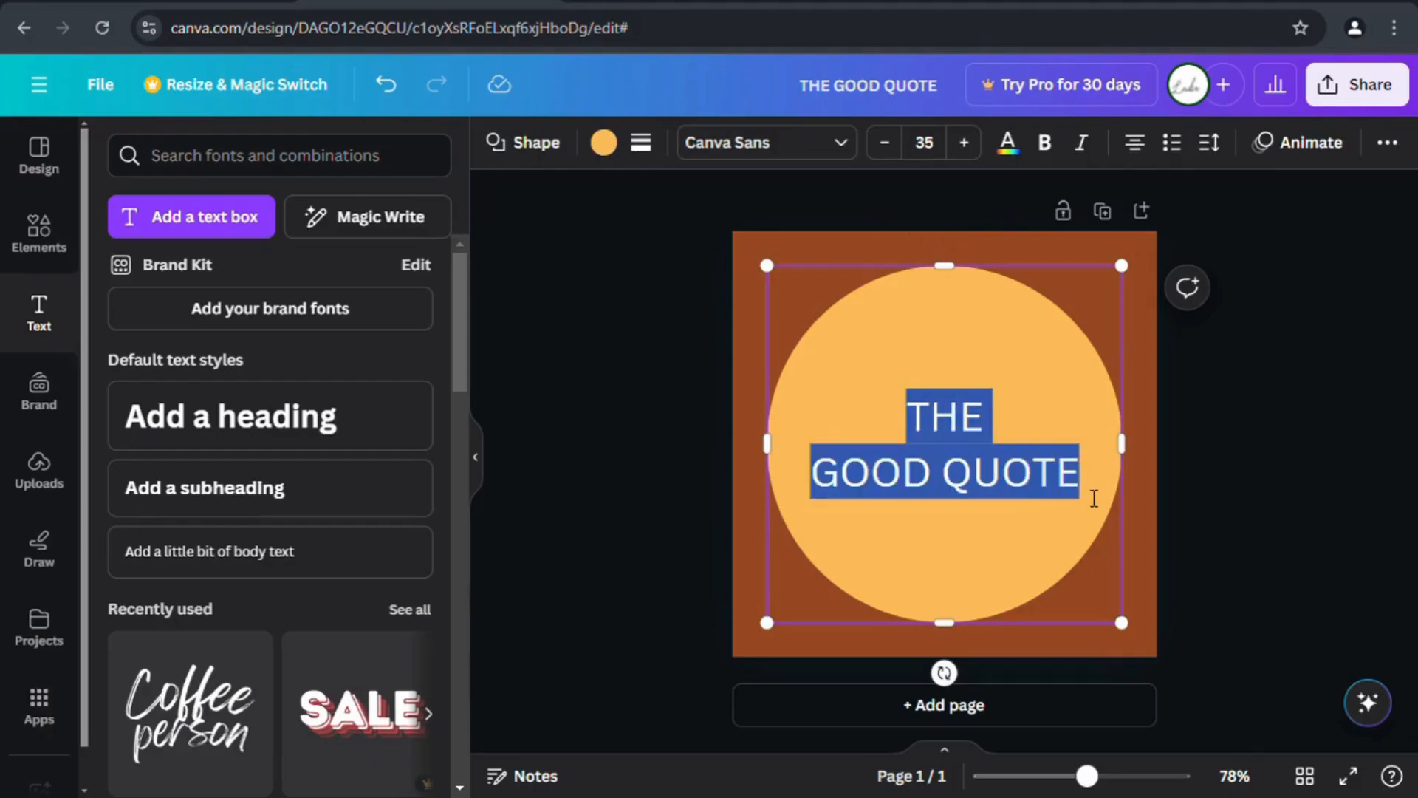
click(787, 146)
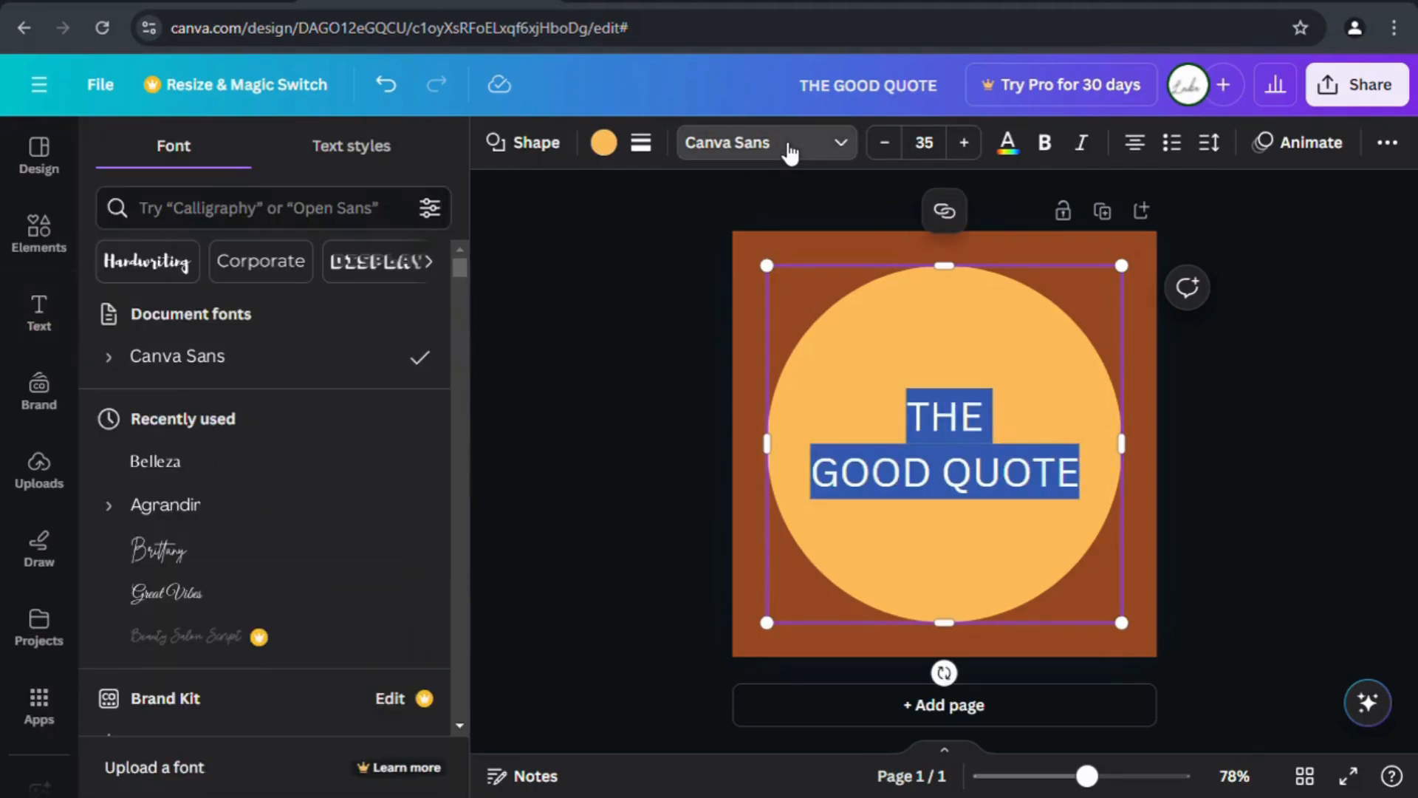
click(243, 548)
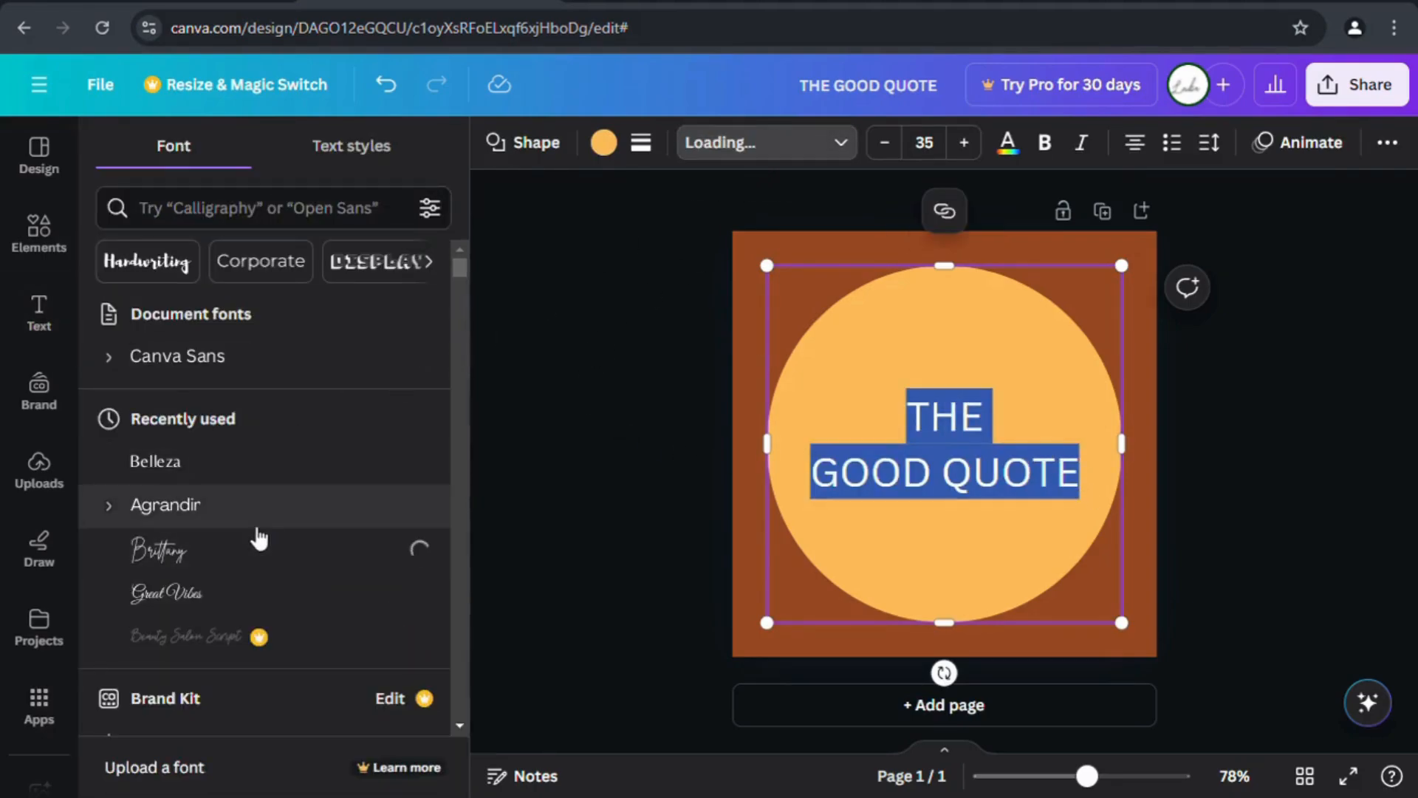
click(237, 591)
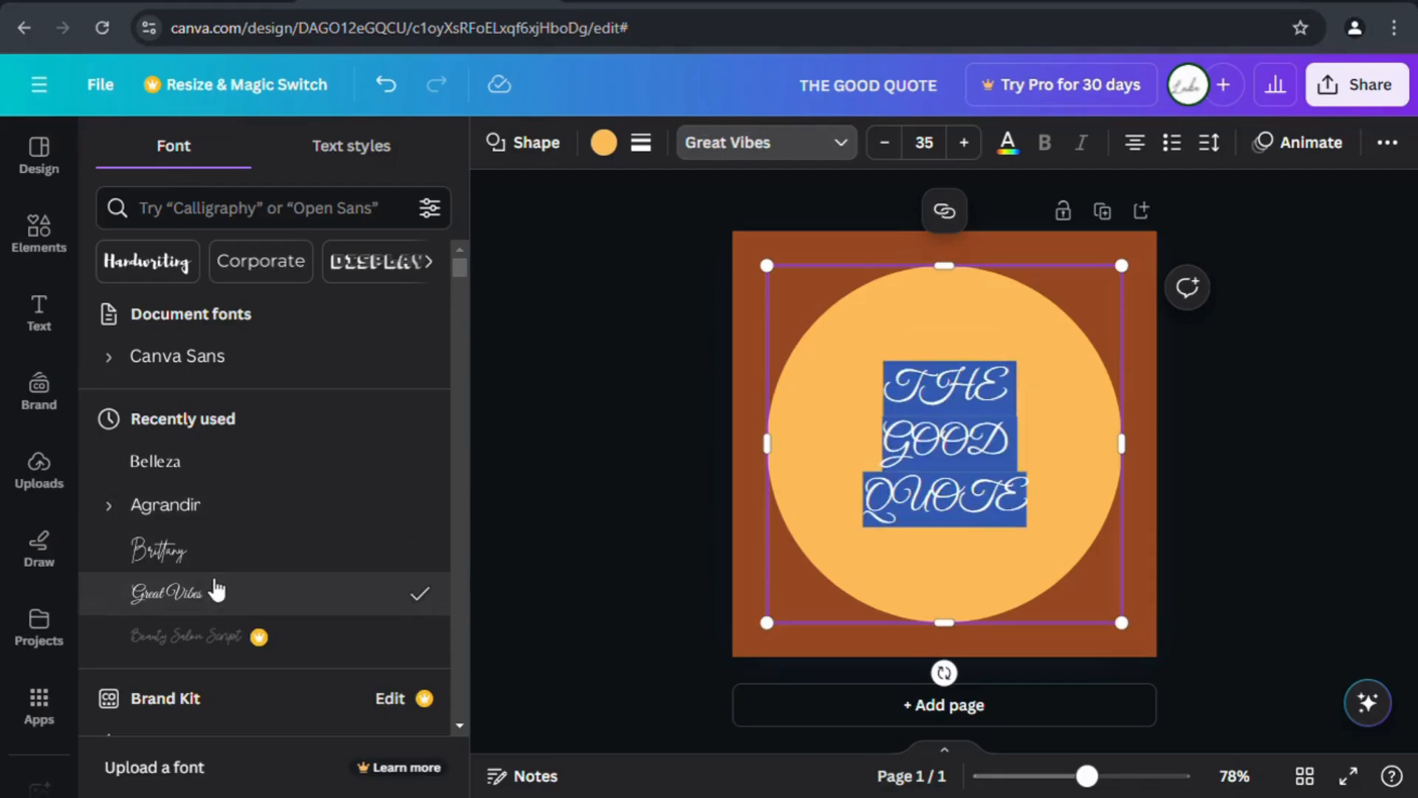
click(269, 474)
scroll(270, 478, down, 10)
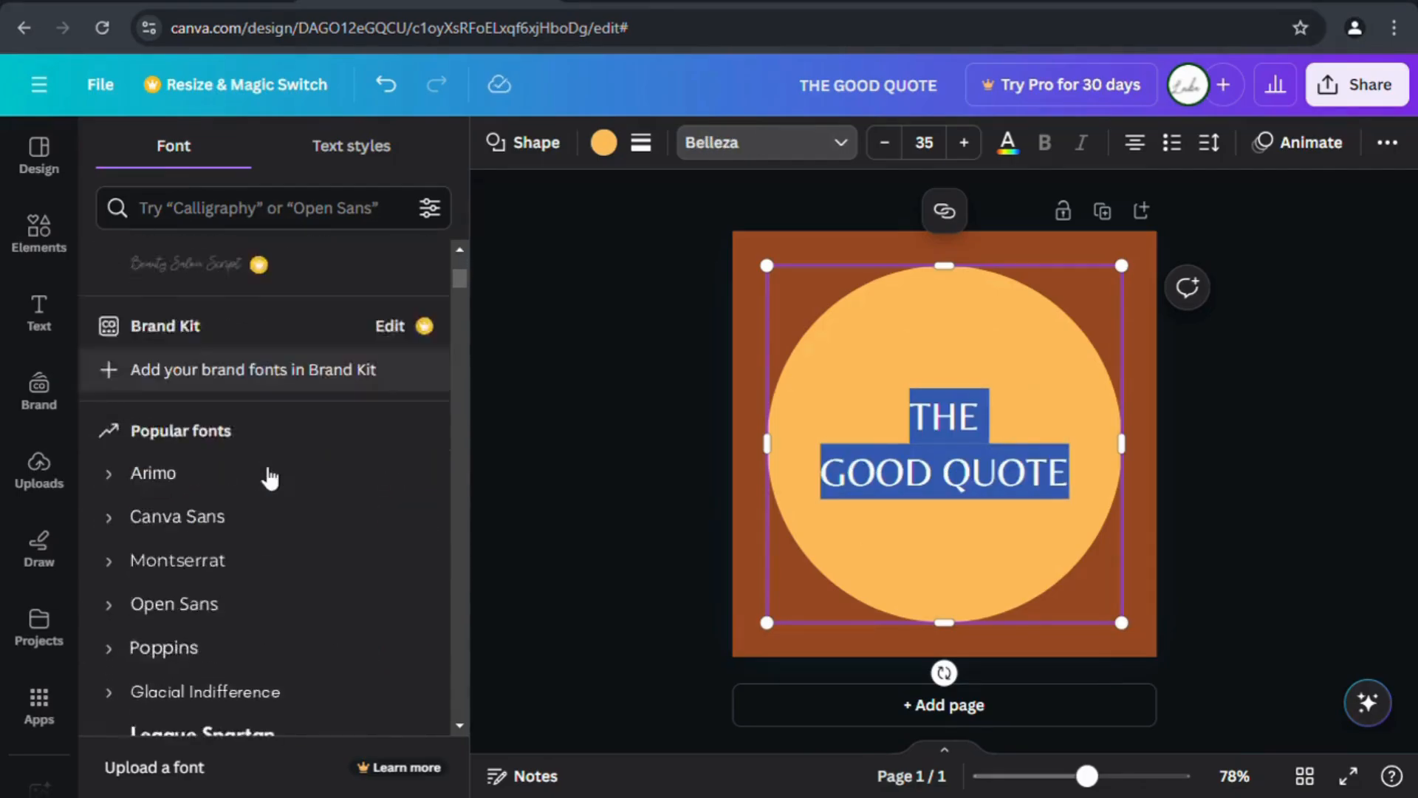
scroll(270, 479, down, 5)
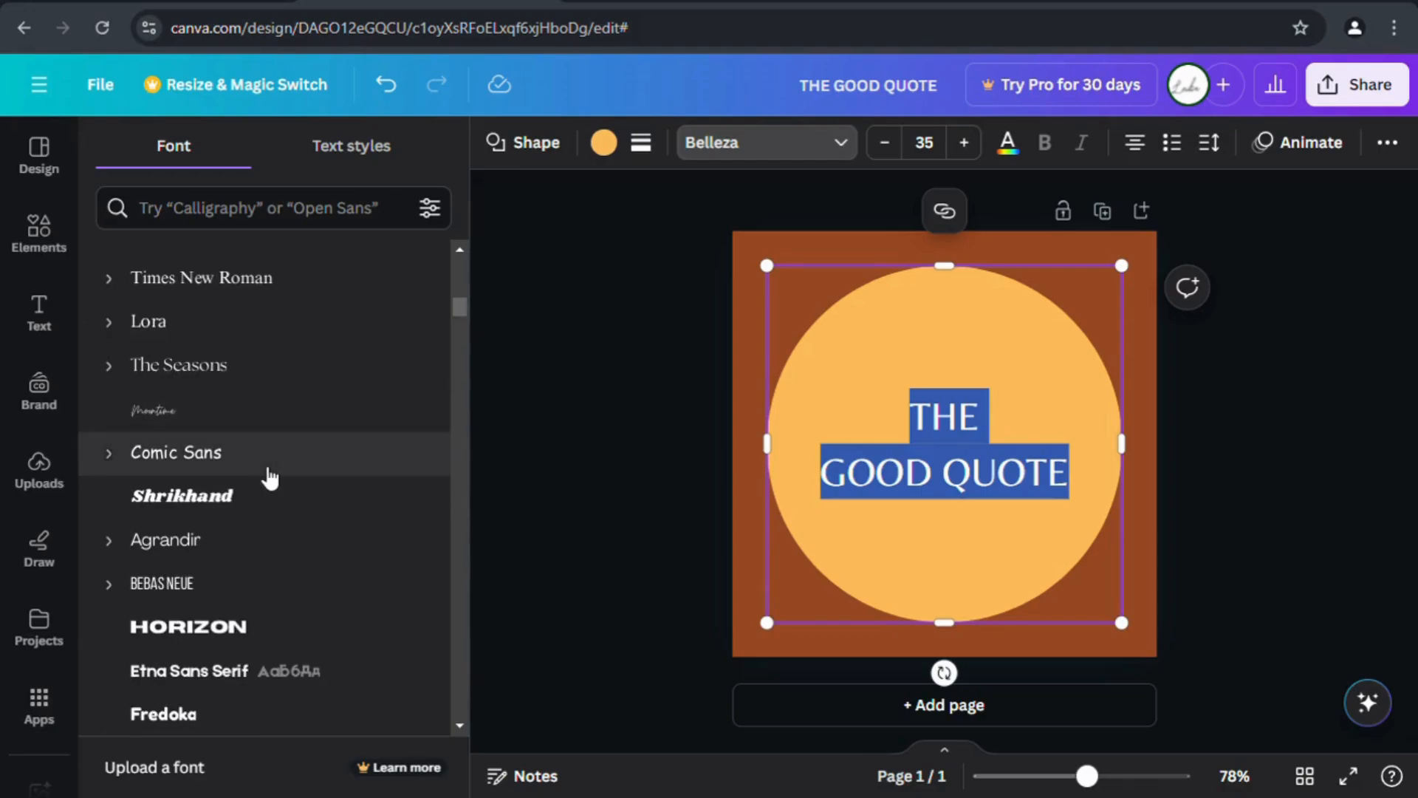
After trying Lora, Aloja, Chewy and Schoolbell, settle on the Lazydog font.
click(225, 342)
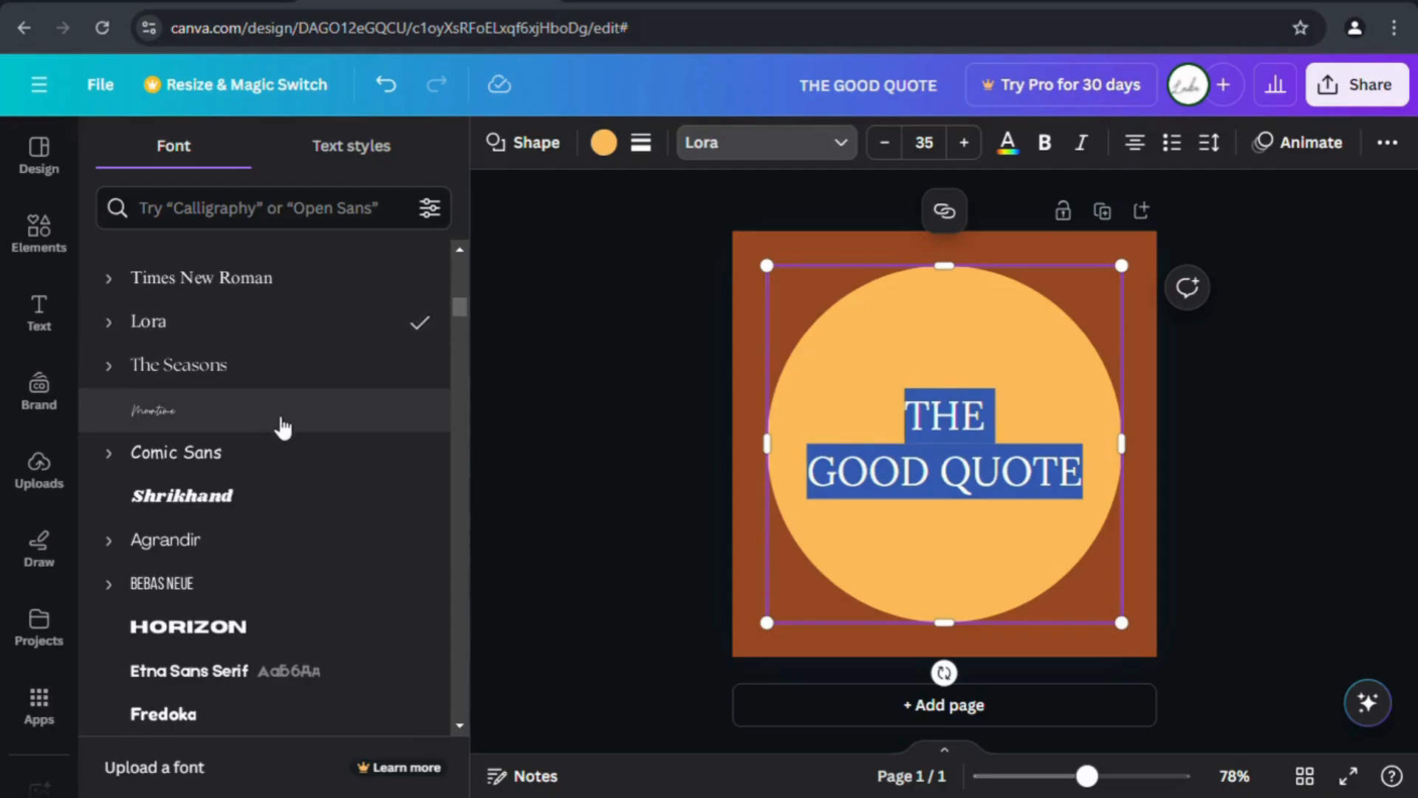
scroll(281, 428, down, 10)
scroll(283, 427, down, 10)
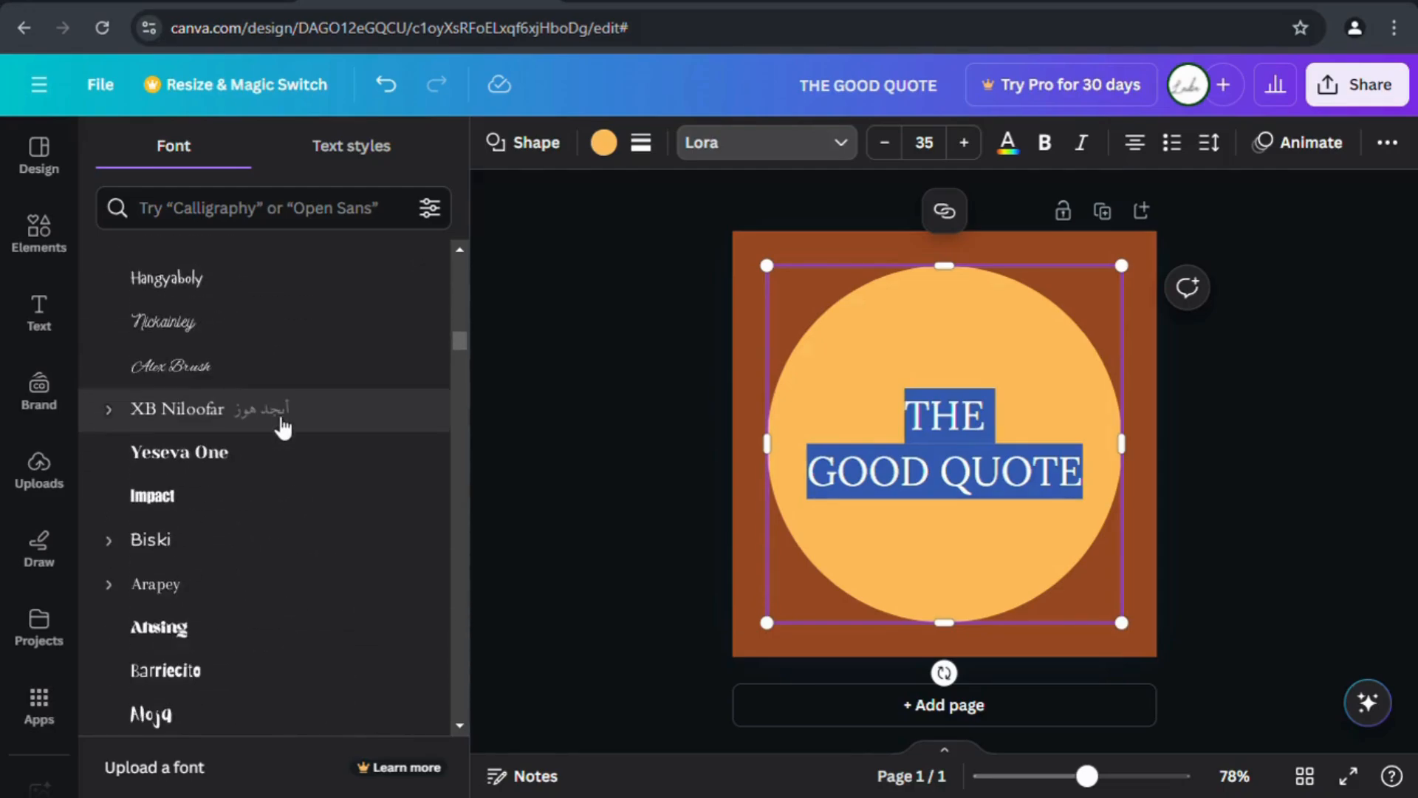
click(208, 493)
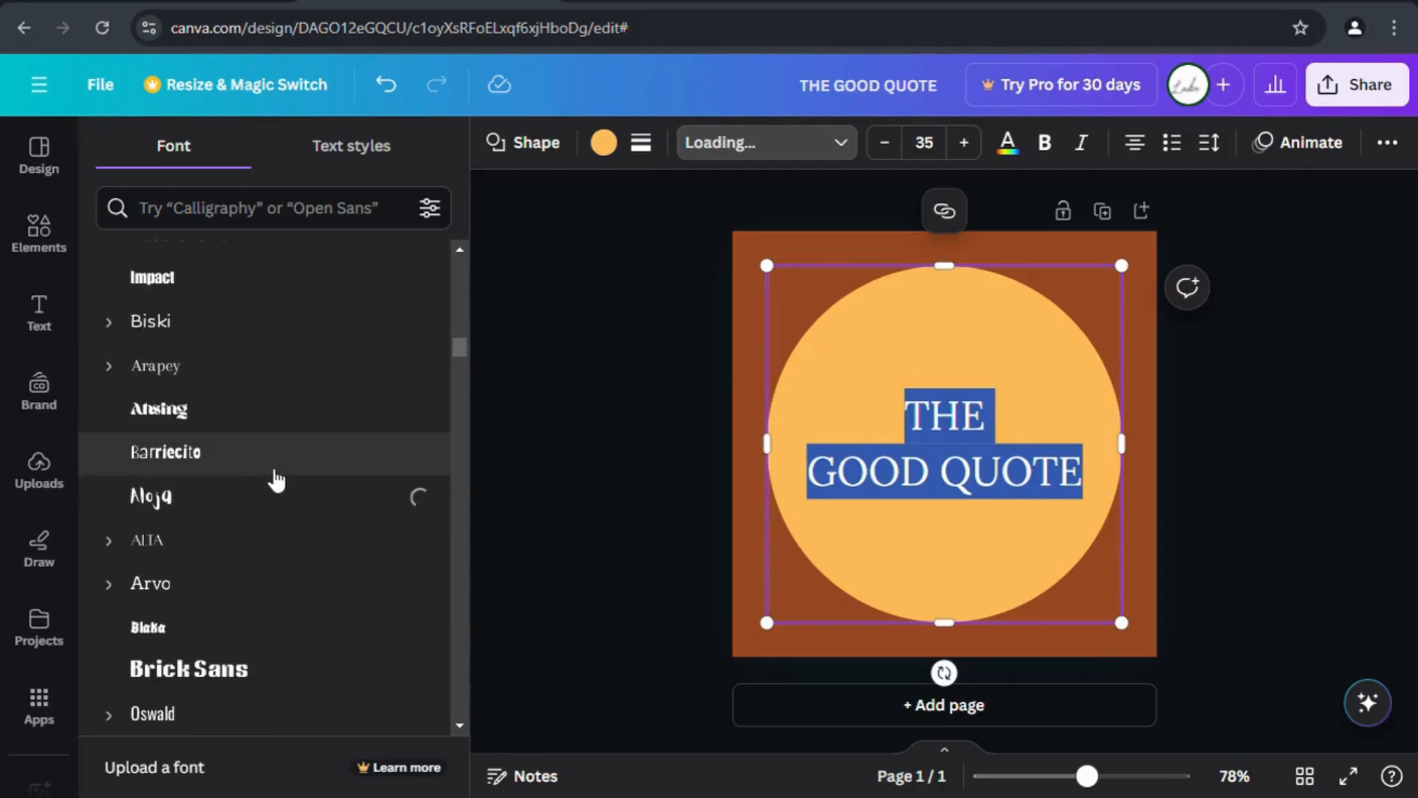
scroll(277, 480, down, 5)
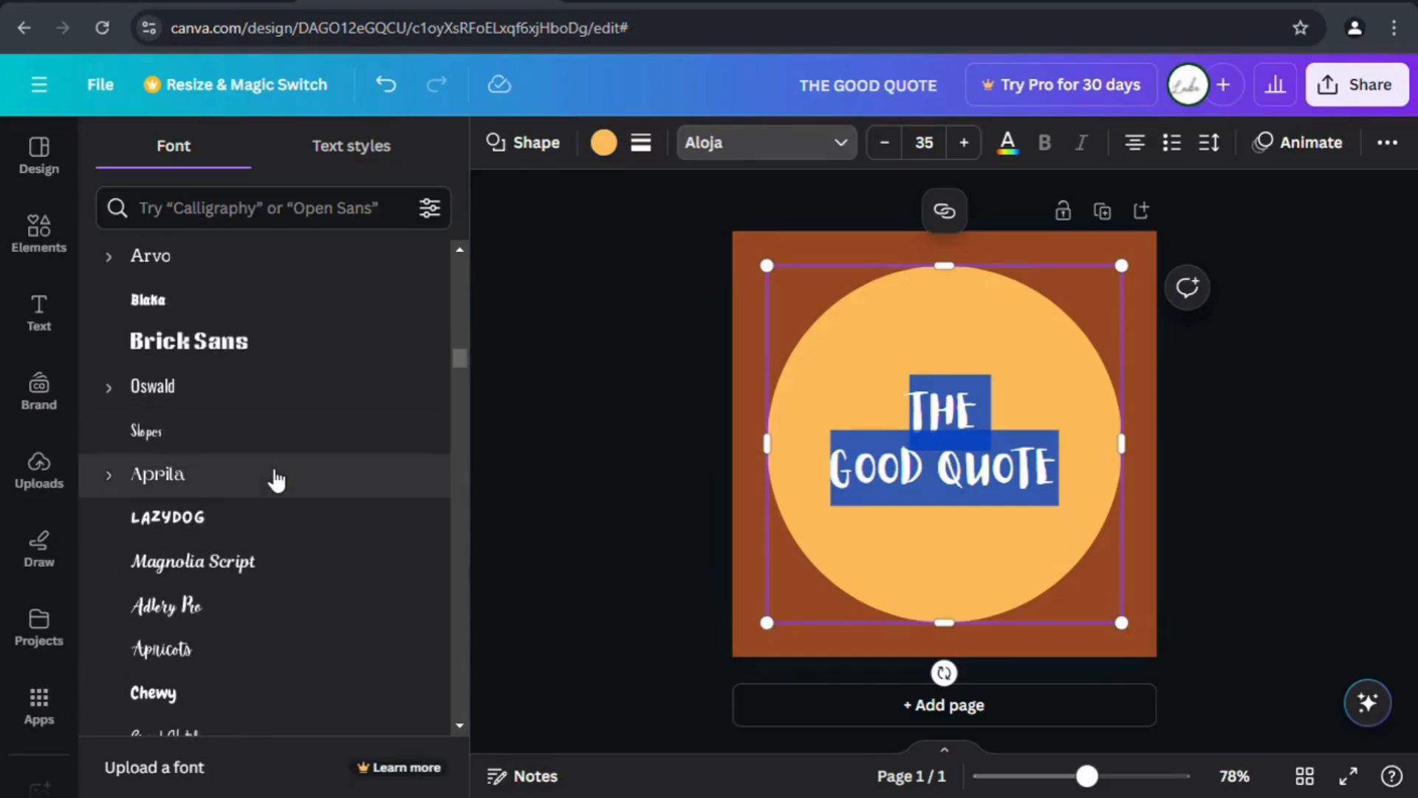
scroll(277, 480, down, 2)
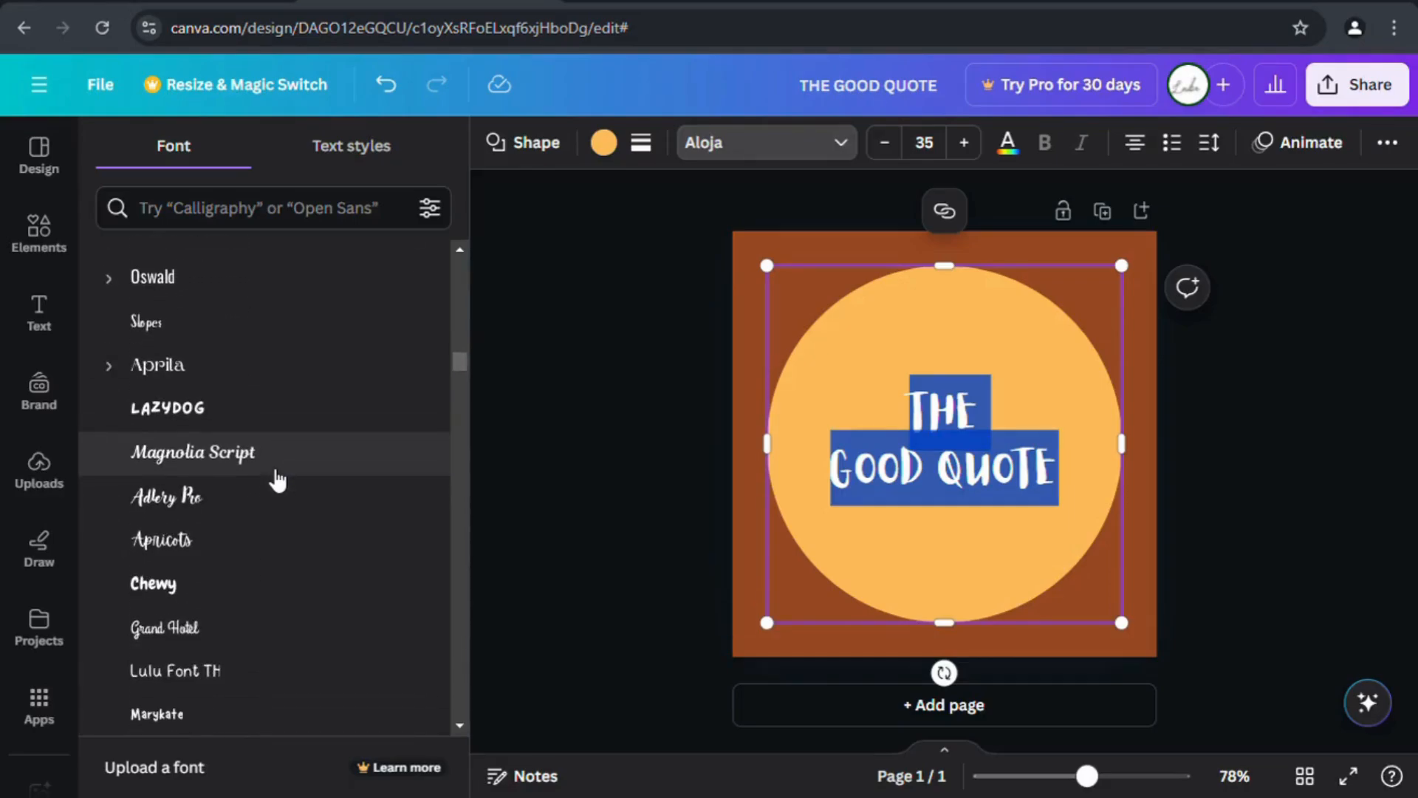
click(260, 418)
scroll(325, 461, down, 4)
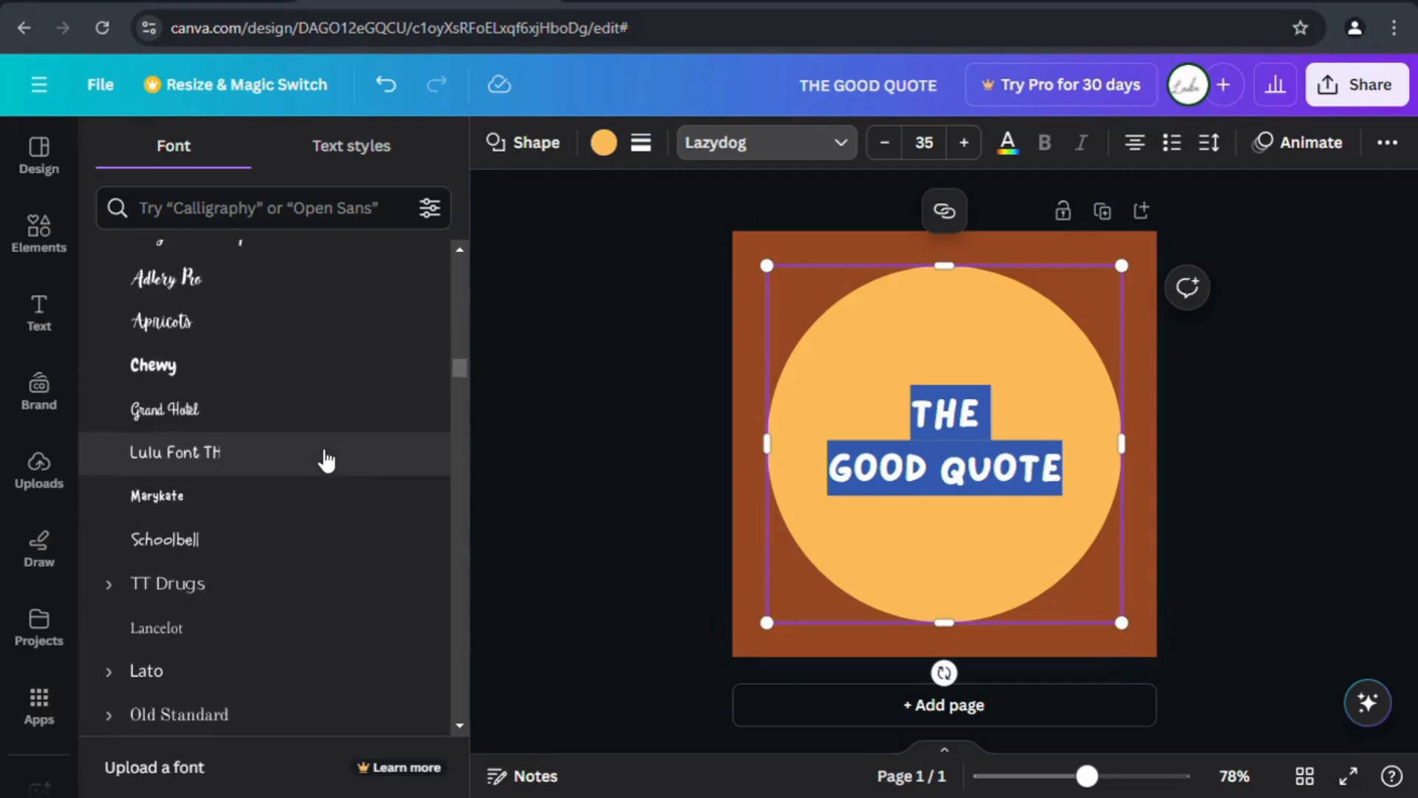
click(238, 370)
click(269, 552)
scroll(326, 497, up, 4)
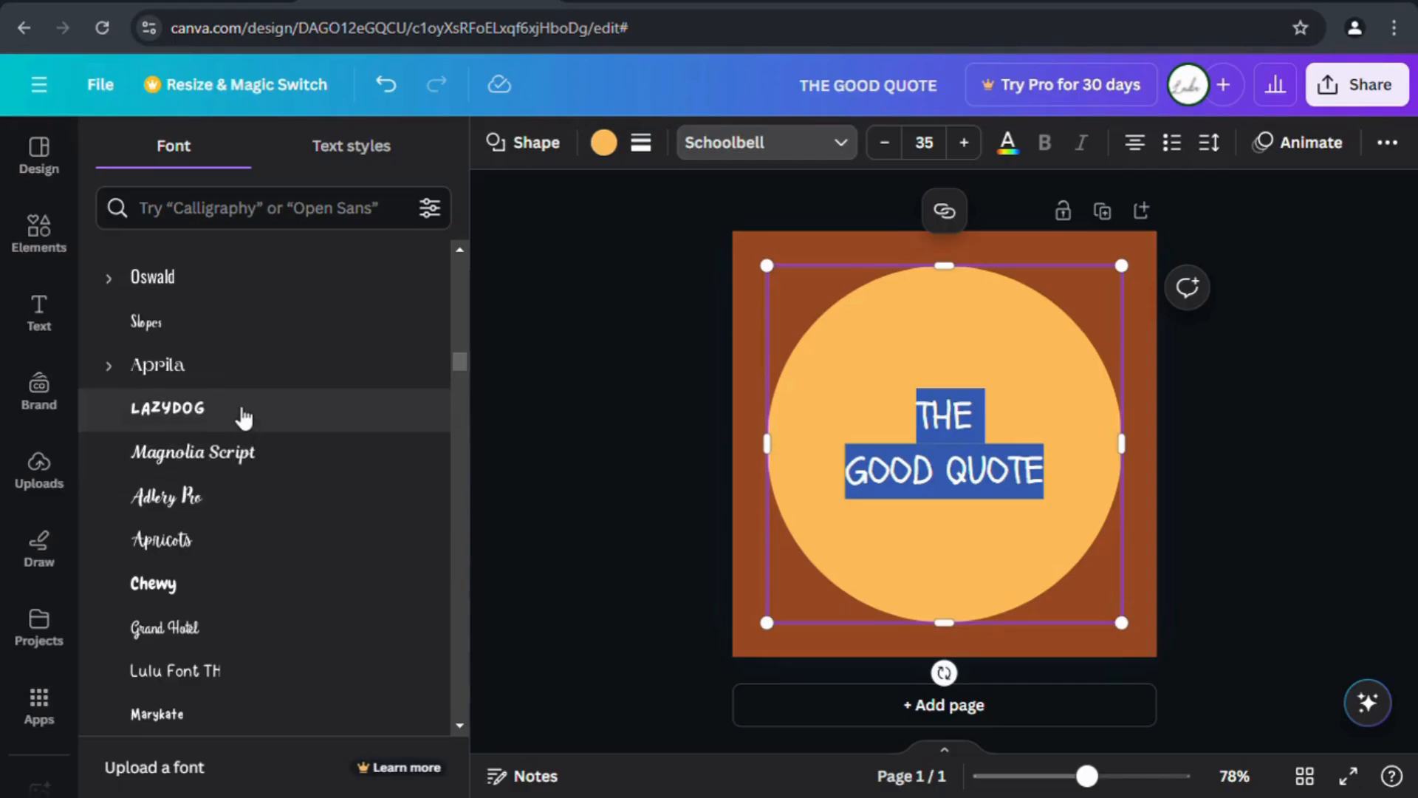
click(243, 416)
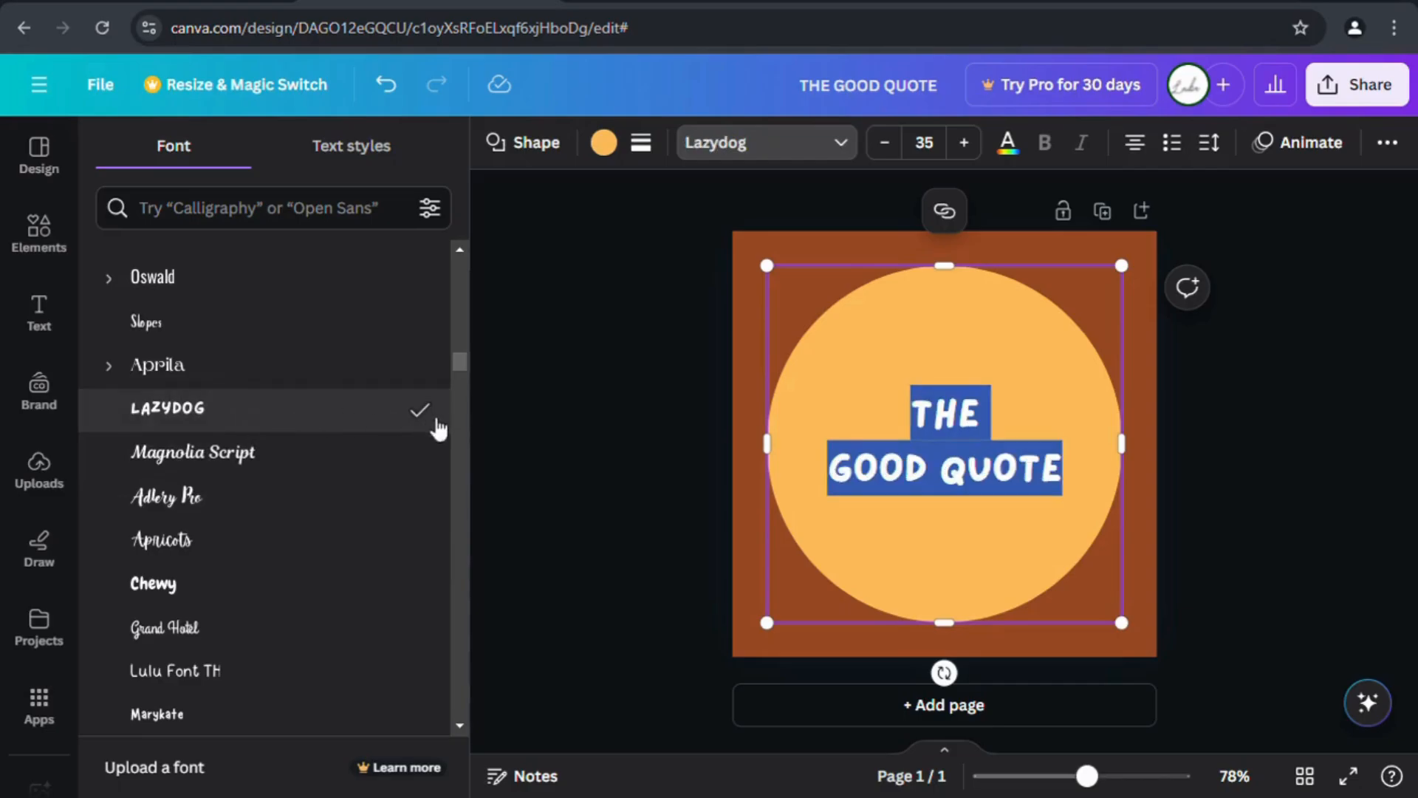
Colour both lines of THE GOOD QUOTE black after briefly trying light grey.
click(1010, 142)
click(131, 573)
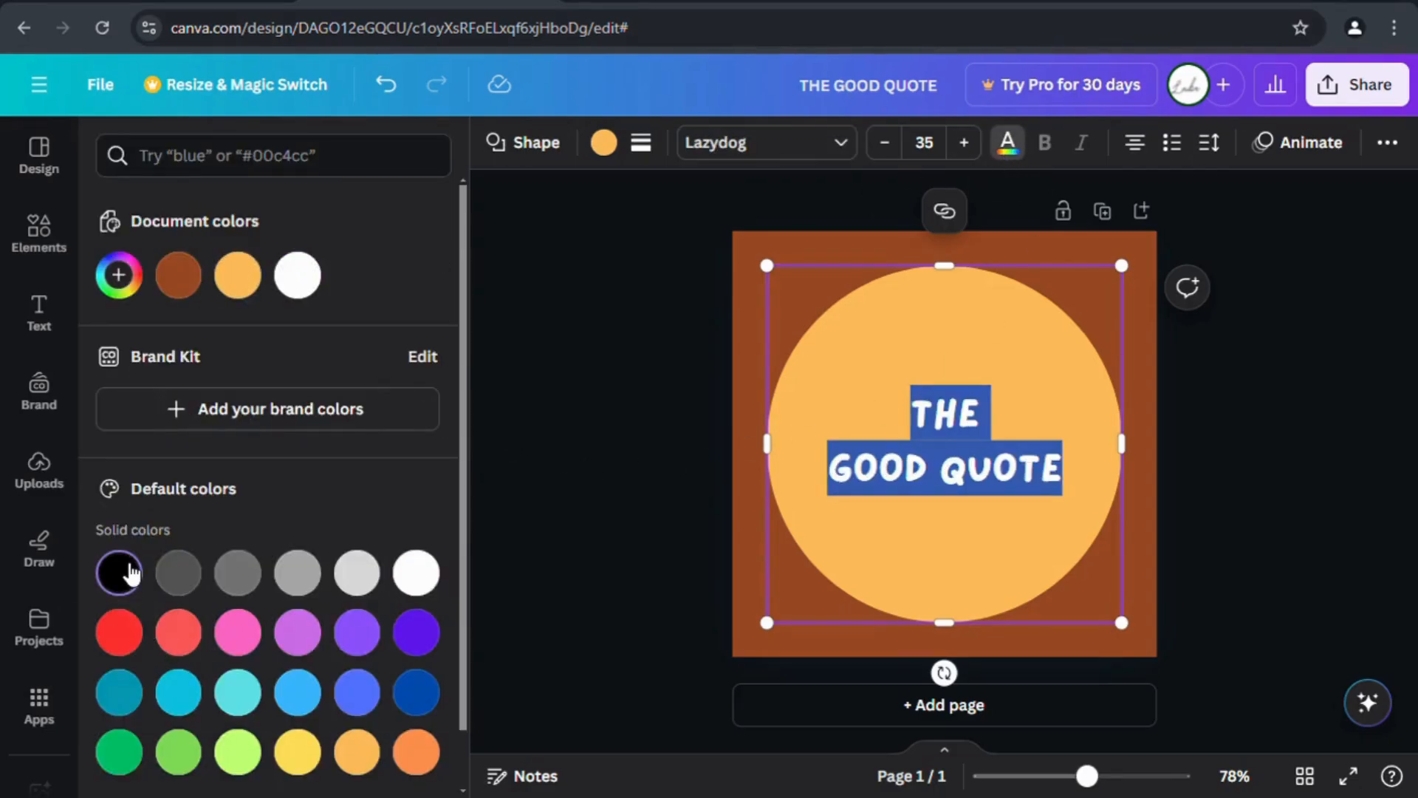
click(361, 580)
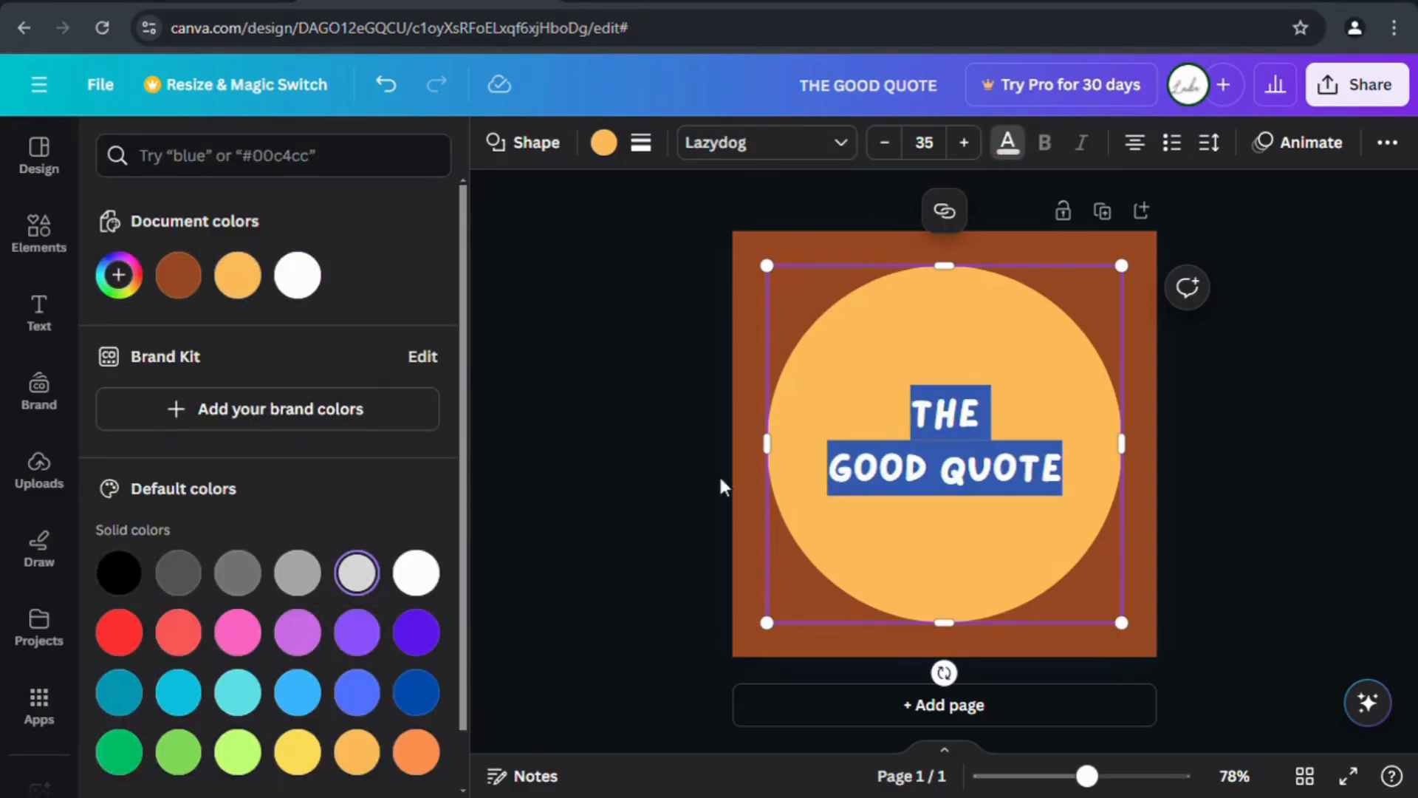
click(850, 480)
drag(916, 418, 1080, 501)
click(127, 575)
click(742, 537)
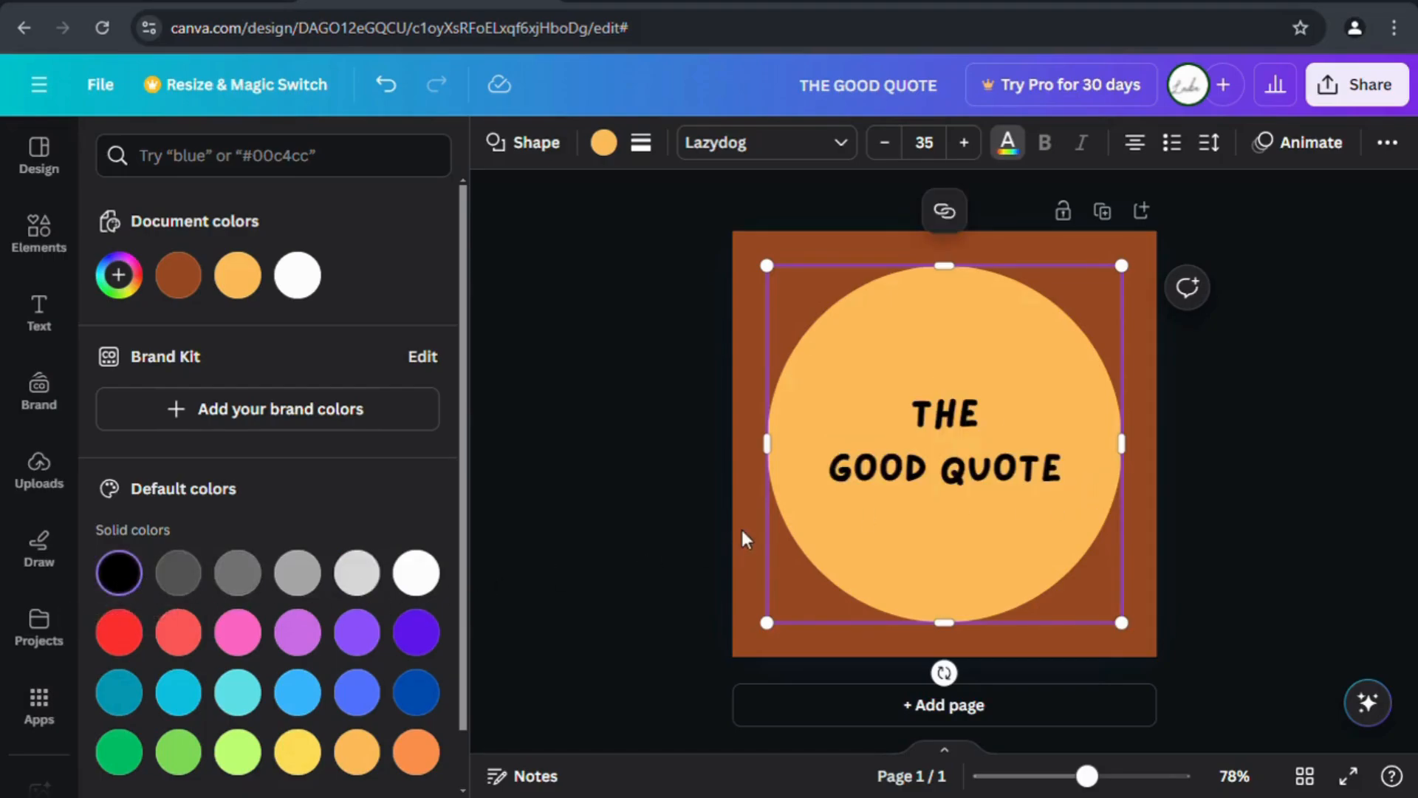
Enlarge THE GOOD QUOTE heading text to size 50.
click(915, 419)
click(921, 422)
drag(922, 423, 1076, 491)
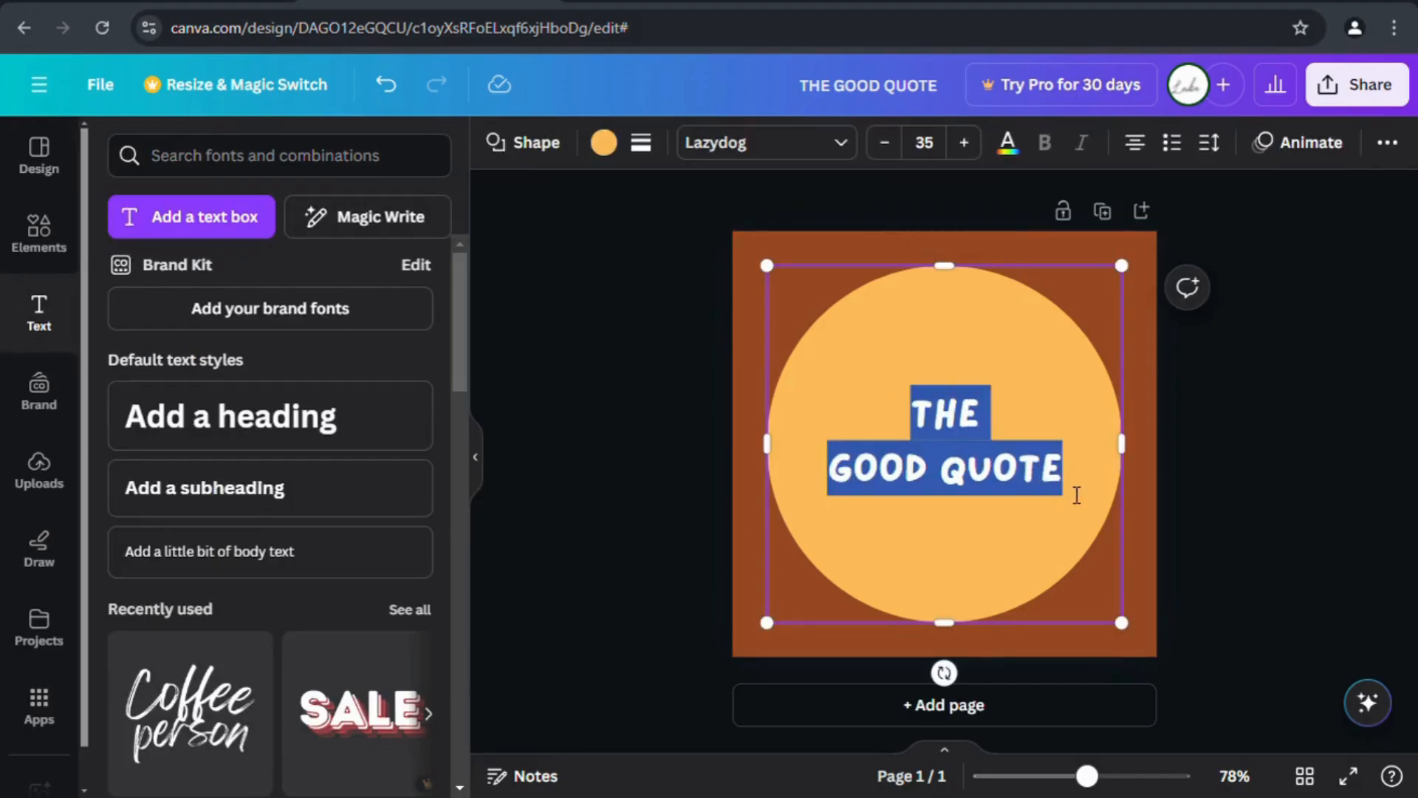
click(963, 142)
click(963, 143)
click(978, 153)
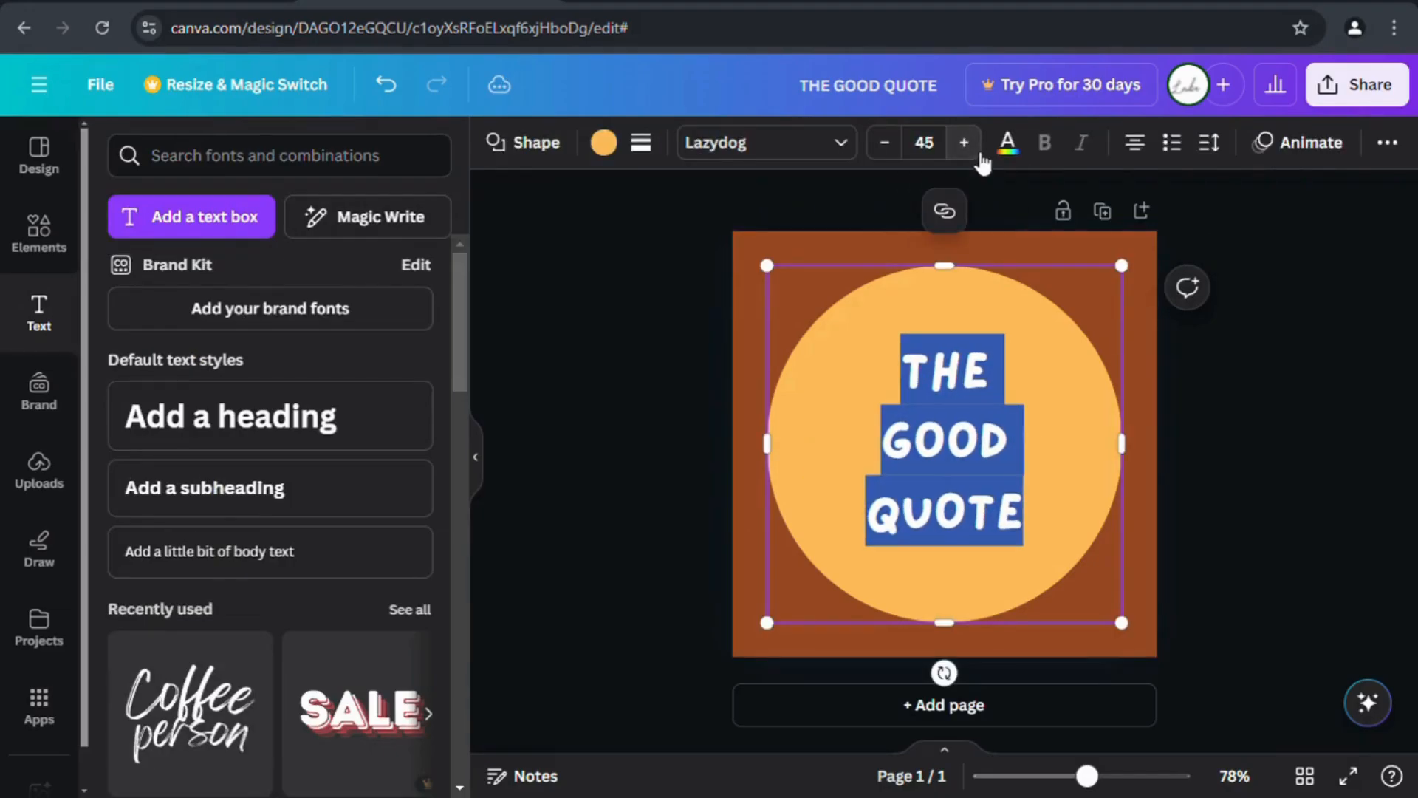
click(978, 154)
click(978, 154)
click(697, 301)
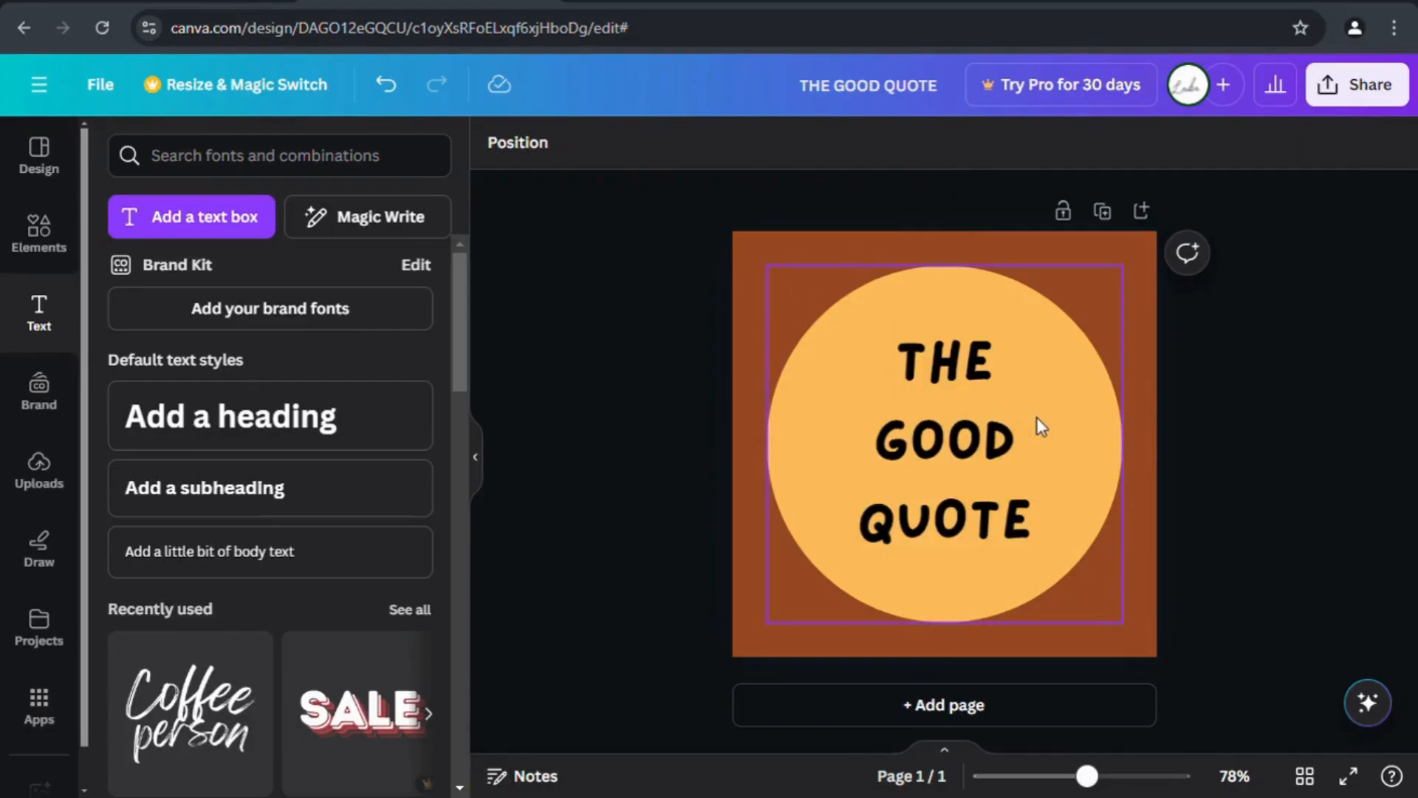
Nudge the circle right and shrink the quote text to size 42 so it fits two lines.
click(893, 366)
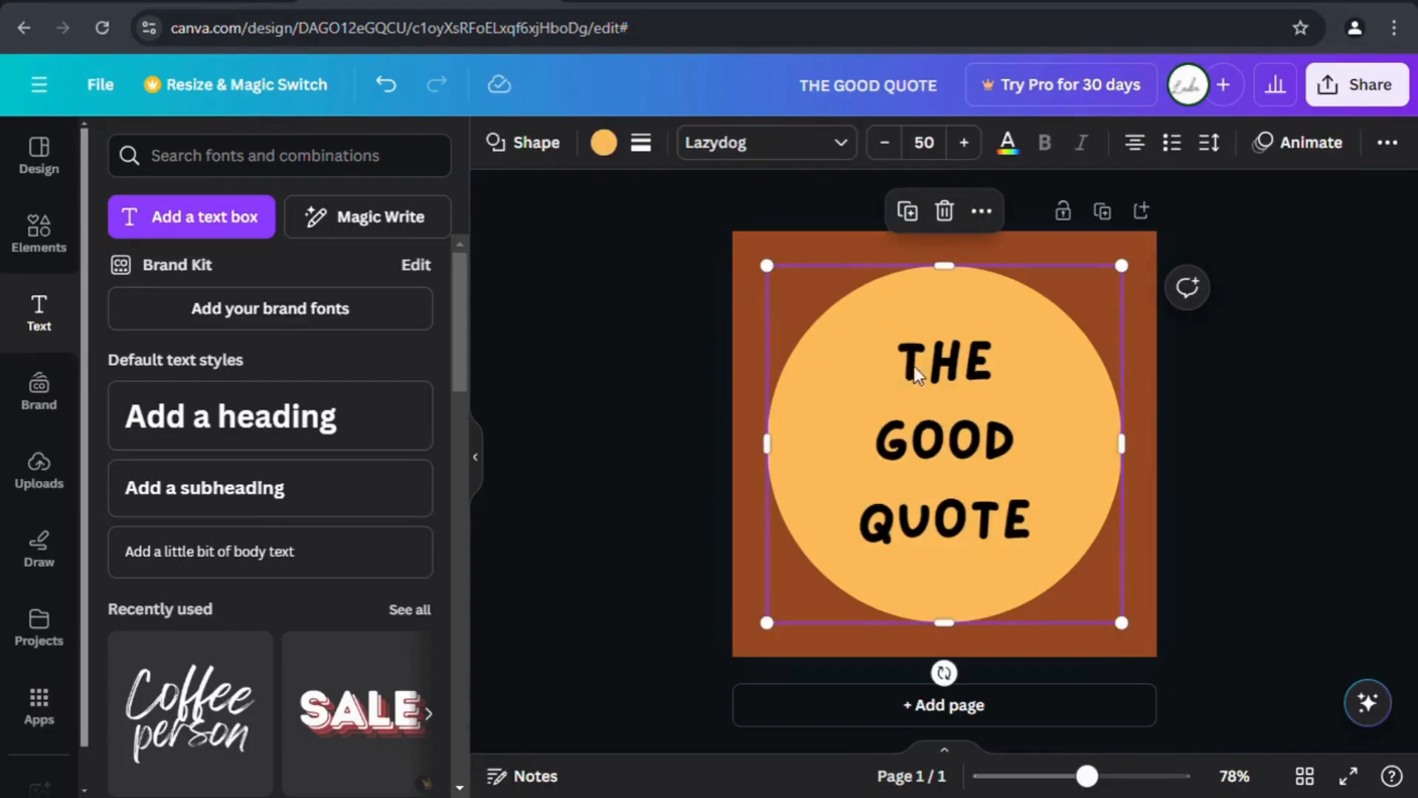
drag(914, 365, 1081, 491)
click(923, 377)
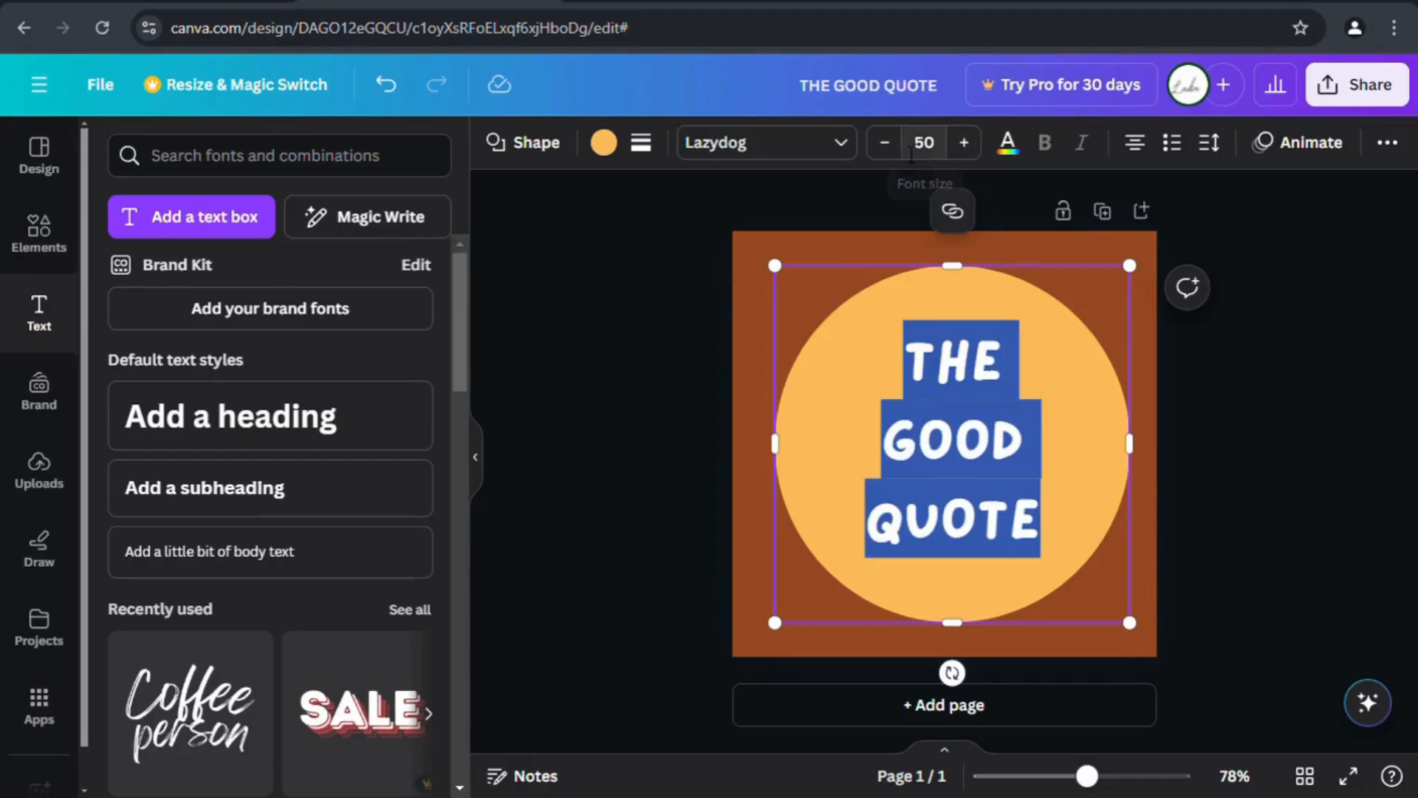
click(899, 147)
click(899, 146)
click(899, 147)
click(899, 146)
click(899, 147)
click(899, 146)
click(900, 146)
click(899, 147)
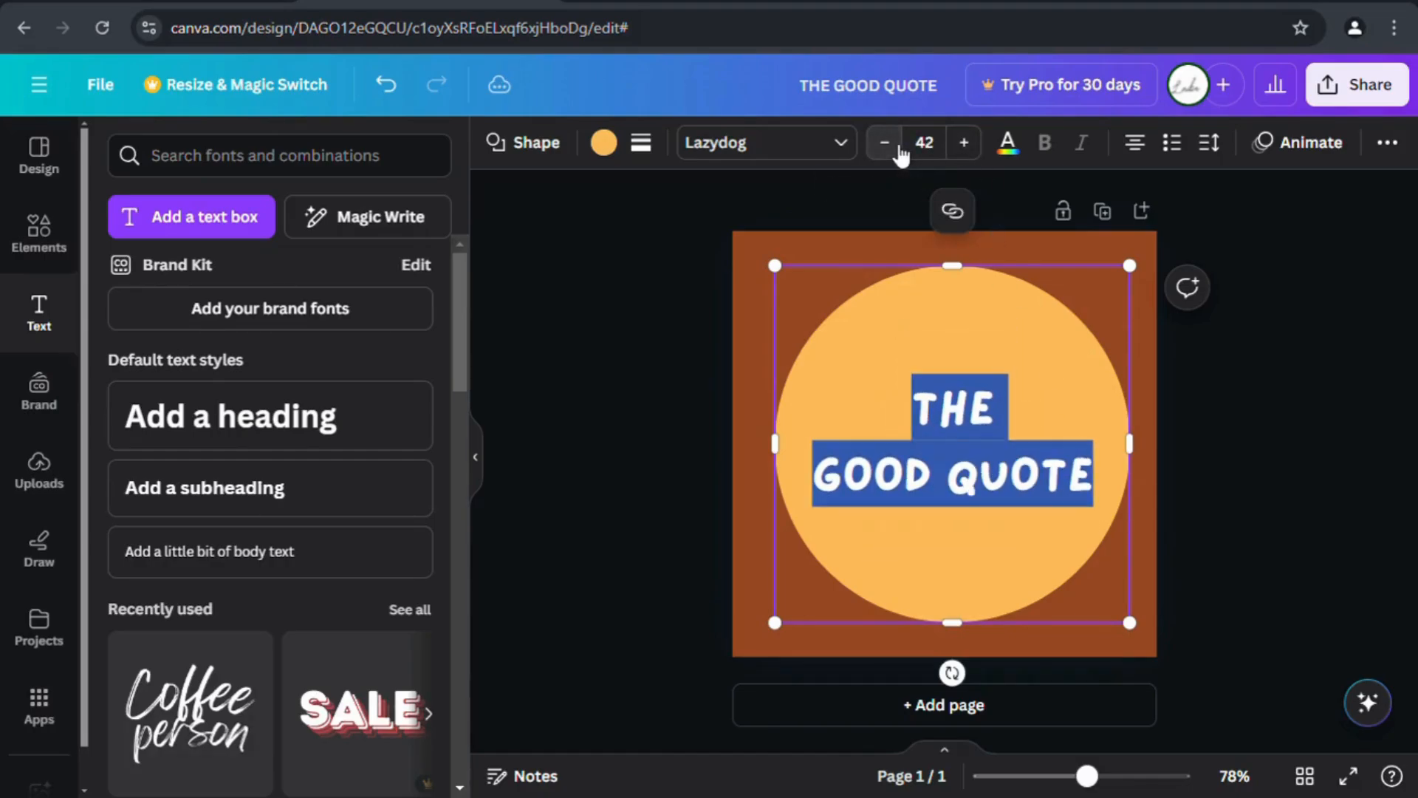
click(1137, 415)
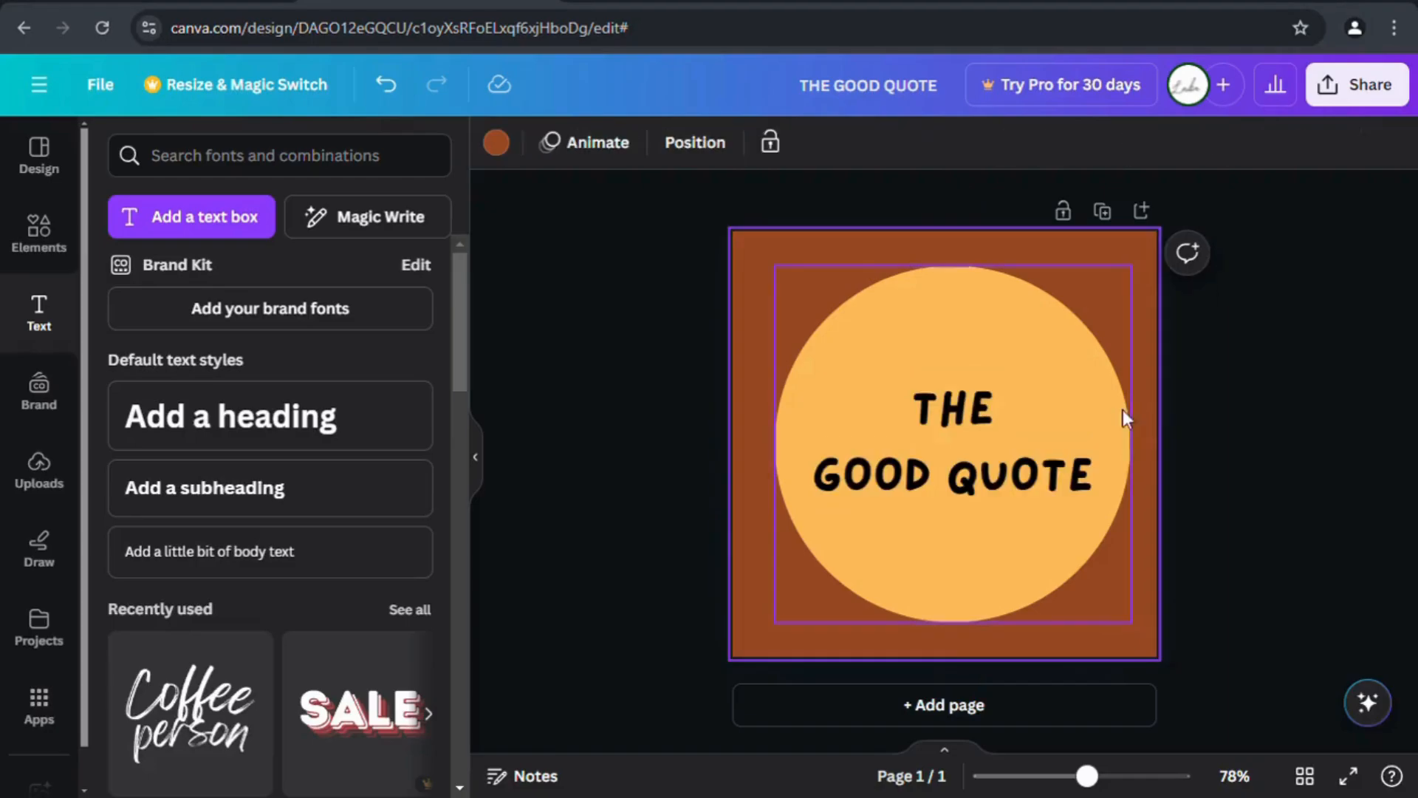
Enlarge the orange circle from its corners and centre it on the page.
click(1075, 401)
drag(1130, 265, 1149, 254)
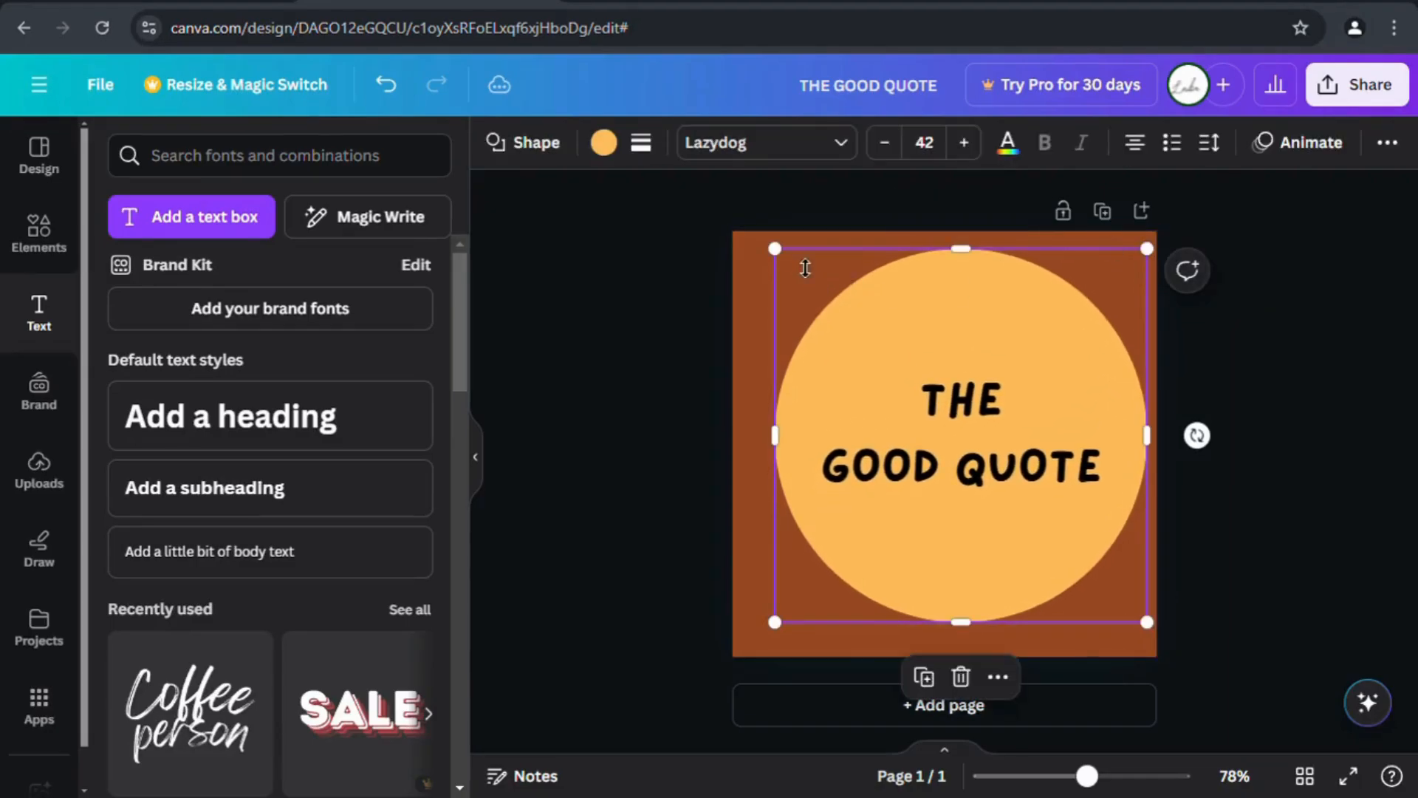
drag(776, 252, 759, 234)
drag(903, 307, 894, 326)
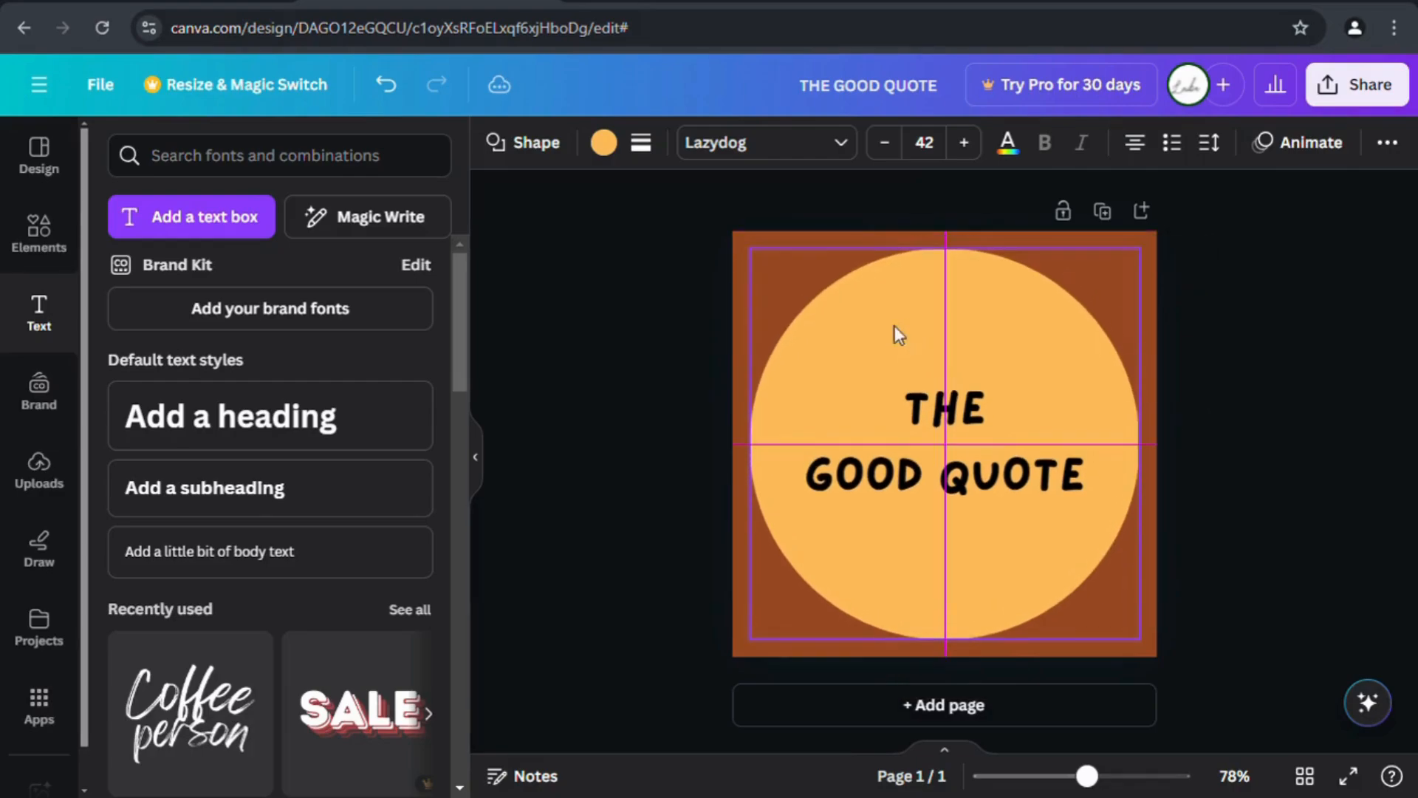
Re-enlarge THE GOOD QUOTE text several sizes, then reduce it by one step.
click(930, 415)
drag(908, 423, 1089, 500)
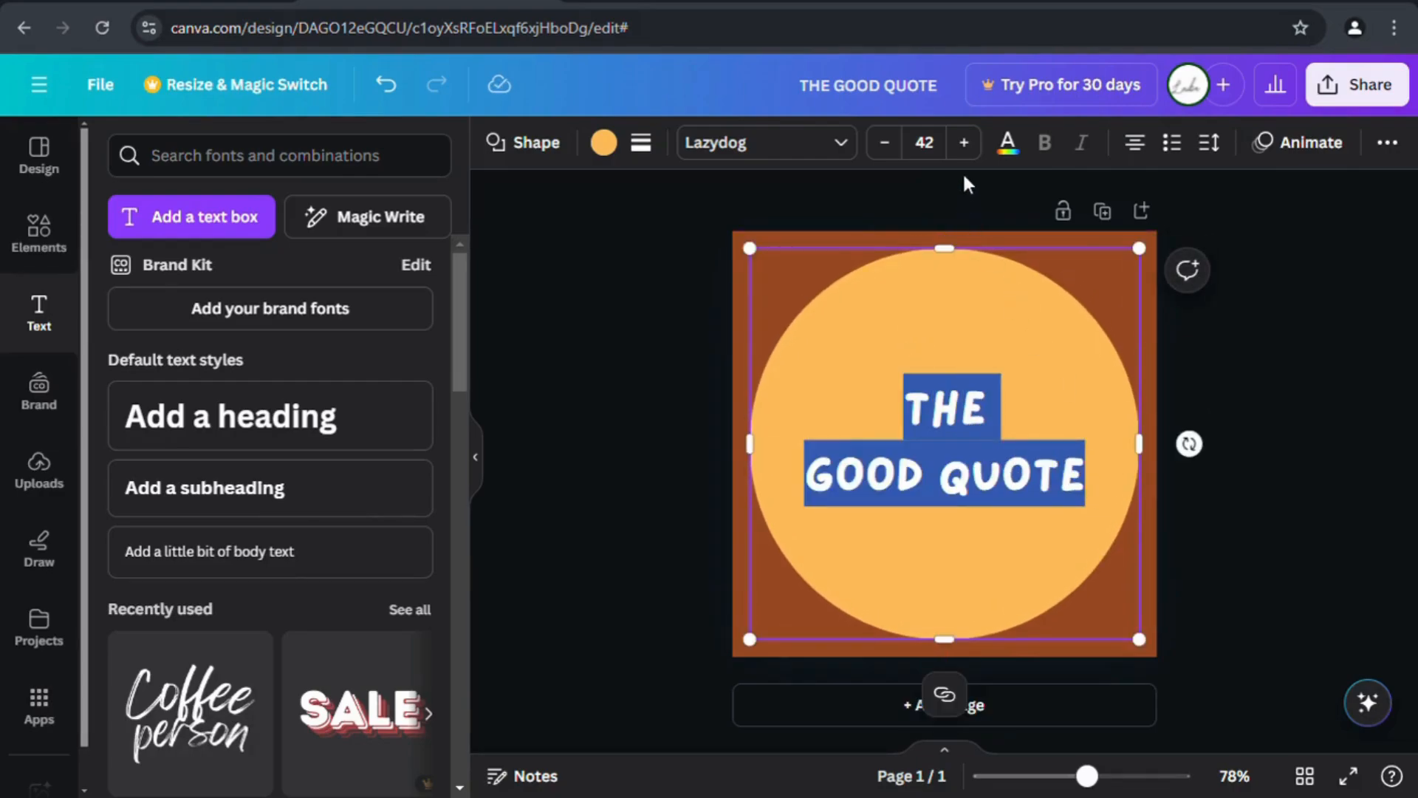
click(964, 143)
click(964, 143)
click(964, 143)
click(964, 143)
click(964, 142)
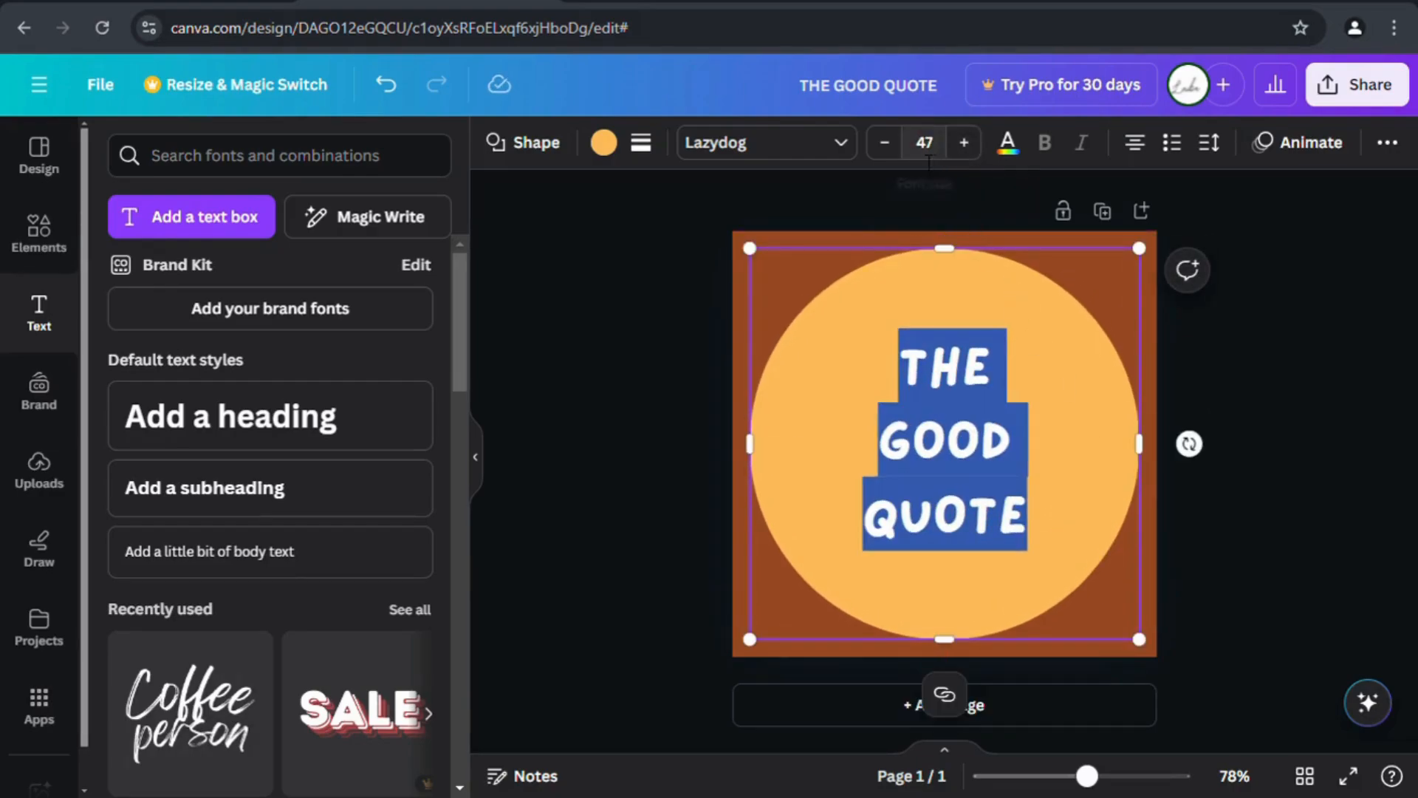
click(884, 143)
click(667, 306)
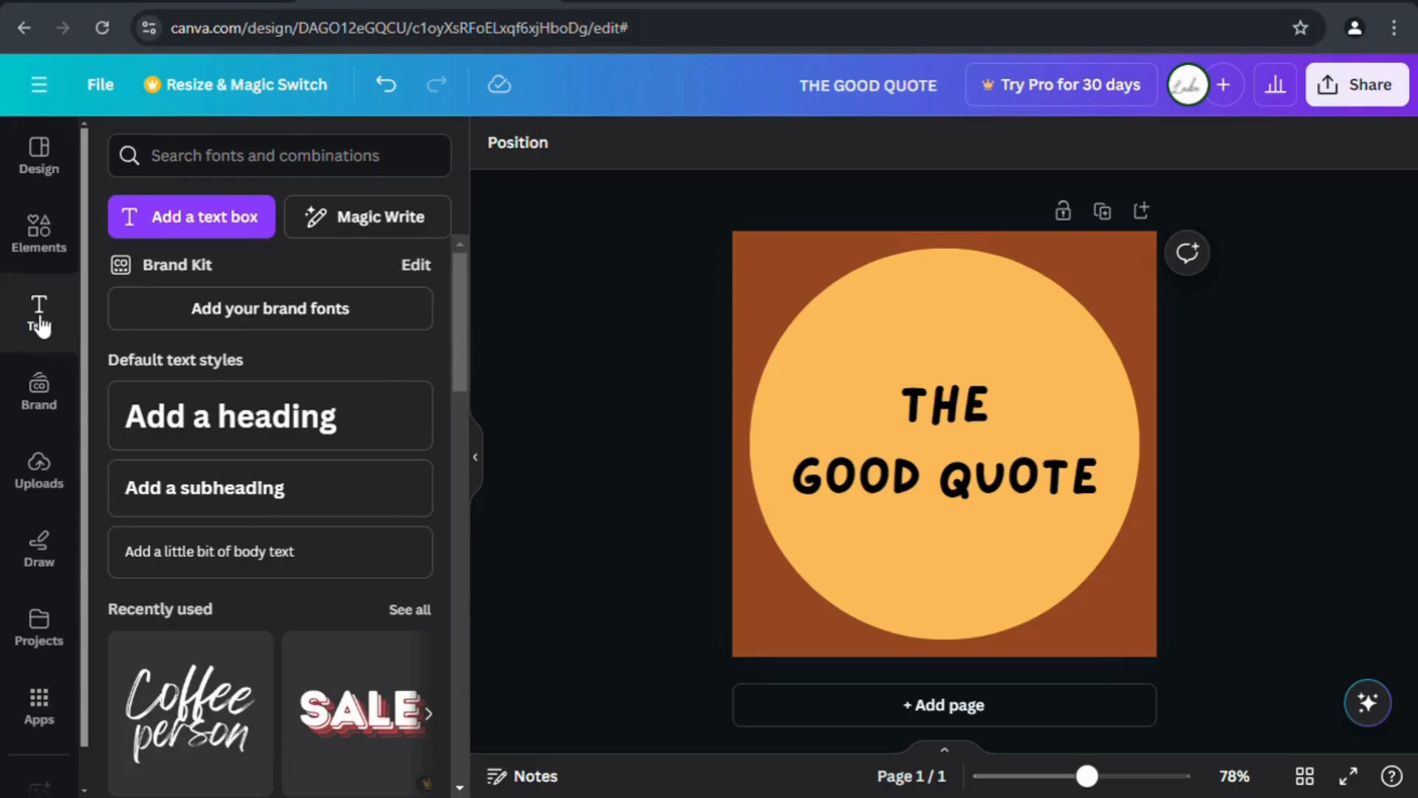
Add the lily sketch from Recently used graphics and move it to the bottom-right corner.
click(35, 238)
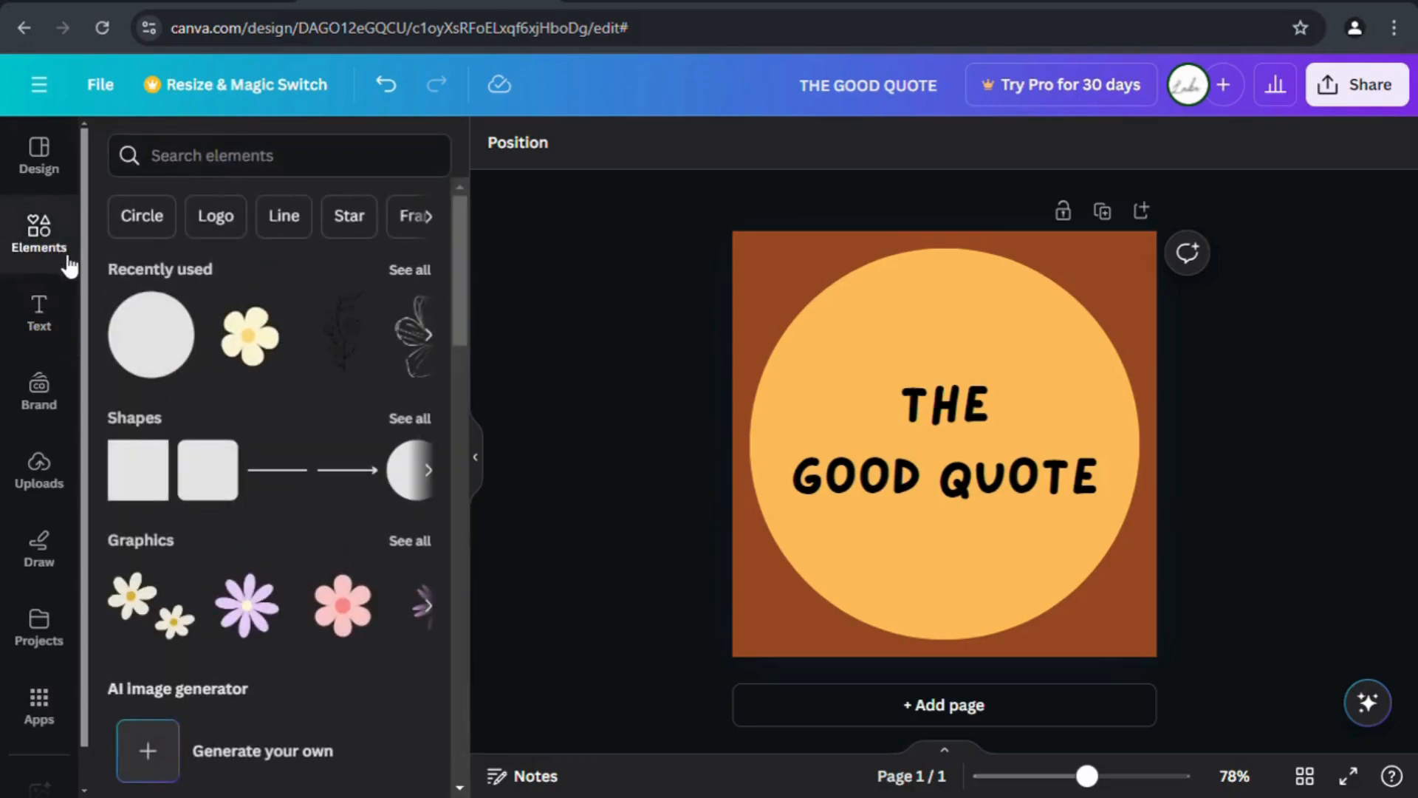
click(421, 371)
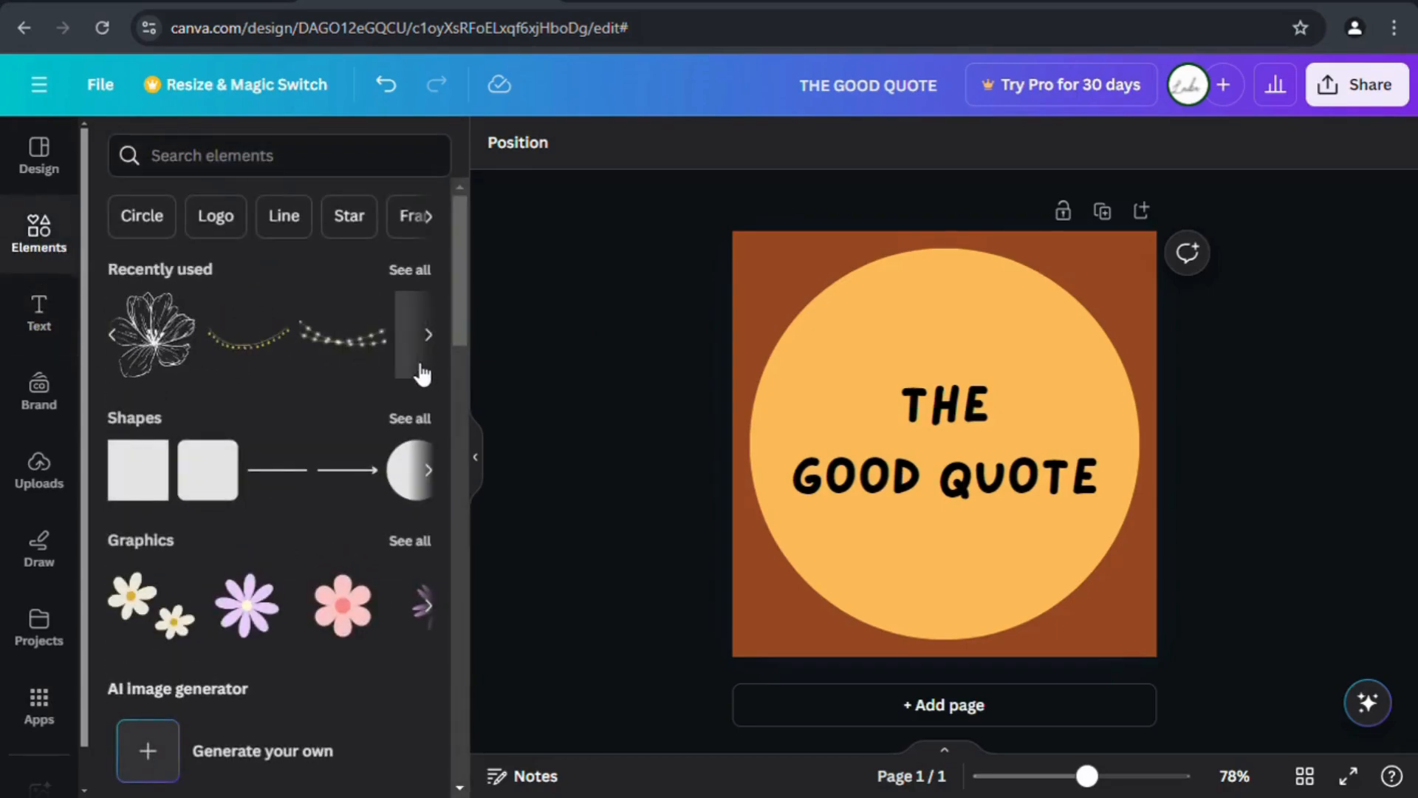
click(164, 349)
drag(975, 467, 1067, 583)
click(860, 648)
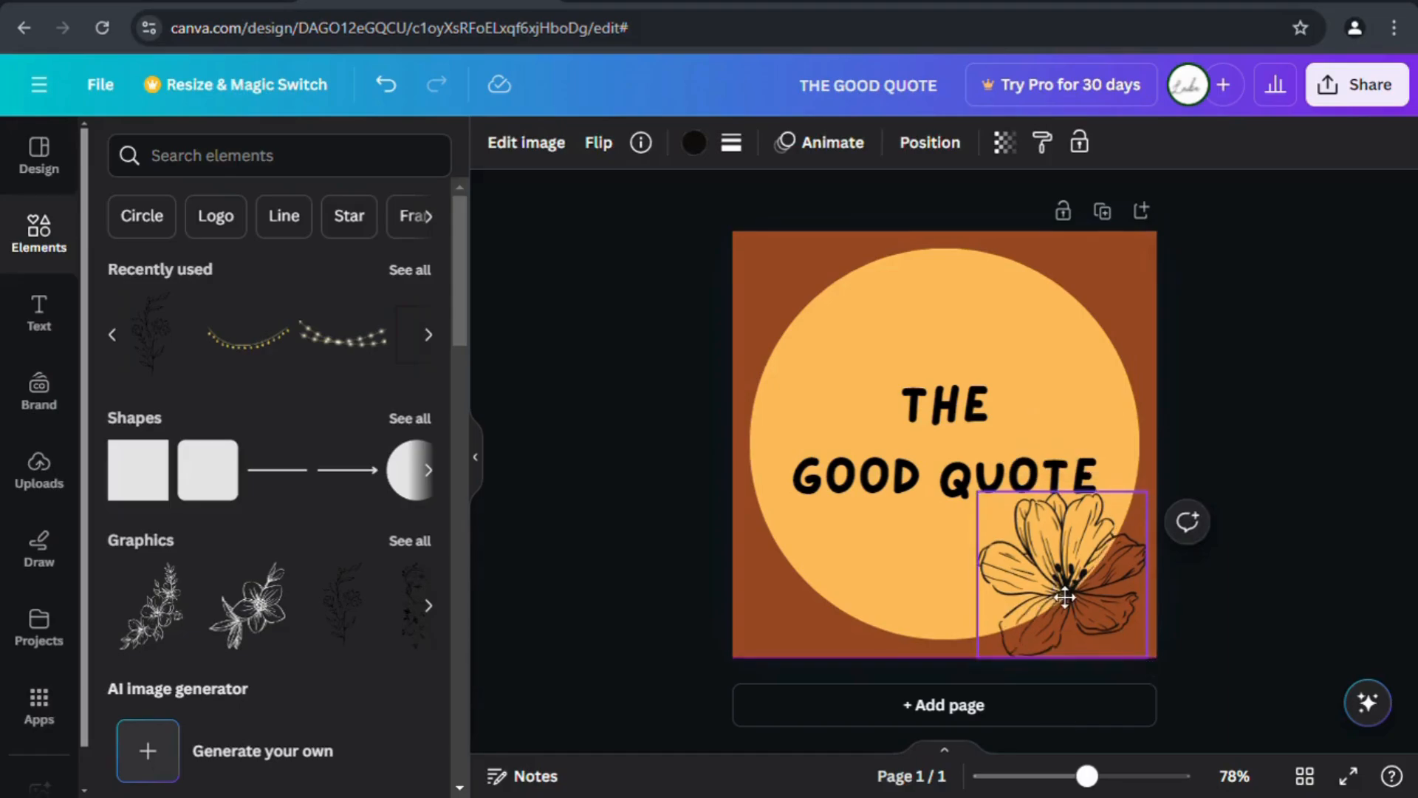
click(759, 637)
click(714, 631)
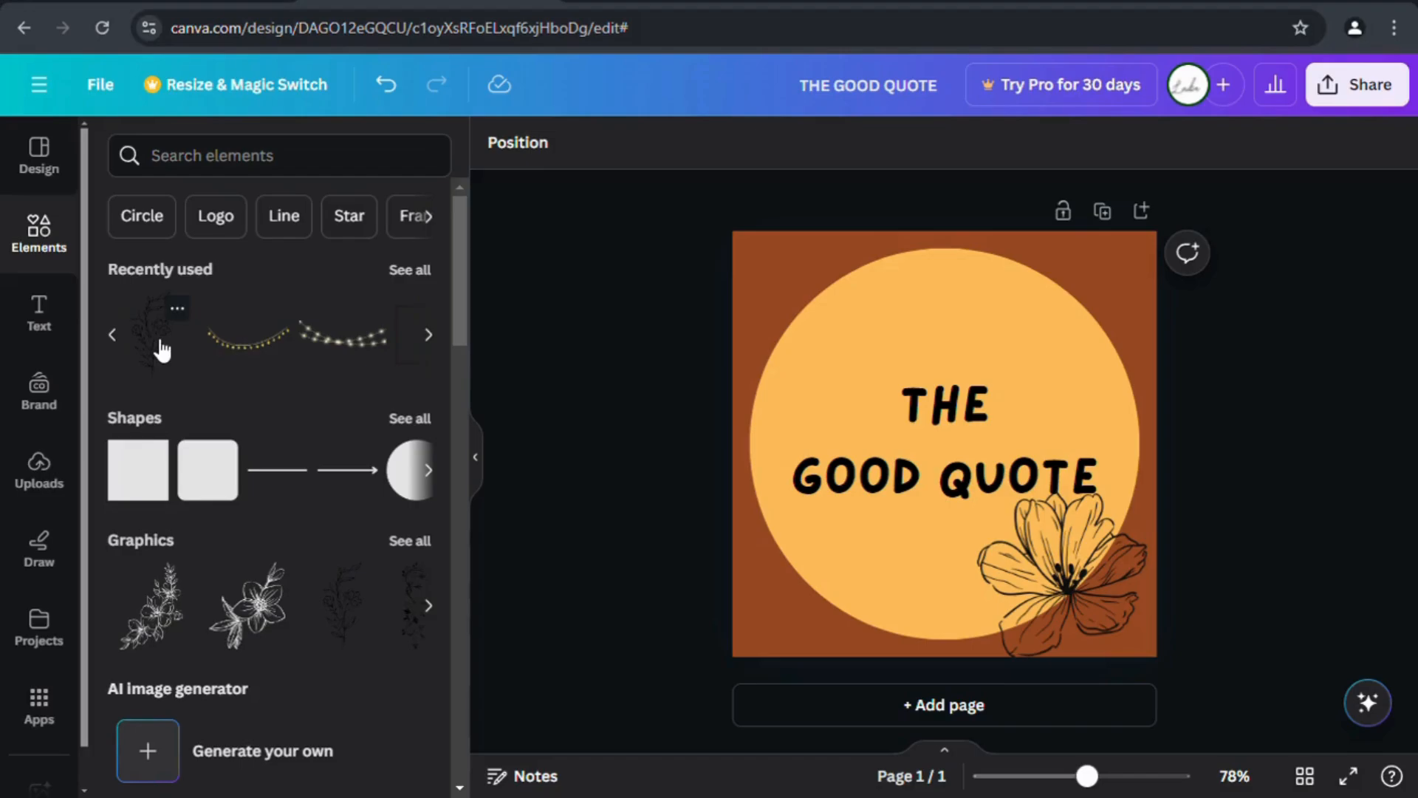
Place a cream flower in the top-left corner and delete the lily sketch.
click(115, 336)
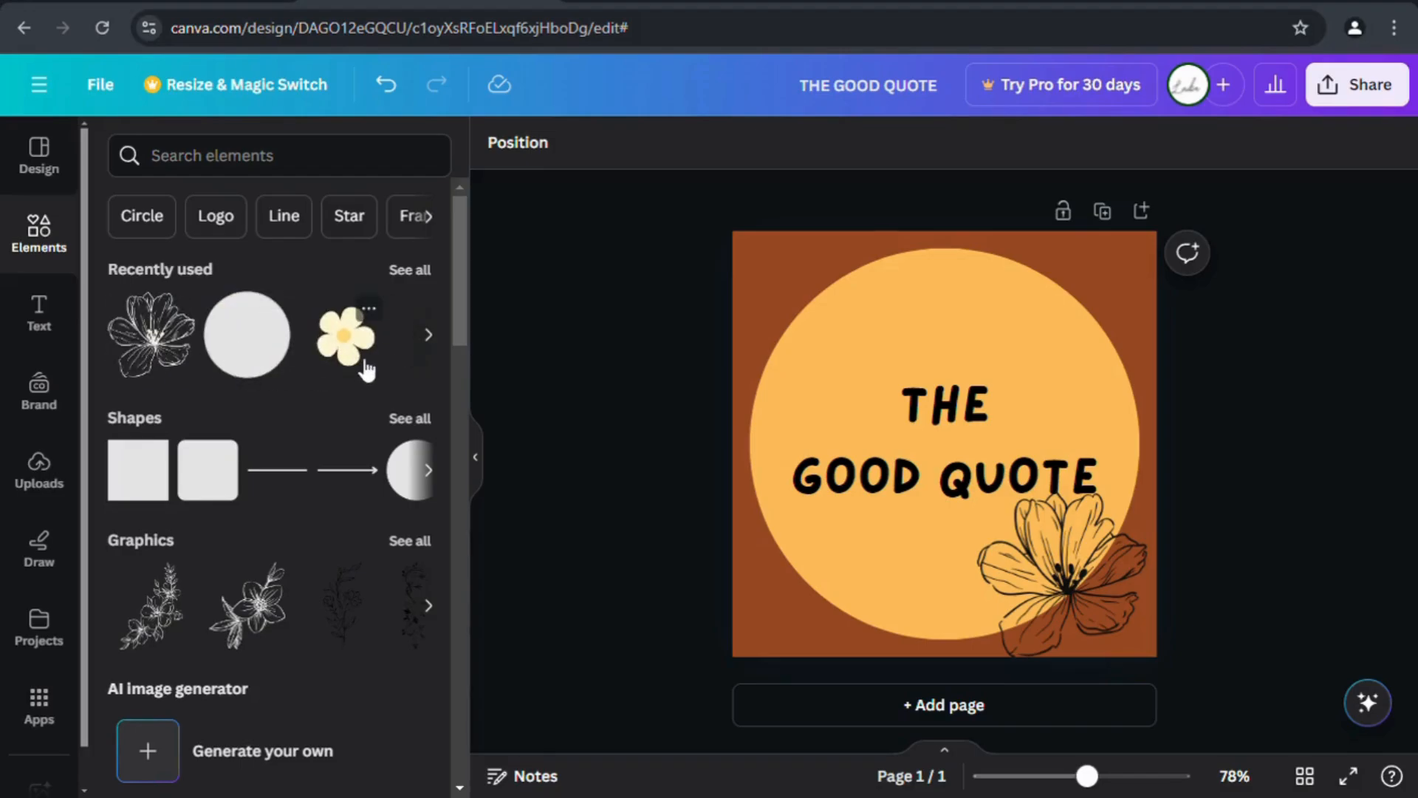
click(345, 335)
drag(980, 436, 829, 294)
click(1088, 556)
click(1066, 428)
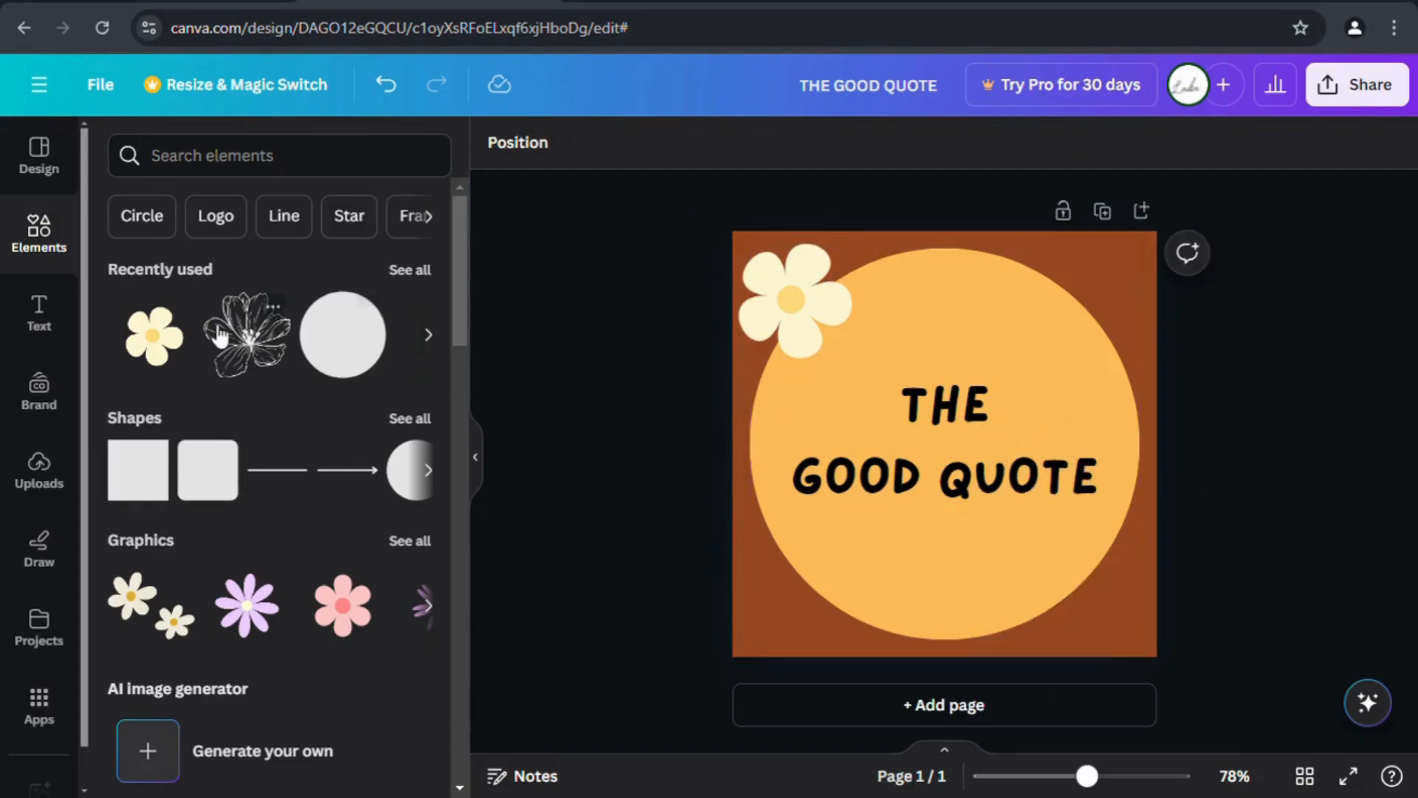
Add a second cream flower tilted to -16 degrees in the bottom-right corner.
click(153, 336)
drag(987, 468, 1105, 607)
mouse_move(1160, 683)
mouse_down()
mouse_move(1180, 671)
mouse_move(1170, 681)
mouse_up()
drag(1103, 571, 1085, 546)
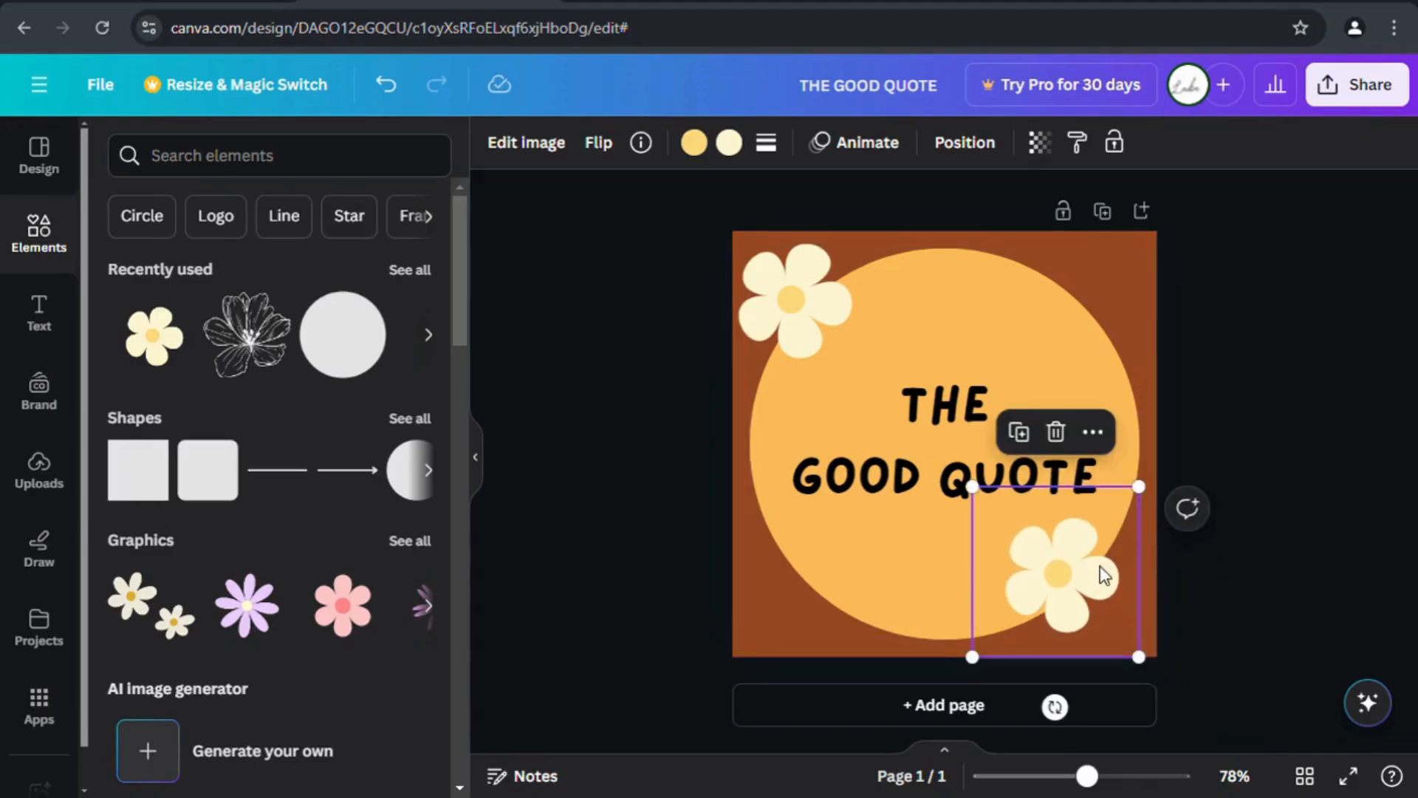
drag(1054, 711, 1102, 707)
drag(1061, 614, 1088, 635)
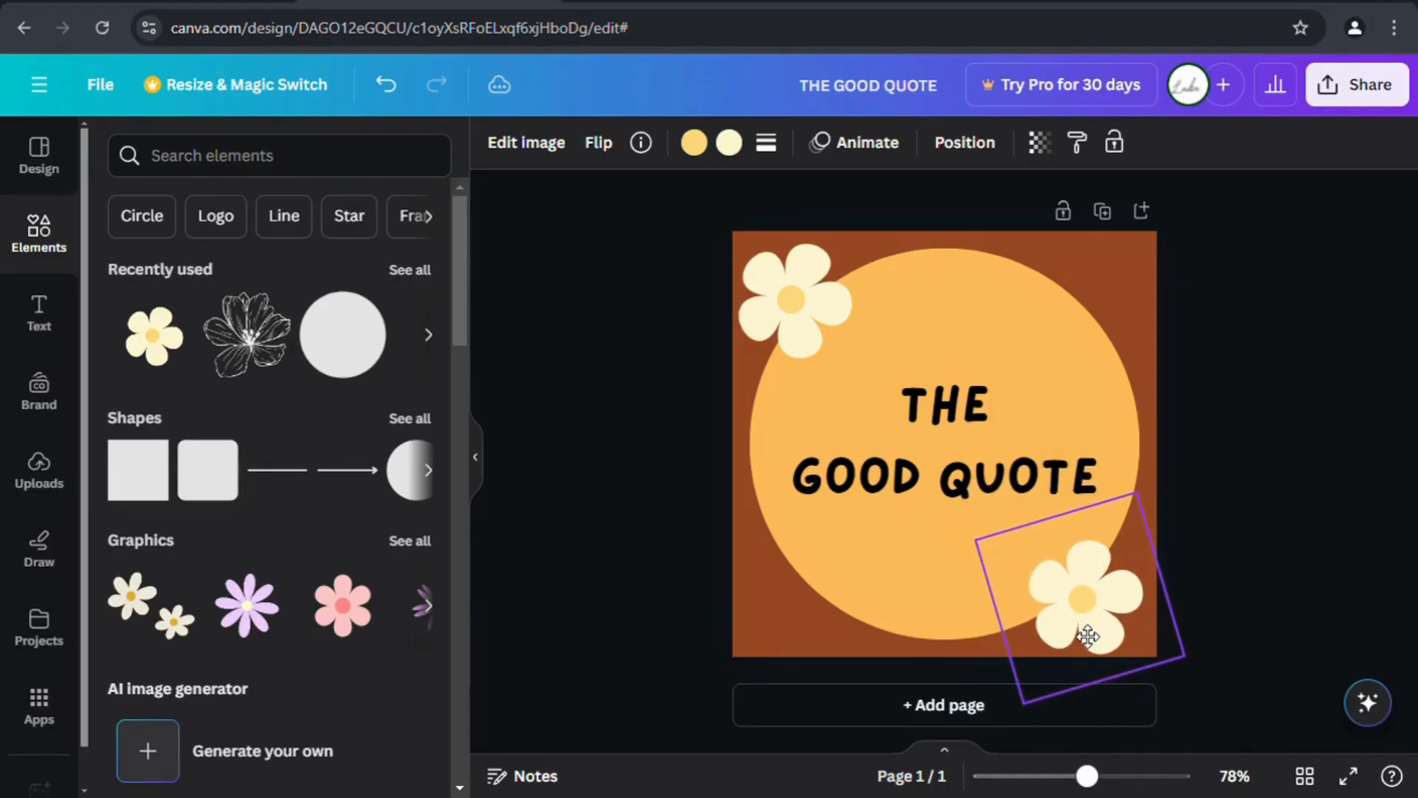
click(771, 647)
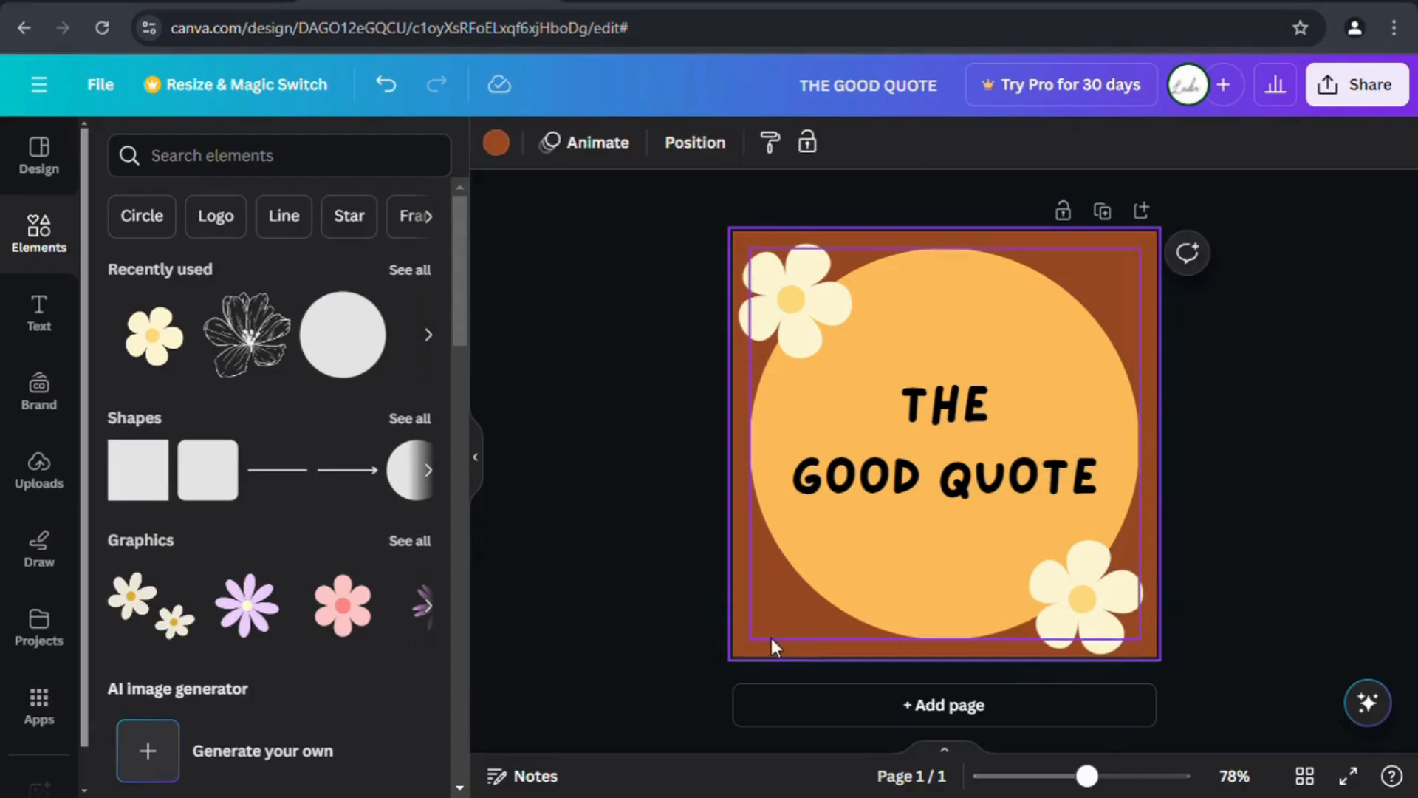
Place the two-daisy graphic top-right and a duplicate of it bottom-left.
click(151, 605)
drag(994, 431, 1105, 287)
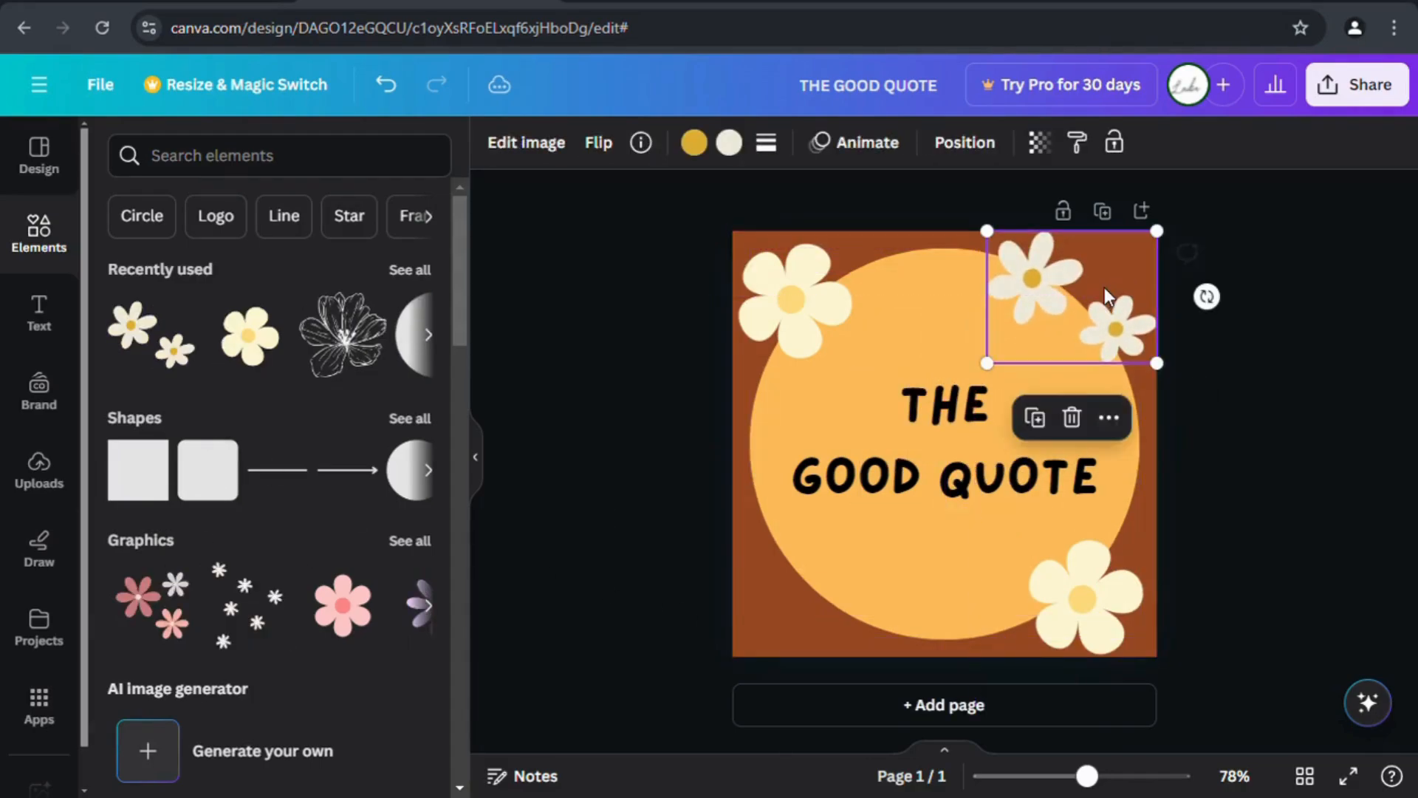
click(1035, 418)
drag(1038, 366, 836, 618)
click(653, 566)
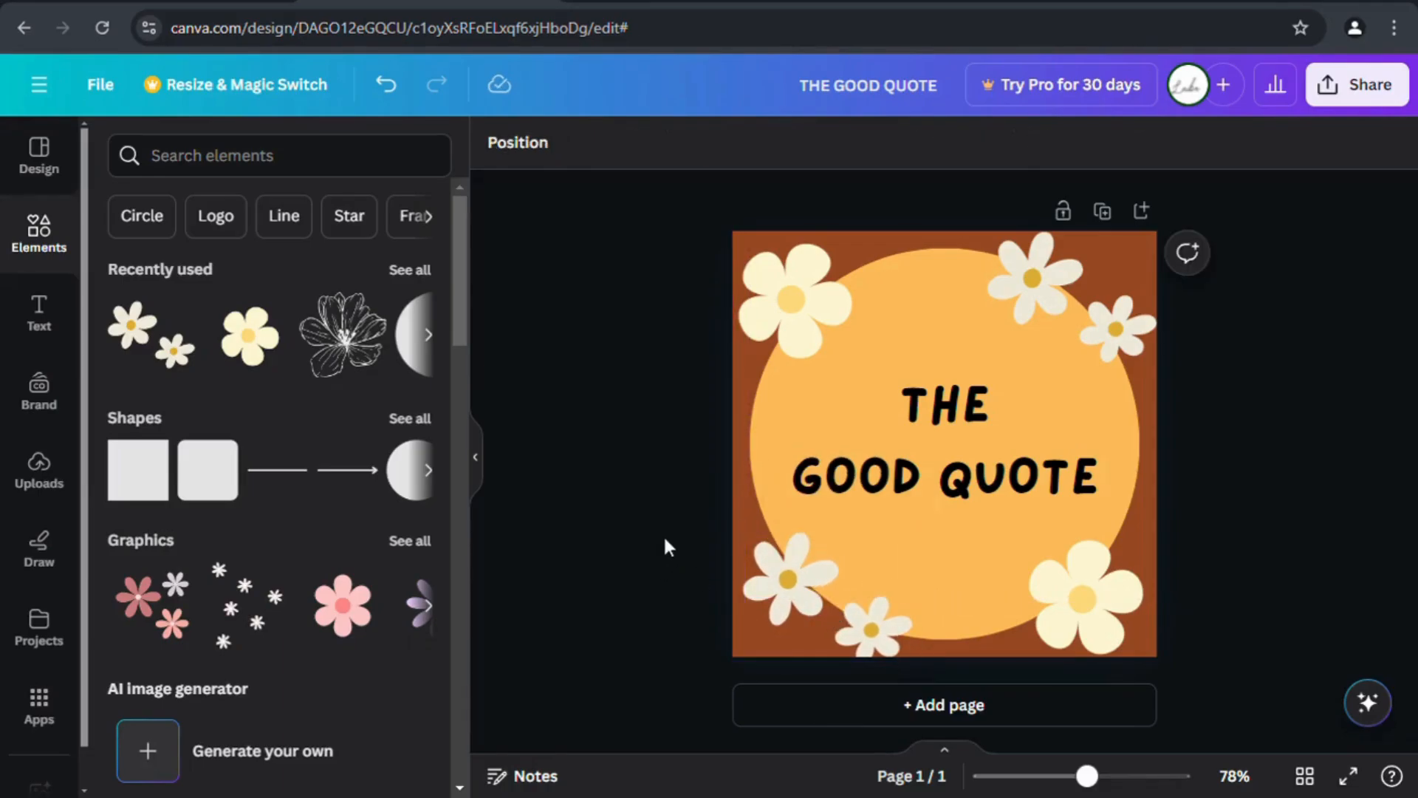
click(443, 342)
Add the string-lights graphic, widen it to 480, move it up, then delete it.
click(353, 342)
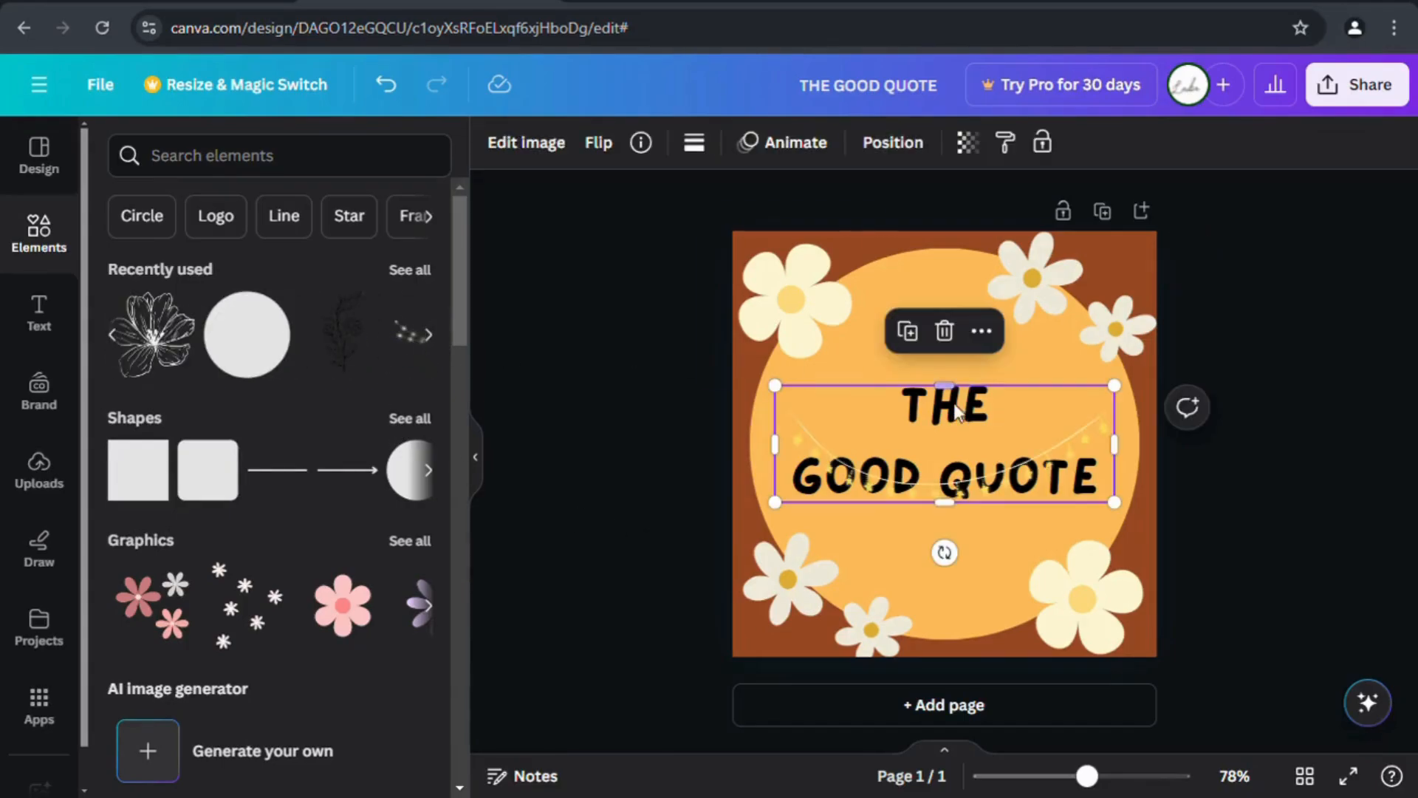
drag(990, 458, 975, 418)
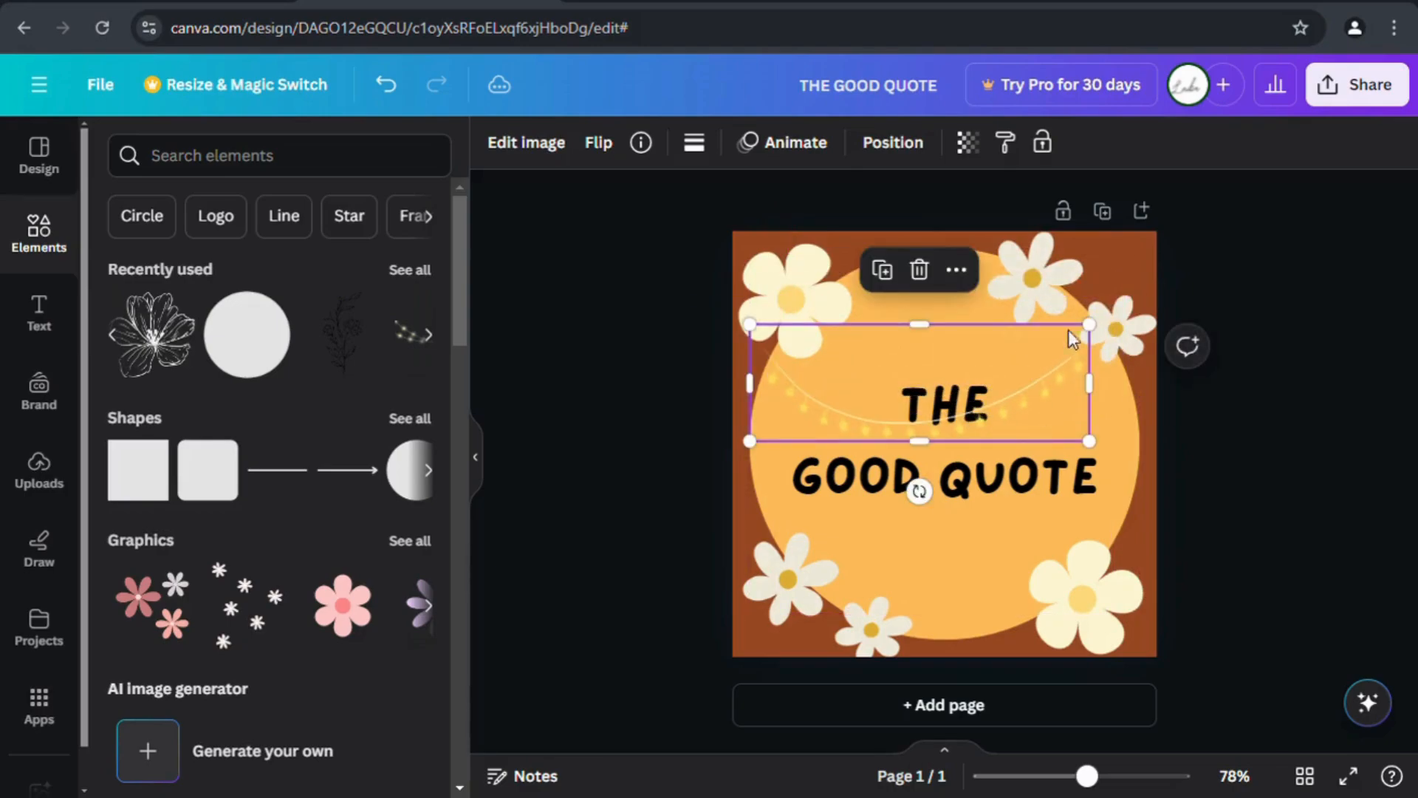
drag(1102, 339, 1197, 339)
drag(1064, 386, 1034, 410)
click(932, 288)
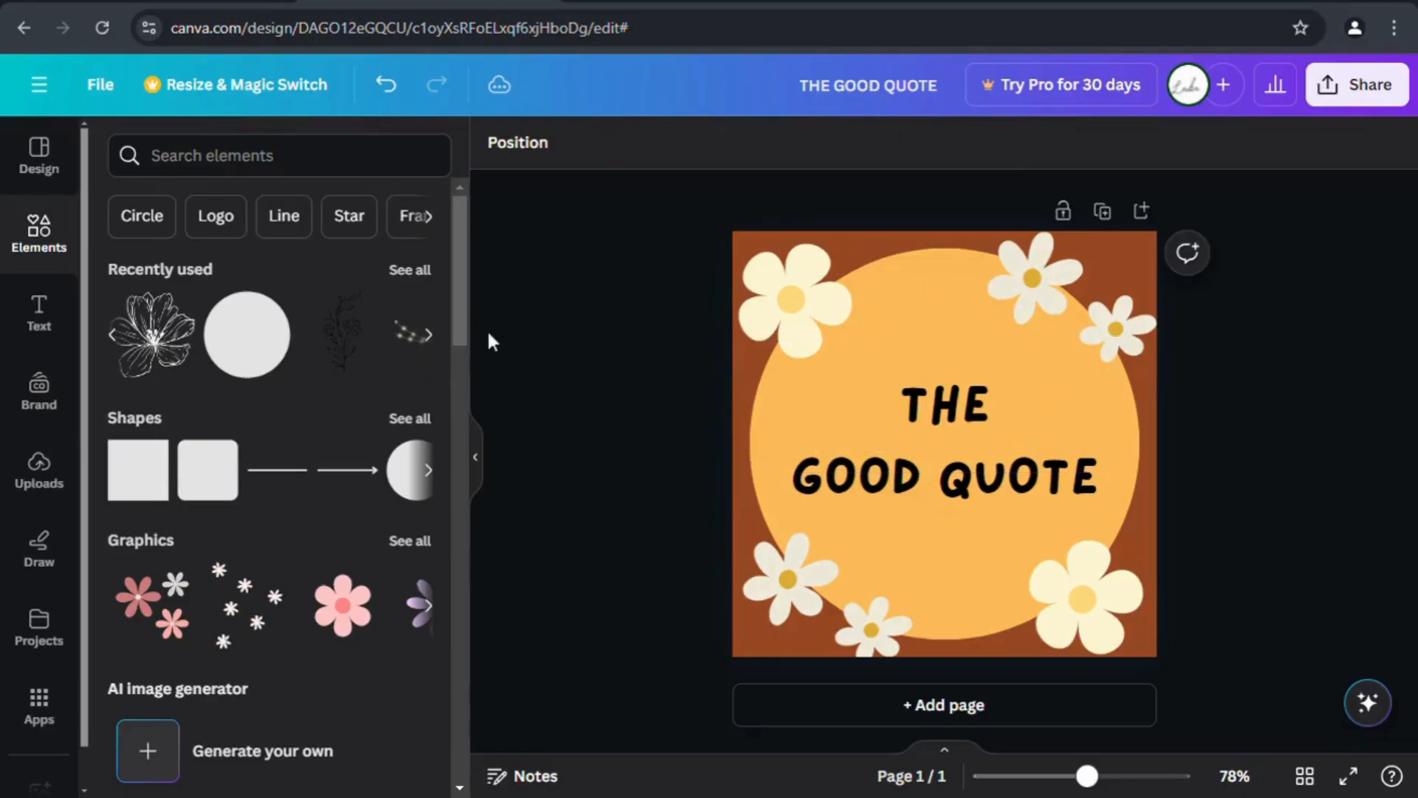
Re-add the string lights and stretch them across the top of the design.
click(429, 339)
click(150, 359)
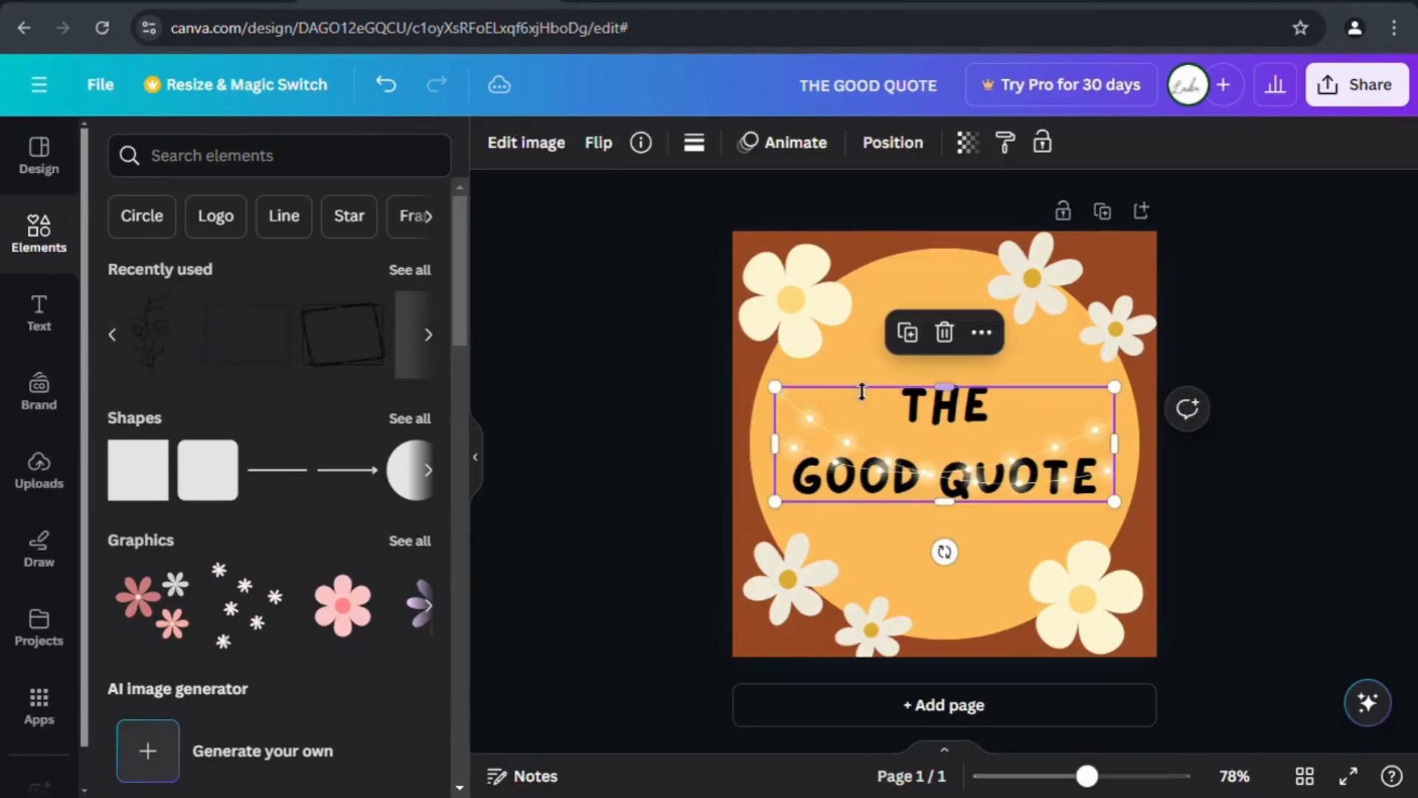
drag(943, 497, 990, 492)
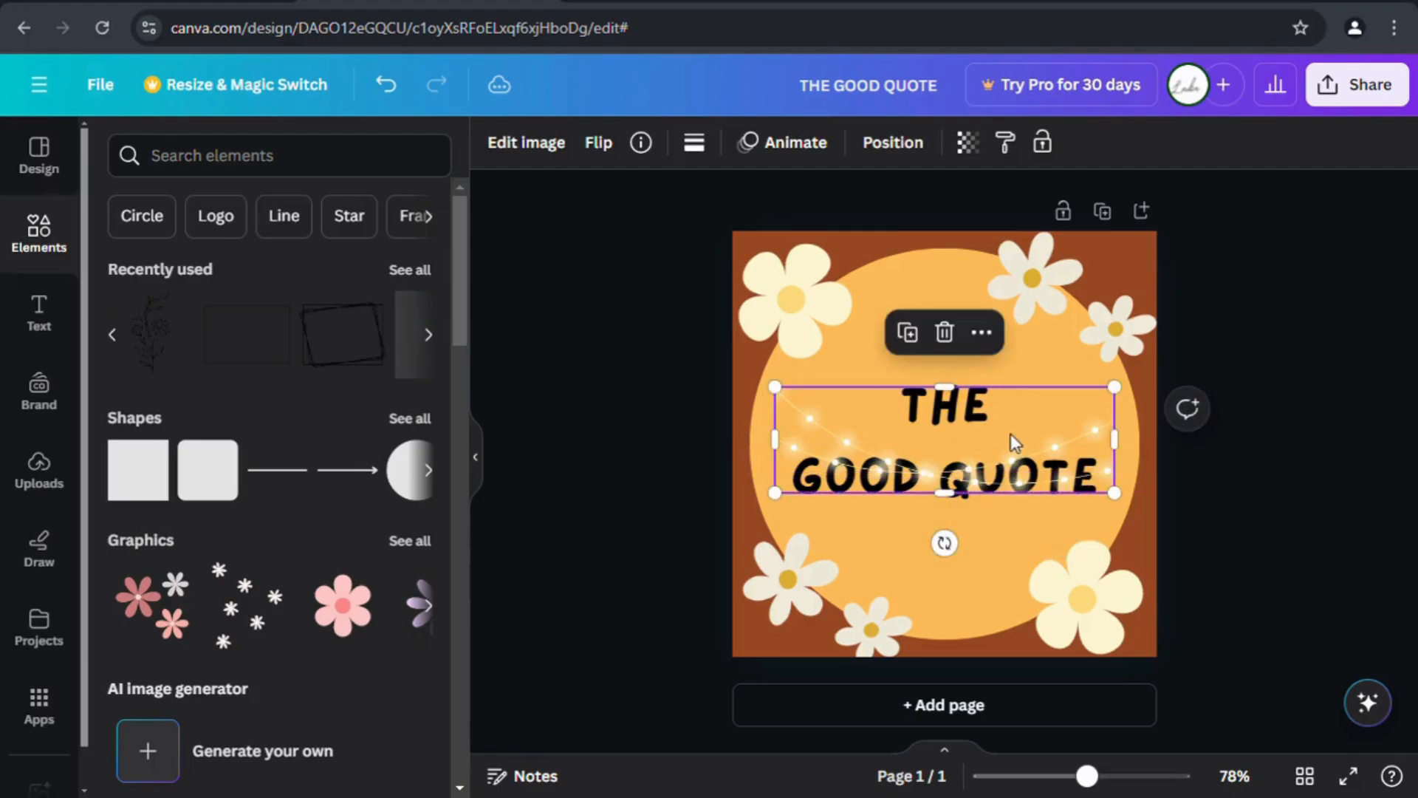
drag(1011, 433, 1026, 305)
drag(1123, 377, 1149, 384)
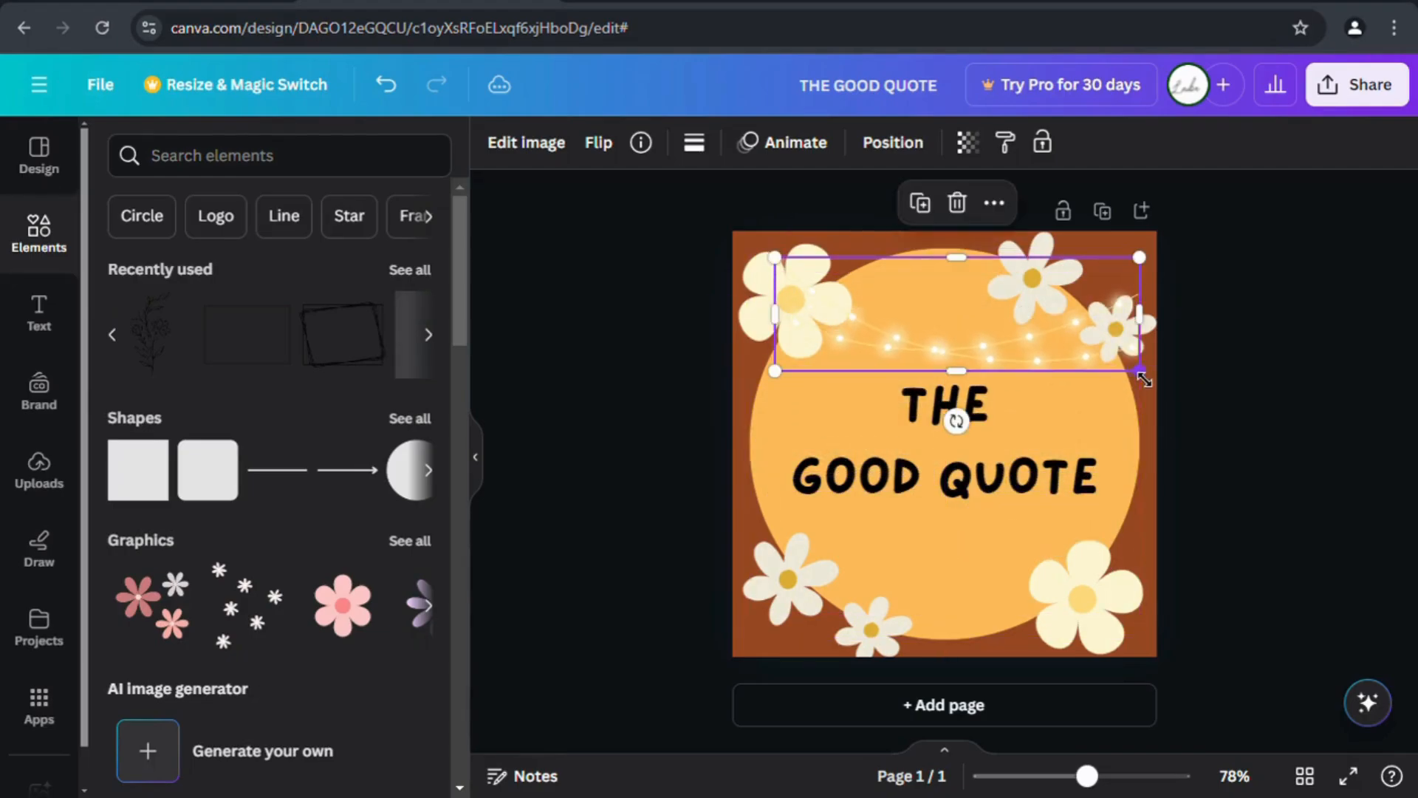
Check the lights' transparency, leaving it at 100.
click(969, 146)
mouse_move(897, 232)
mouse_down()
mouse_move(863, 232)
mouse_move(897, 232)
mouse_up()
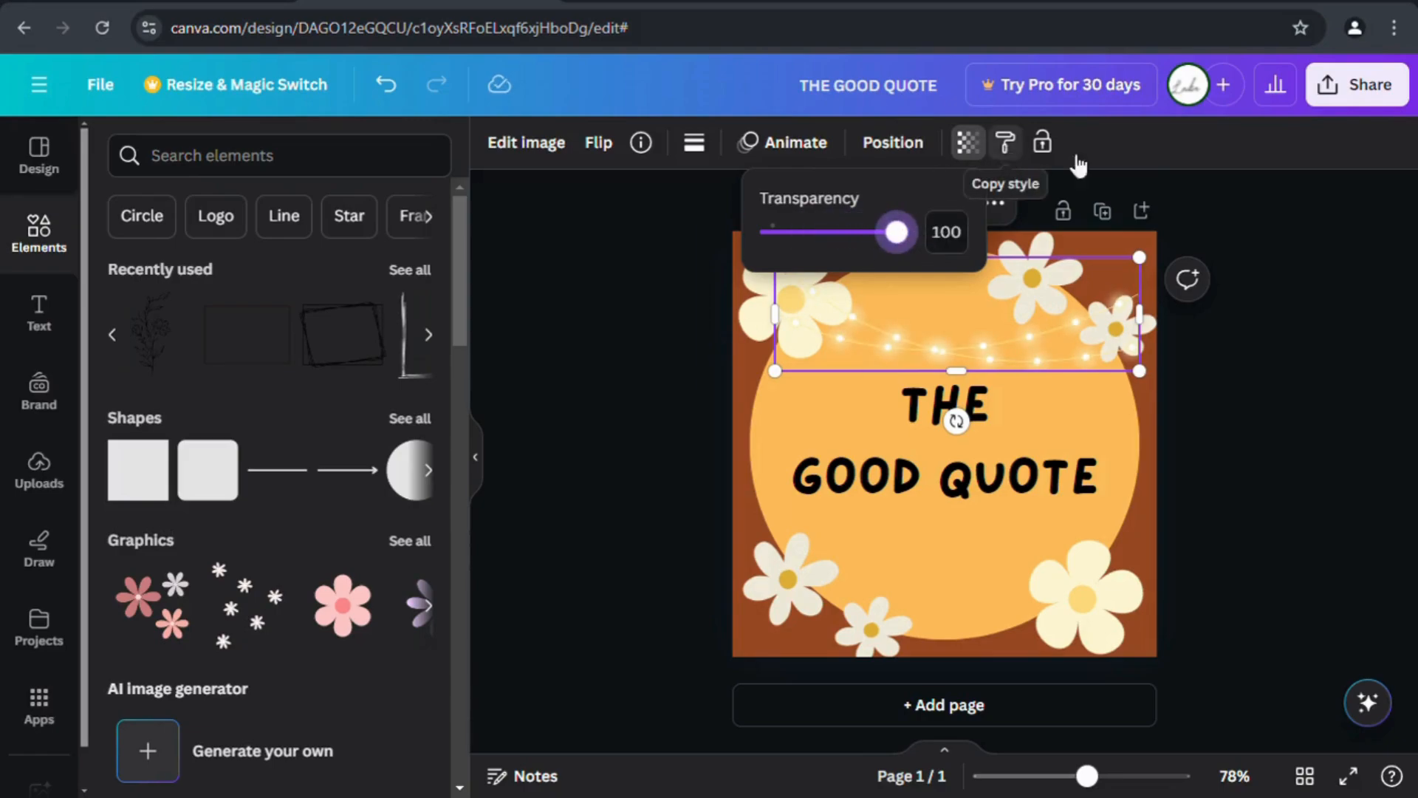
click(1217, 221)
click(1158, 459)
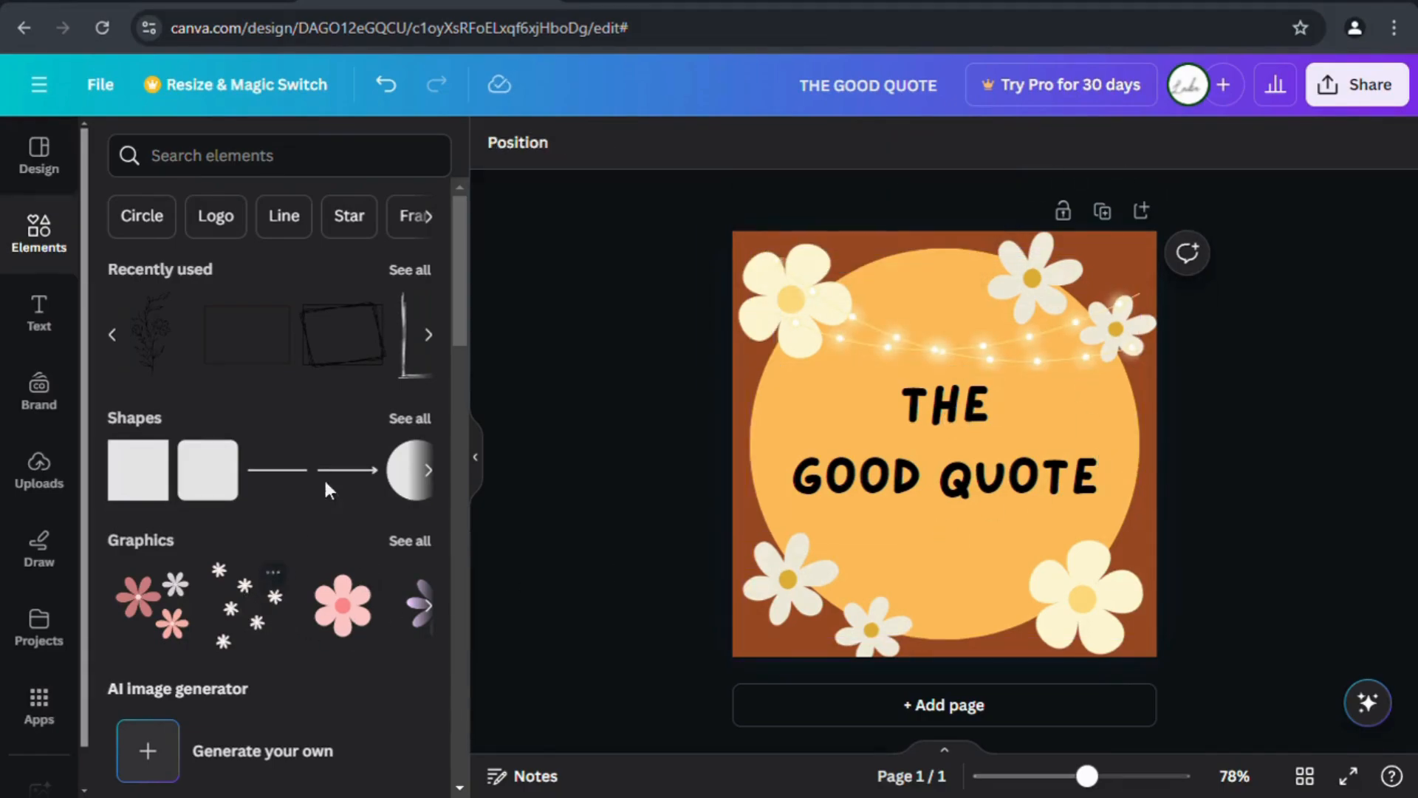
Try an enlarged scribbled frame graphic, delete it, and nudge the lights slightly up-left.
click(429, 334)
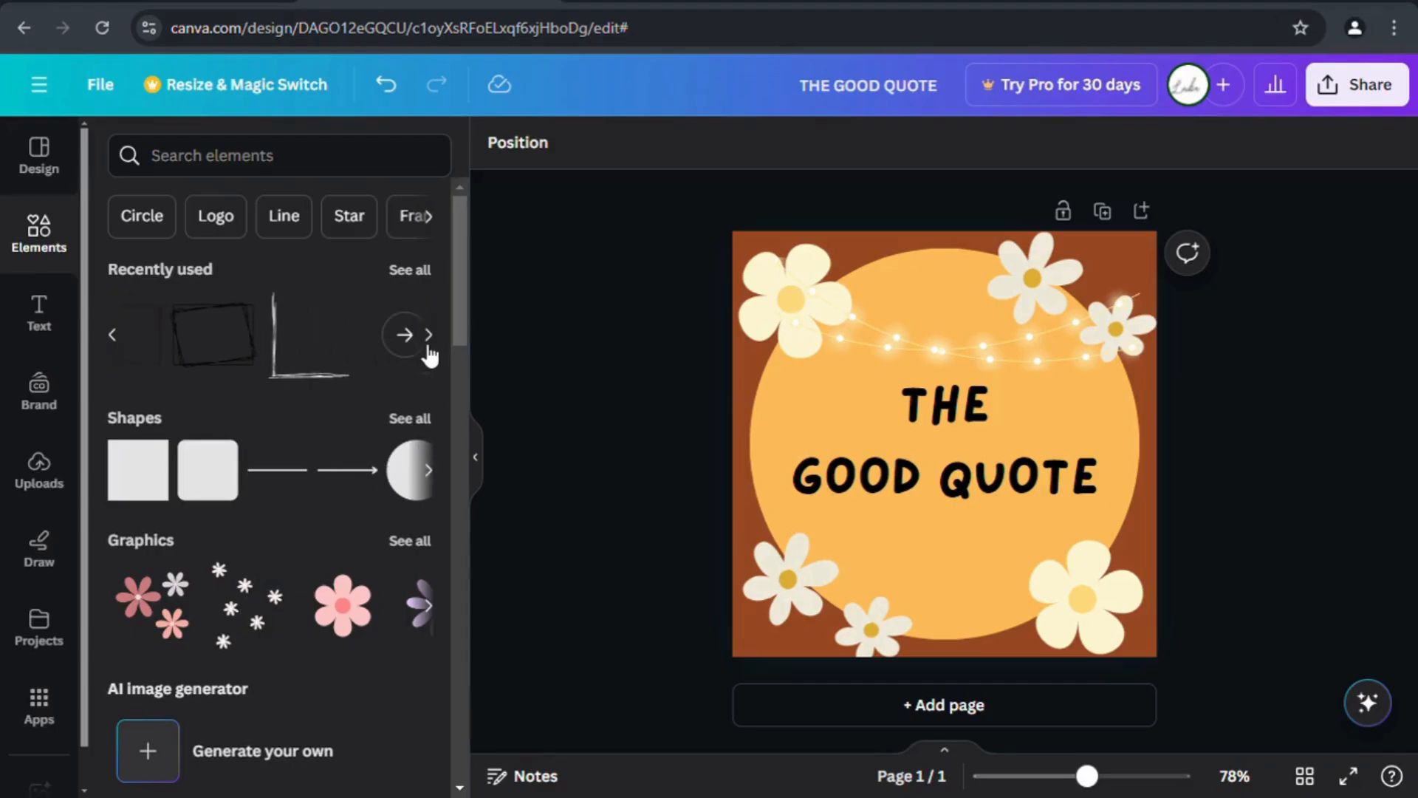
click(238, 347)
drag(1031, 508, 1112, 642)
drag(861, 381, 717, 330)
click(1179, 473)
click(1132, 493)
click(942, 228)
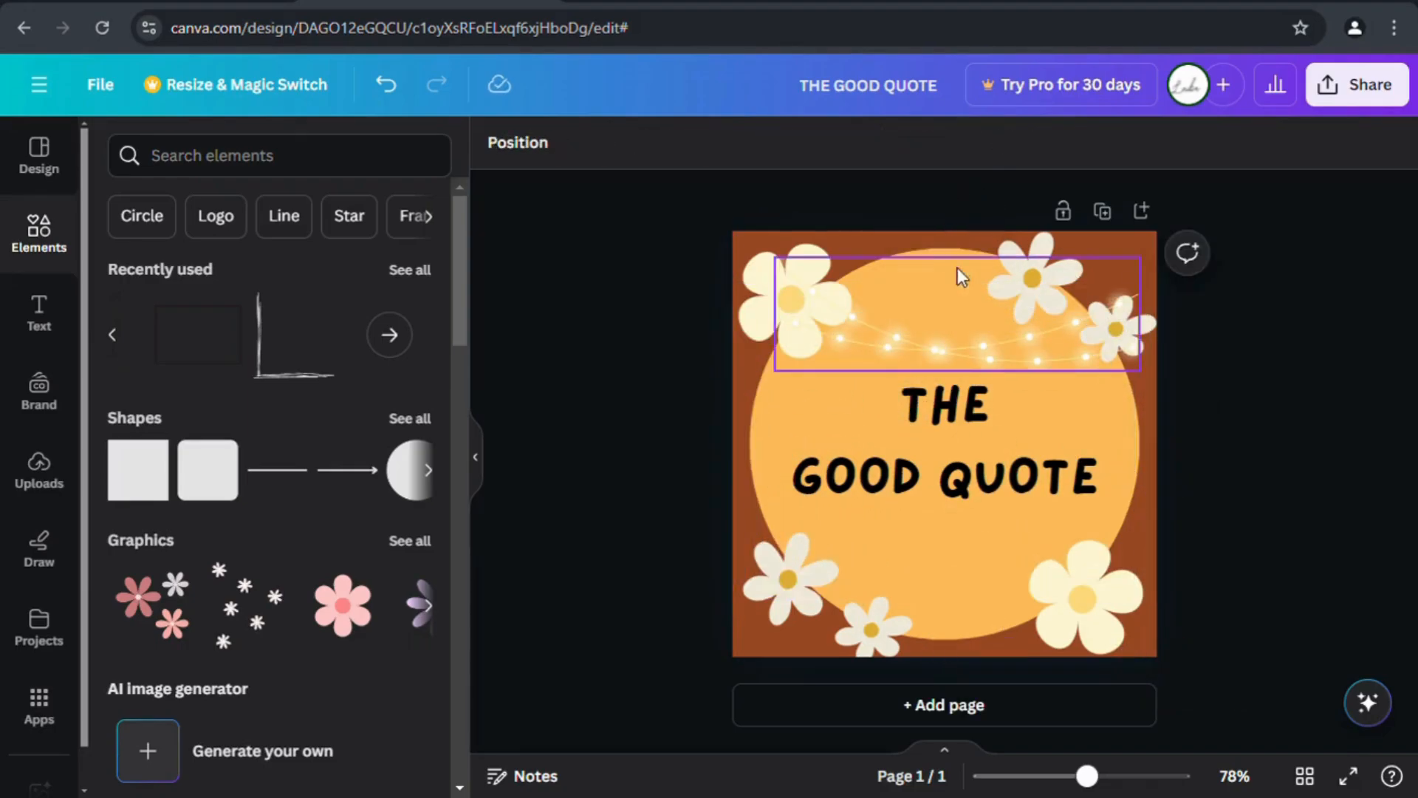
drag(976, 343, 953, 336)
click(706, 506)
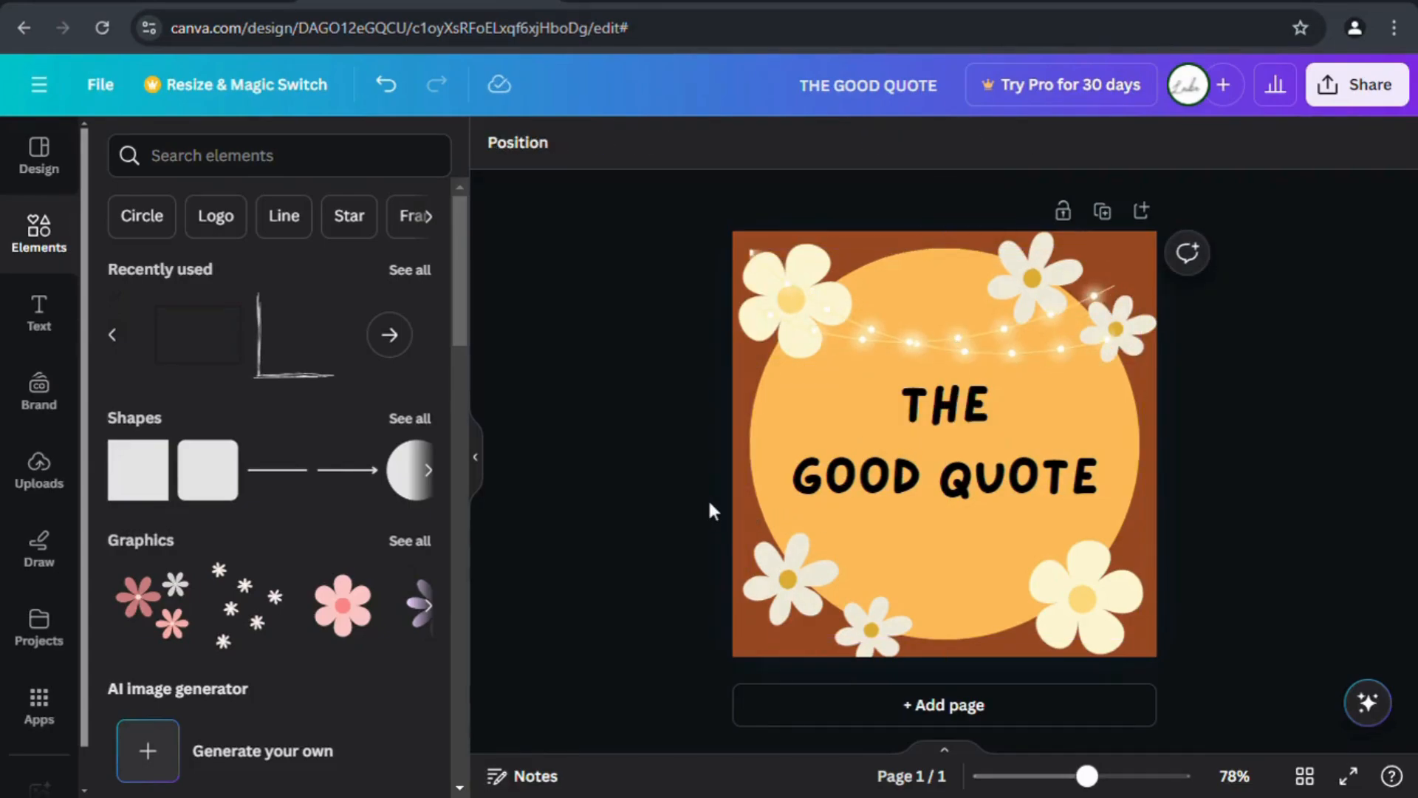
click(430, 471)
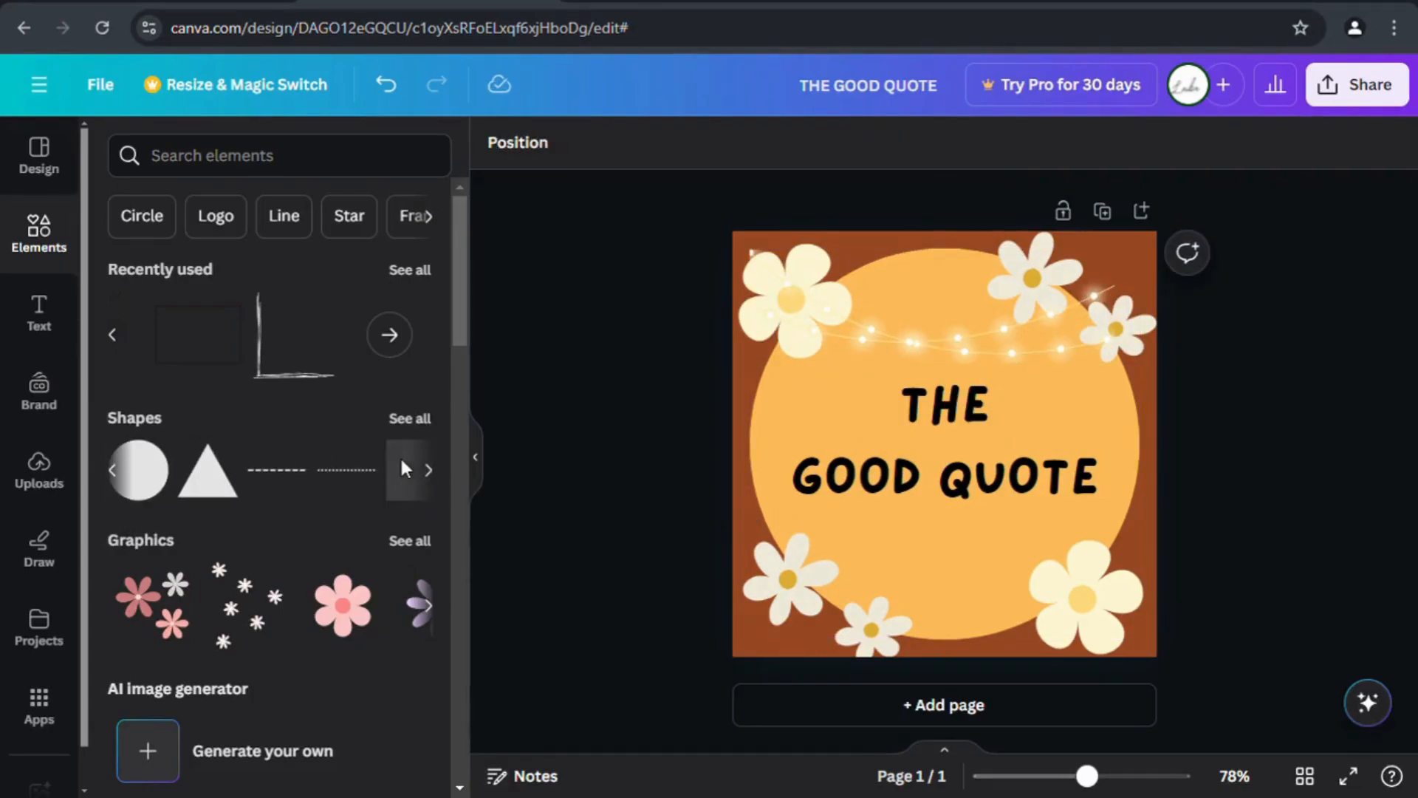
scroll(401, 455, down, 2)
click(428, 497)
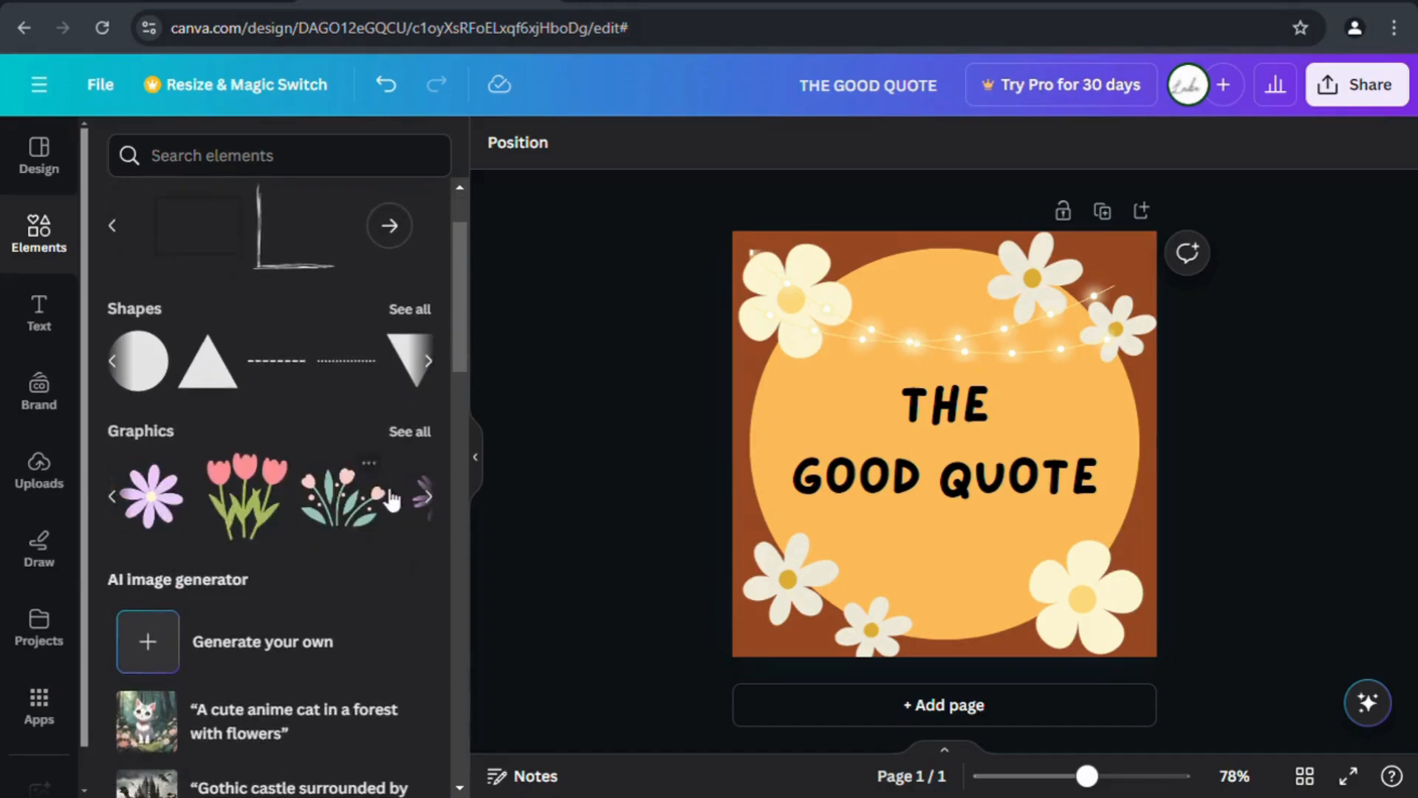
scroll(392, 501, down, 5)
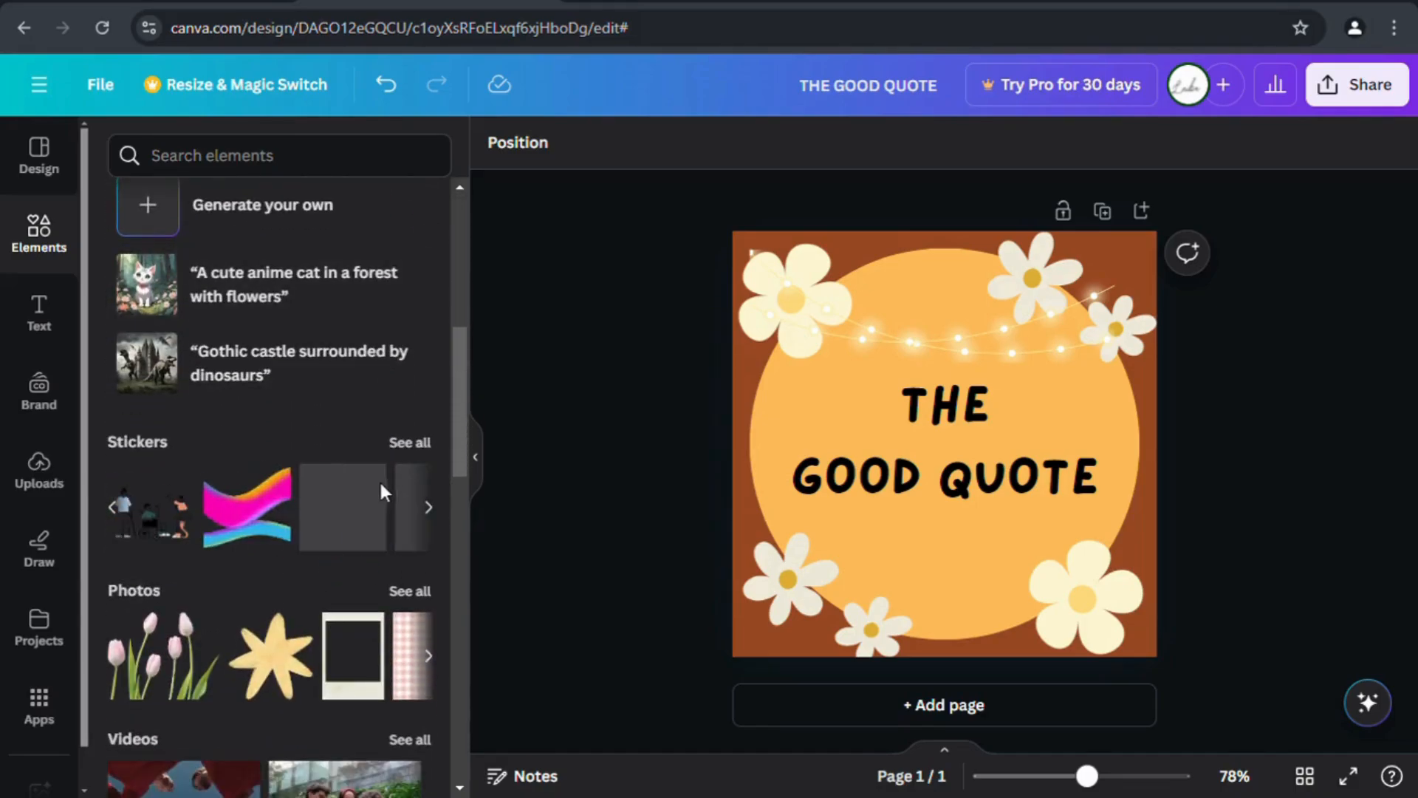
scroll(379, 480, down, 1)
click(353, 547)
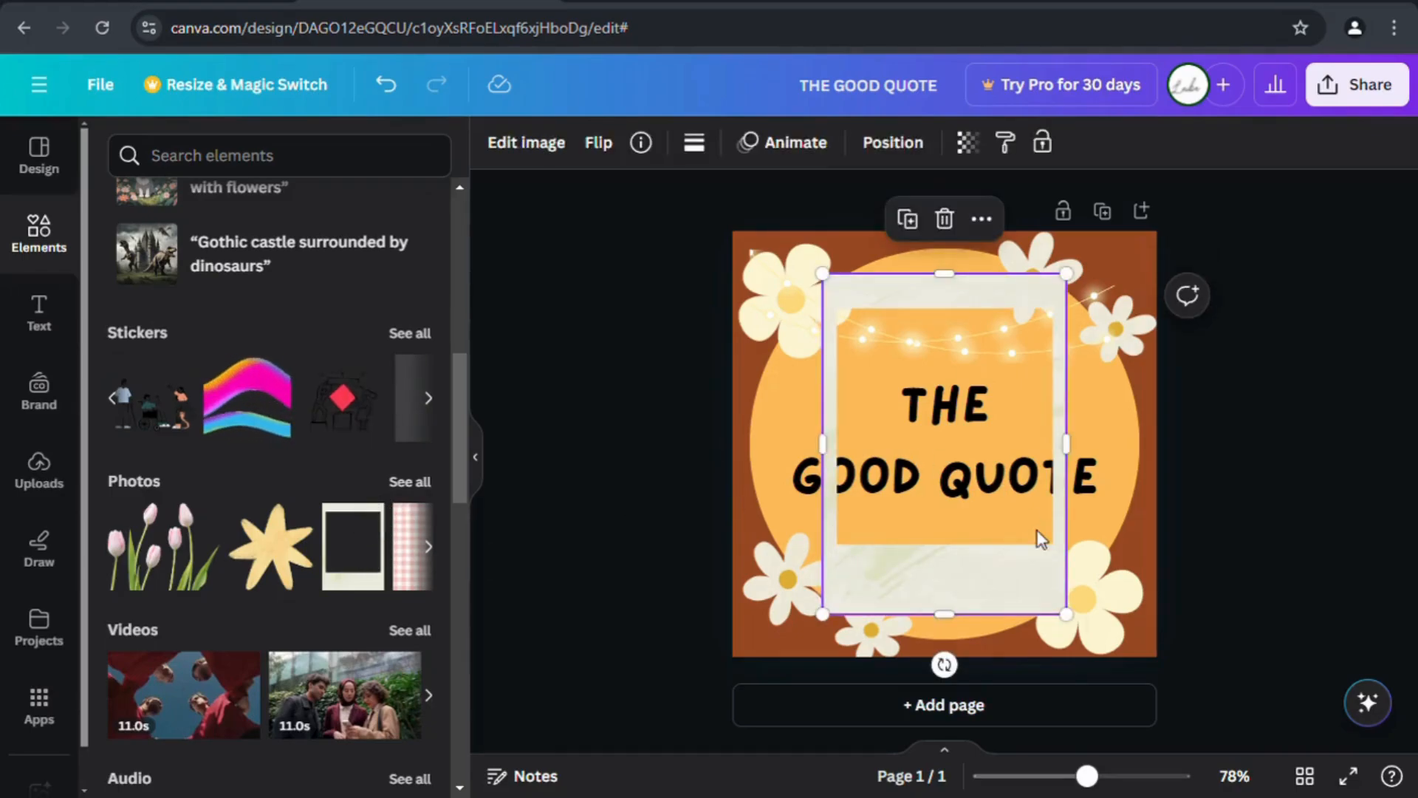
drag(1066, 614, 1151, 679)
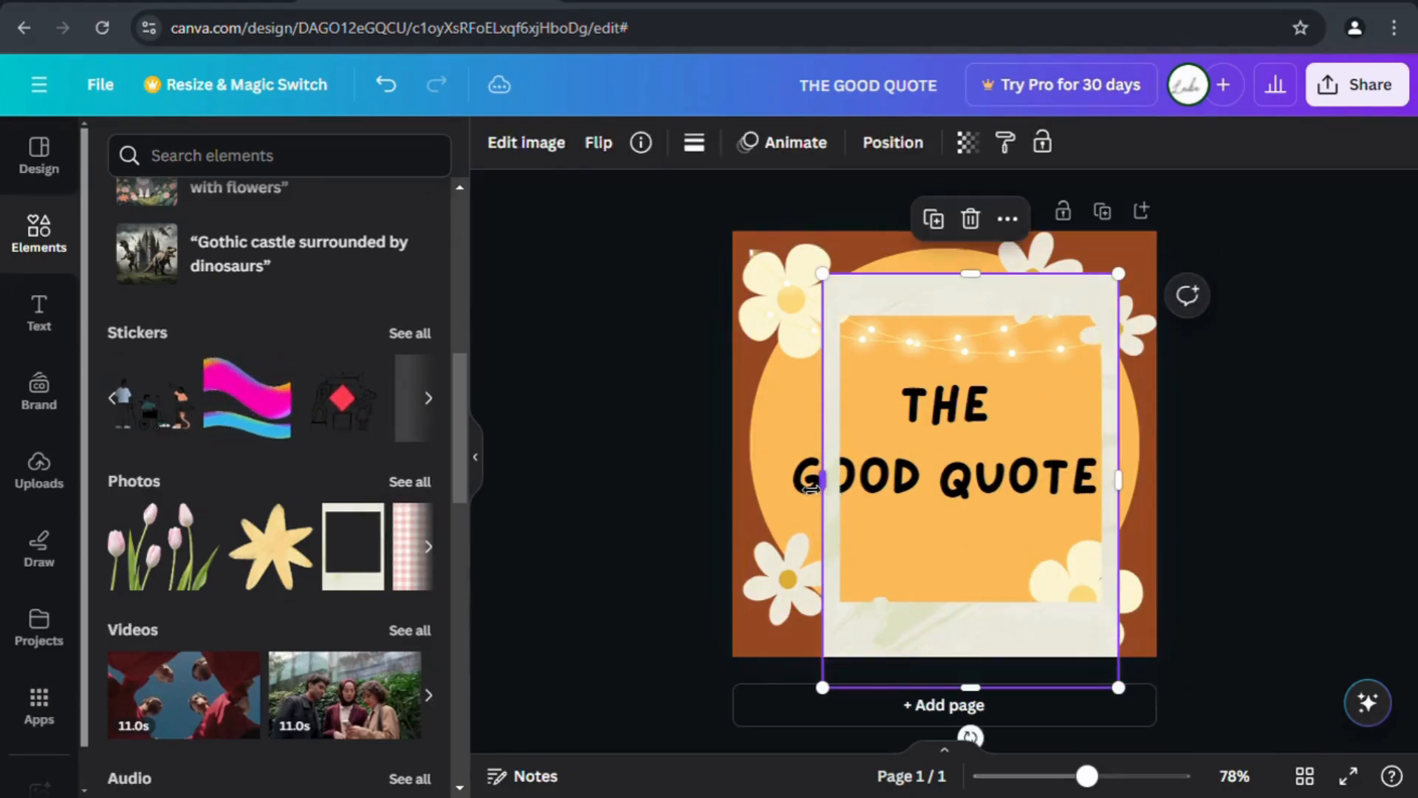
drag(811, 489, 748, 481)
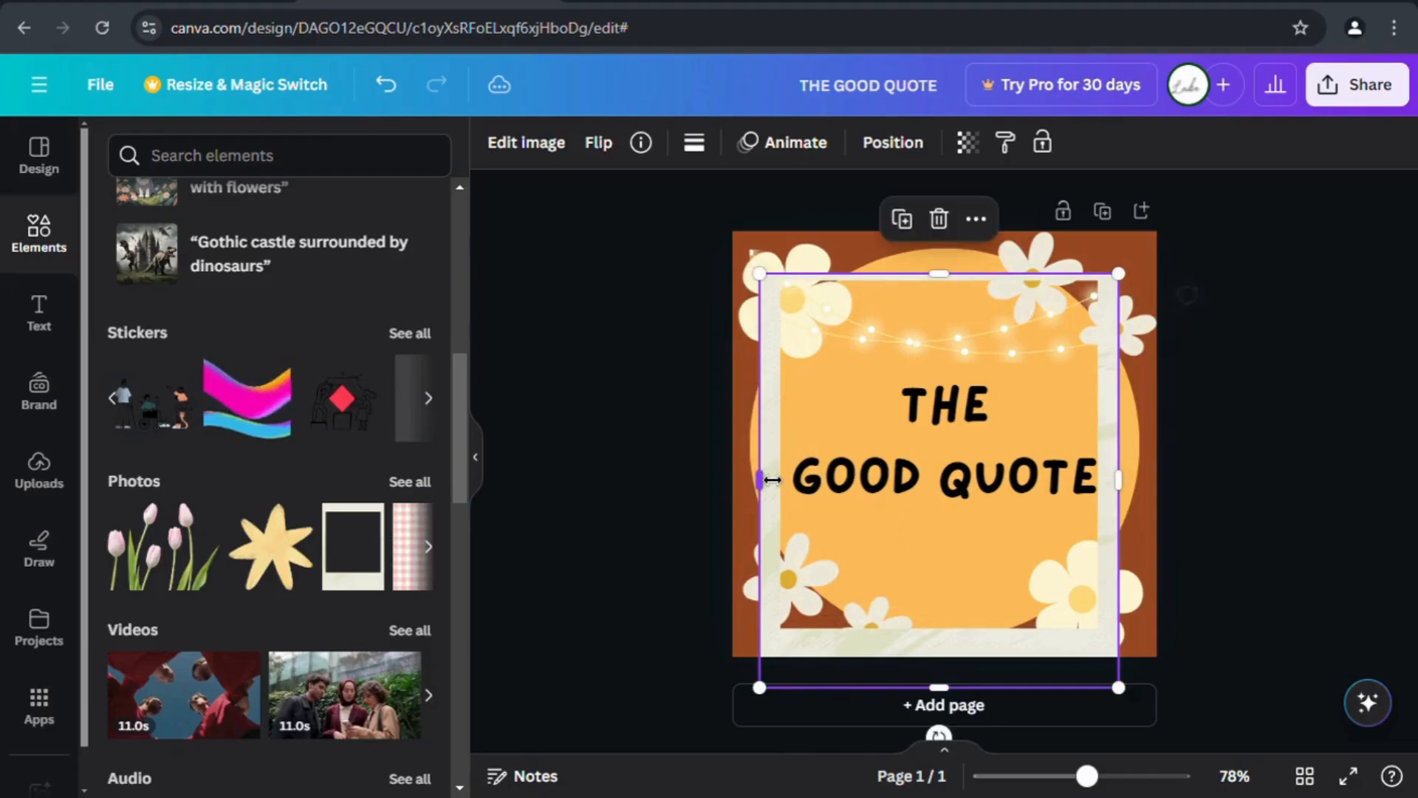
click(940, 220)
click(820, 591)
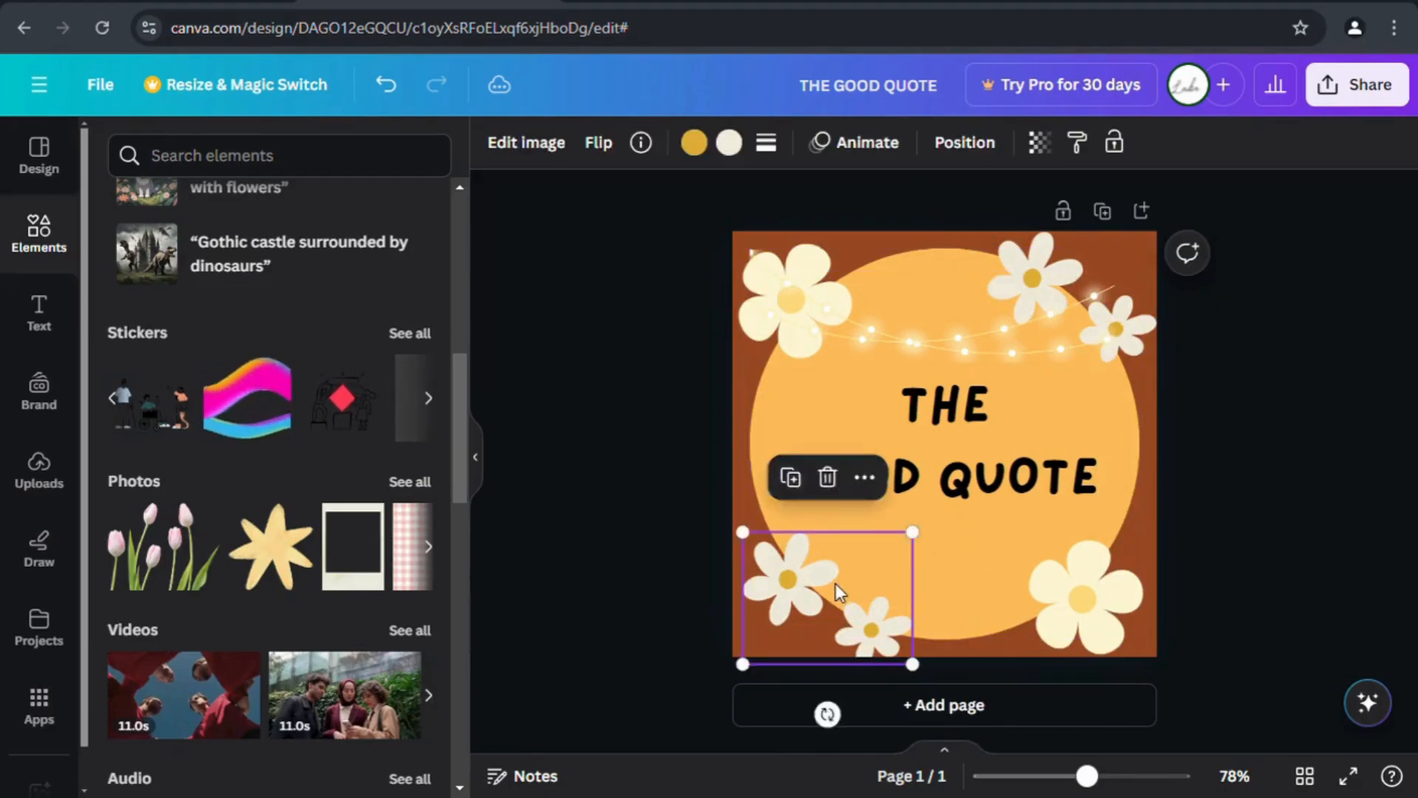
click(1149, 572)
scroll(399, 357, up, 10)
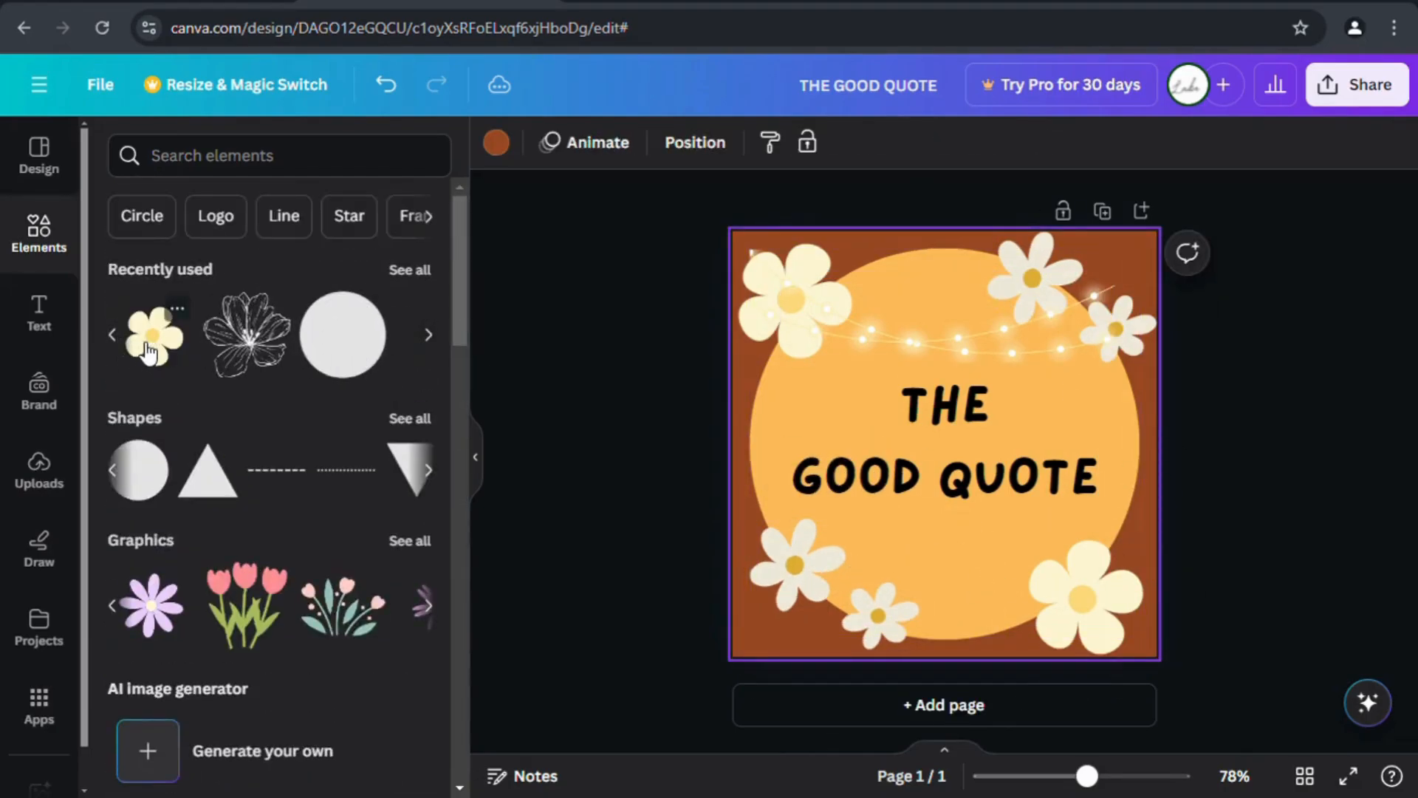
click(116, 338)
click(153, 340)
drag(933, 466, 947, 596)
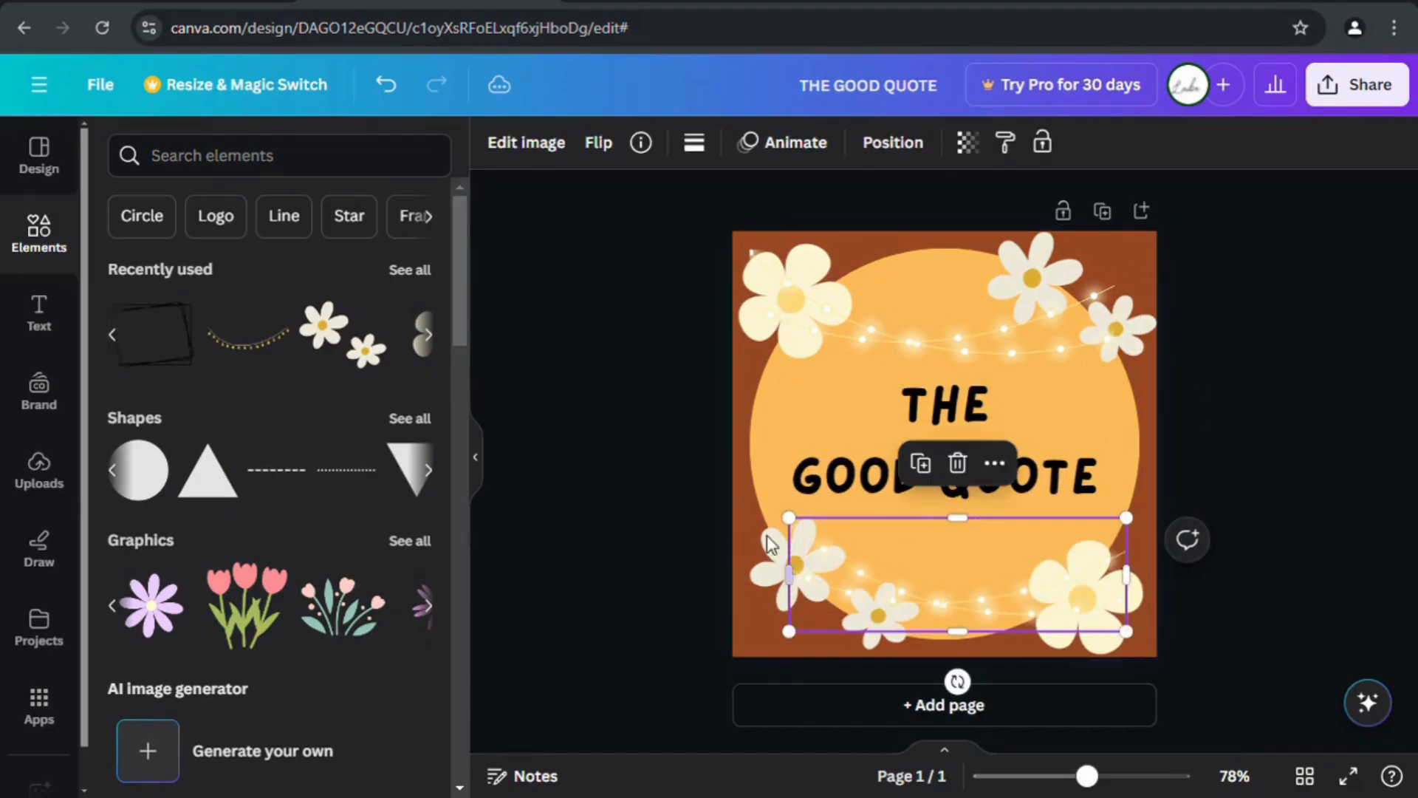
click(715, 529)
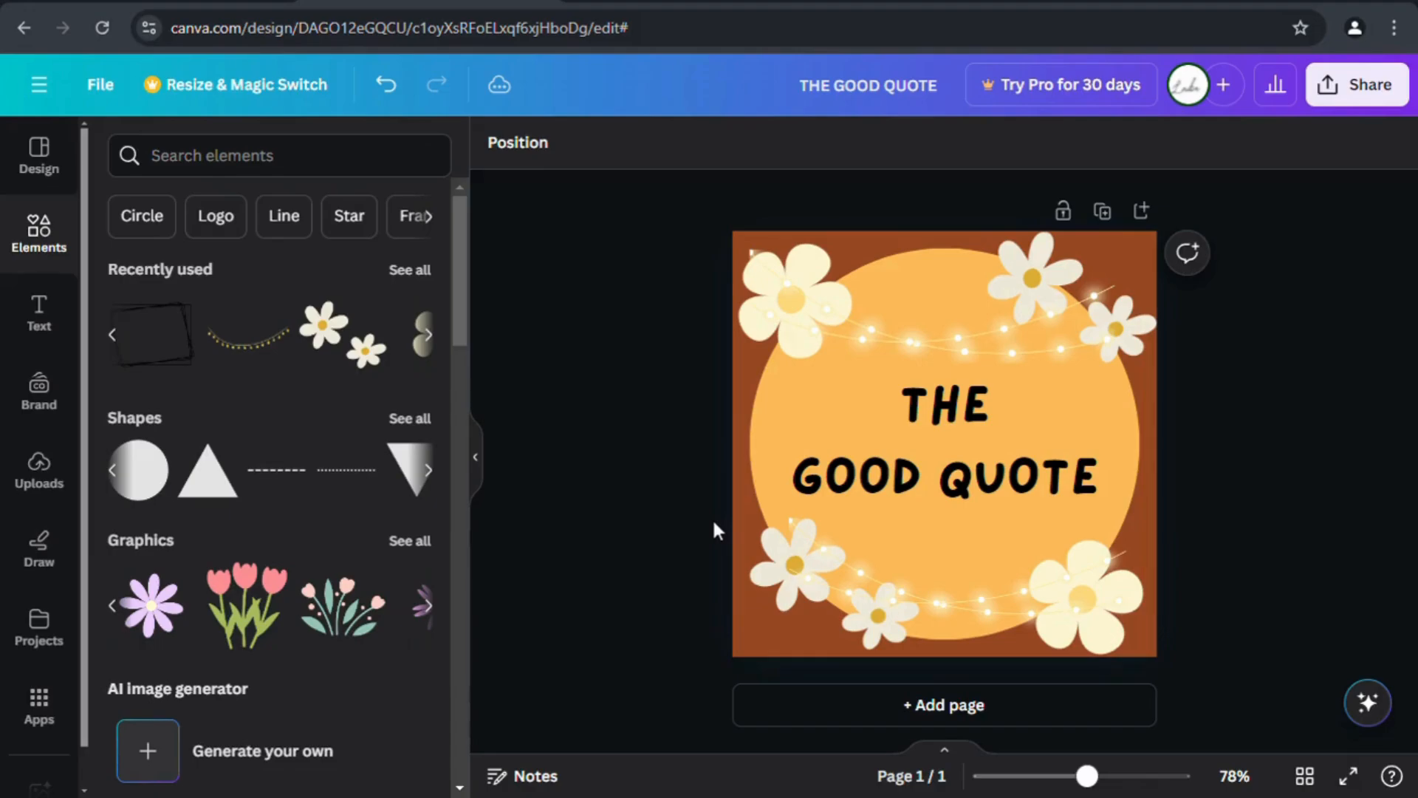
click(913, 406)
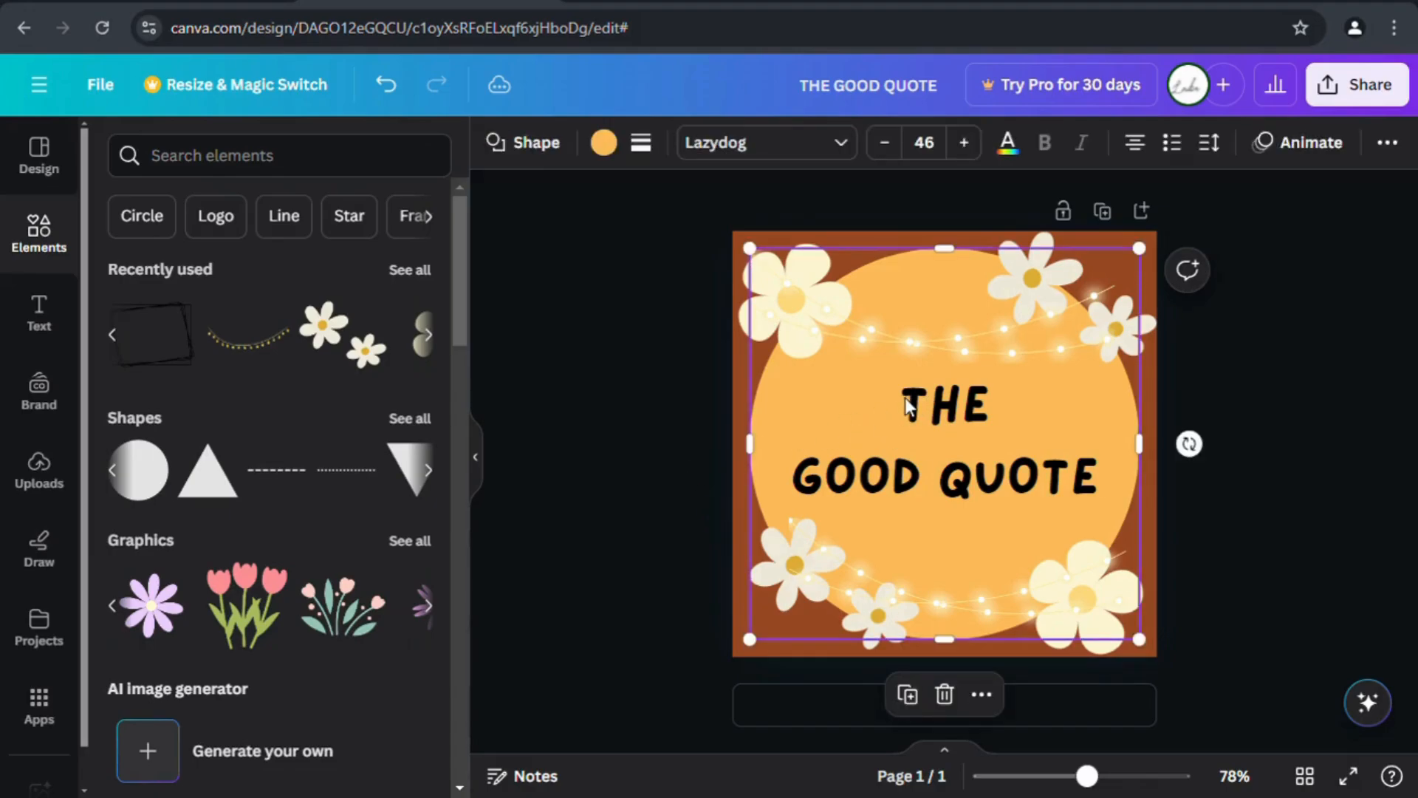
click(909, 406)
drag(902, 405, 1007, 413)
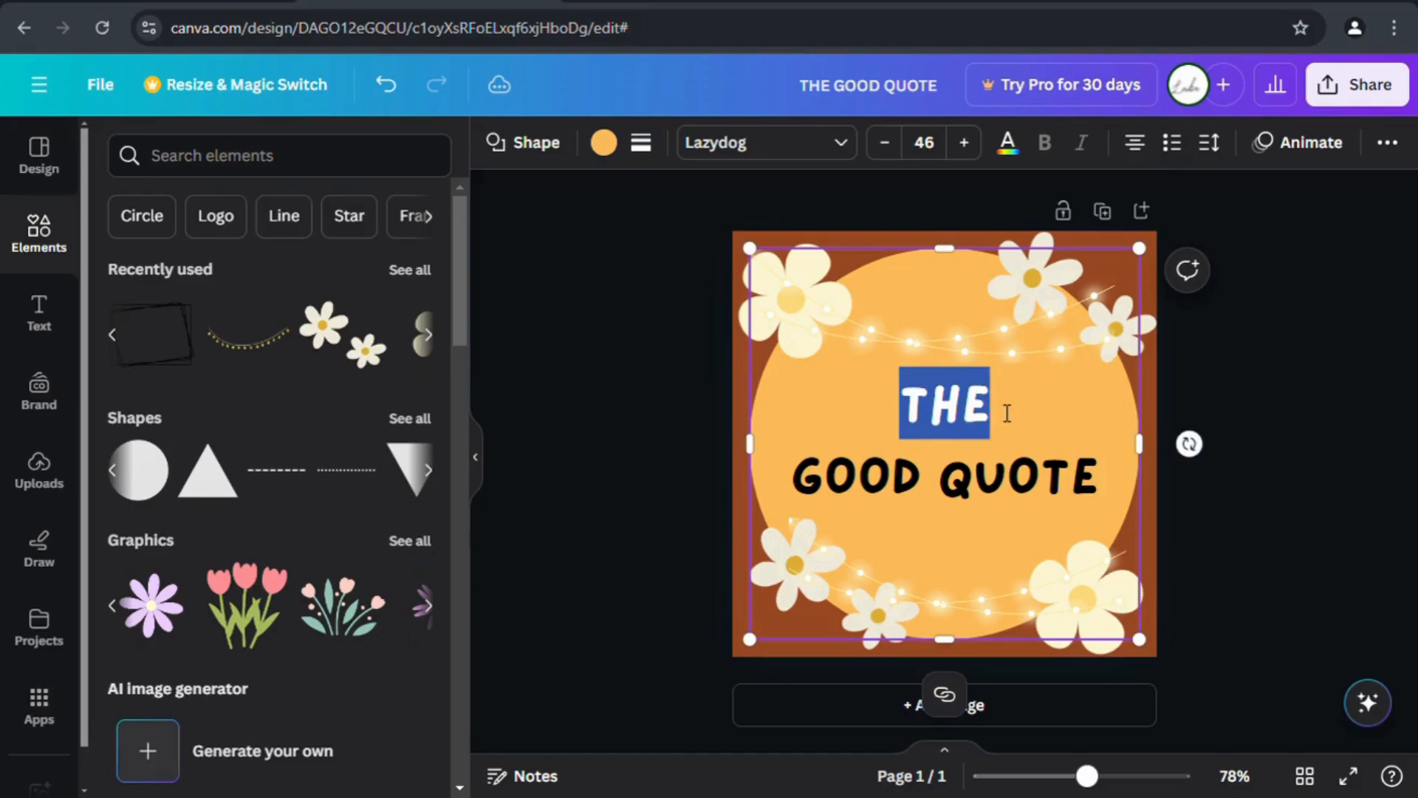
click(963, 143)
click(873, 501)
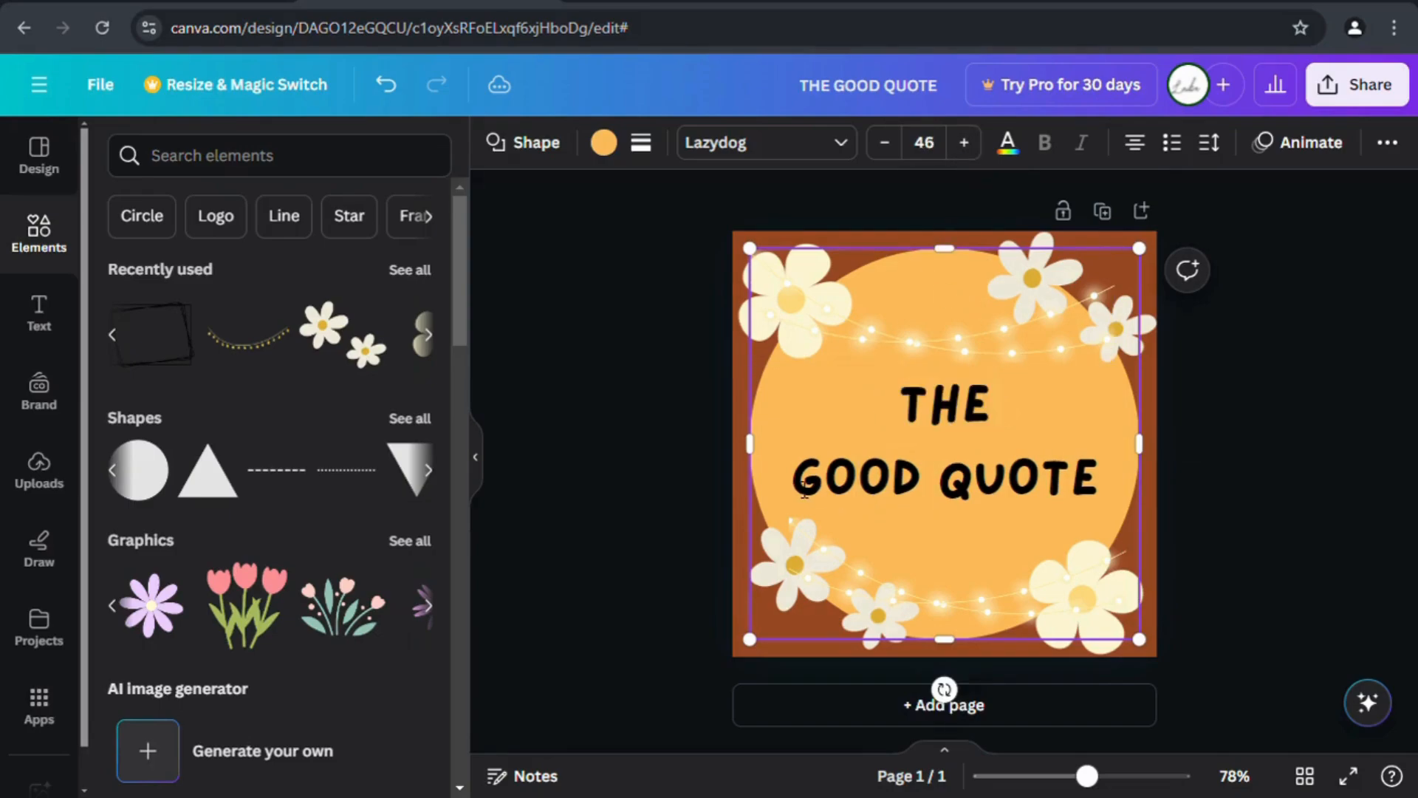
drag(804, 490, 1108, 489)
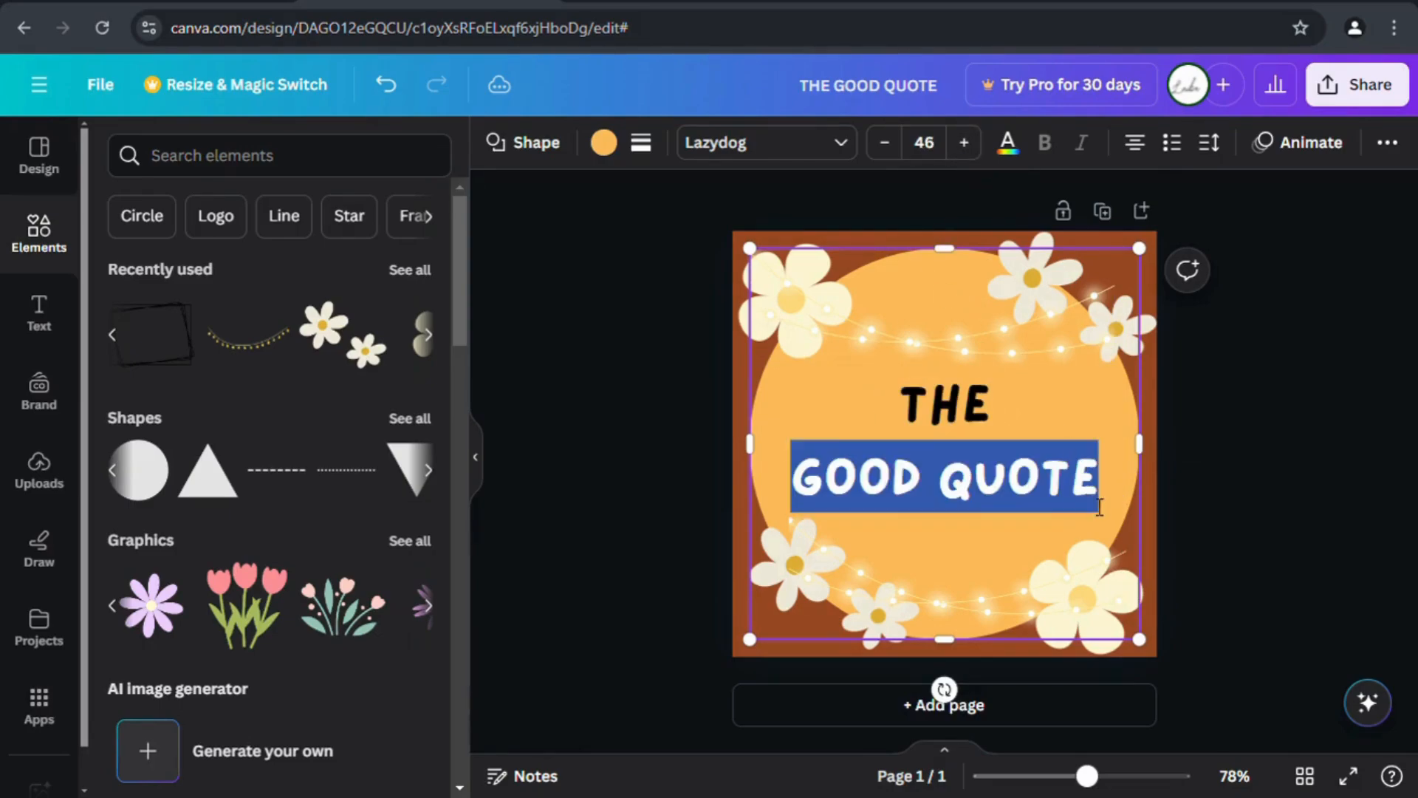
click(963, 143)
click(720, 402)
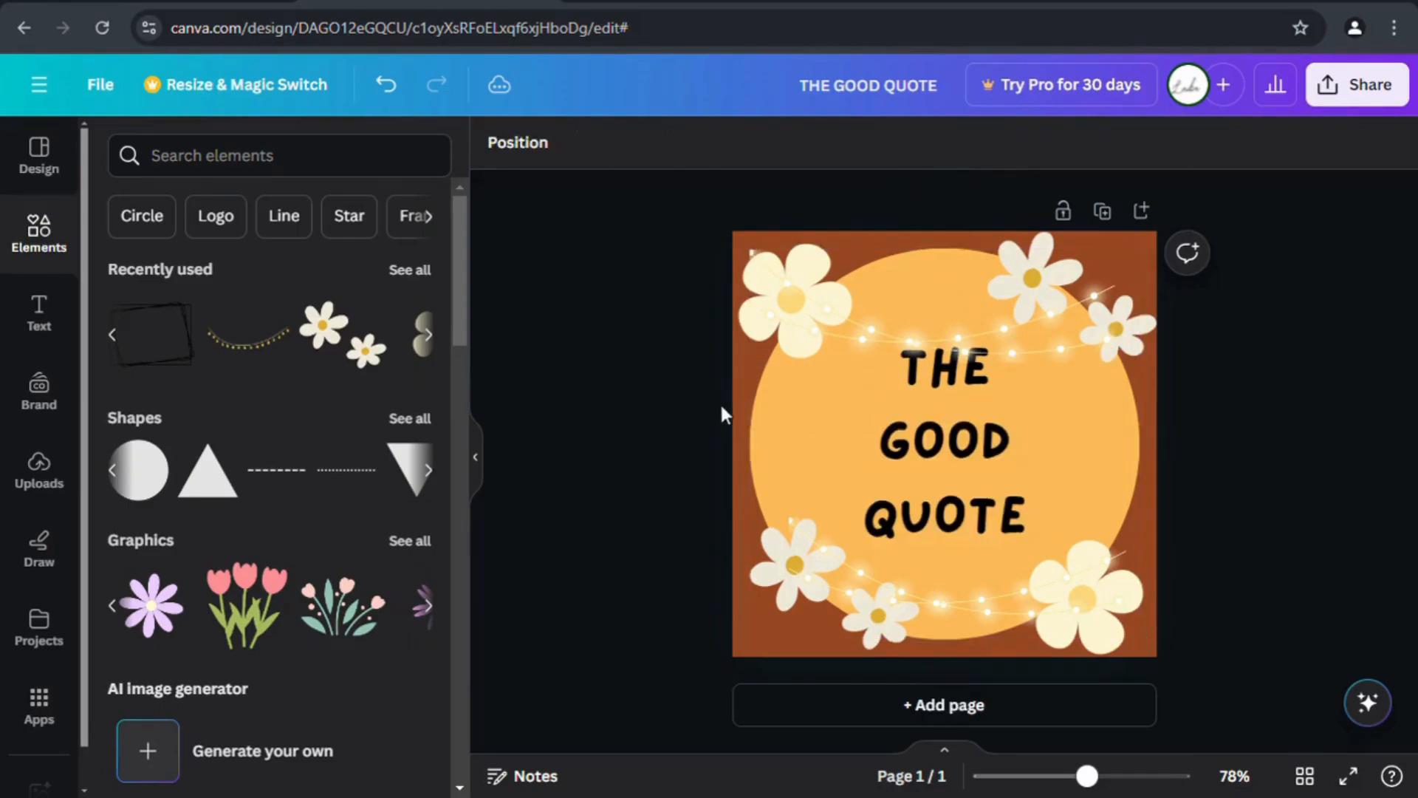
click(908, 371)
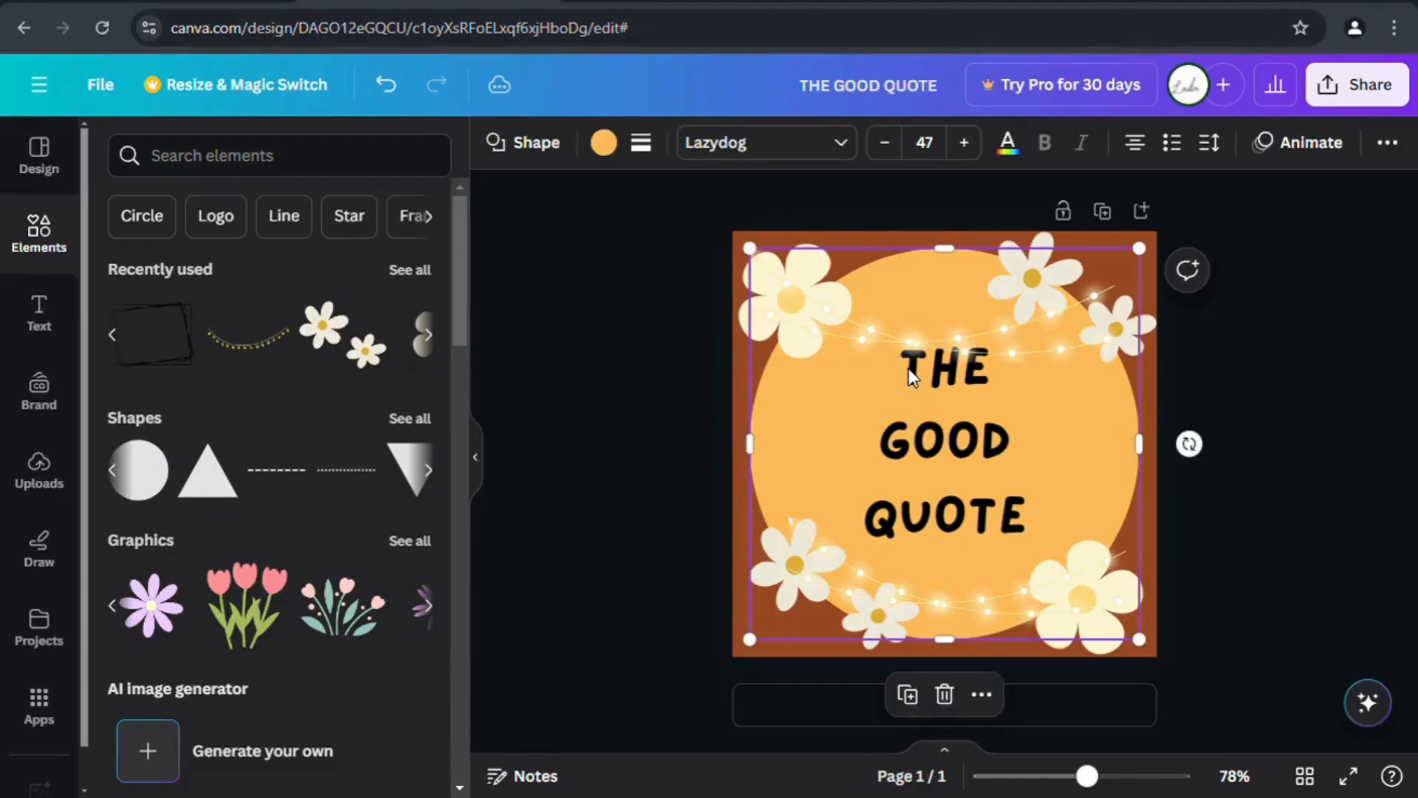
drag(910, 369, 1035, 497)
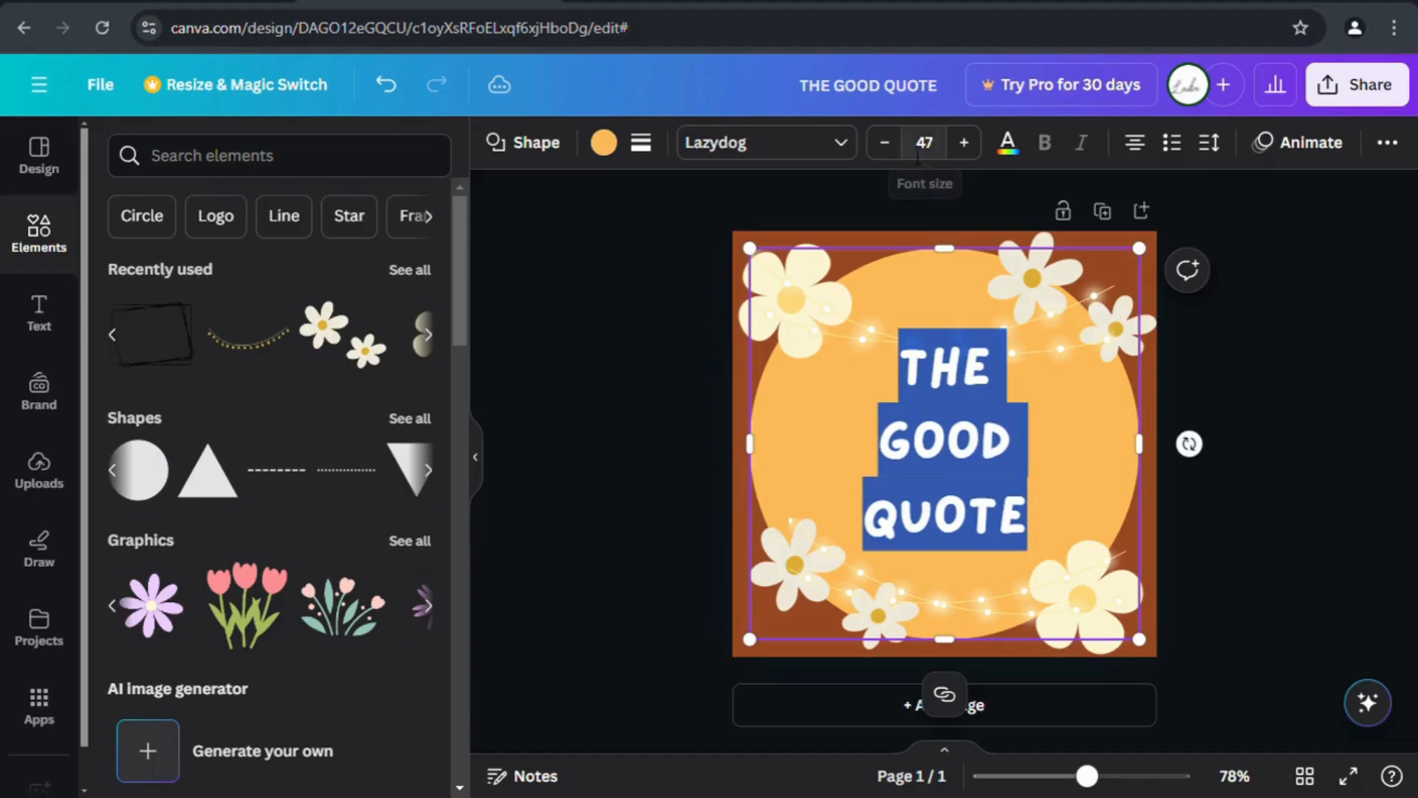
click(885, 142)
click(684, 374)
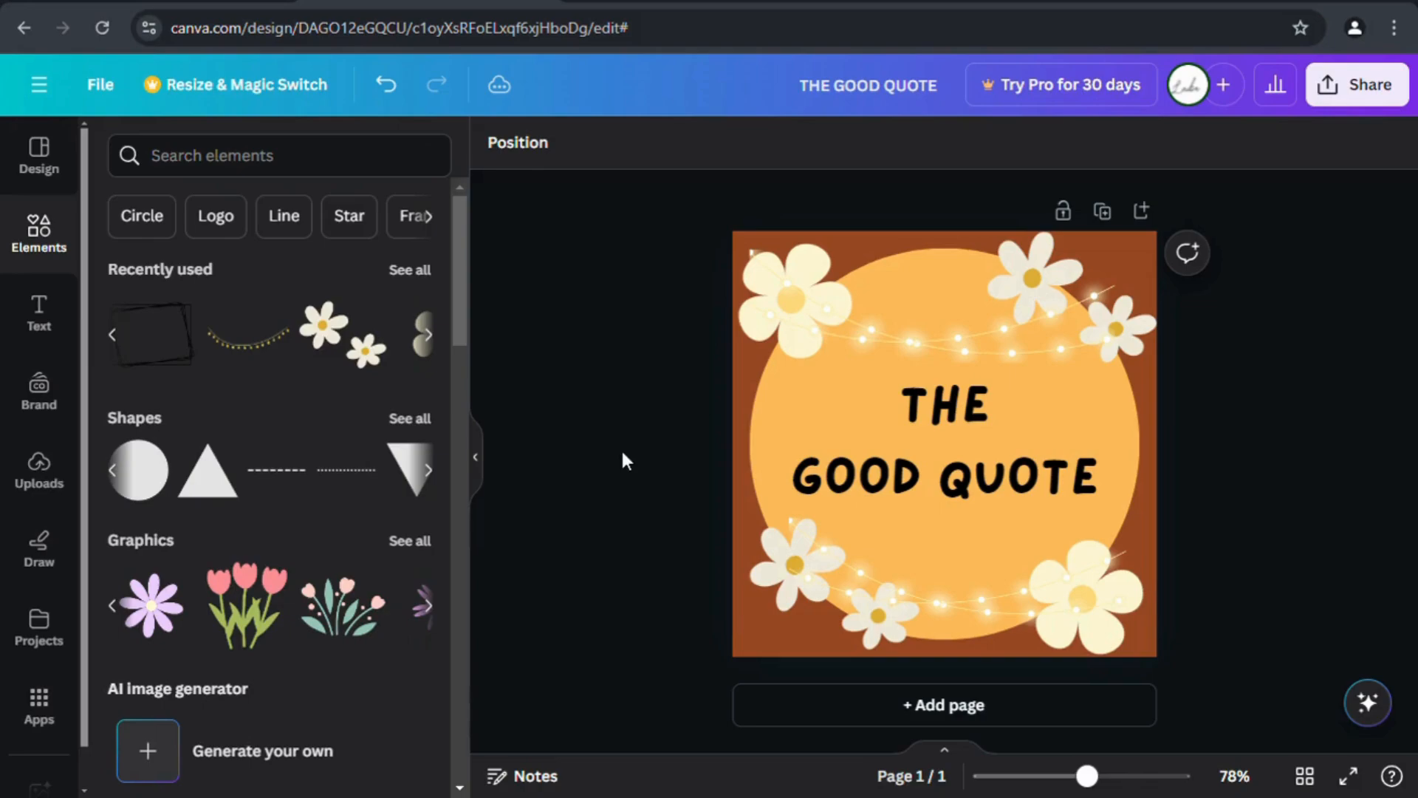
click(1024, 328)
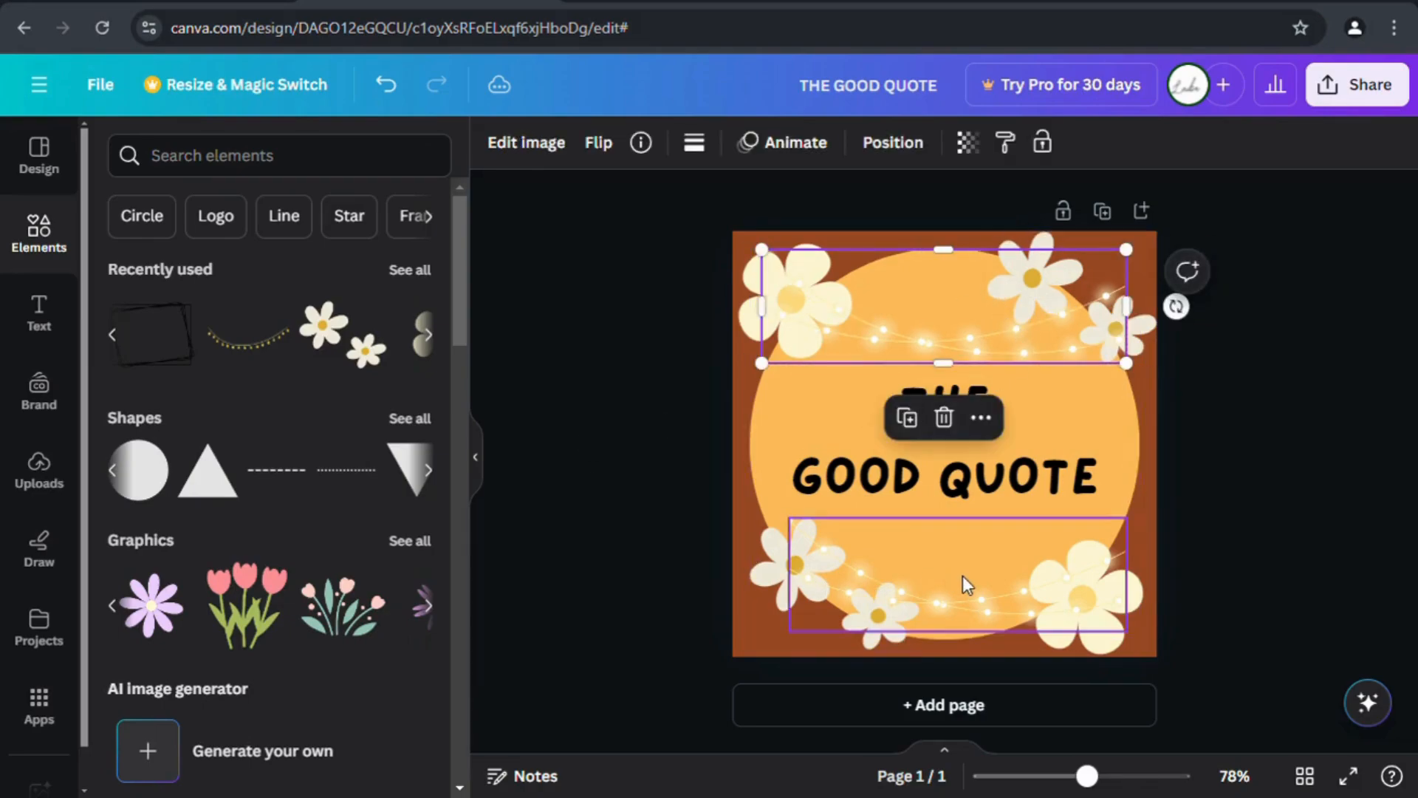
drag(966, 580, 940, 529)
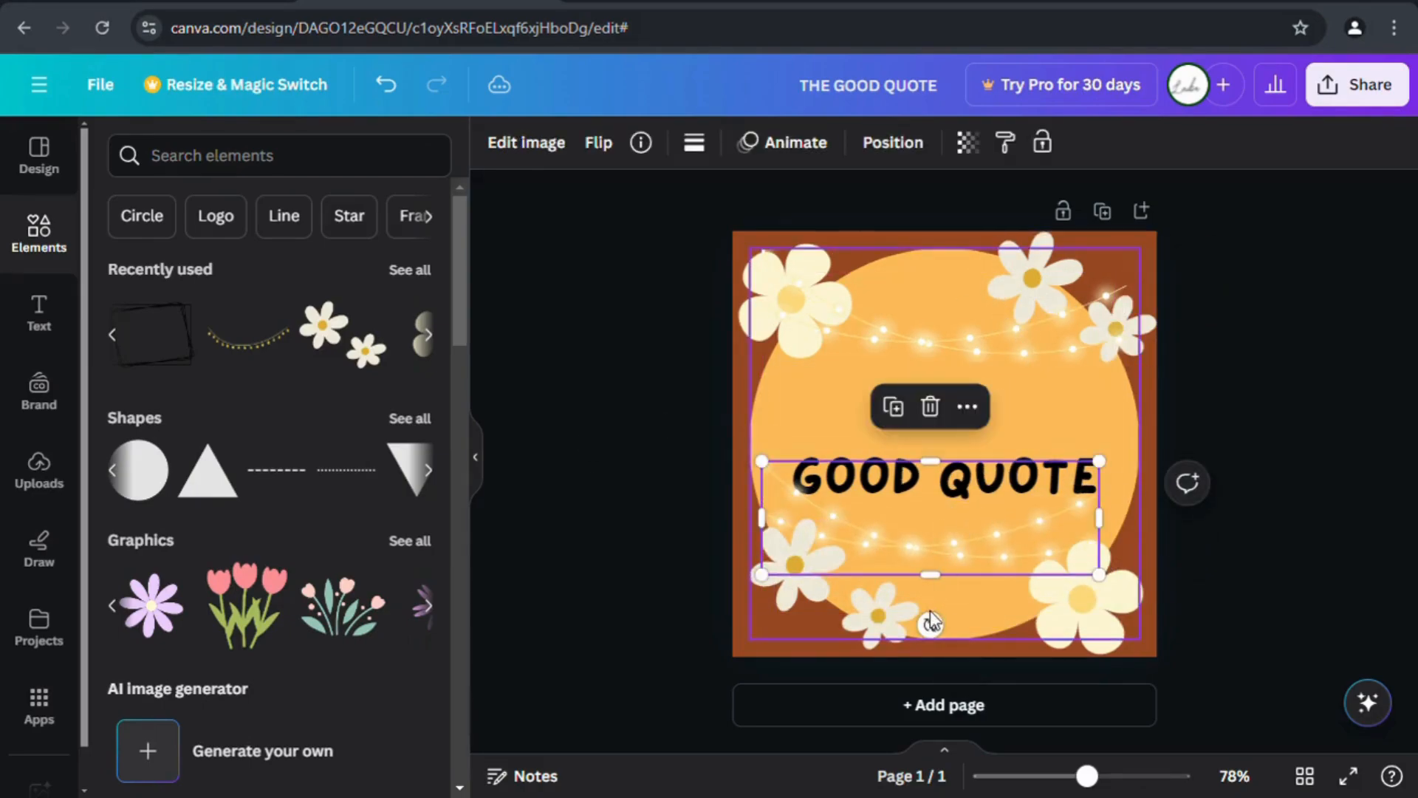
drag(931, 624, 958, 641)
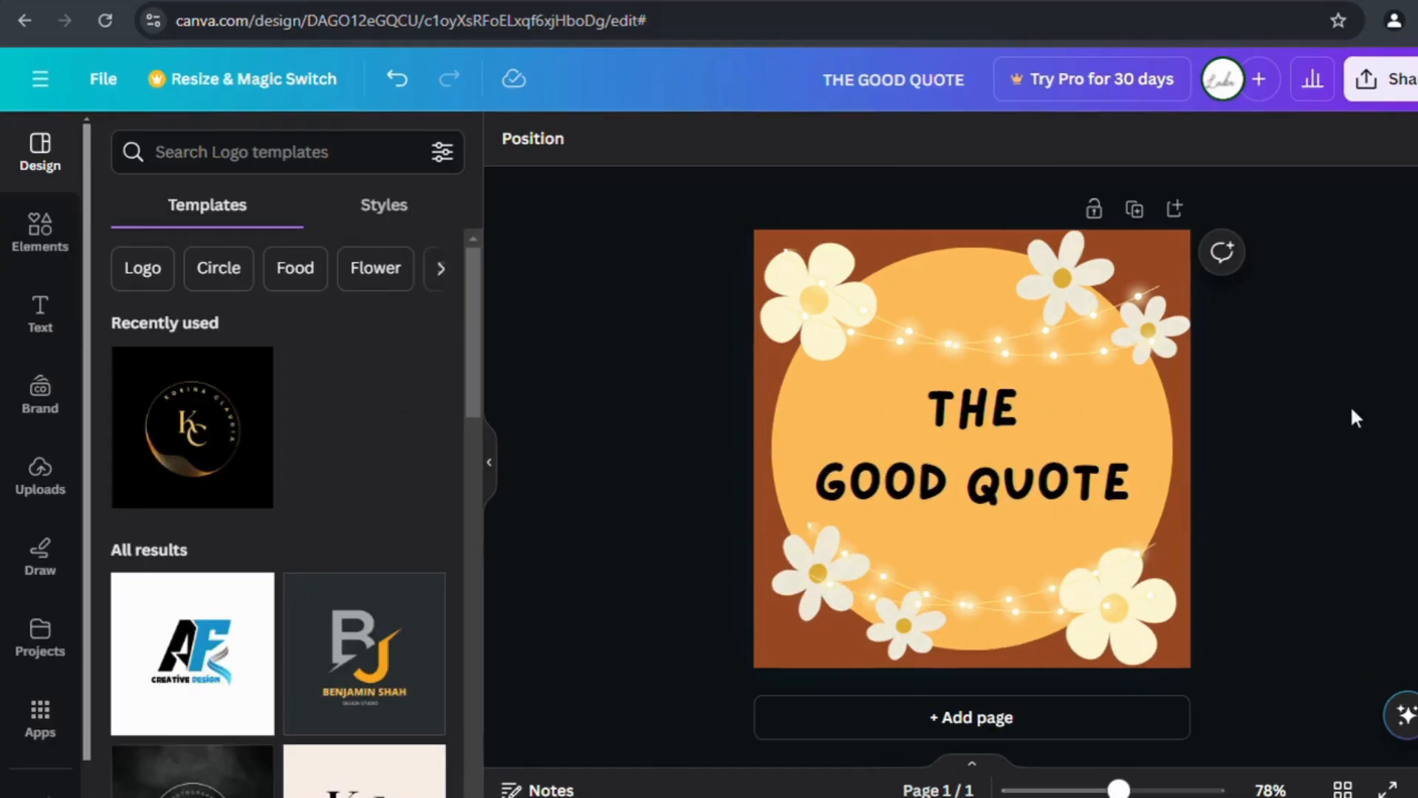
Download THE GOOD QUOTE design as a PNG via Share > Download.
click(1397, 109)
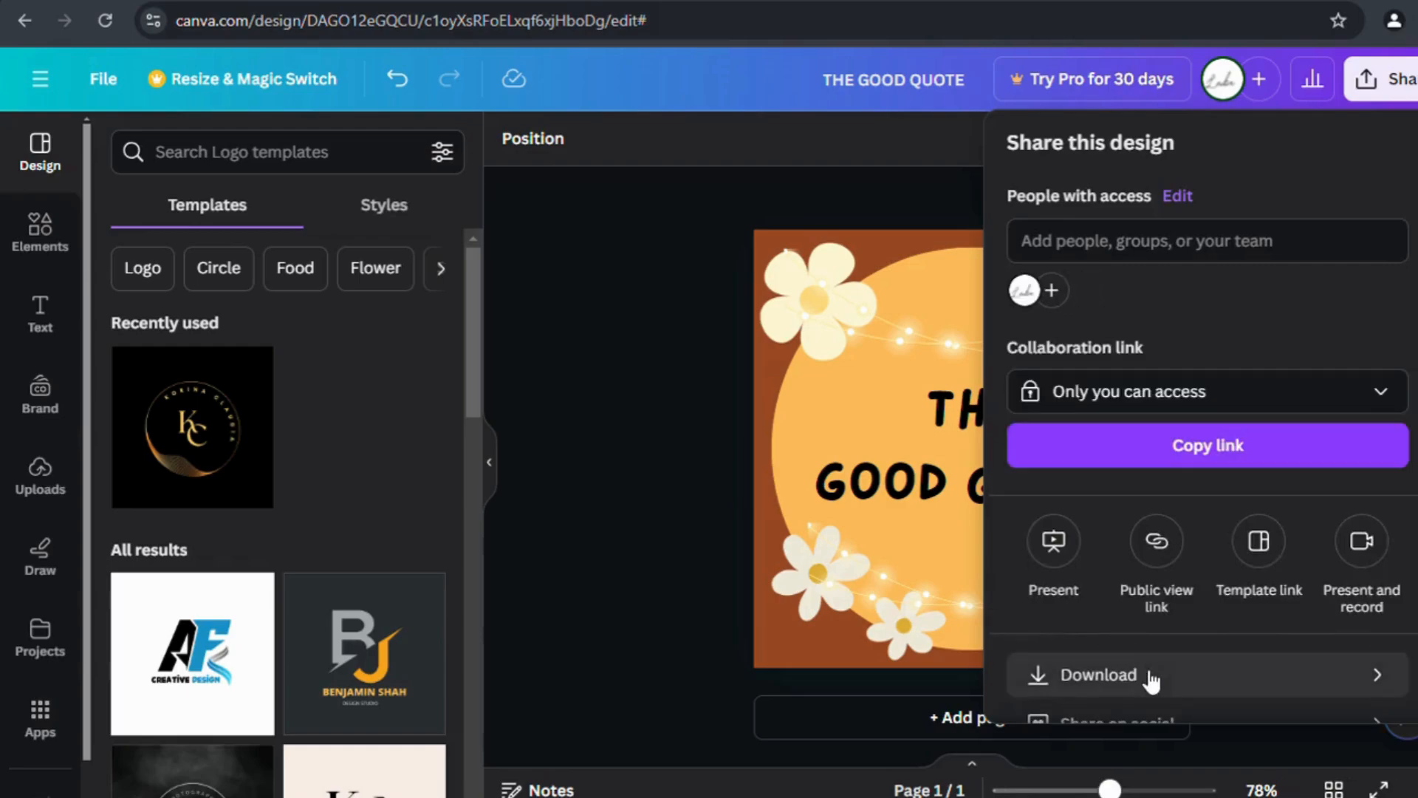
click(1150, 676)
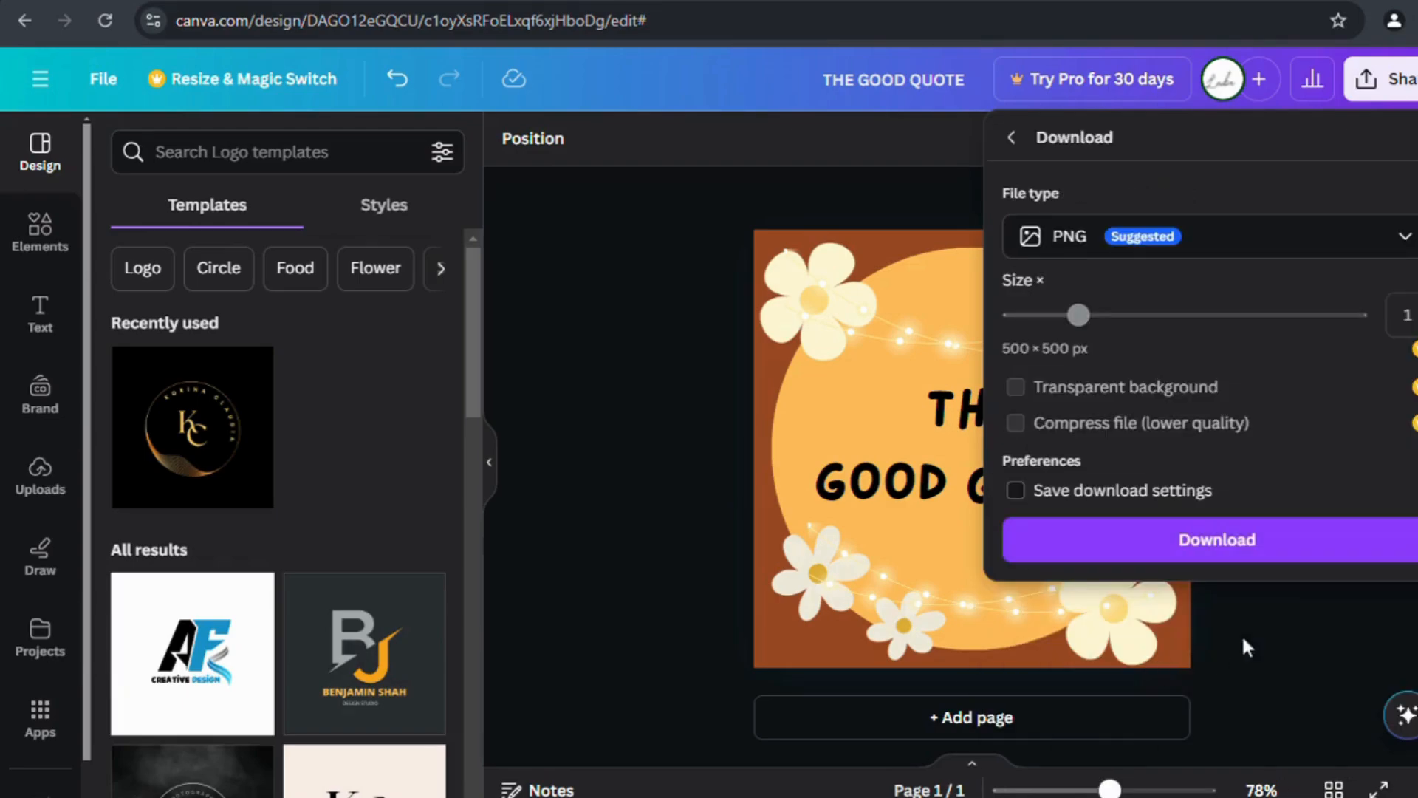
click(1264, 547)
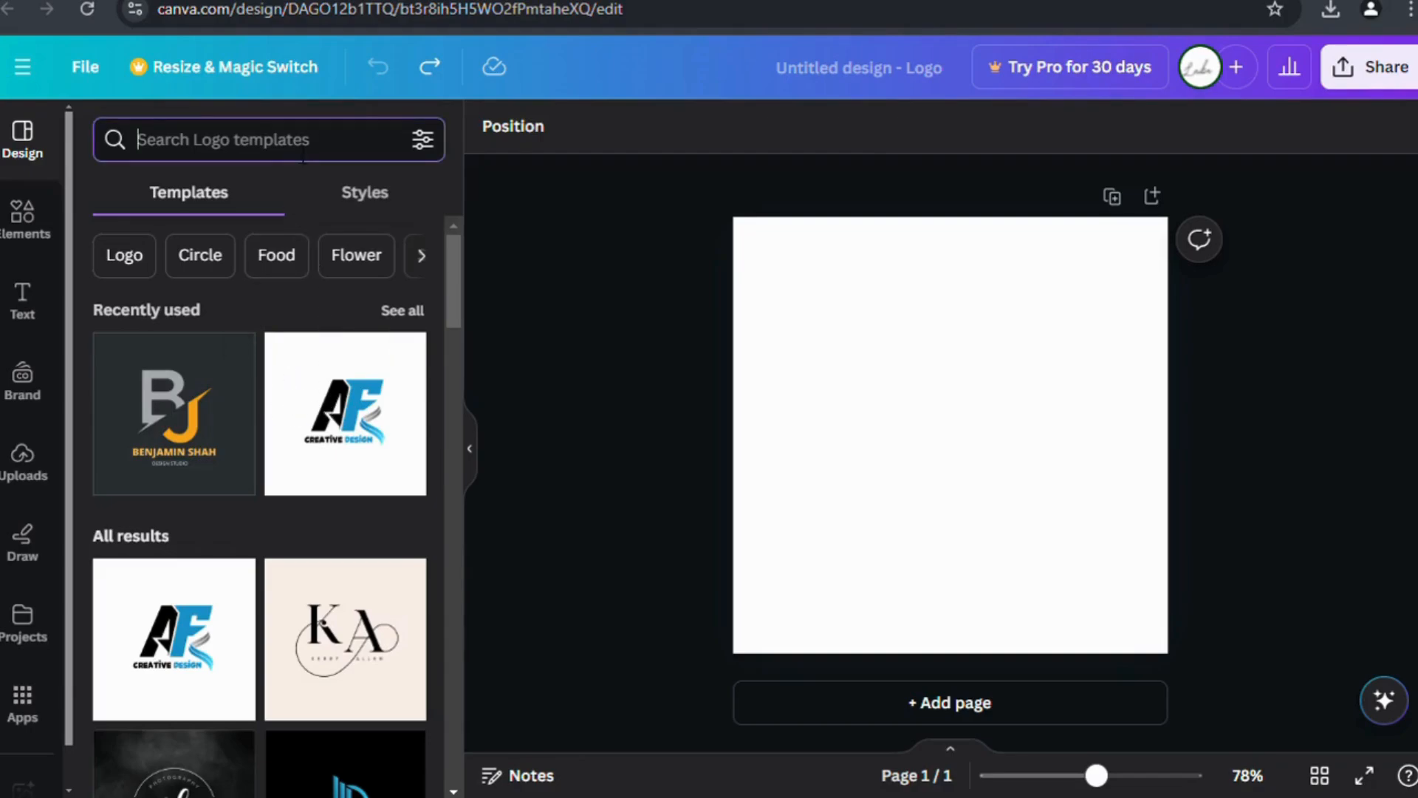
Search logo templates for 'Football Logo' and apply the Aldenaire football club template.
text(footba)
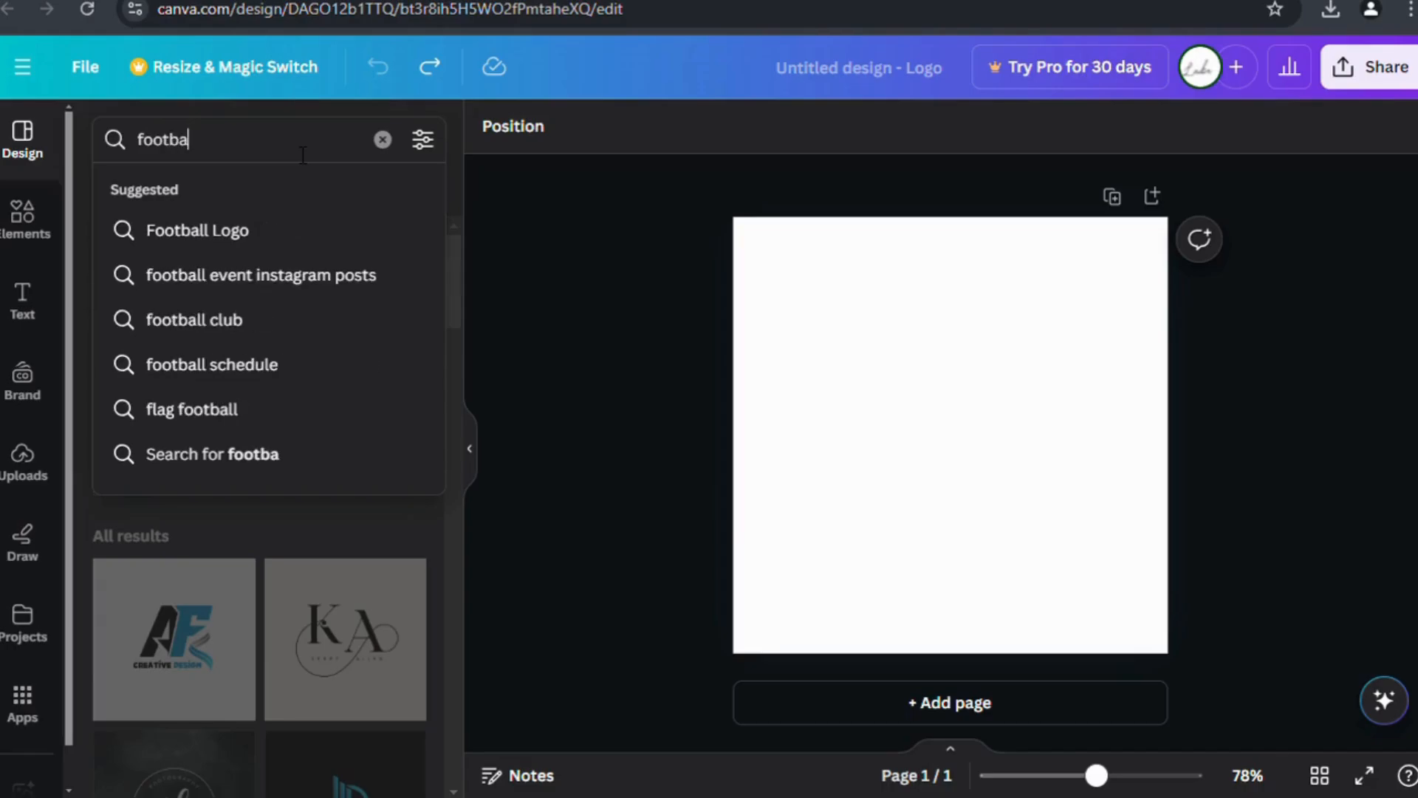
click(260, 230)
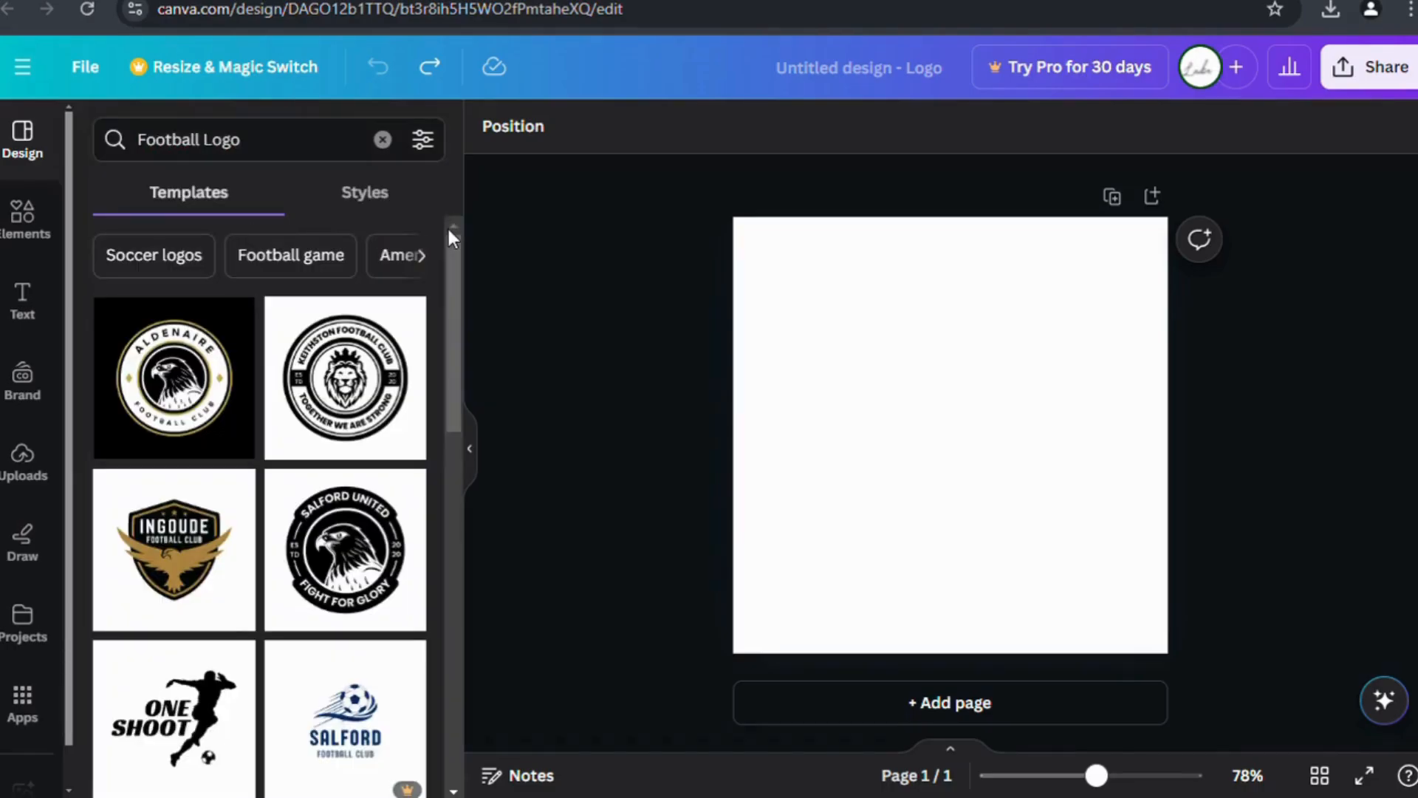
scroll(218, 384, down, 3)
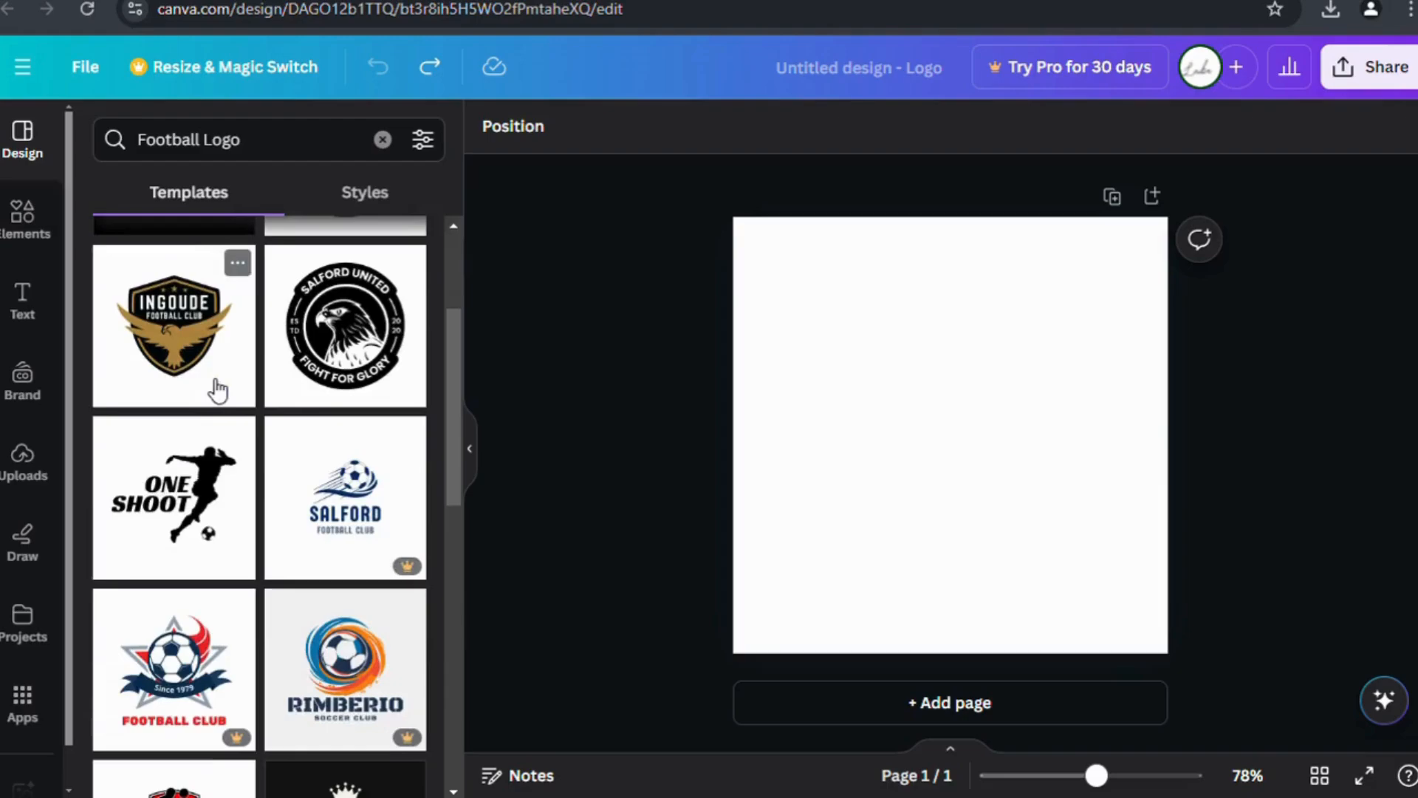
scroll(218, 384, up, 3)
click(218, 384)
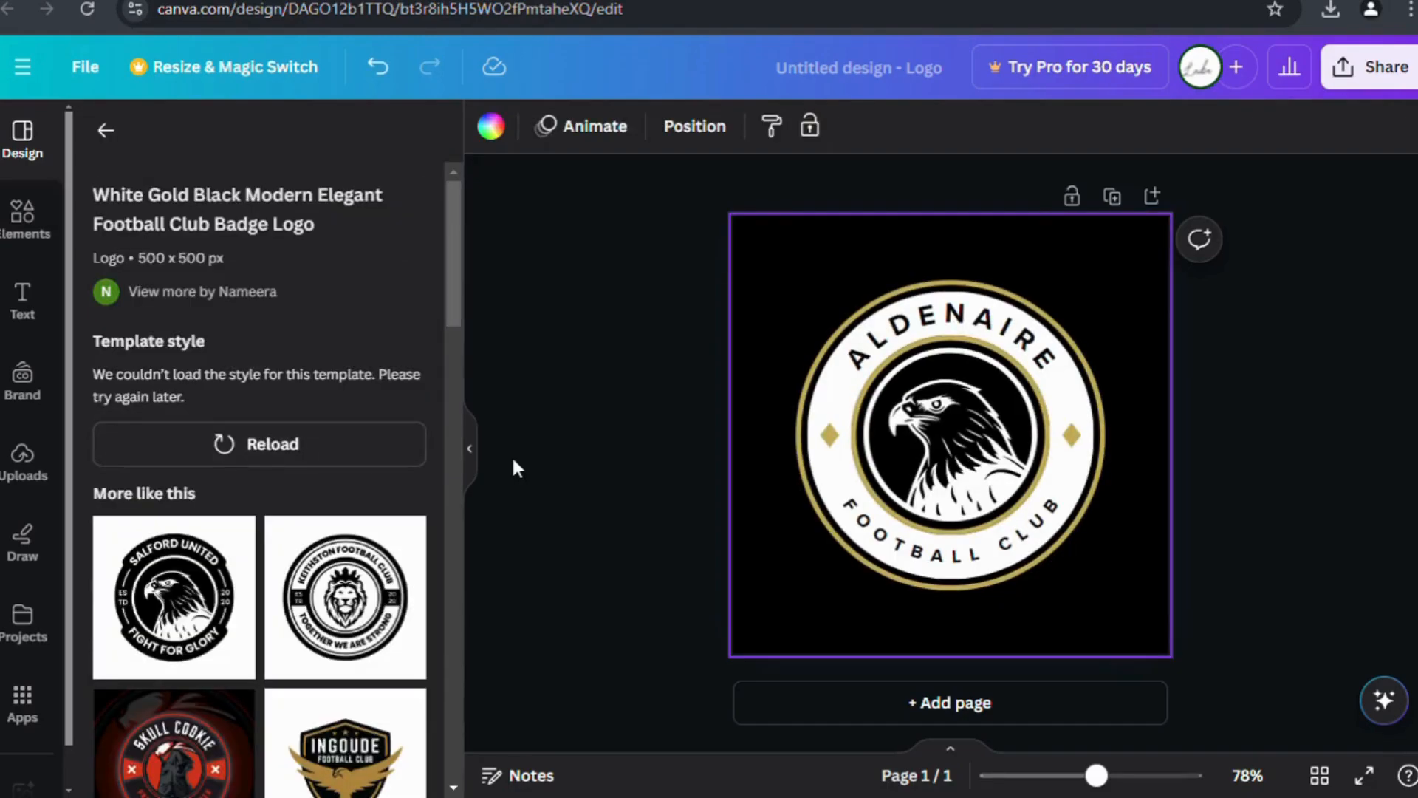
click(106, 130)
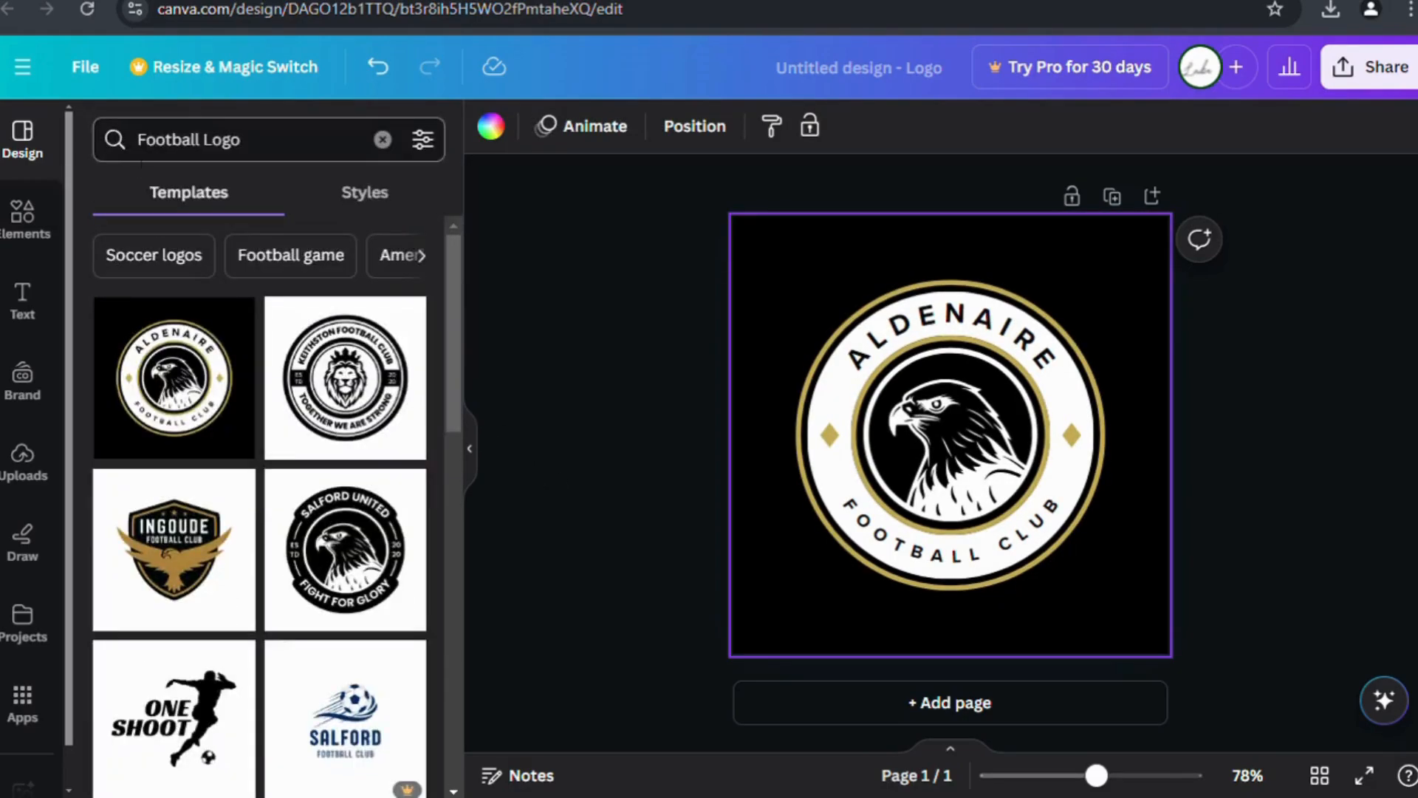
Delete the badge's eagle picture and dark inner circle.
click(1067, 410)
click(967, 439)
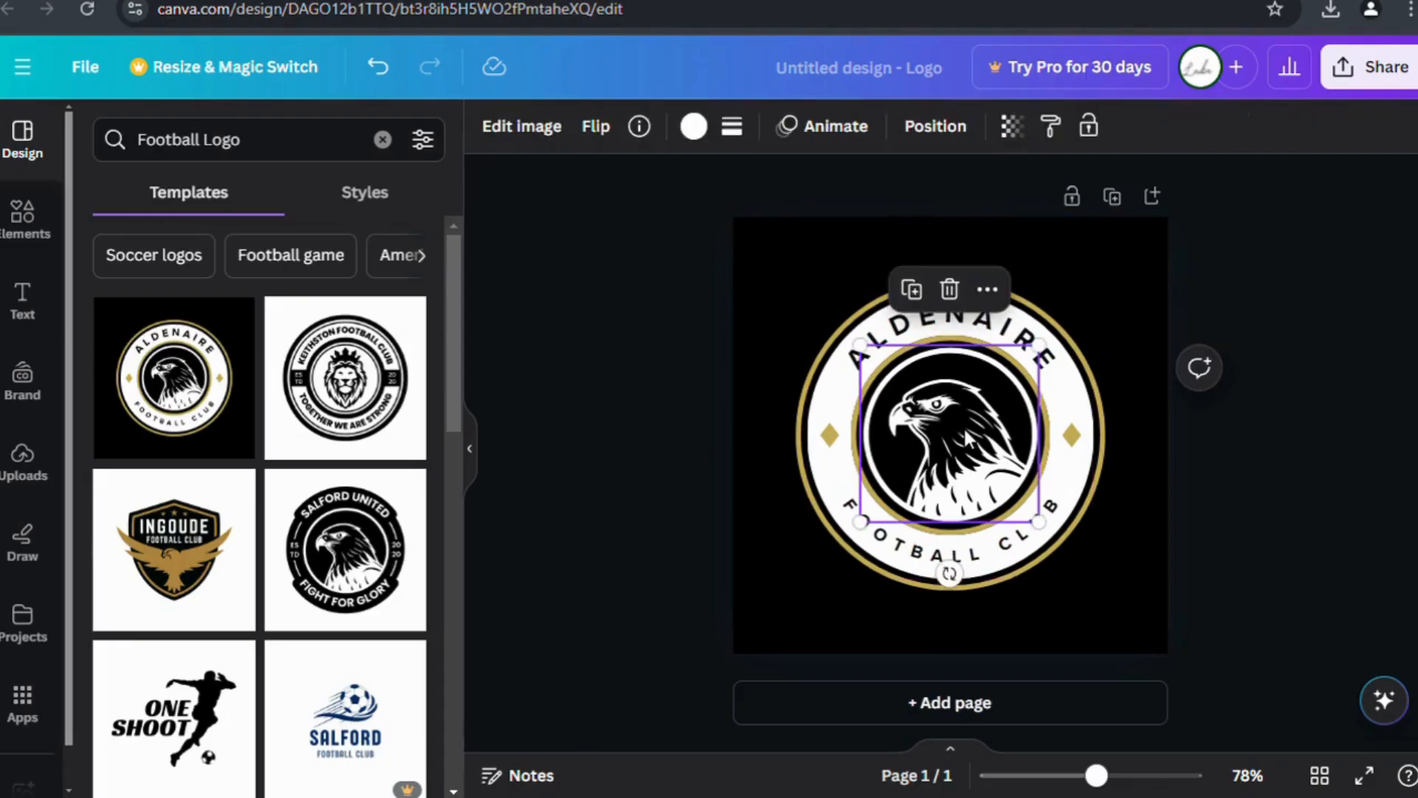
click(951, 279)
click(940, 437)
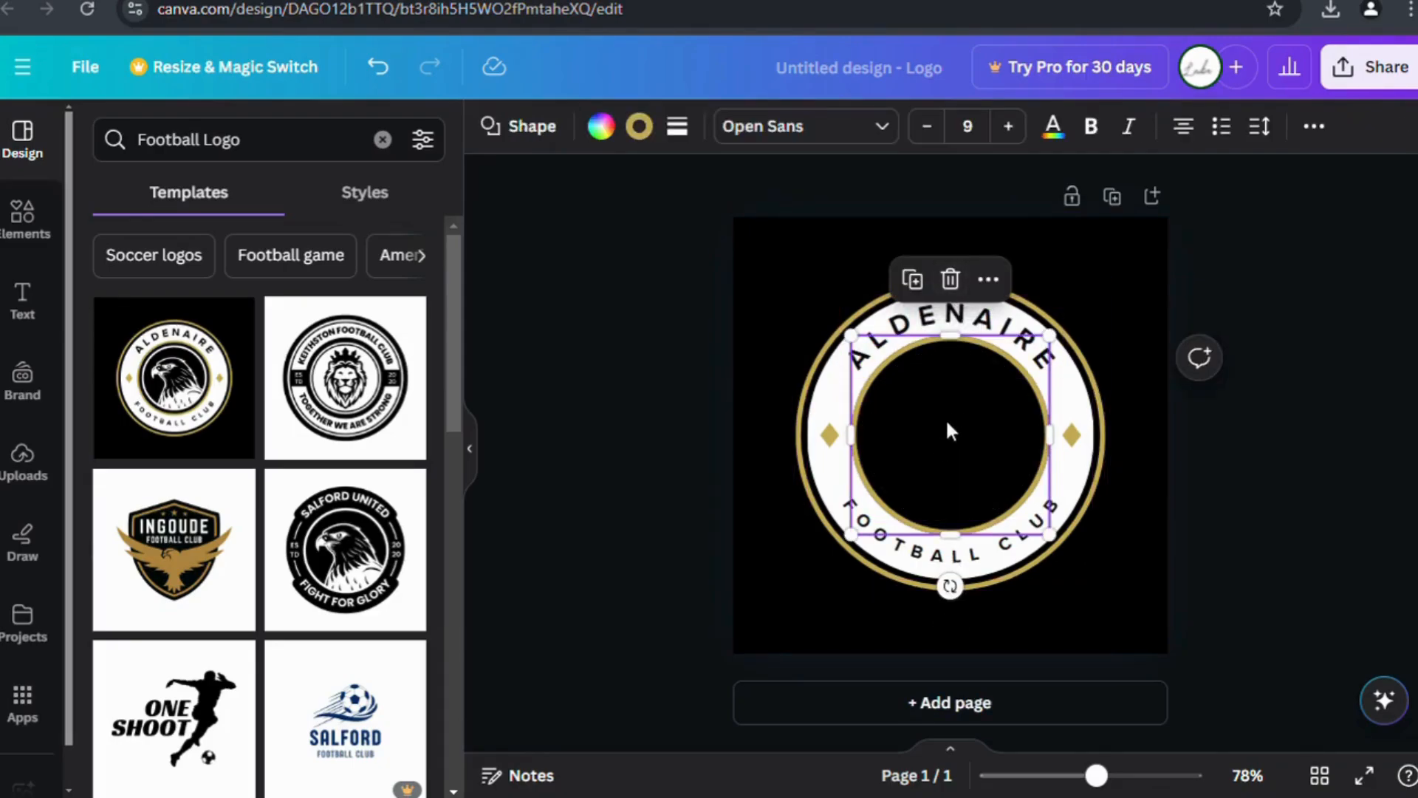
click(950, 280)
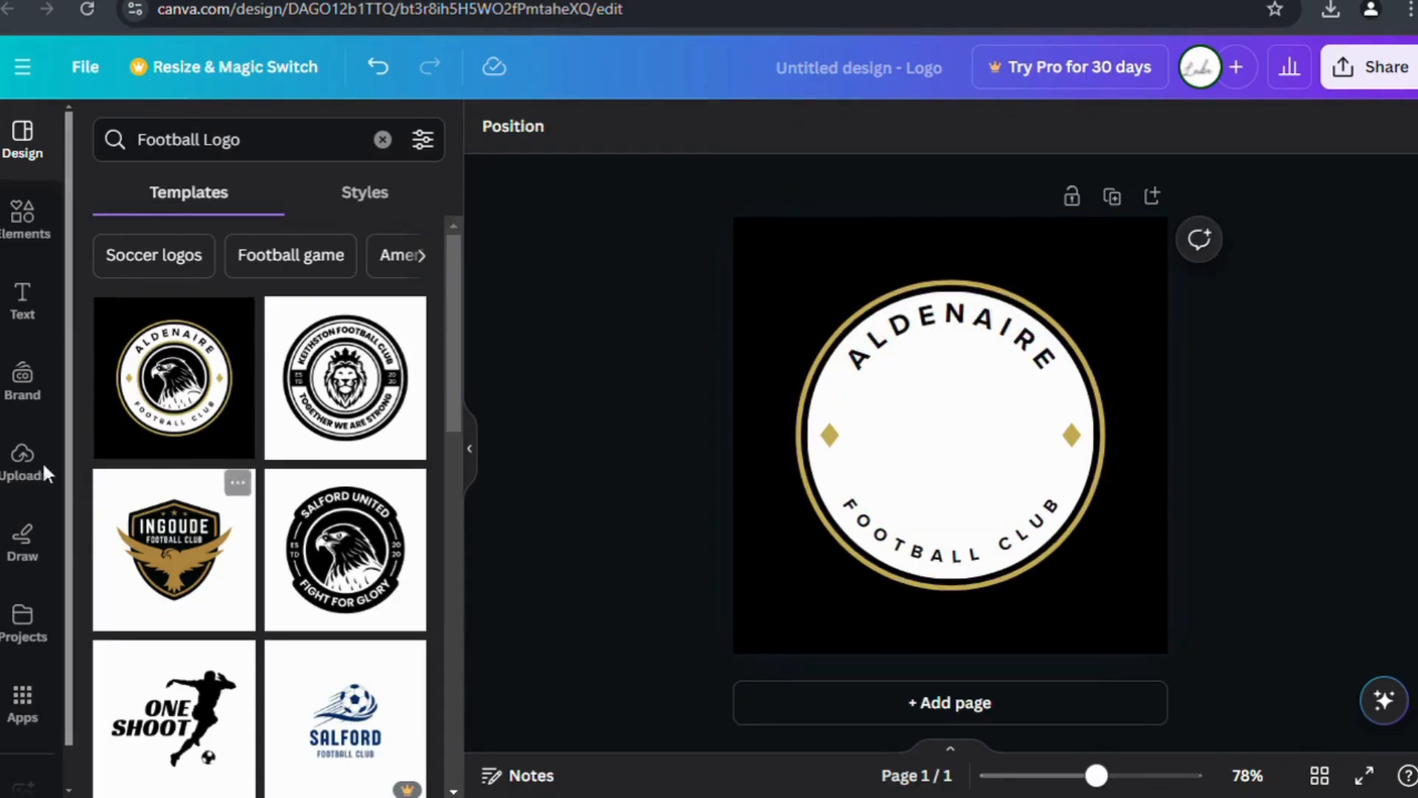
Add a circular photo frame from Elements and centre it in the badge.
click(23, 299)
click(38, 233)
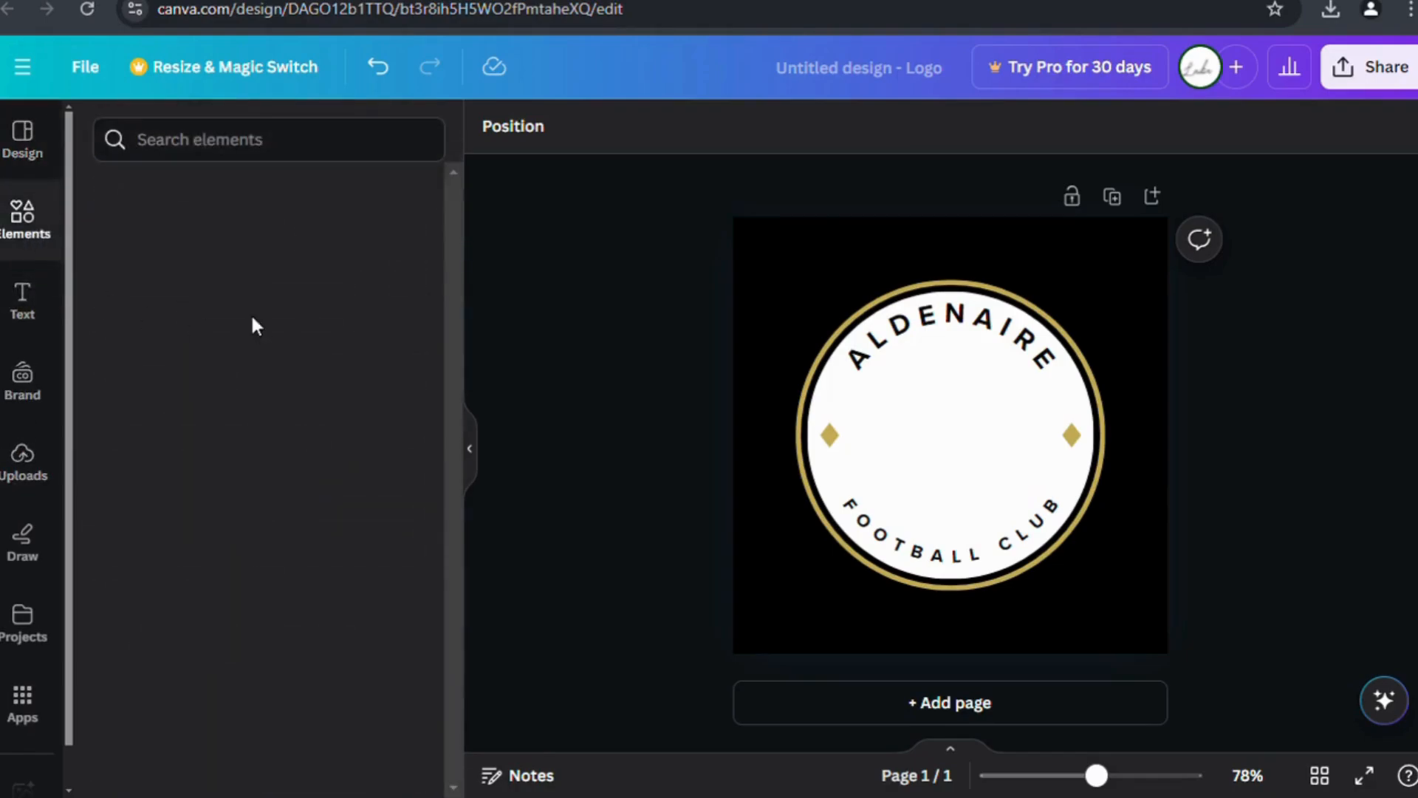
scroll(291, 484, down, 10)
scroll(303, 500, down, 12)
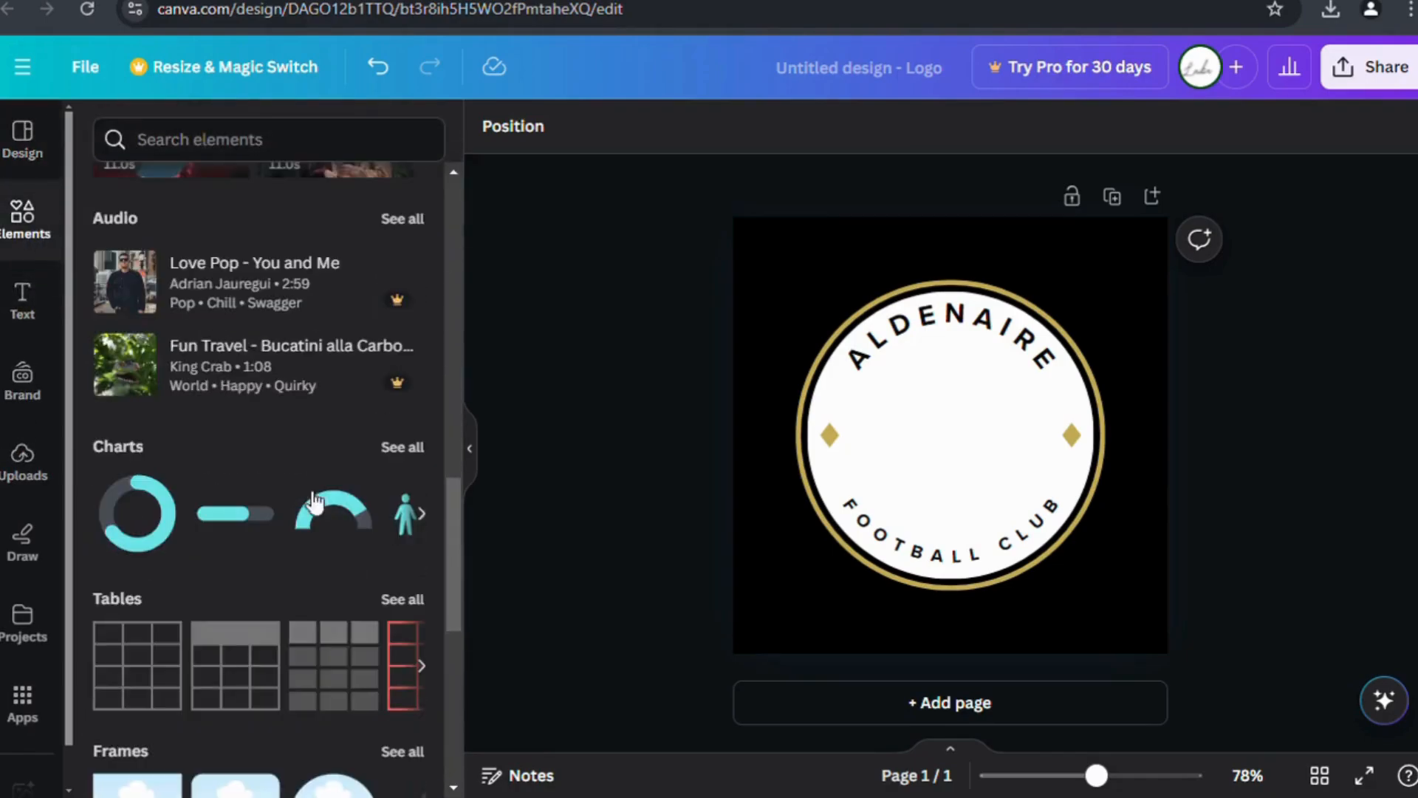
click(338, 266)
drag(922, 456, 934, 461)
Enlarge the outer circle to 400 by 400 and the inner white circle to about 347.
click(808, 517)
click(756, 552)
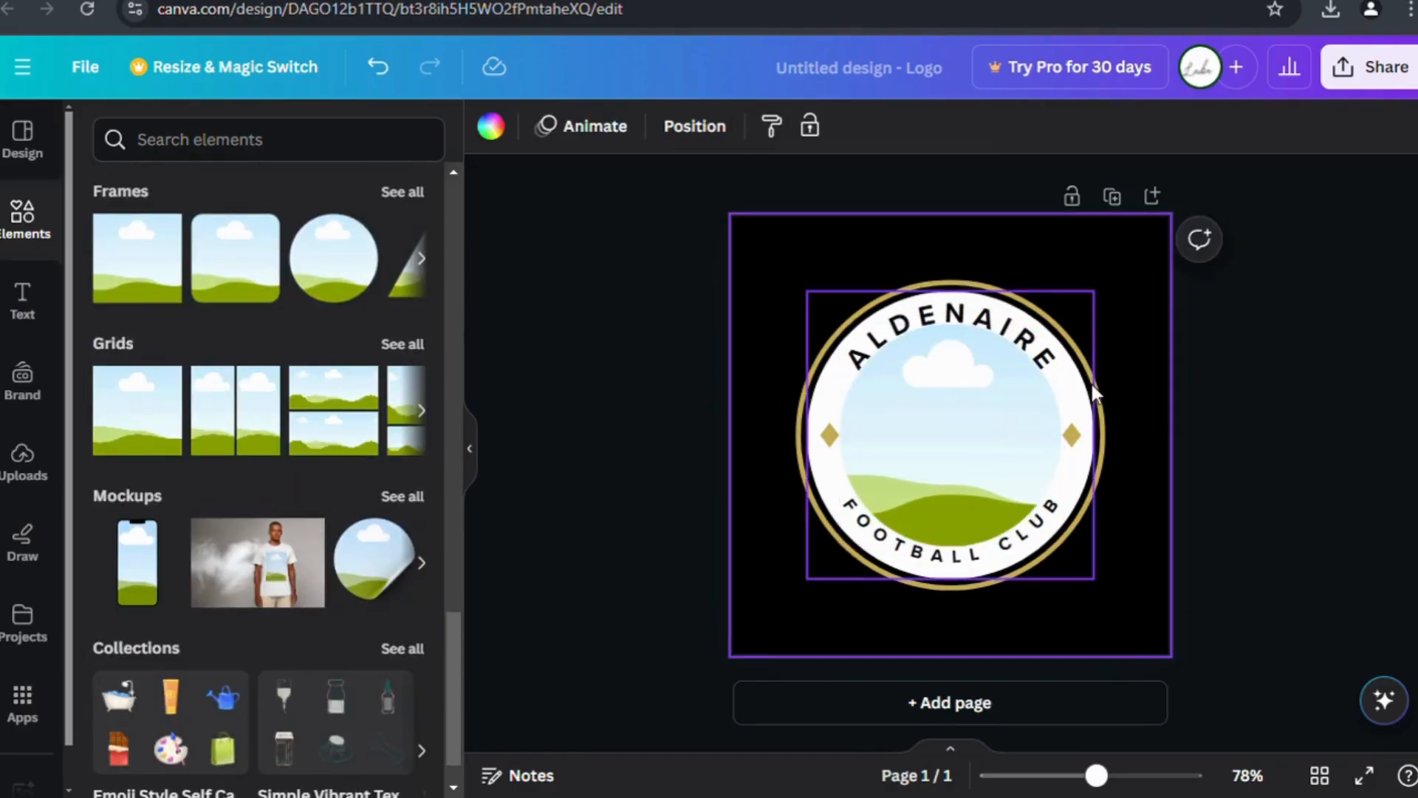
click(1098, 412)
drag(1117, 294, 1123, 265)
drag(808, 602, 790, 614)
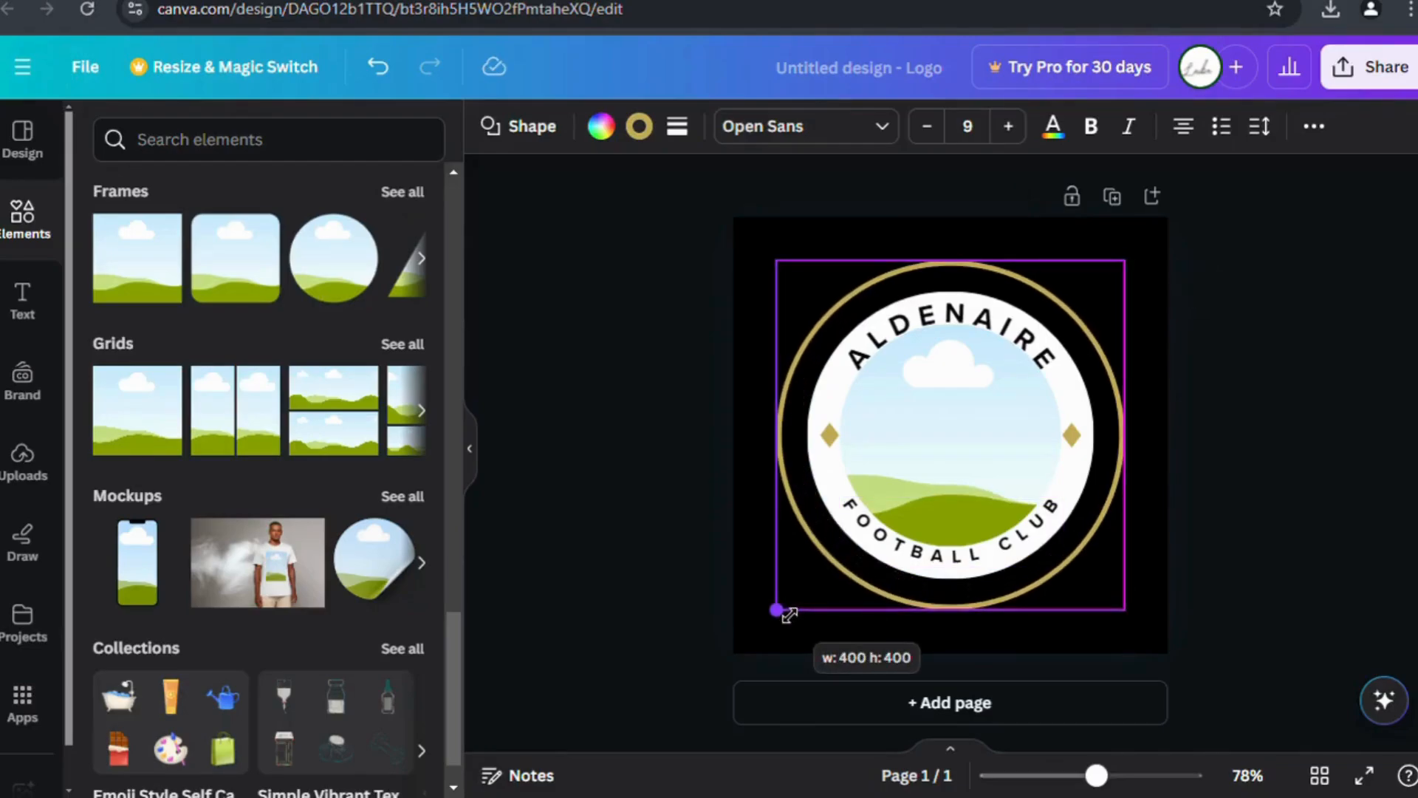
click(1071, 465)
drag(1108, 312, 1109, 286)
drag(818, 591, 818, 608)
Spread the gold diamonds outward, lower FOOTBALL CLUB, and raise ALDENAIRE about 20 px.
click(918, 424)
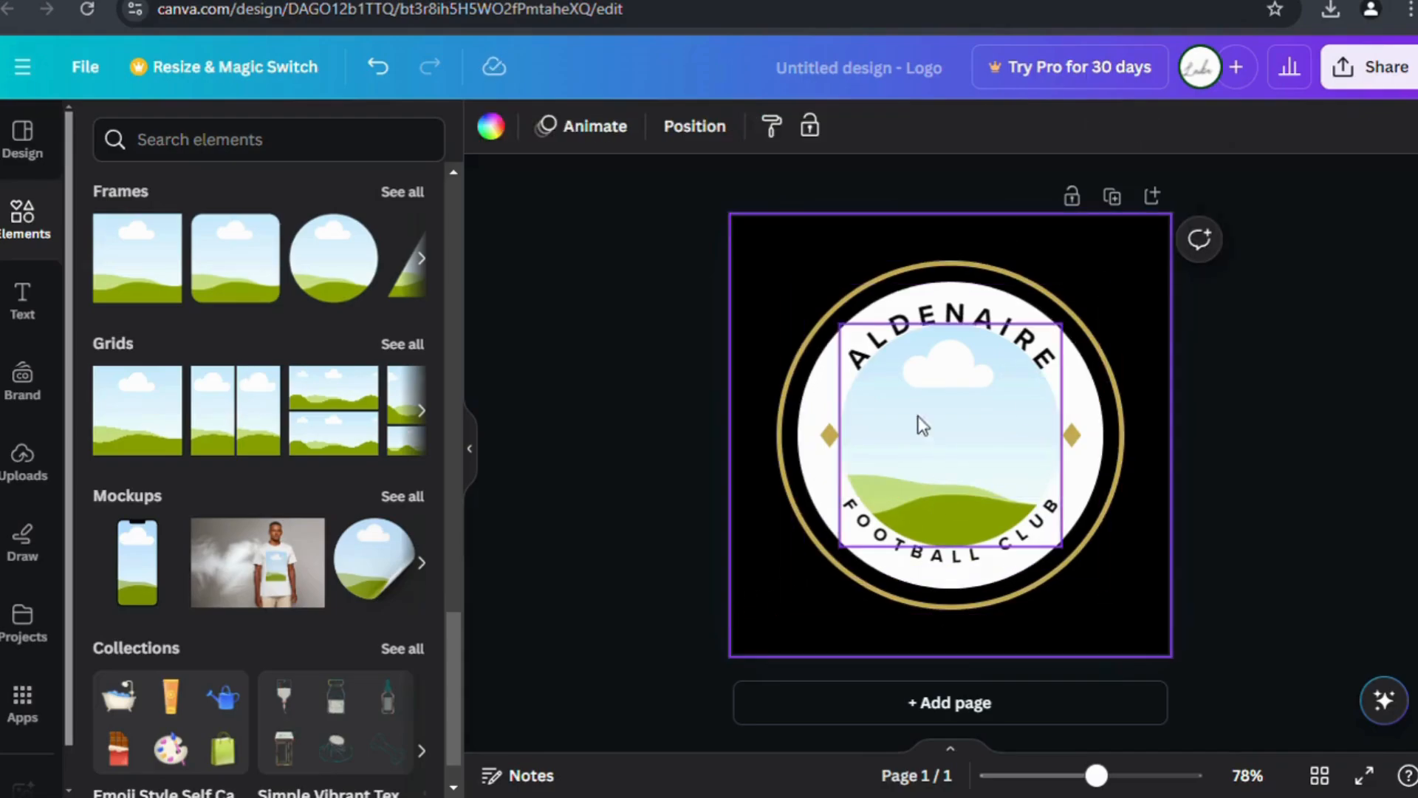
drag(830, 435, 821, 433)
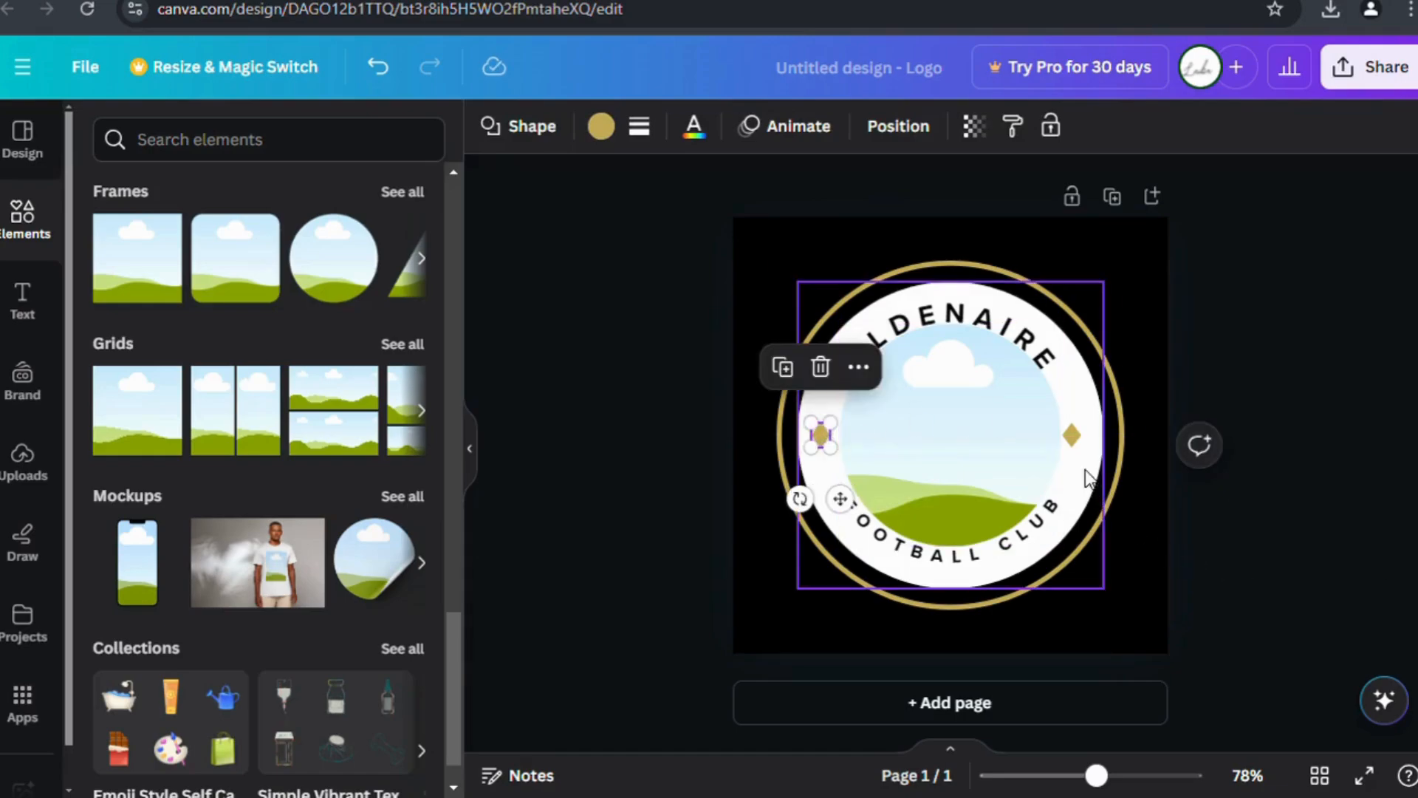
click(1072, 435)
drag(1072, 435, 1080, 435)
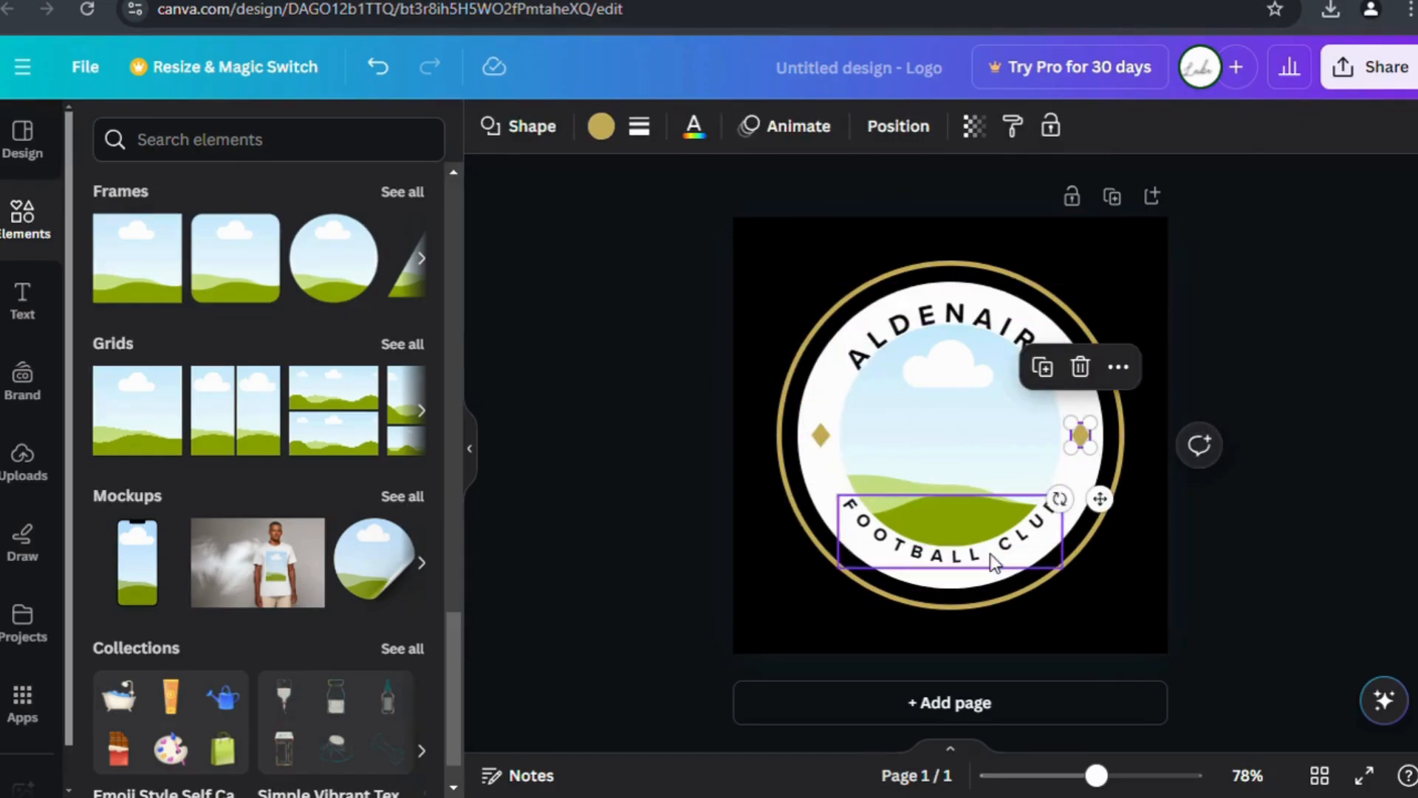
drag(992, 561, 1001, 570)
click(991, 331)
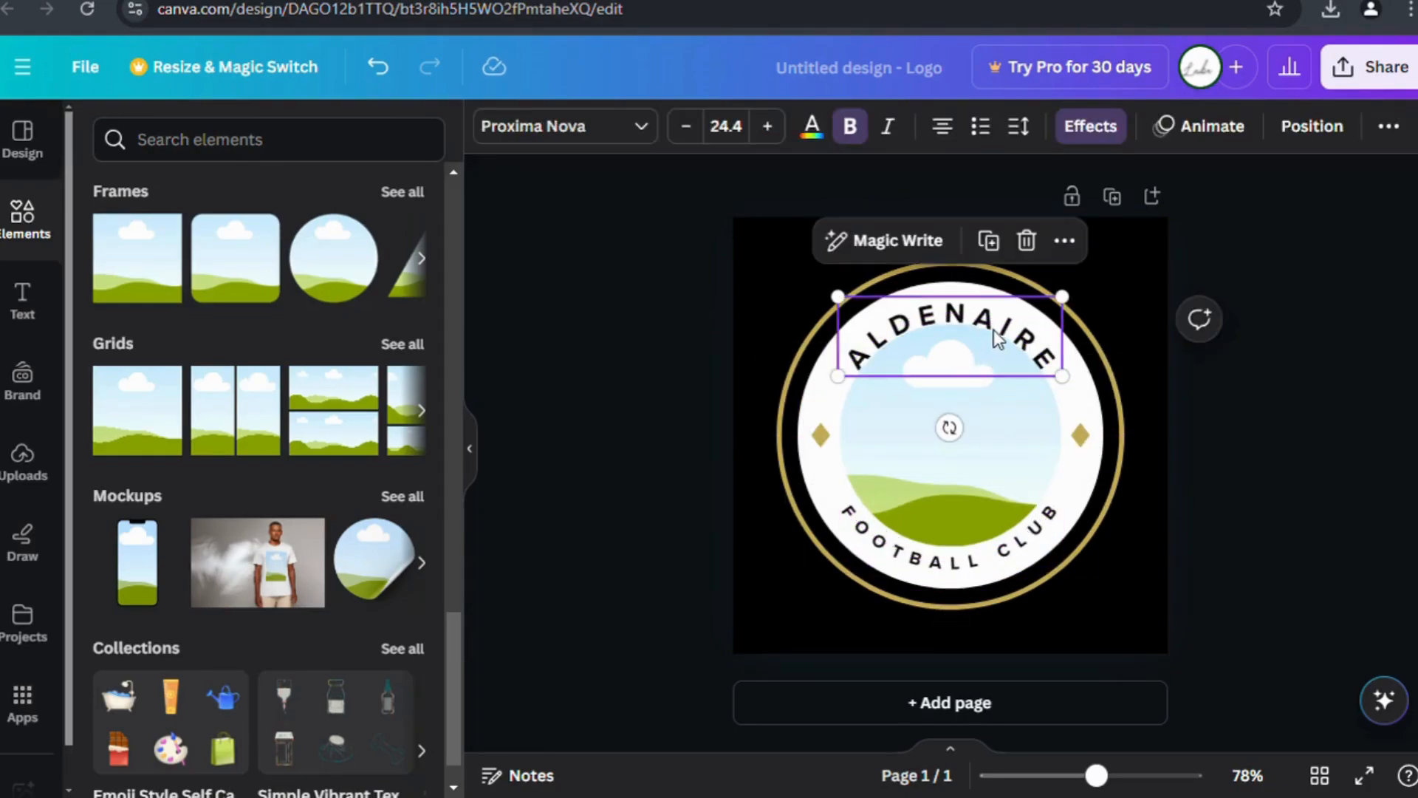
drag(998, 337, 997, 322)
With the photo frame selected, go to Uploads and begin a file upload.
click(872, 477)
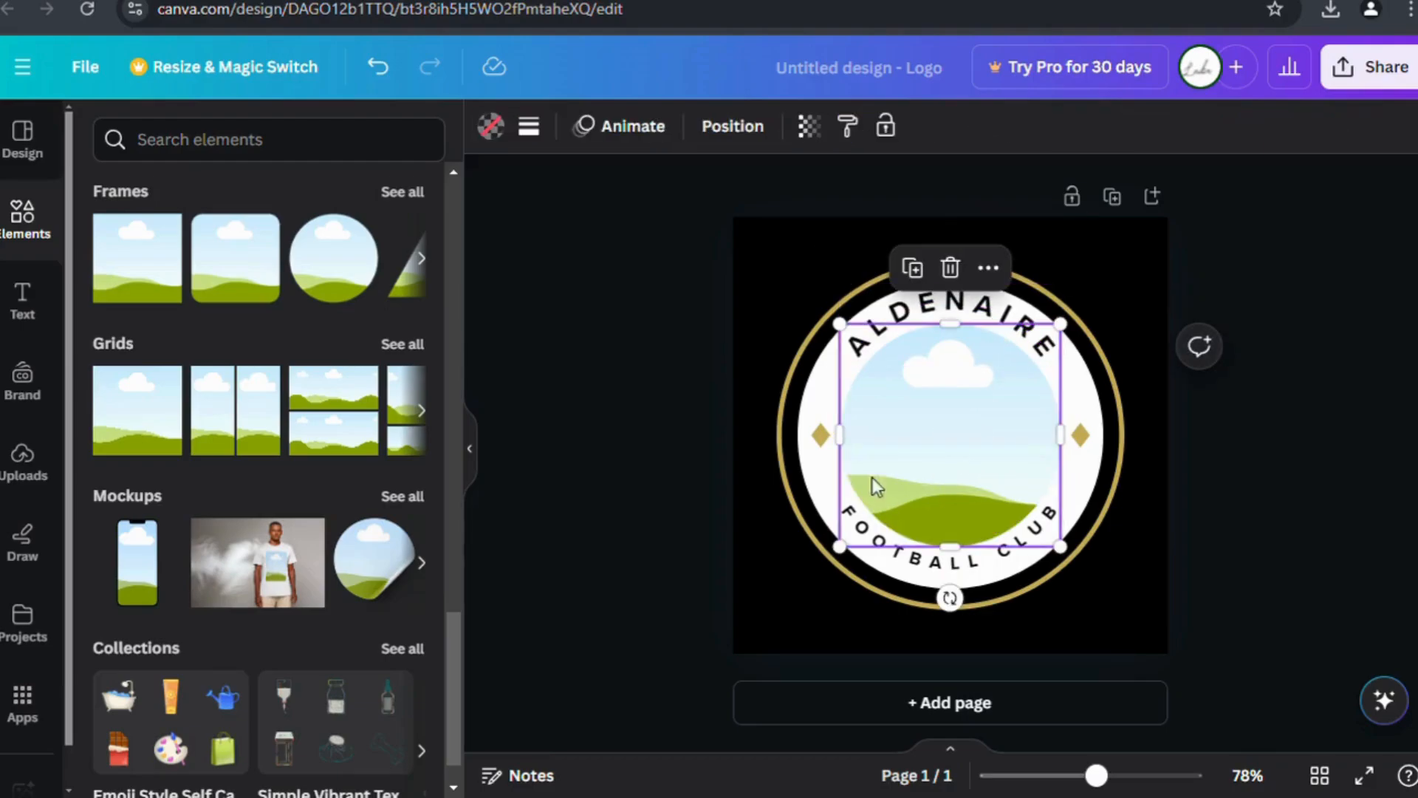
click(28, 476)
click(360, 203)
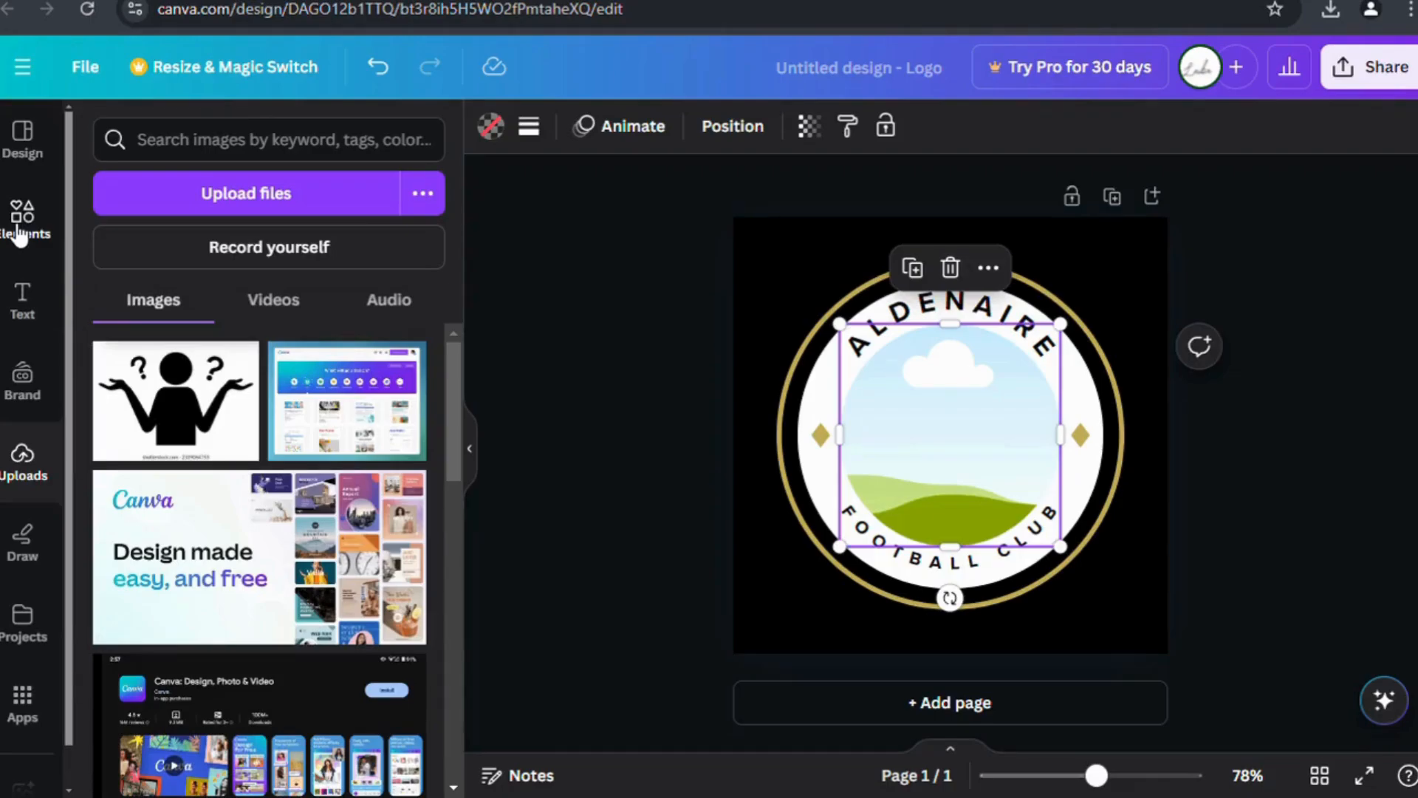
Upload the wolf image and drop it into the badge's circular centre frame.
click(388, 301)
click(181, 308)
click(42, 244)
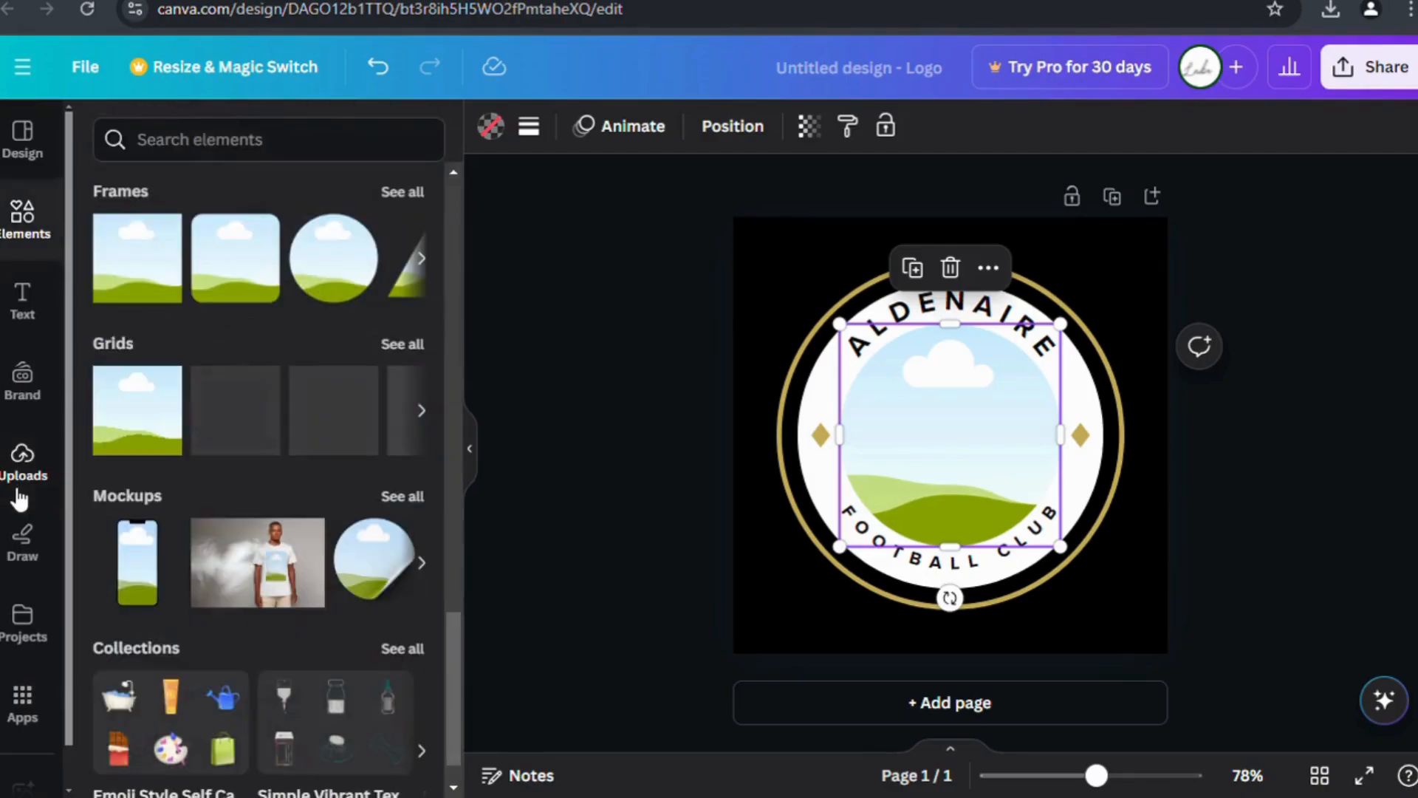
click(21, 479)
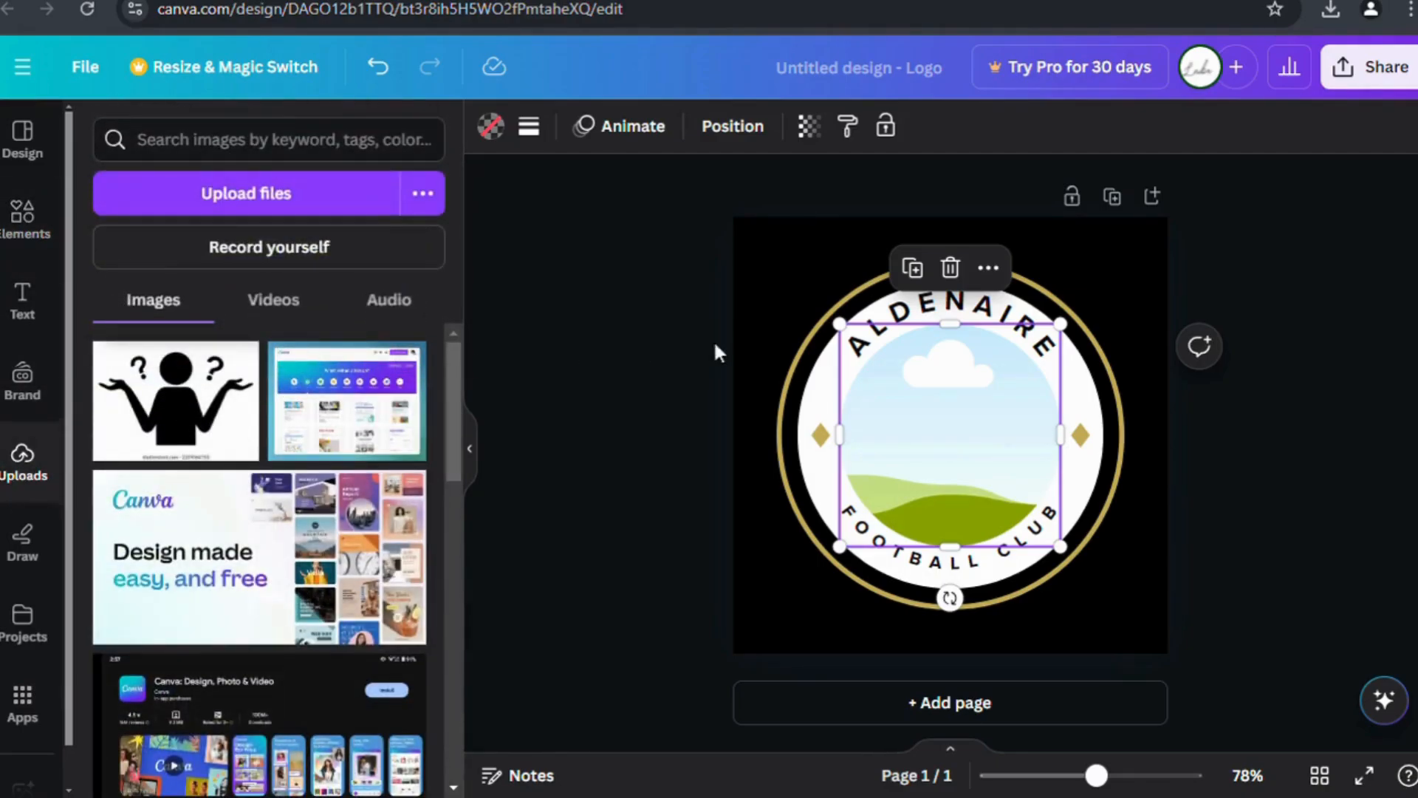
click(1299, 232)
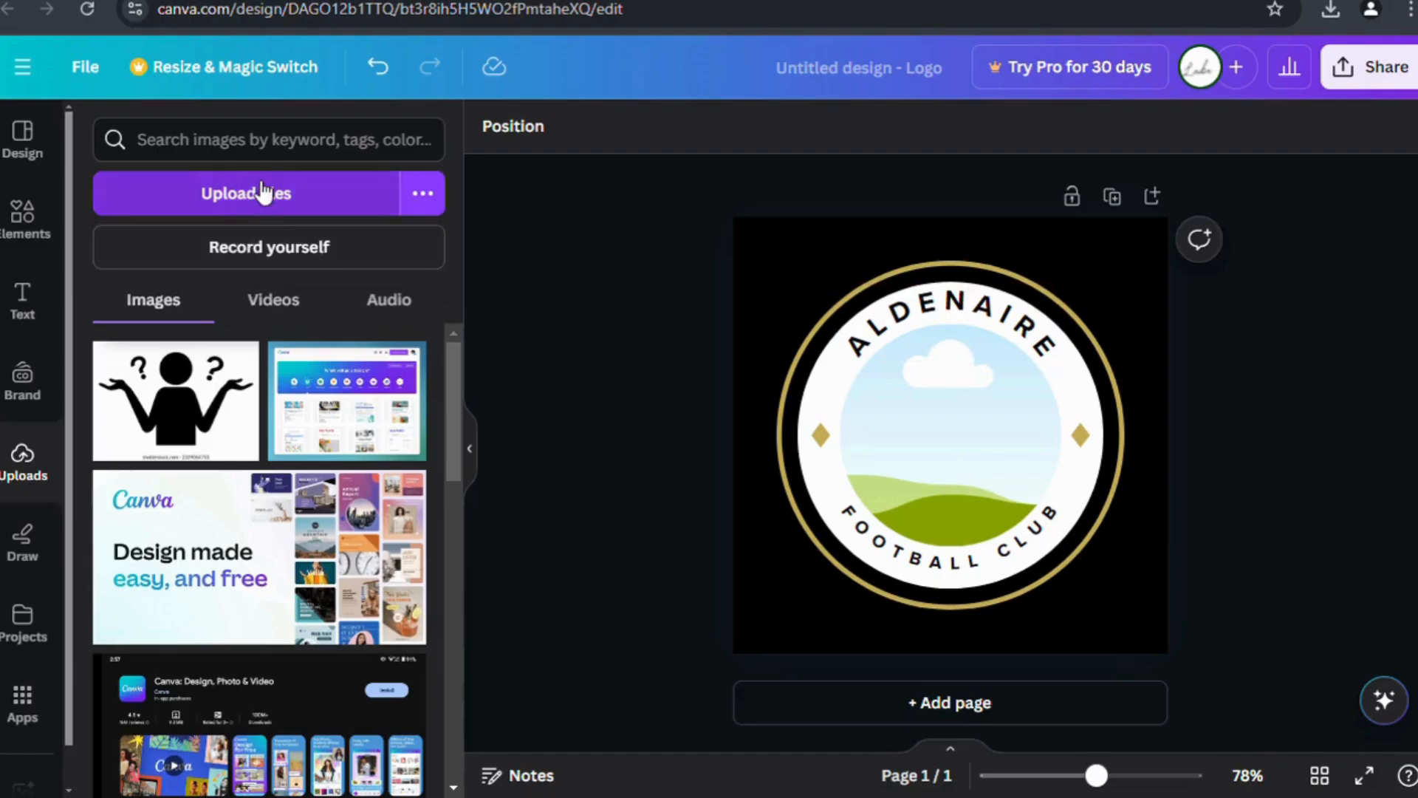
click(264, 195)
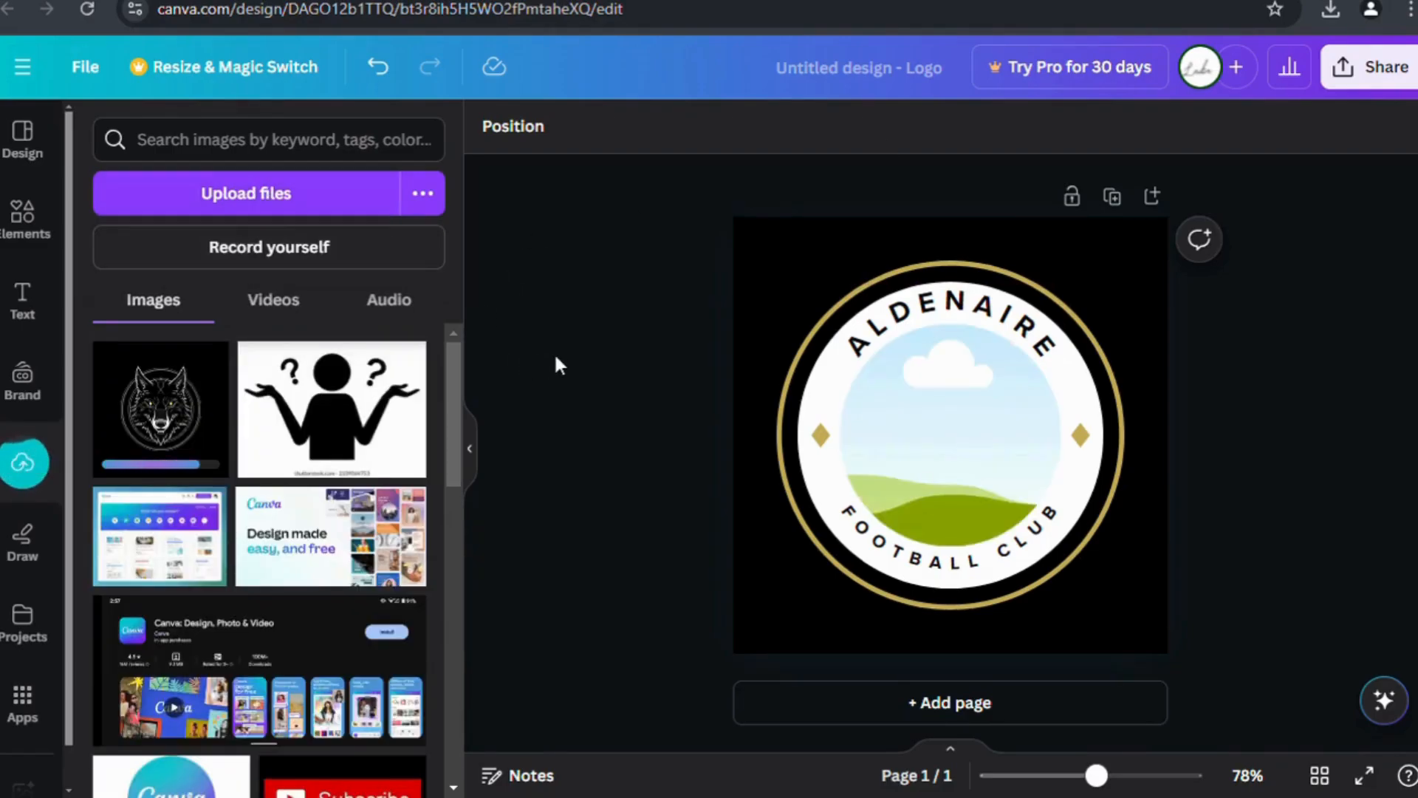
click(177, 425)
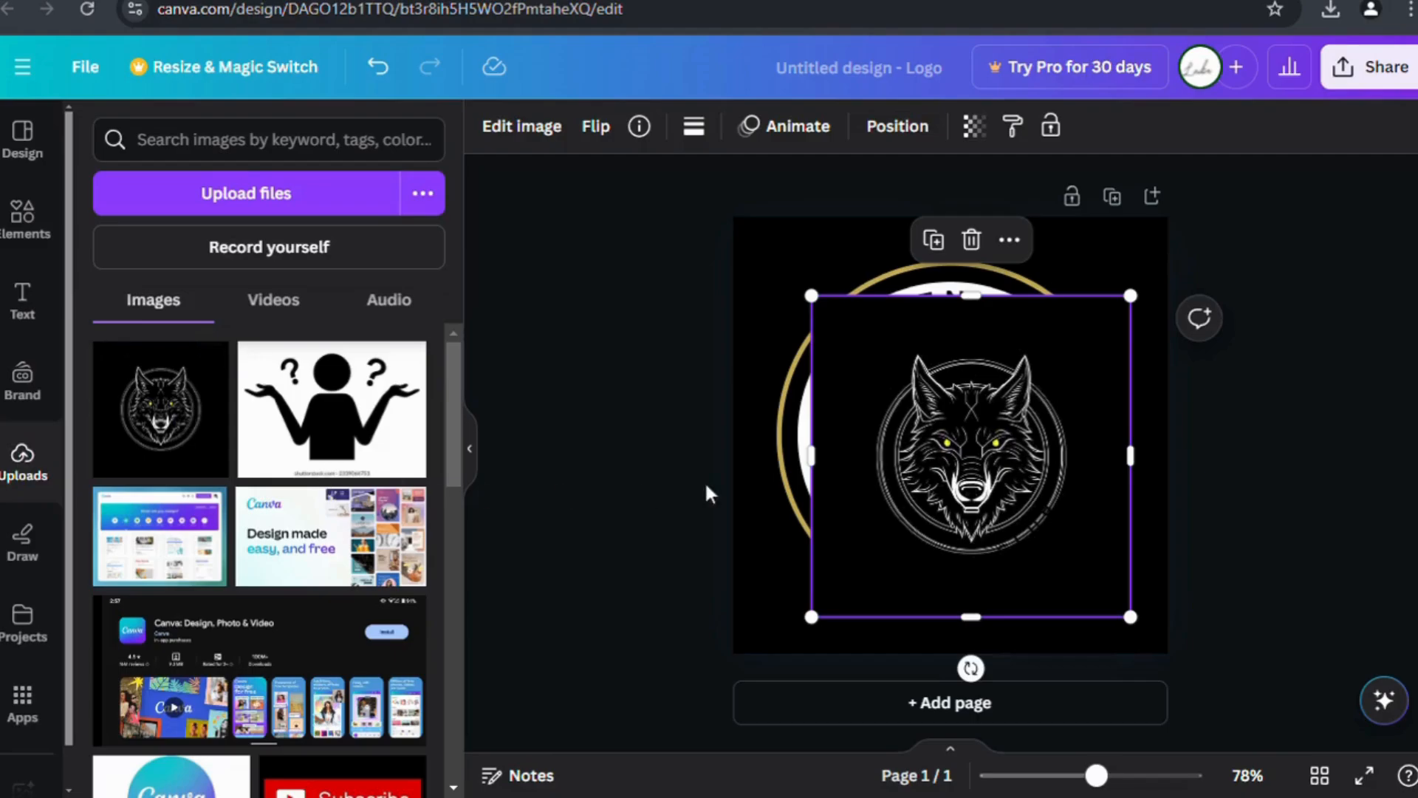
drag(953, 444, 981, 466)
click(22, 159)
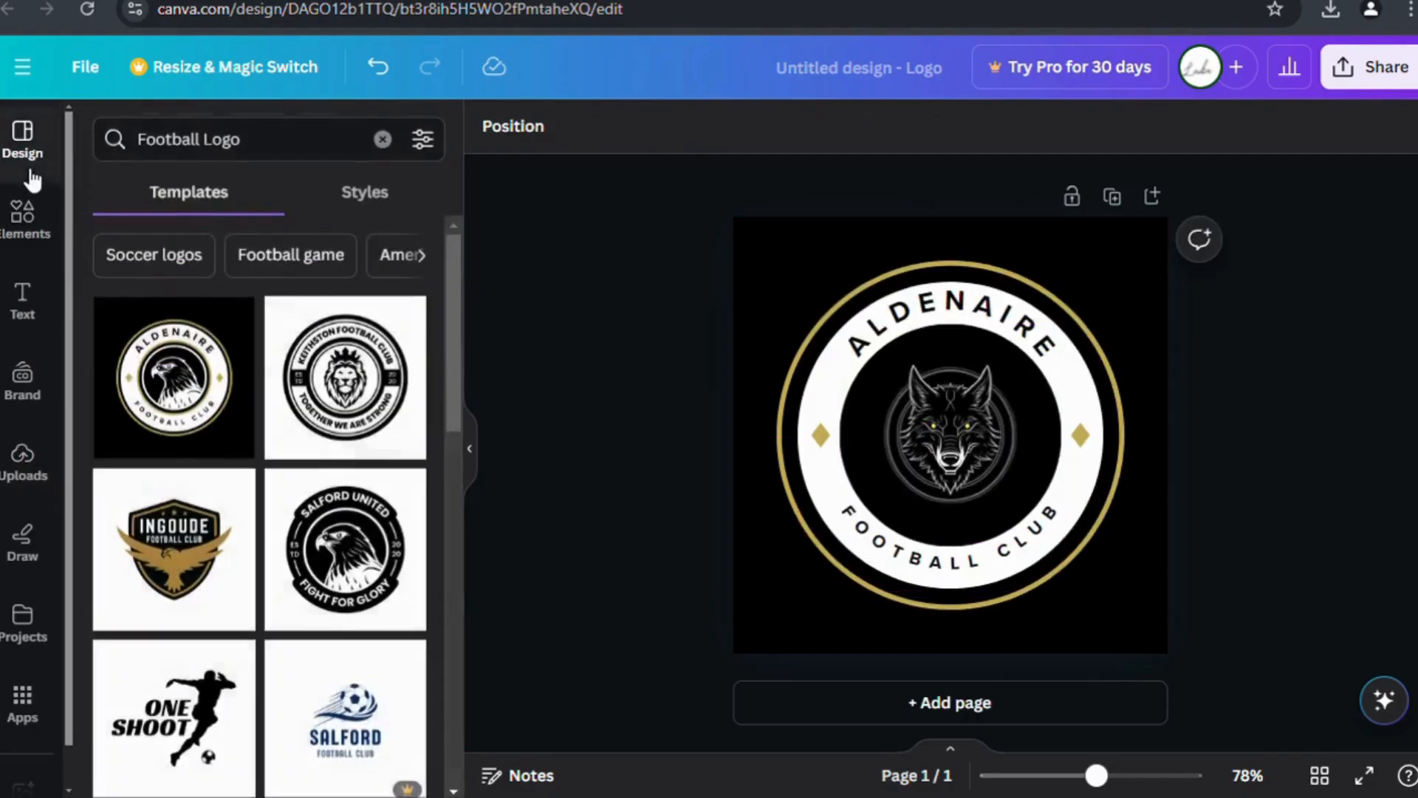
click(1009, 357)
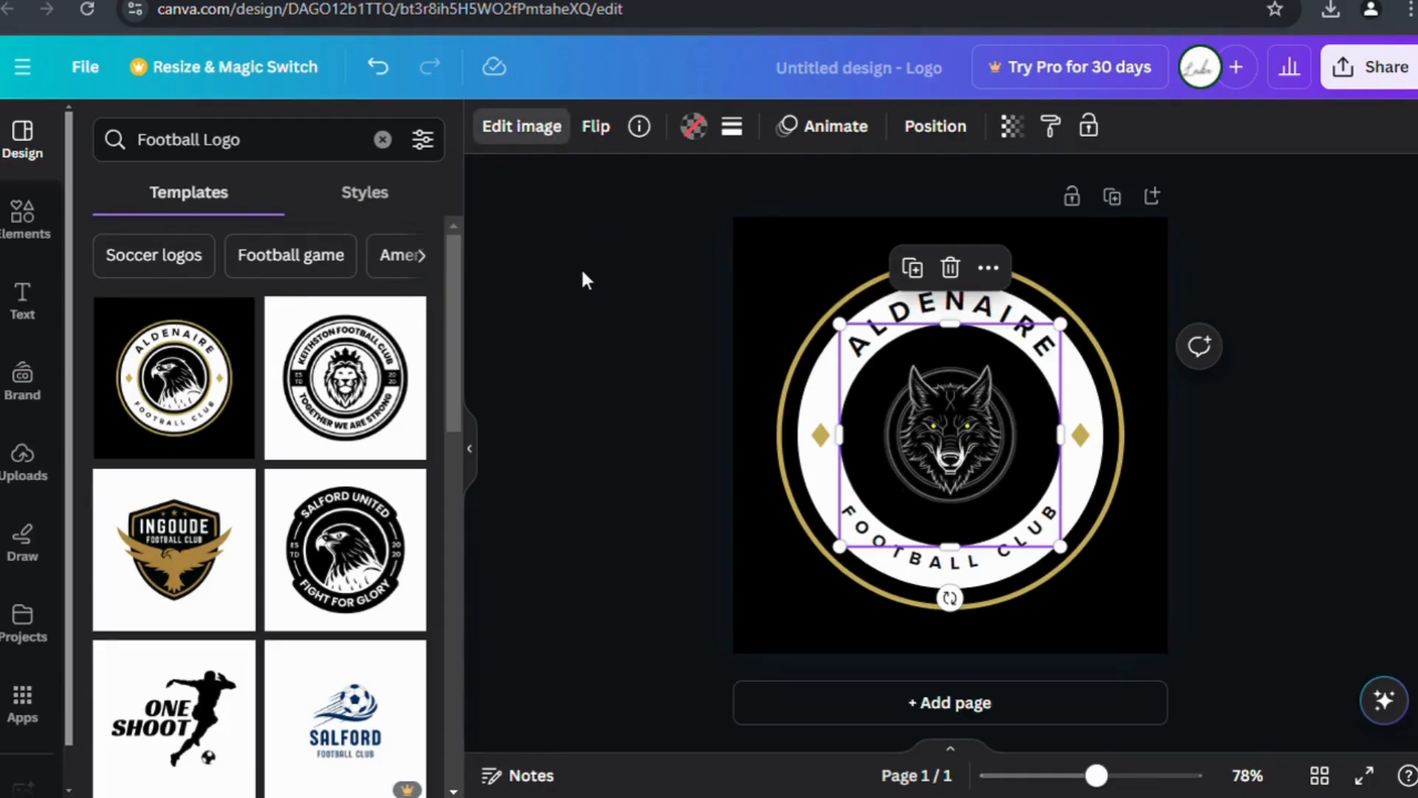
click(536, 146)
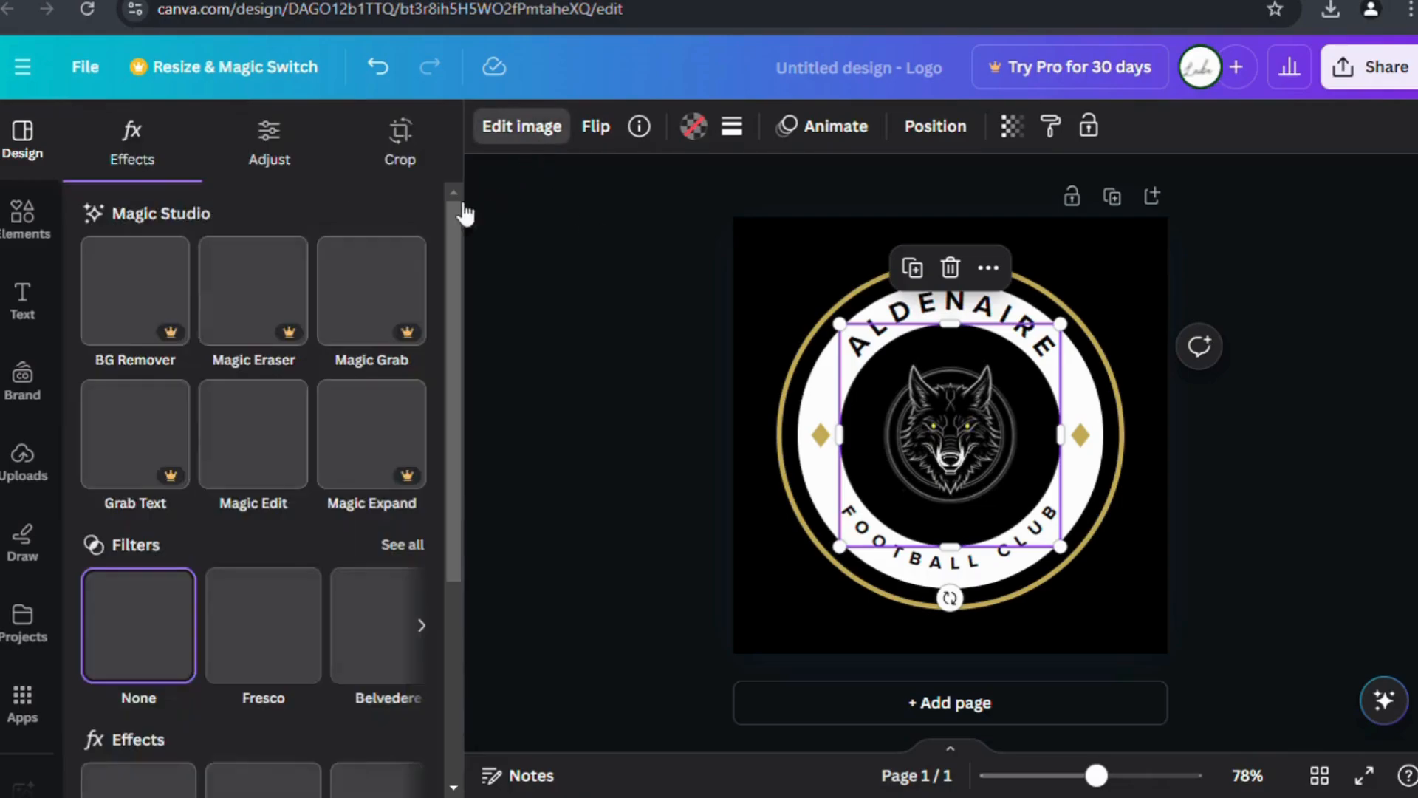
scroll(266, 386, down, 3)
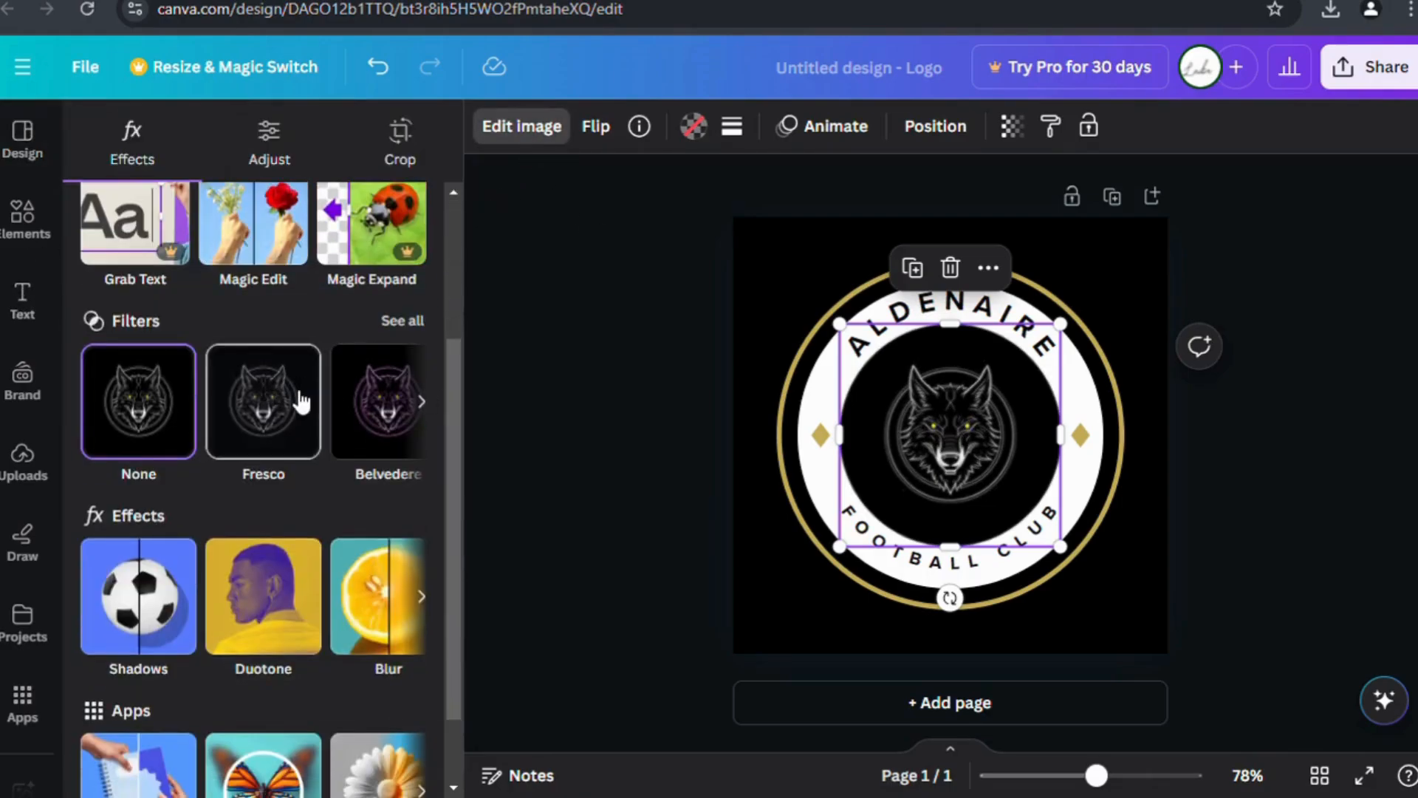
scroll(300, 402, down, 2)
scroll(310, 384, up, 5)
click(401, 164)
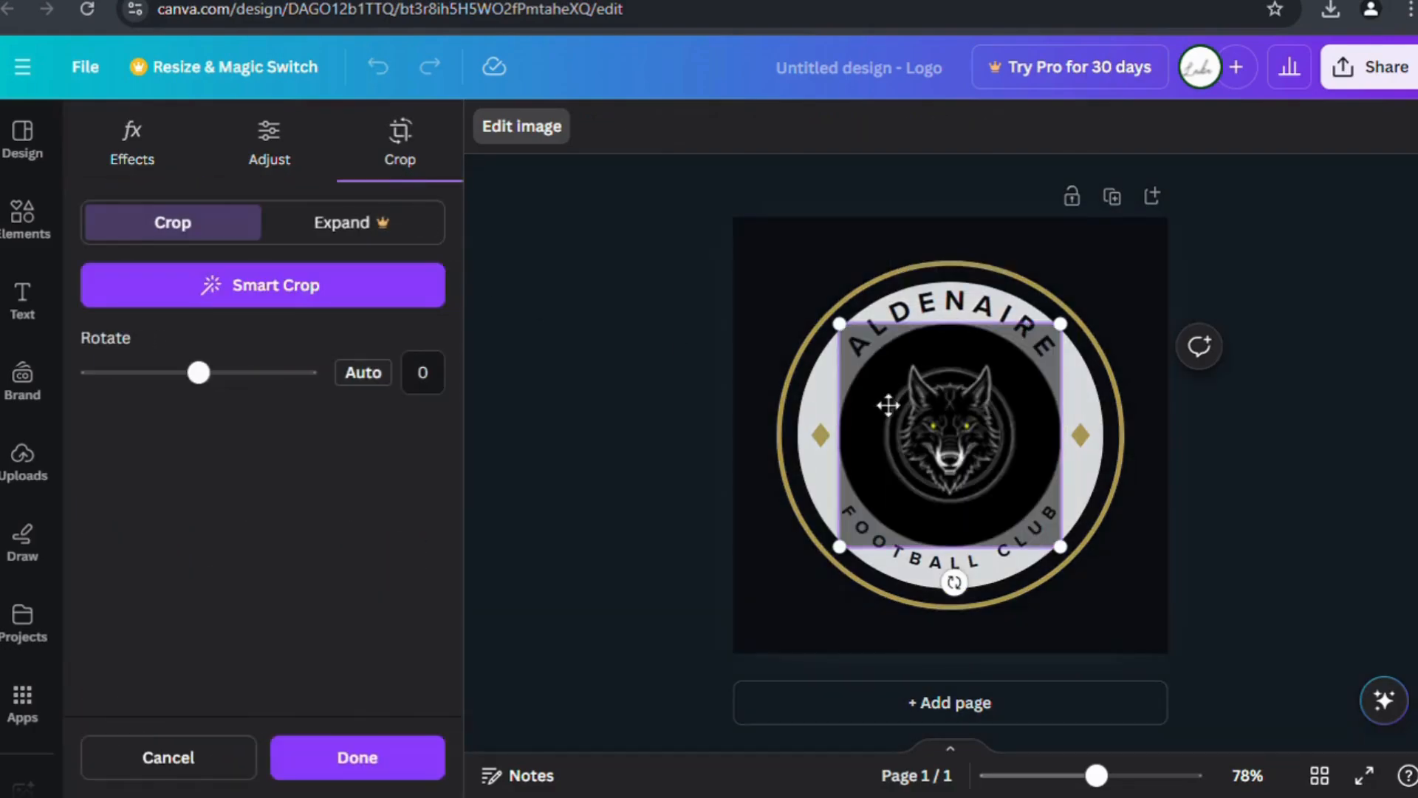
drag(1073, 344, 1007, 380)
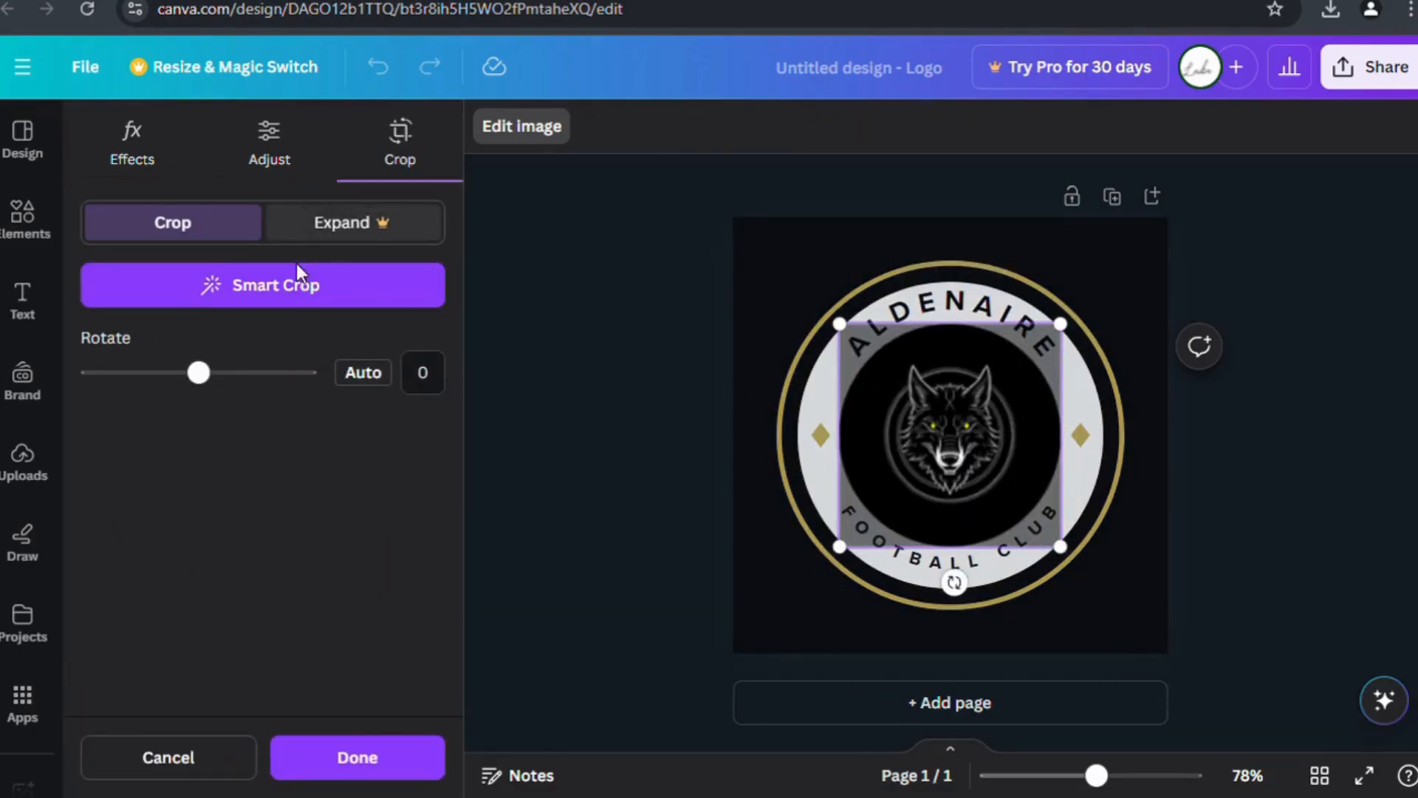
drag(1072, 337, 994, 450)
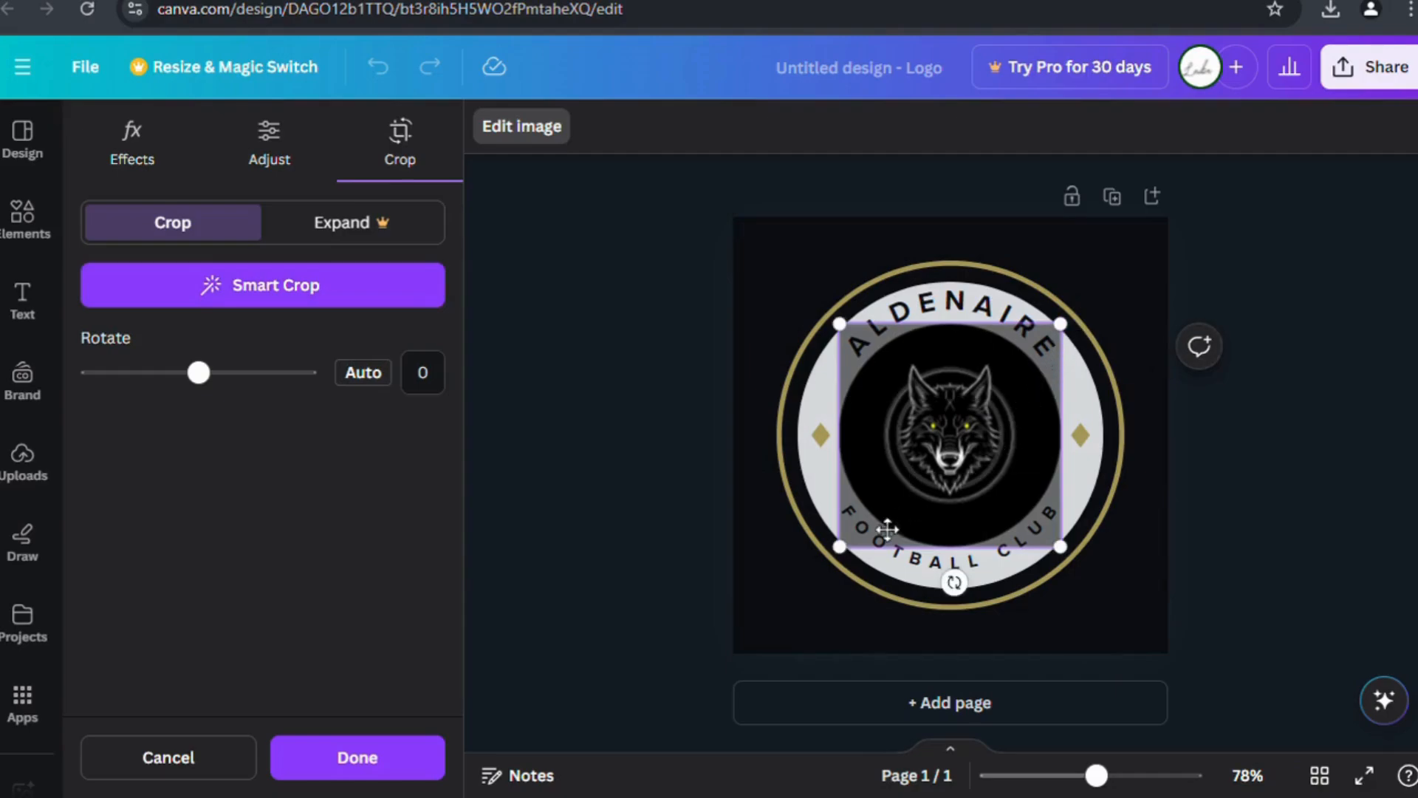
drag(853, 556, 1058, 524)
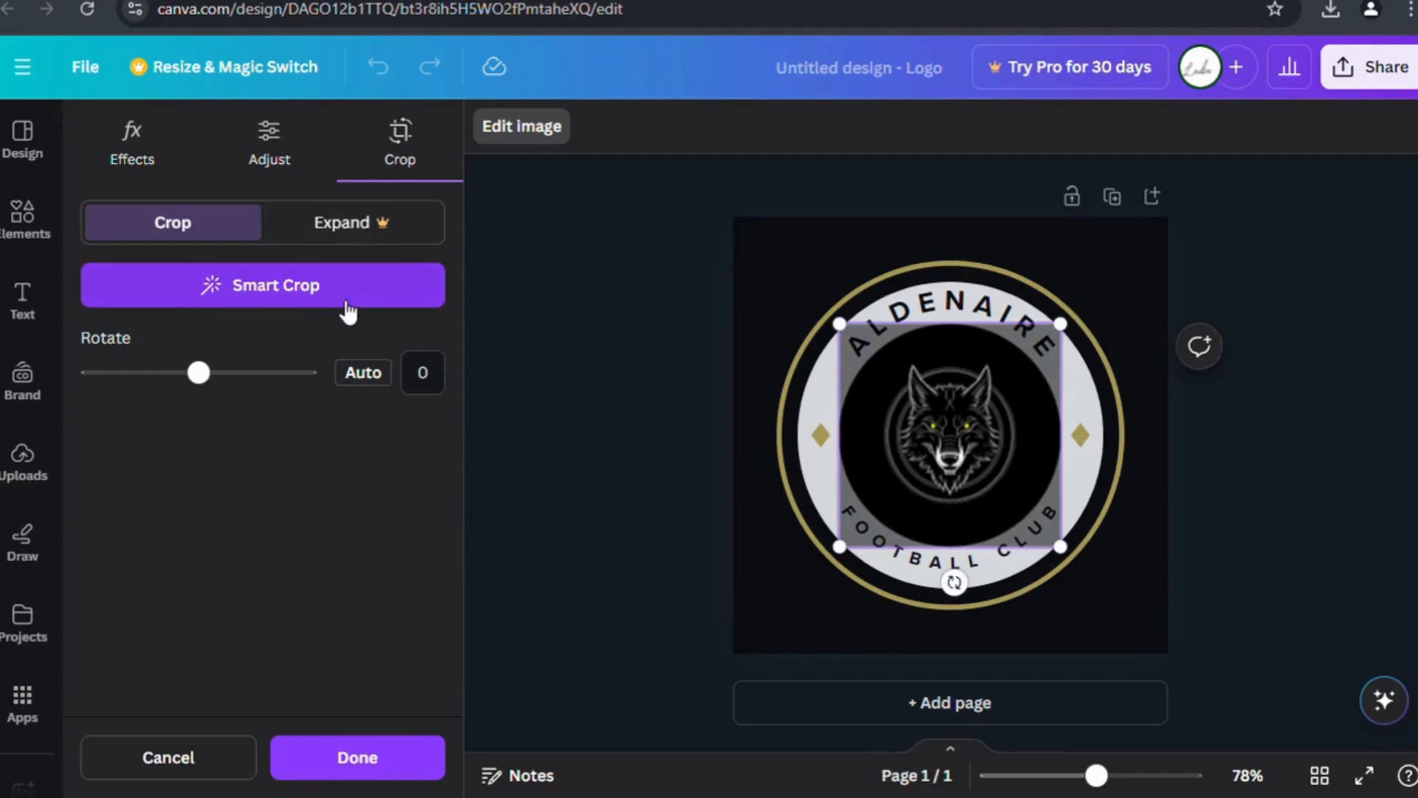
click(279, 156)
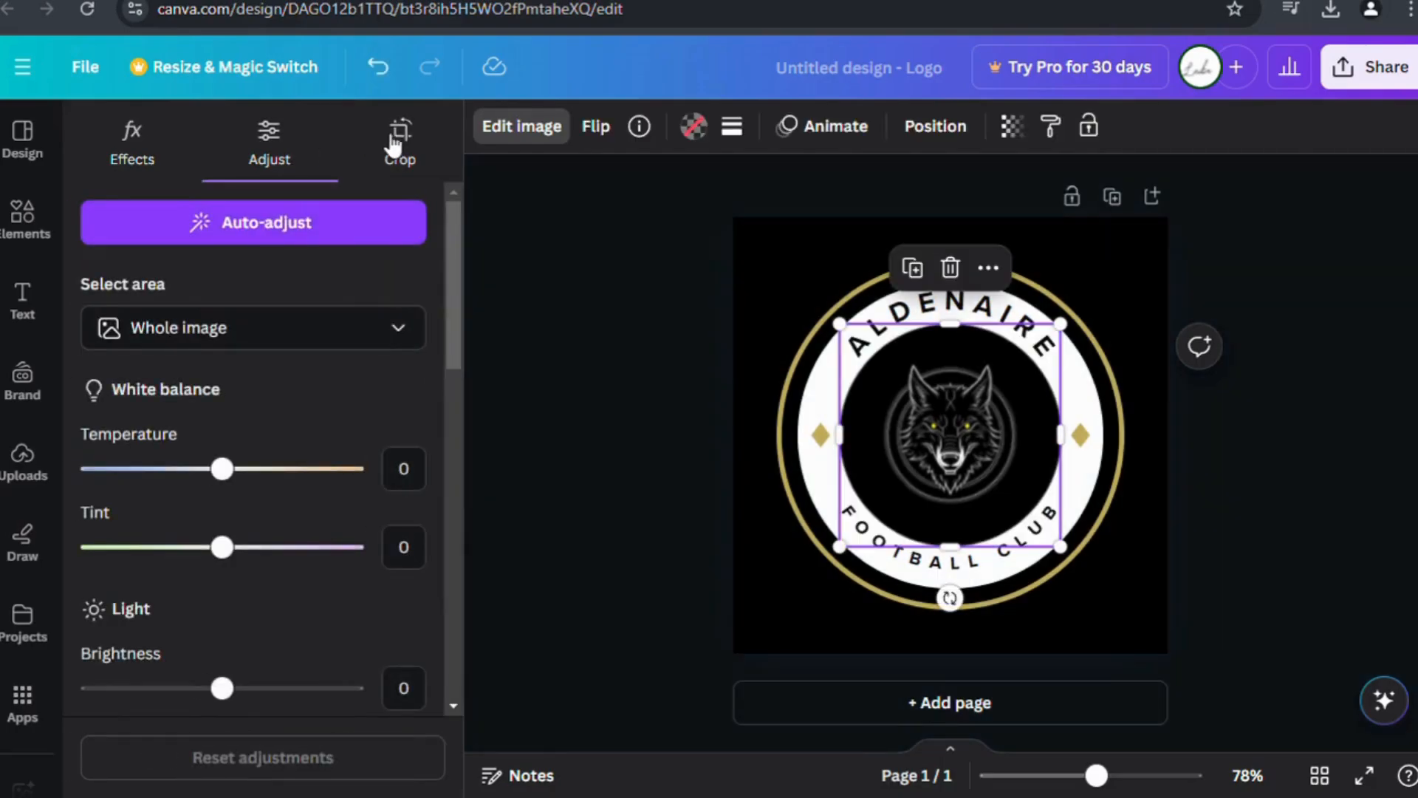
click(402, 142)
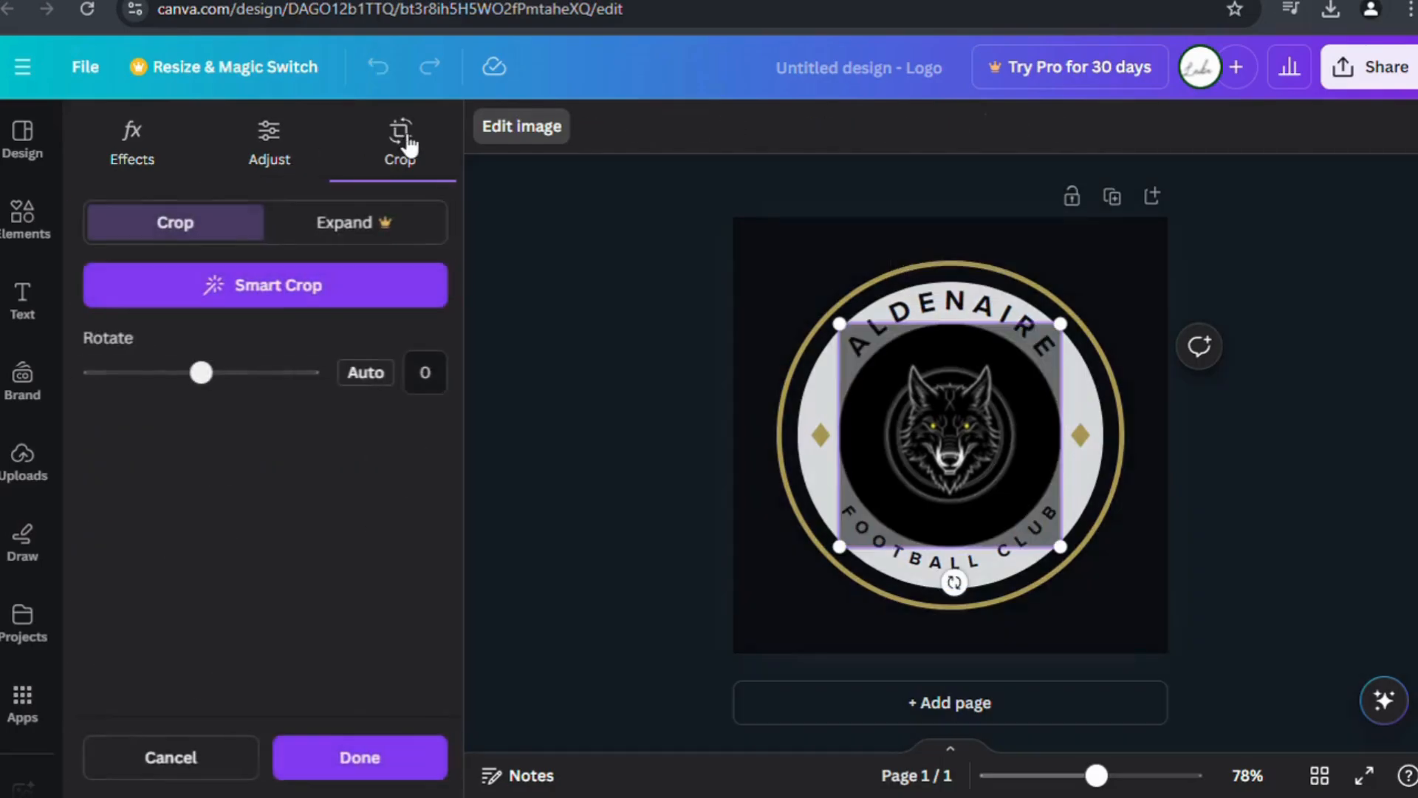
click(425, 761)
Replace the curved ALDENAIRE lettering with VERENMOREE.
click(658, 538)
click(964, 325)
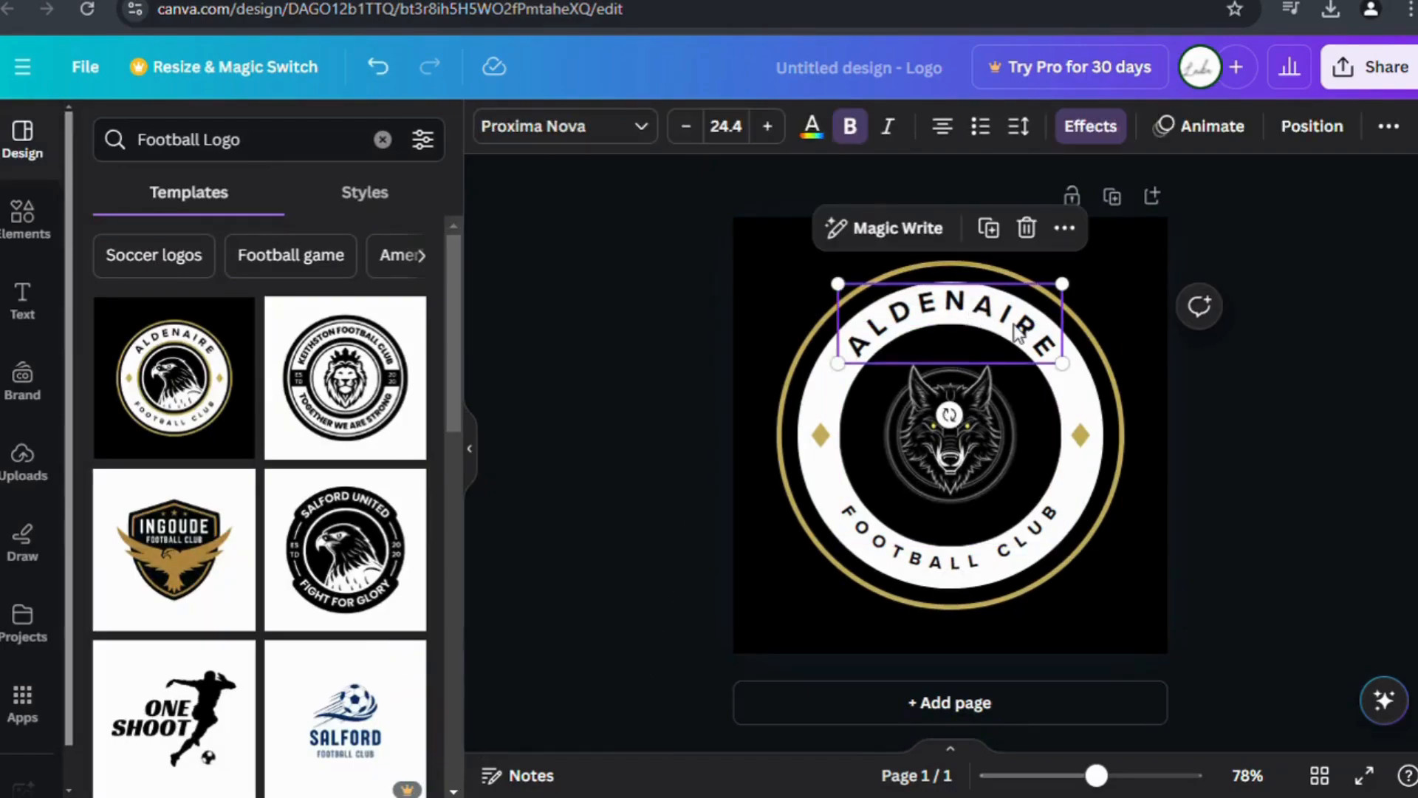
double_click(1045, 347)
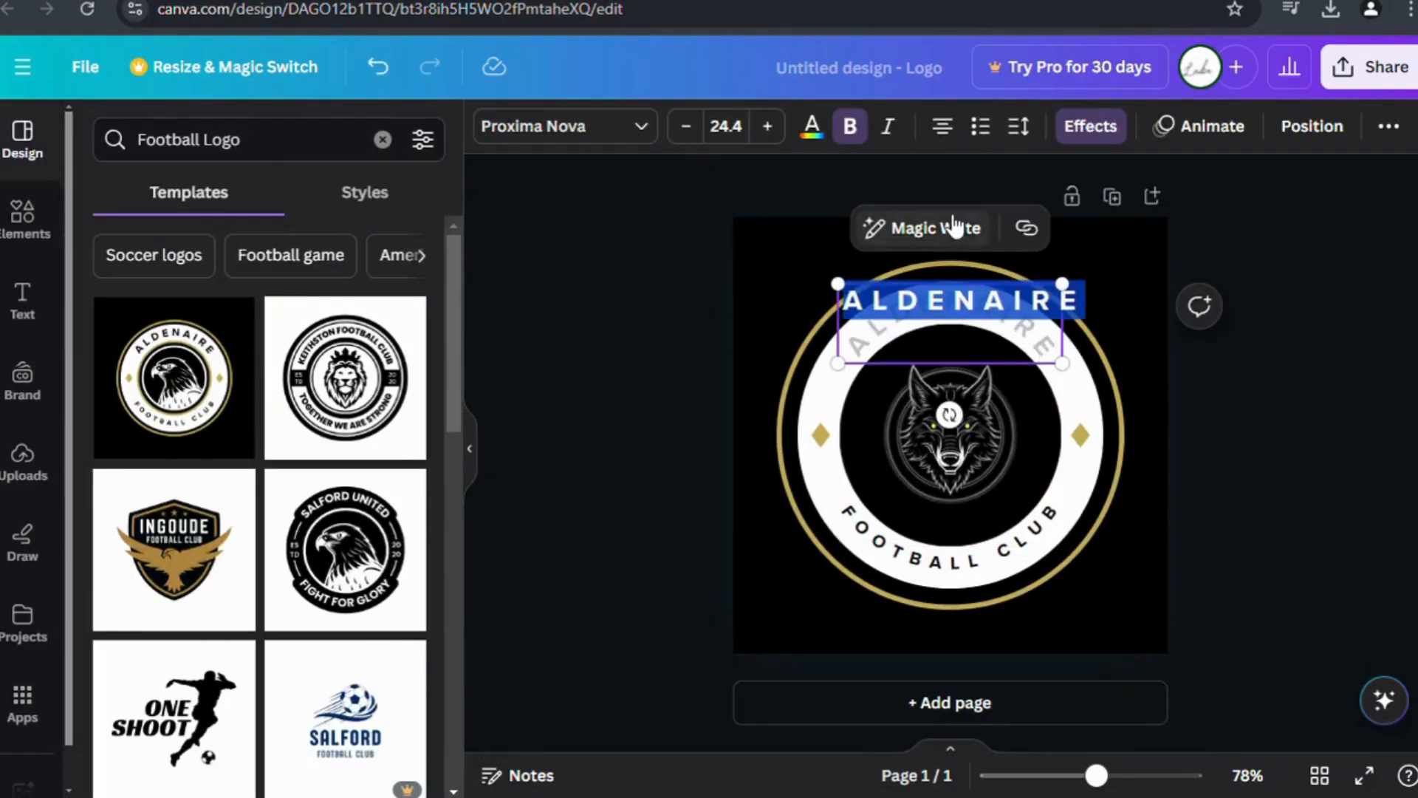
key(Escape)
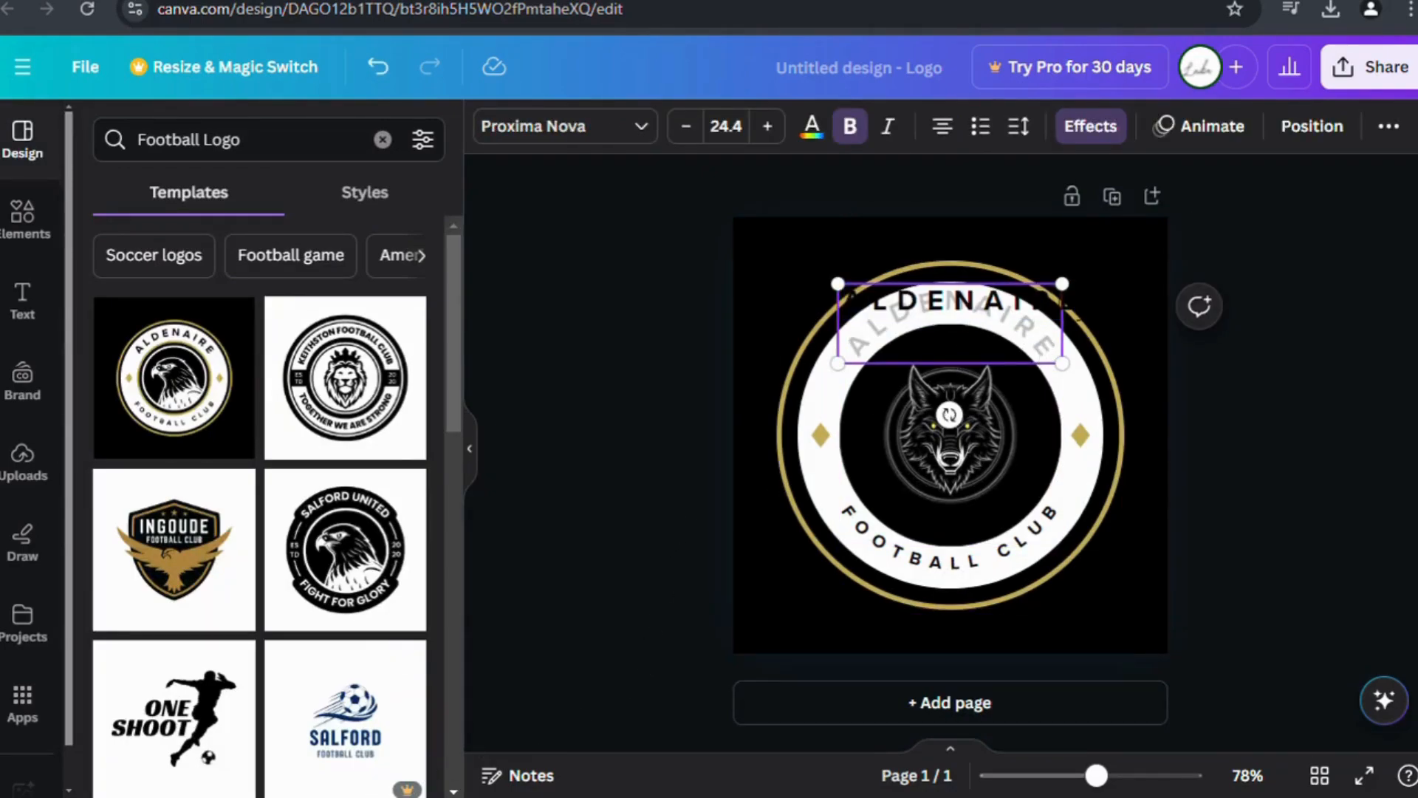
key(BackSpace)
key(BackSpace)
key(BackSpace)
key(BackSpace)
key(BackSpace)
key(BackSpace)
key(BackSpace)
key(BackSpace)
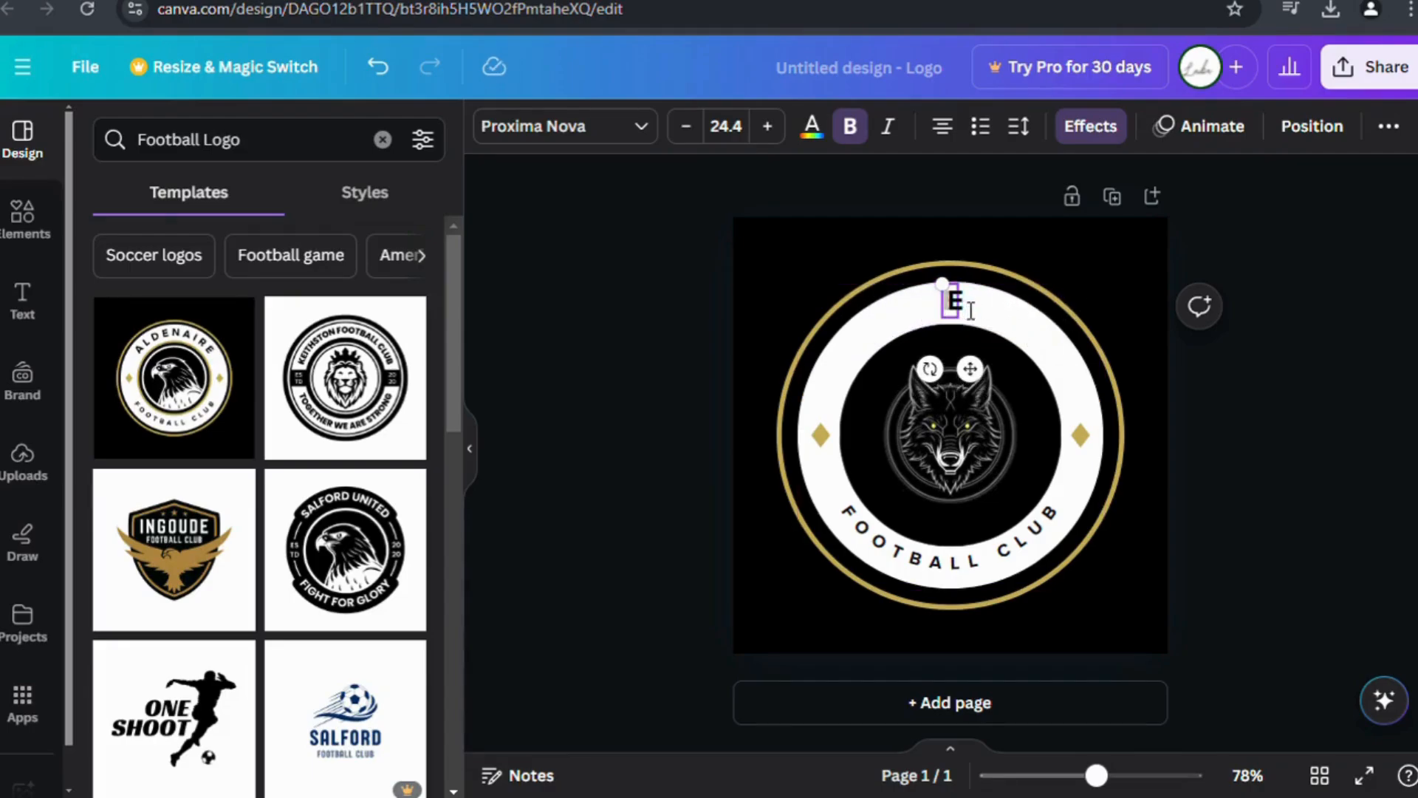
text(V)
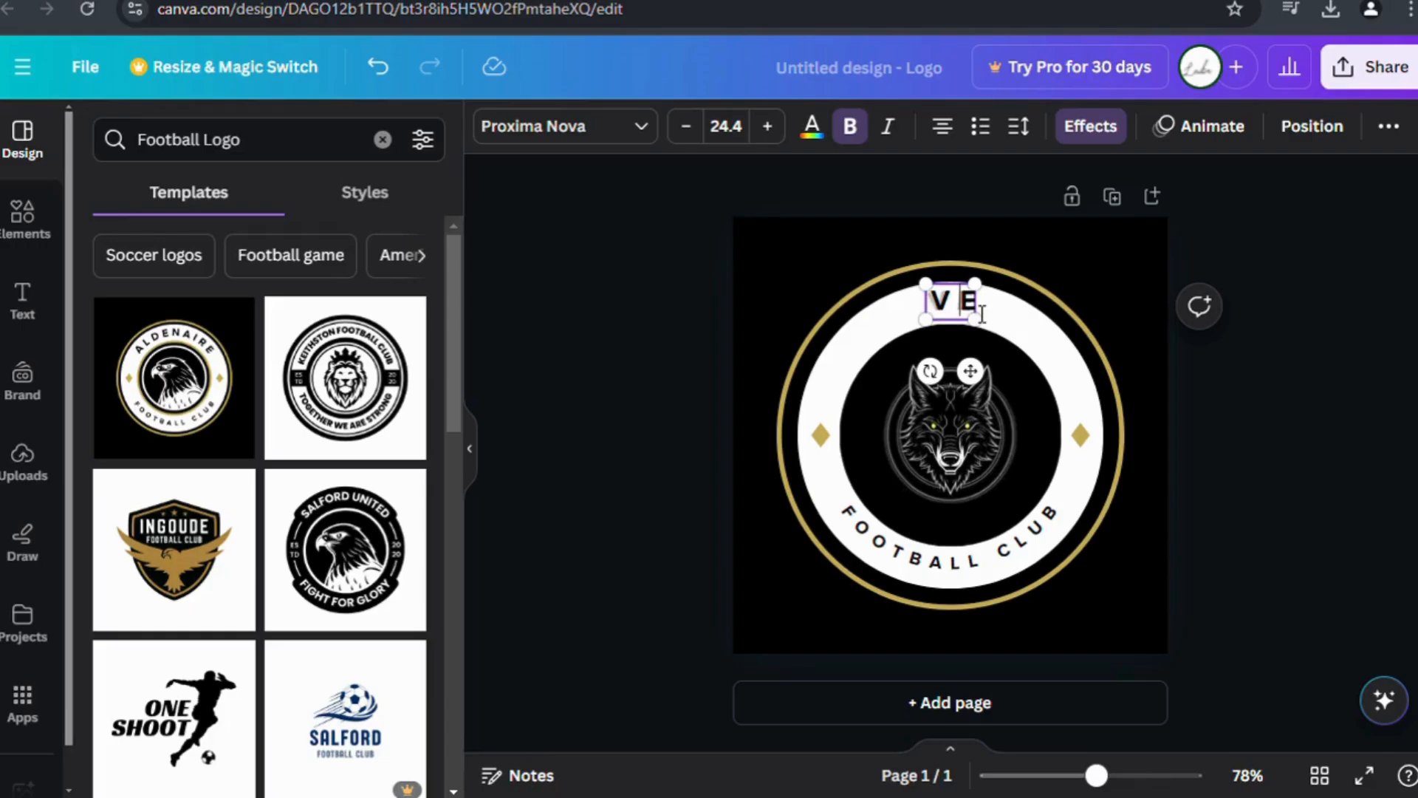
text(ERE)
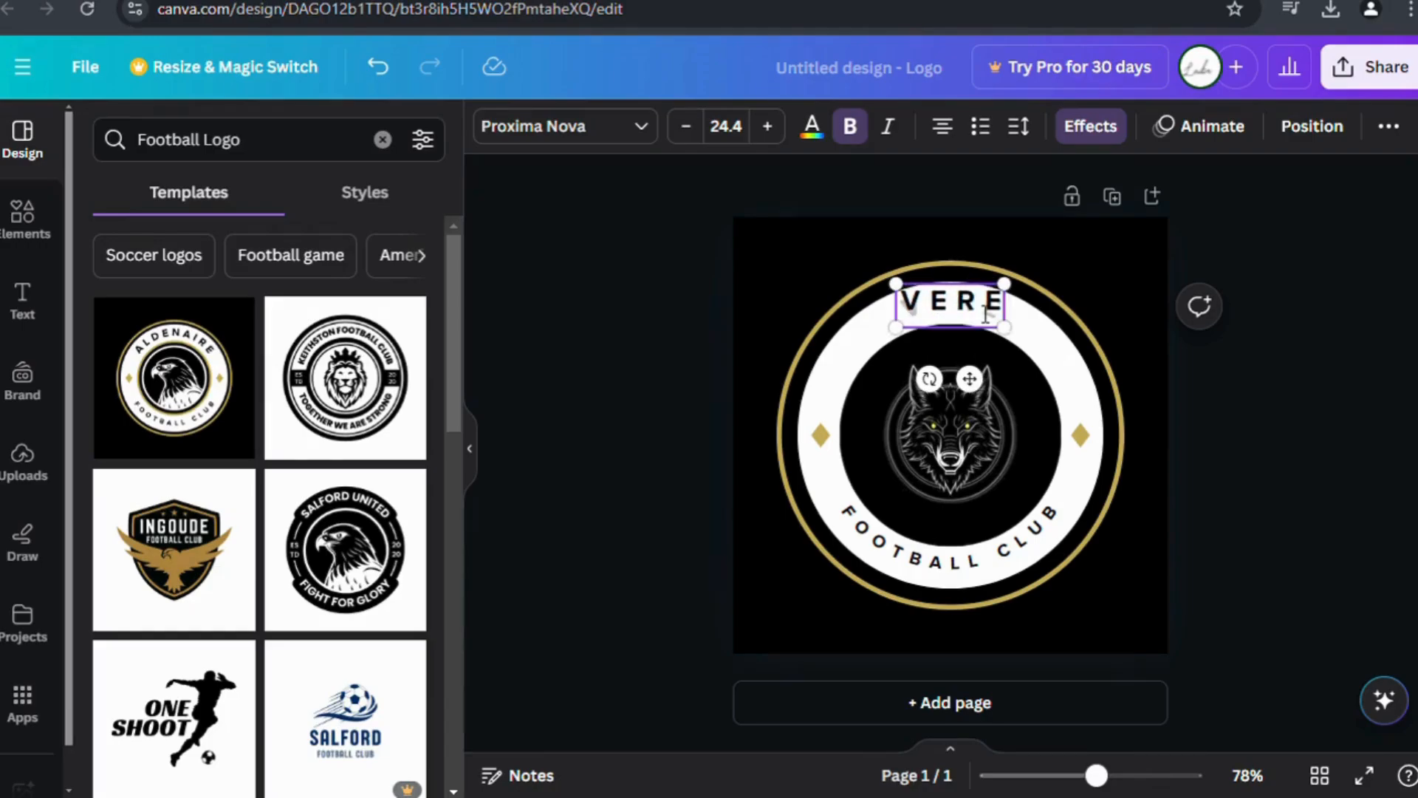
text(NMORE)
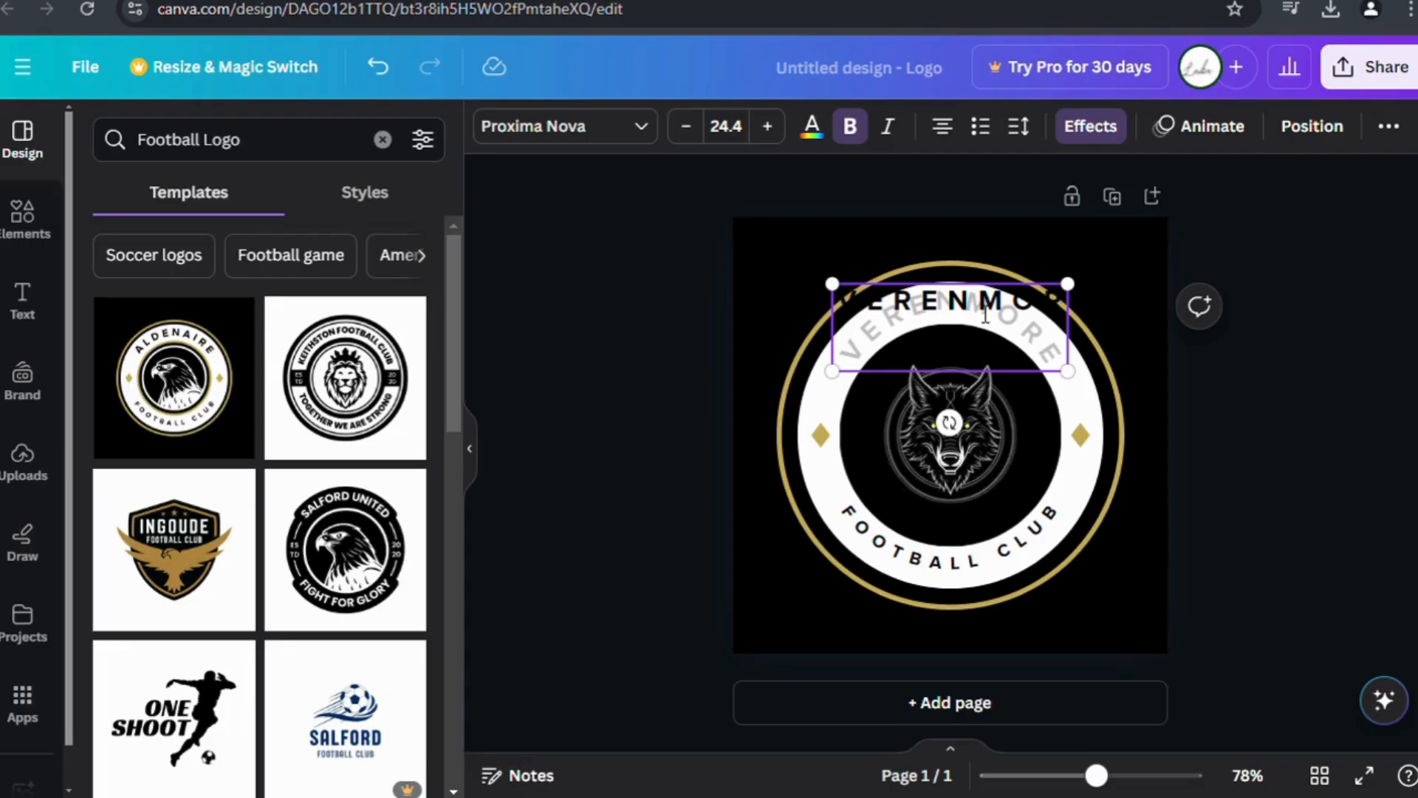
text(E)
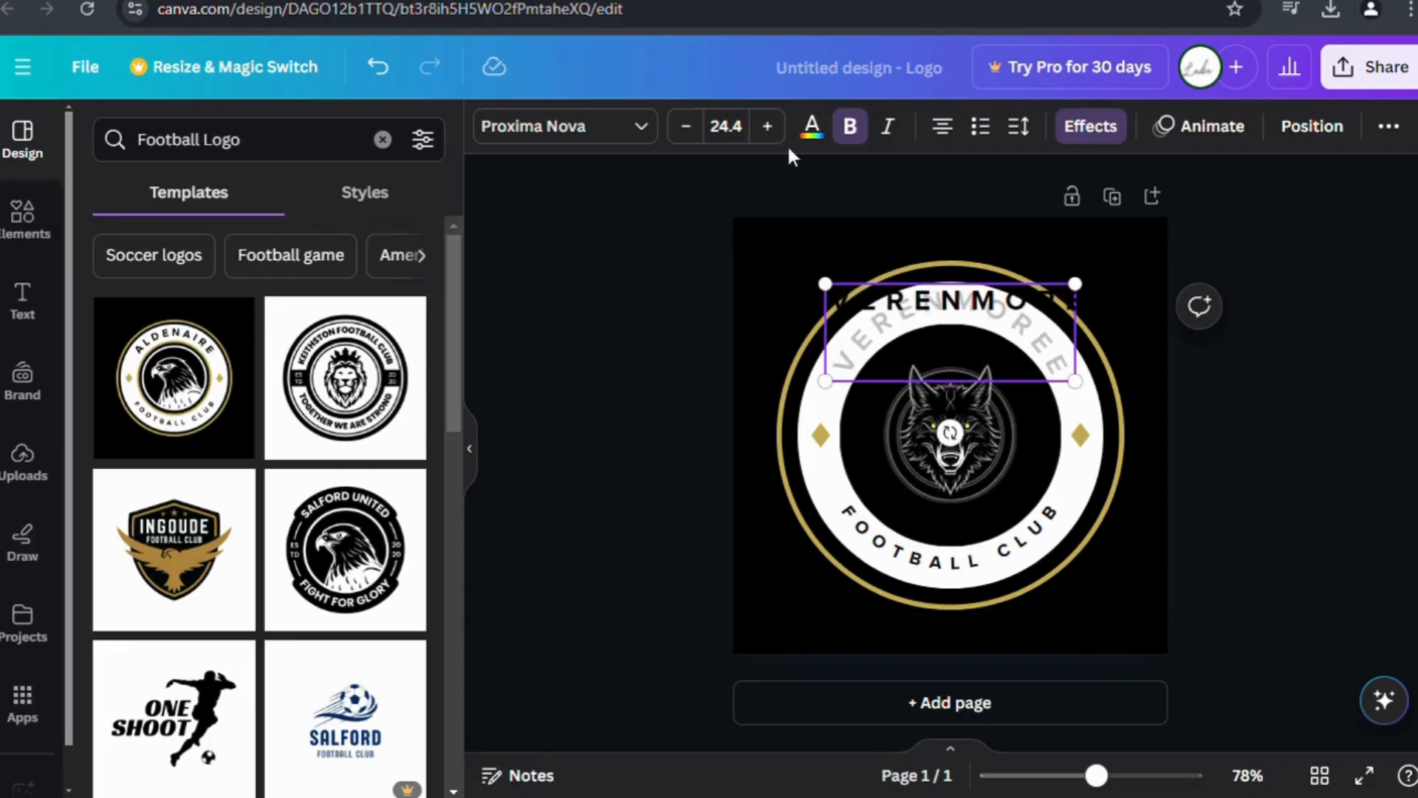
click(681, 304)
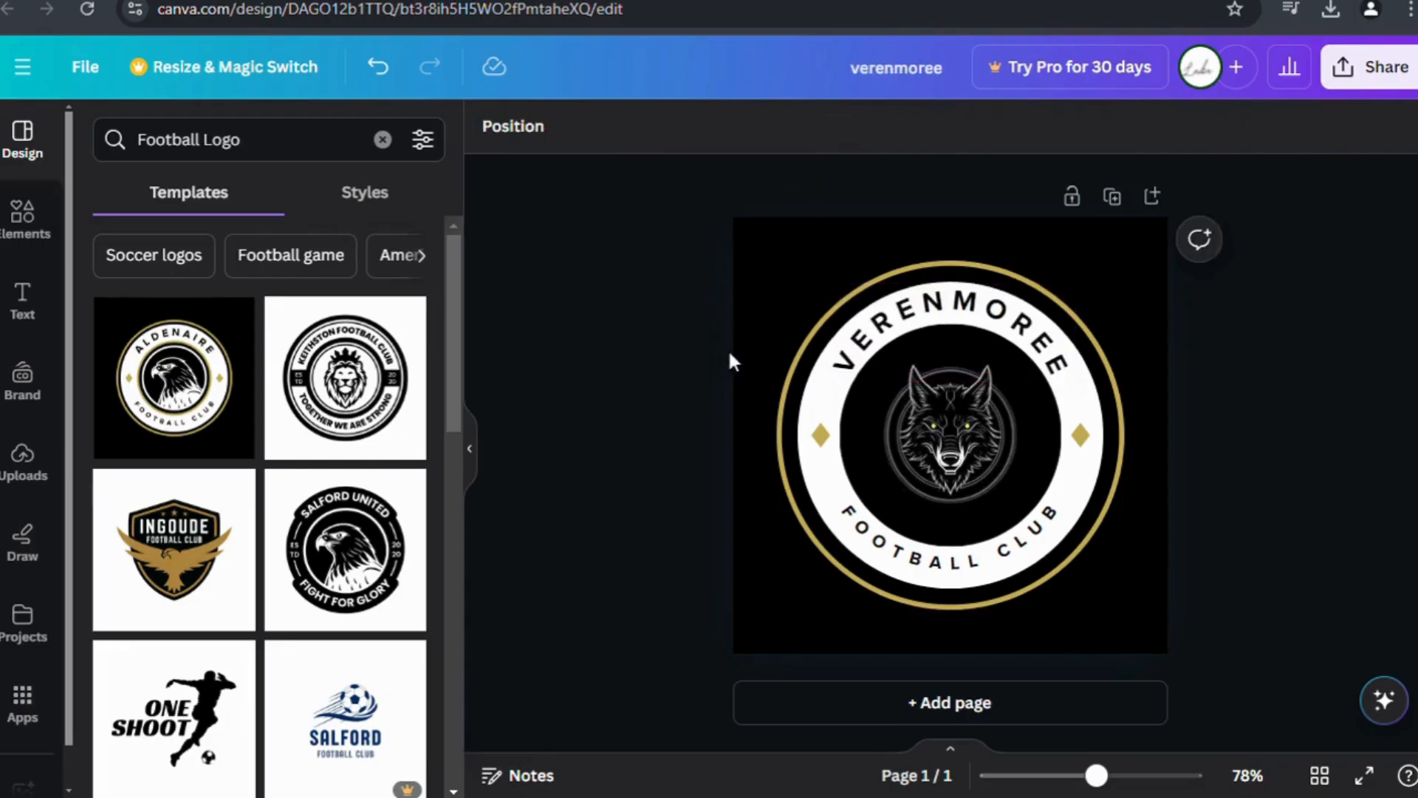
Edit the lower curved lettering to read FOOTBALL instead of FOOTBALL CLUB.
click(973, 580)
click(1049, 535)
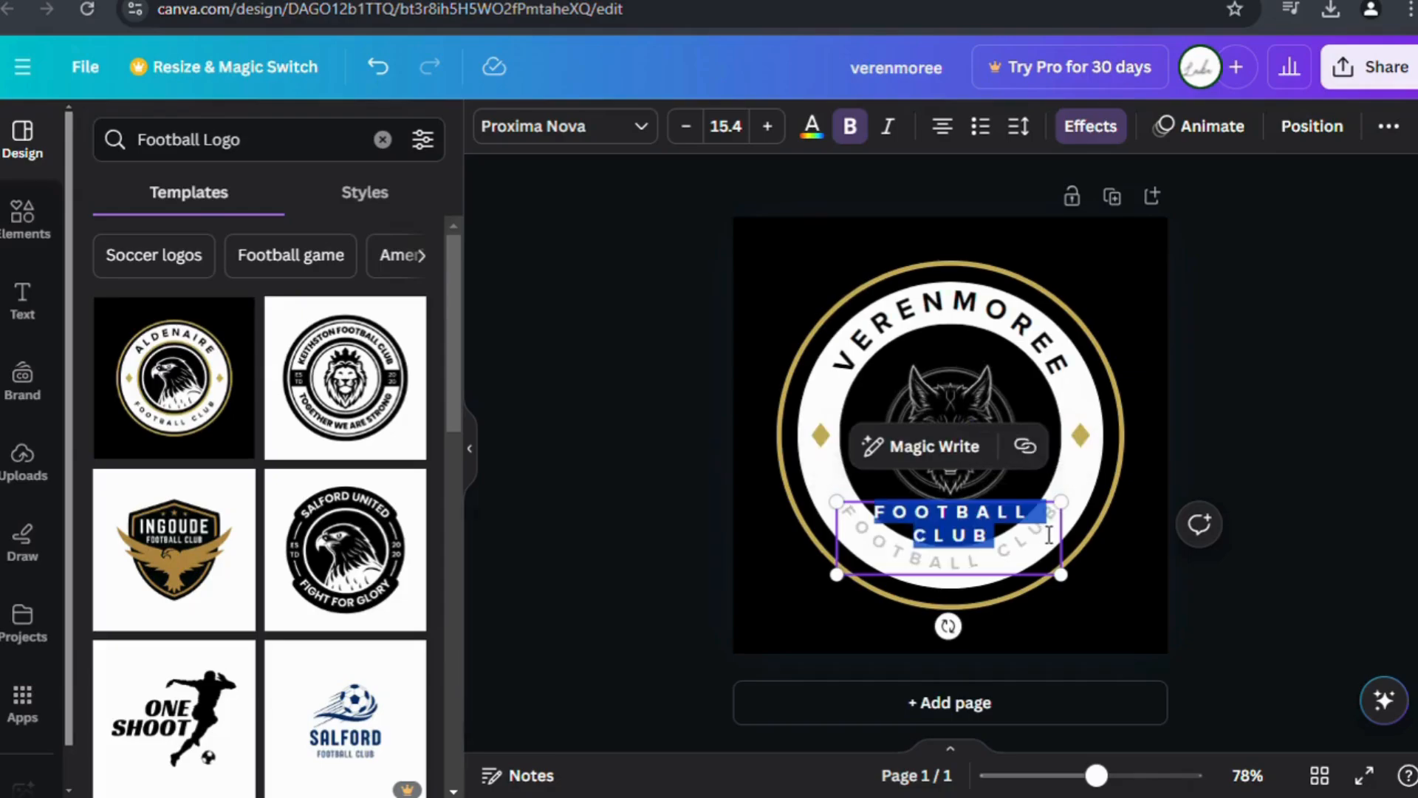
key(Escape)
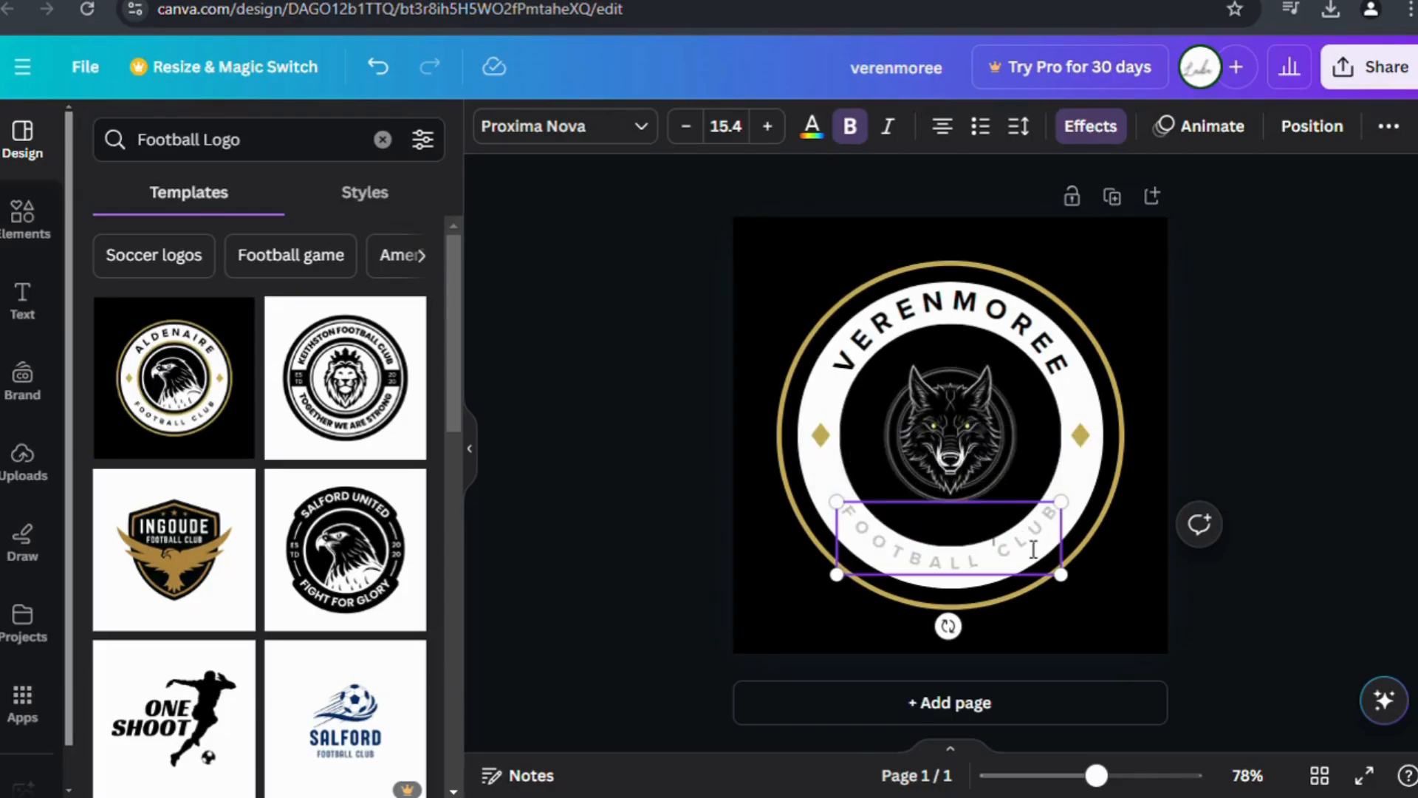
text(UNITE)
key(BackSpace)
key(BackSpace)
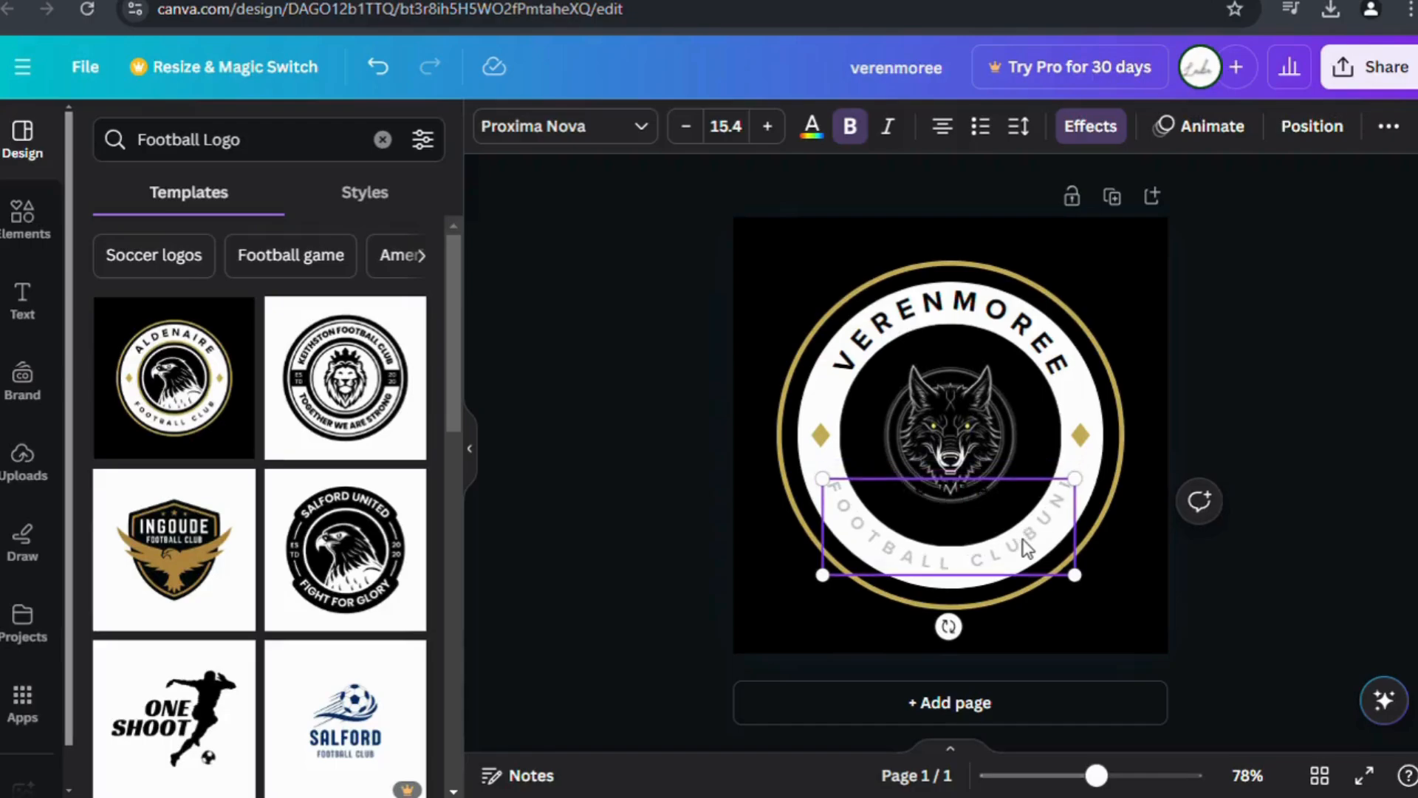
key(BackSpace)
key(BackSpace)
key(BackSpace)
key(BackSpace)
key(BackSpace)
key(BackSpace)
key(BackSpace)
key(BackSpace)
key(BackSpace)
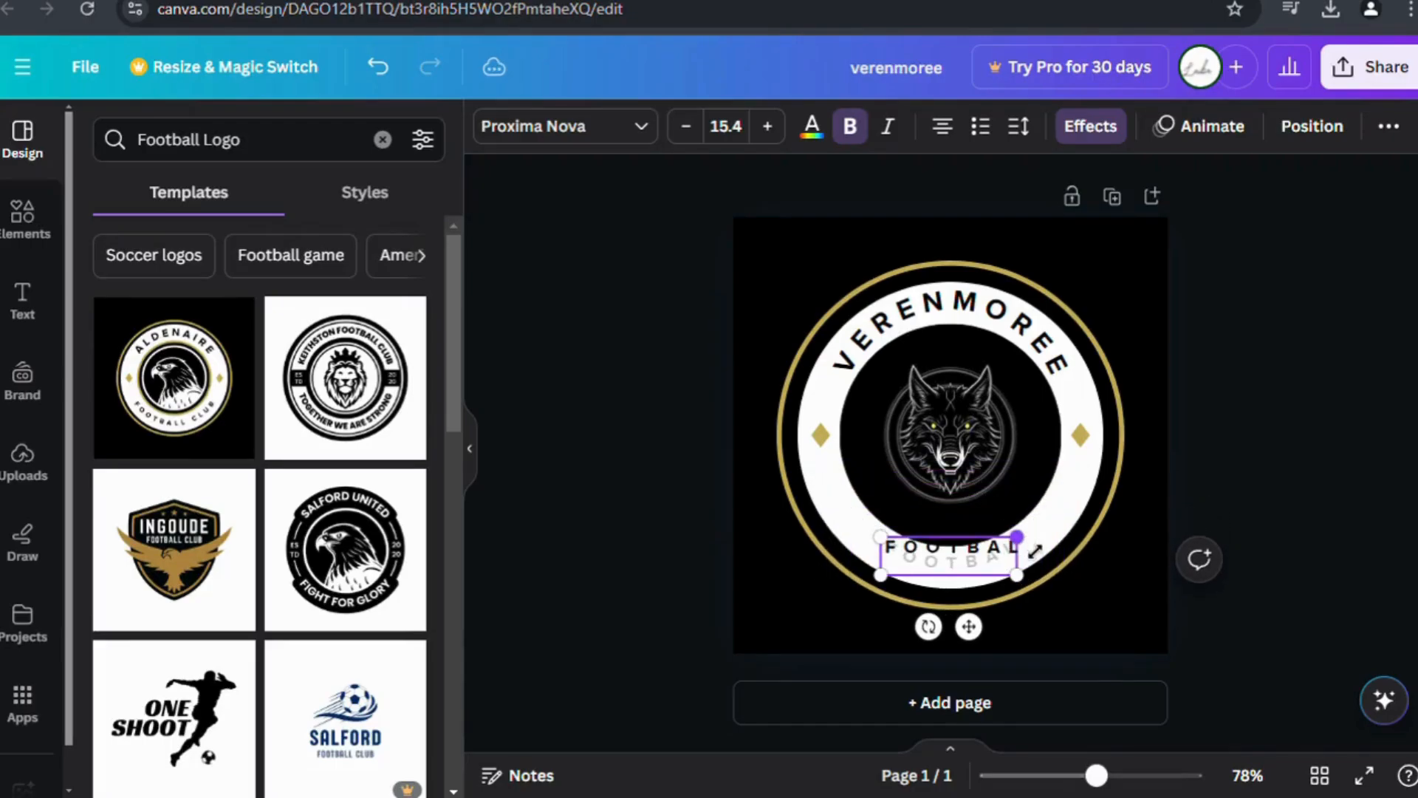
text(L)
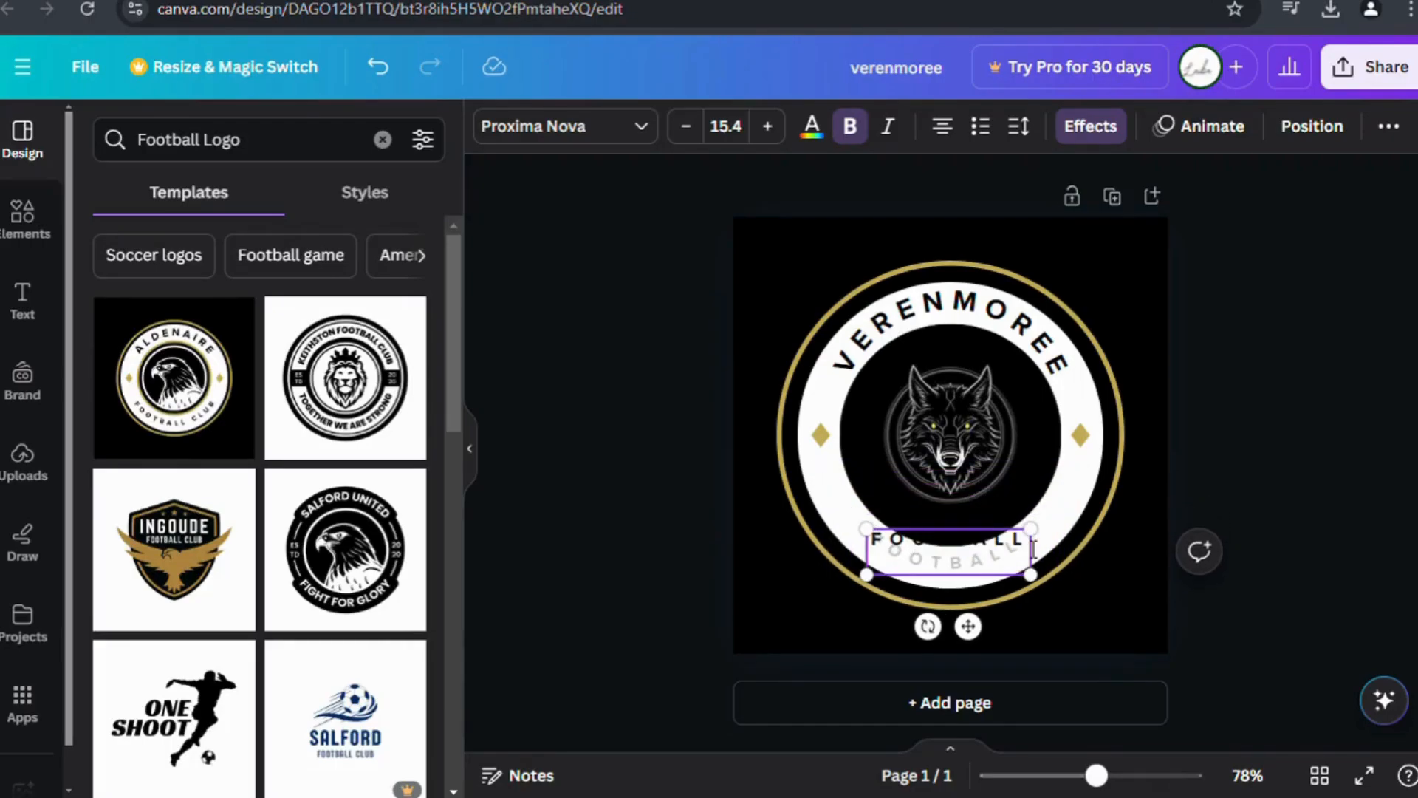
click(1070, 643)
click(988, 564)
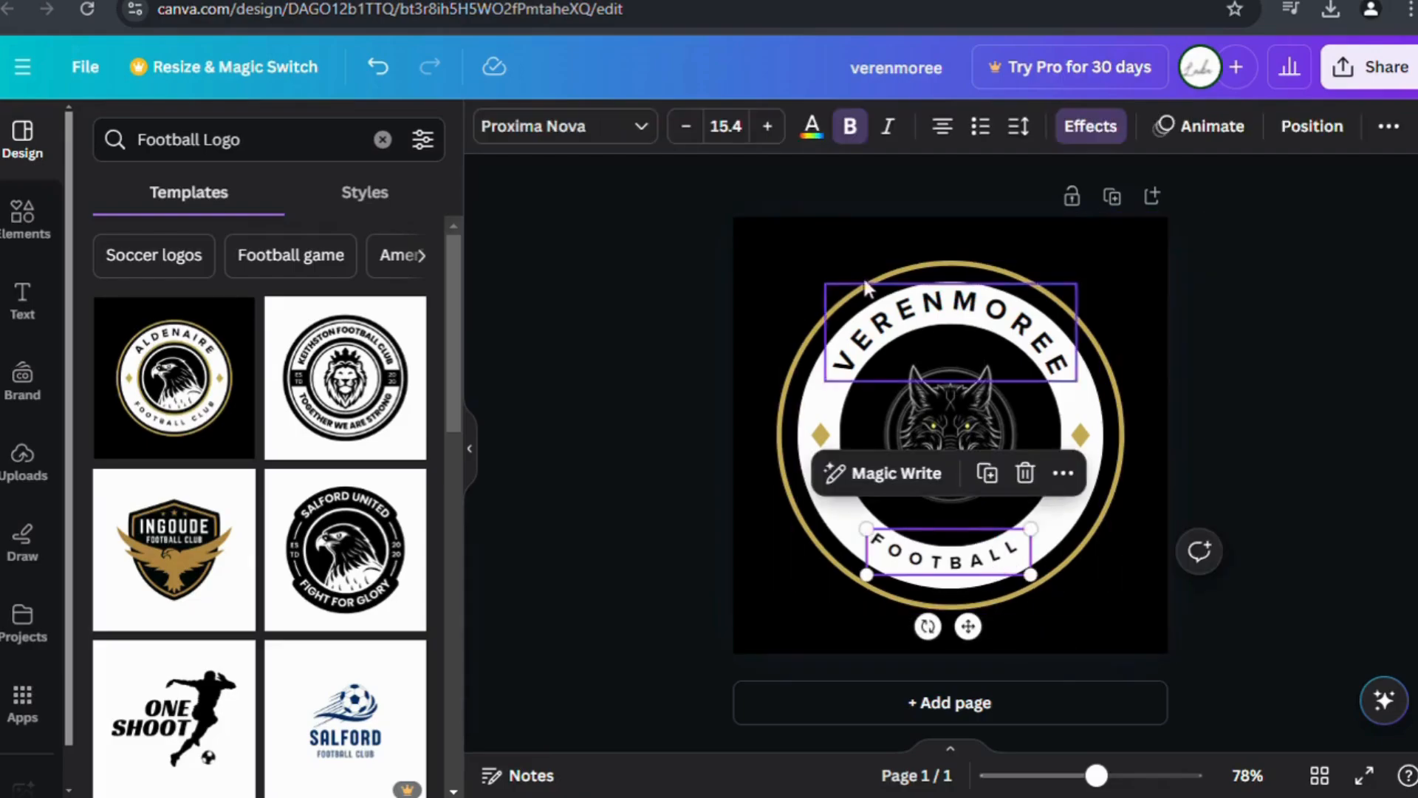
click(569, 422)
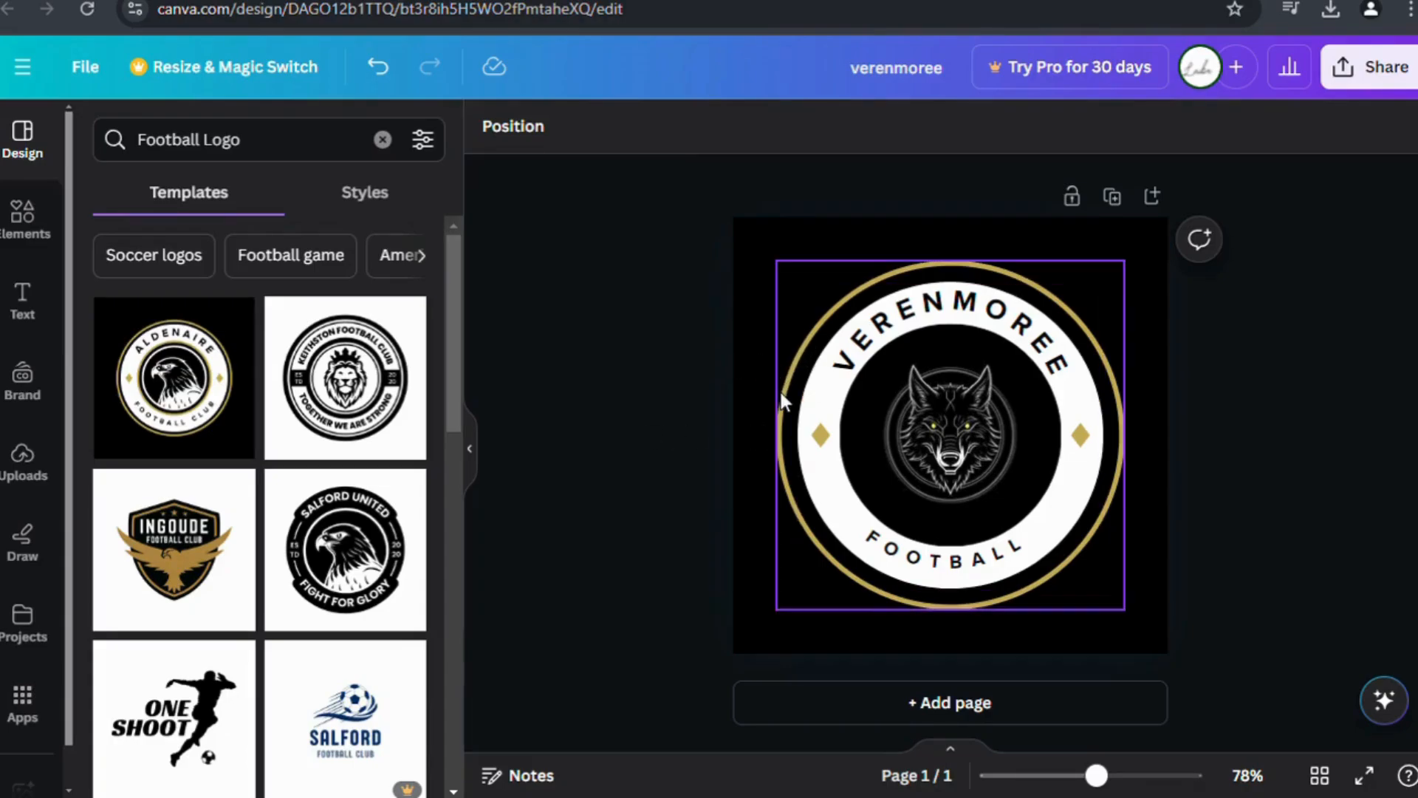
Enlarge and recentre the gold ring, then enlarge the white inner circle to match.
drag(786, 393, 776, 387)
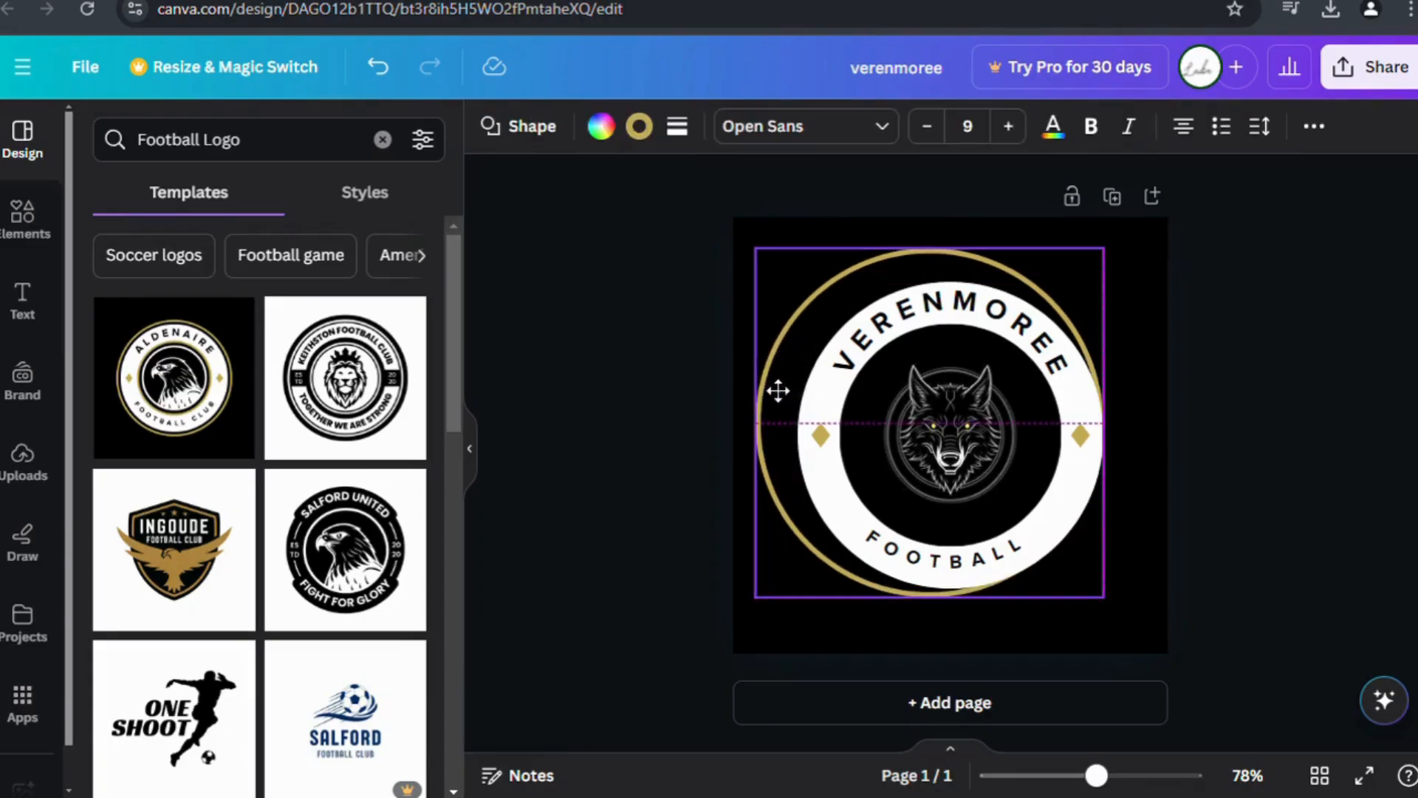
mouse_move(1103, 249)
mouse_down()
mouse_move(1140, 251)
mouse_move(1119, 229)
mouse_up()
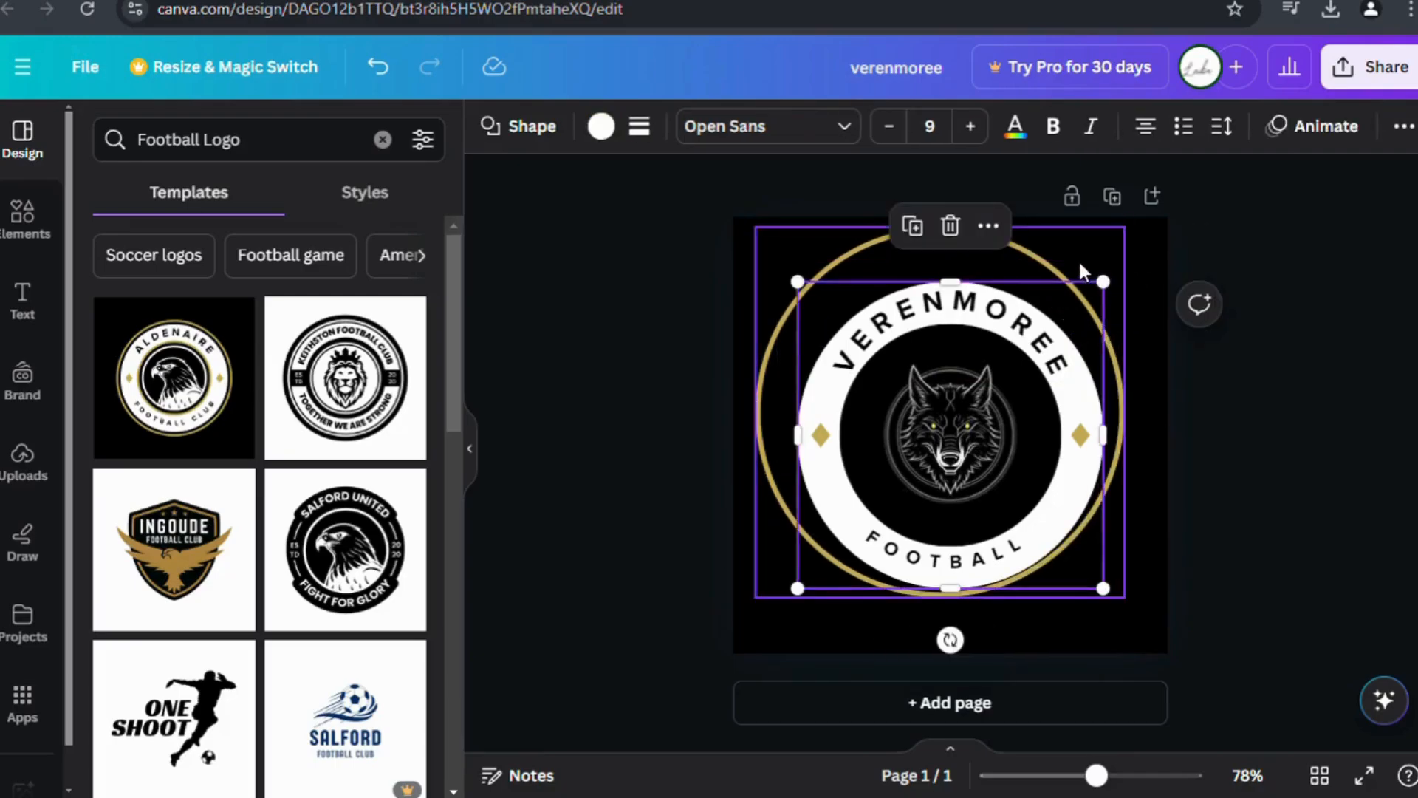
drag(1093, 294, 1101, 301)
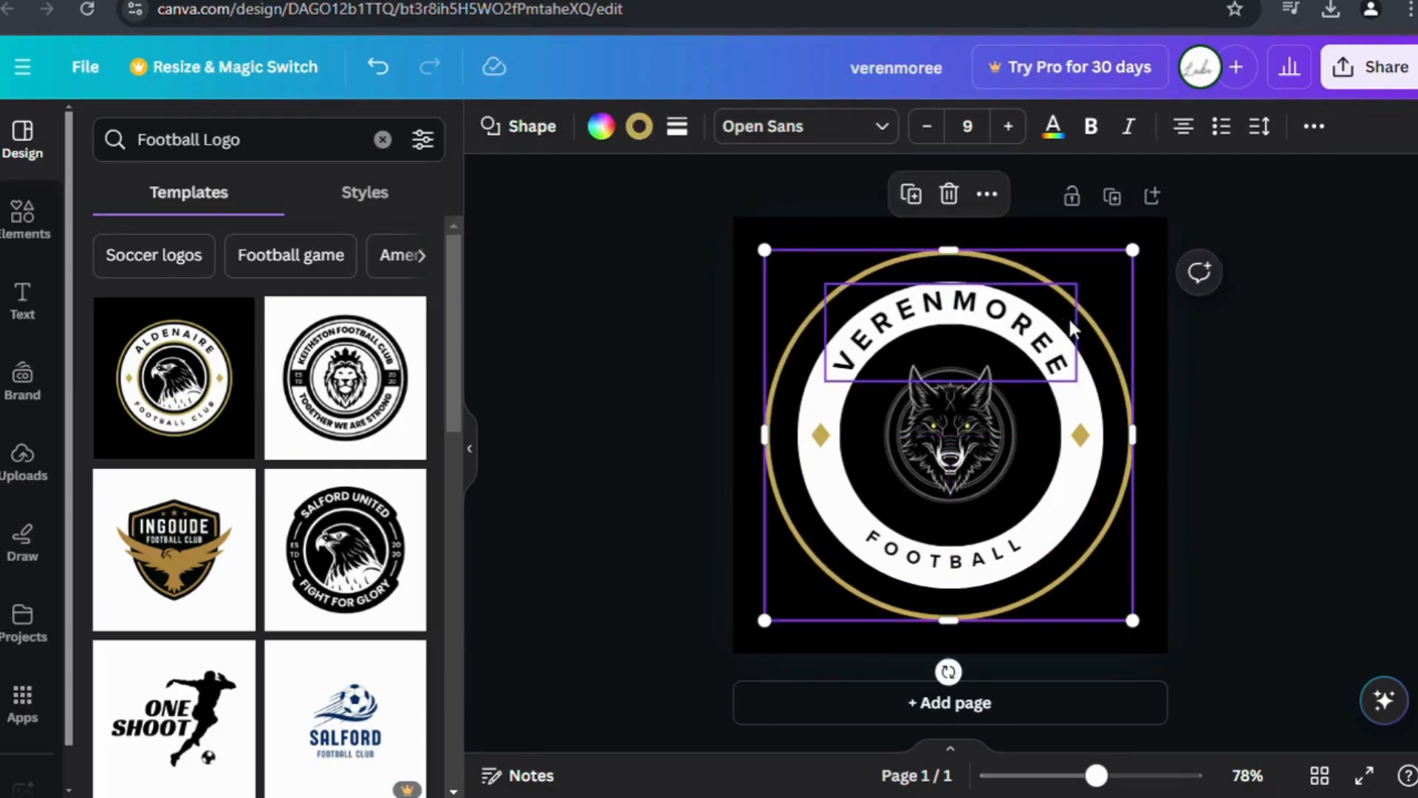
click(1075, 333)
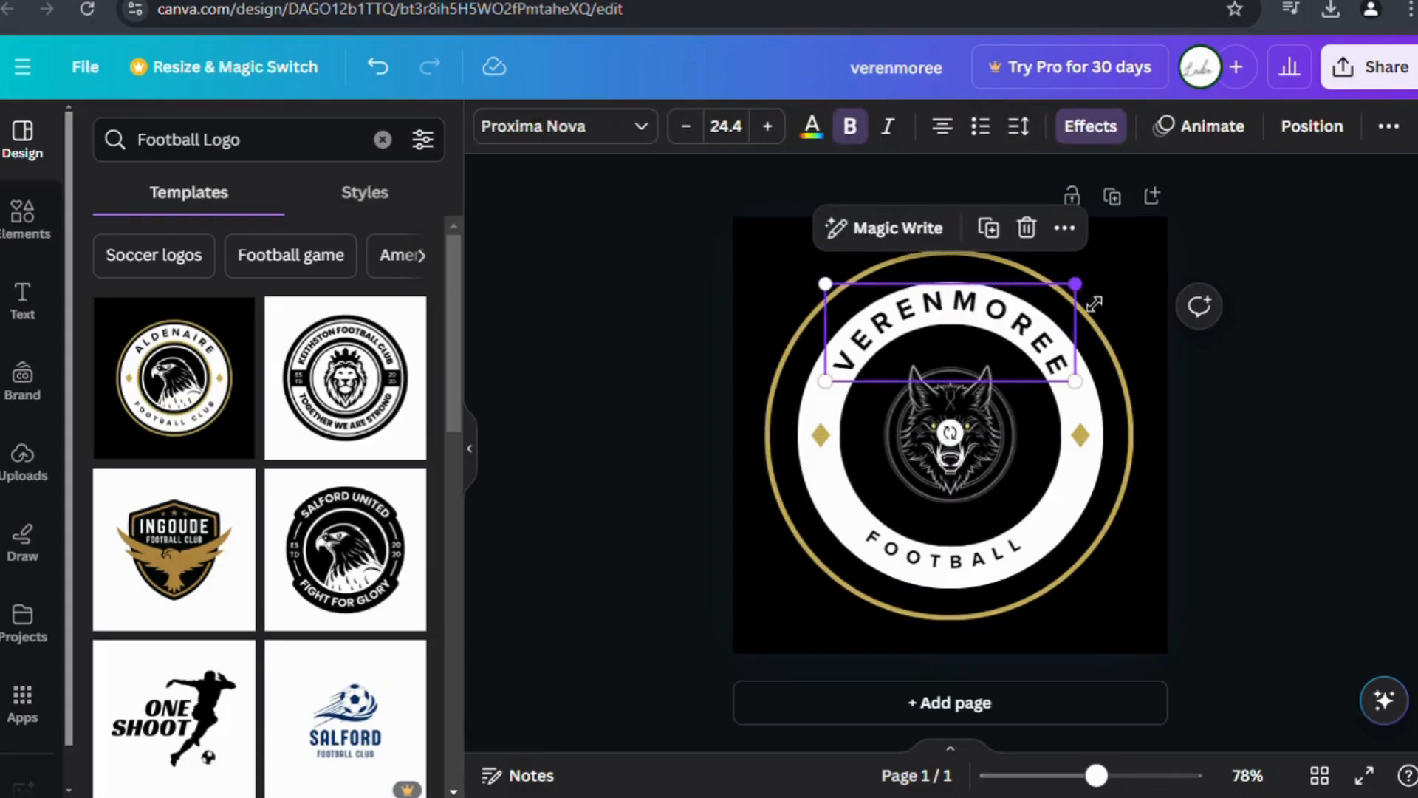
click(1075, 475)
drag(1104, 590, 1111, 596)
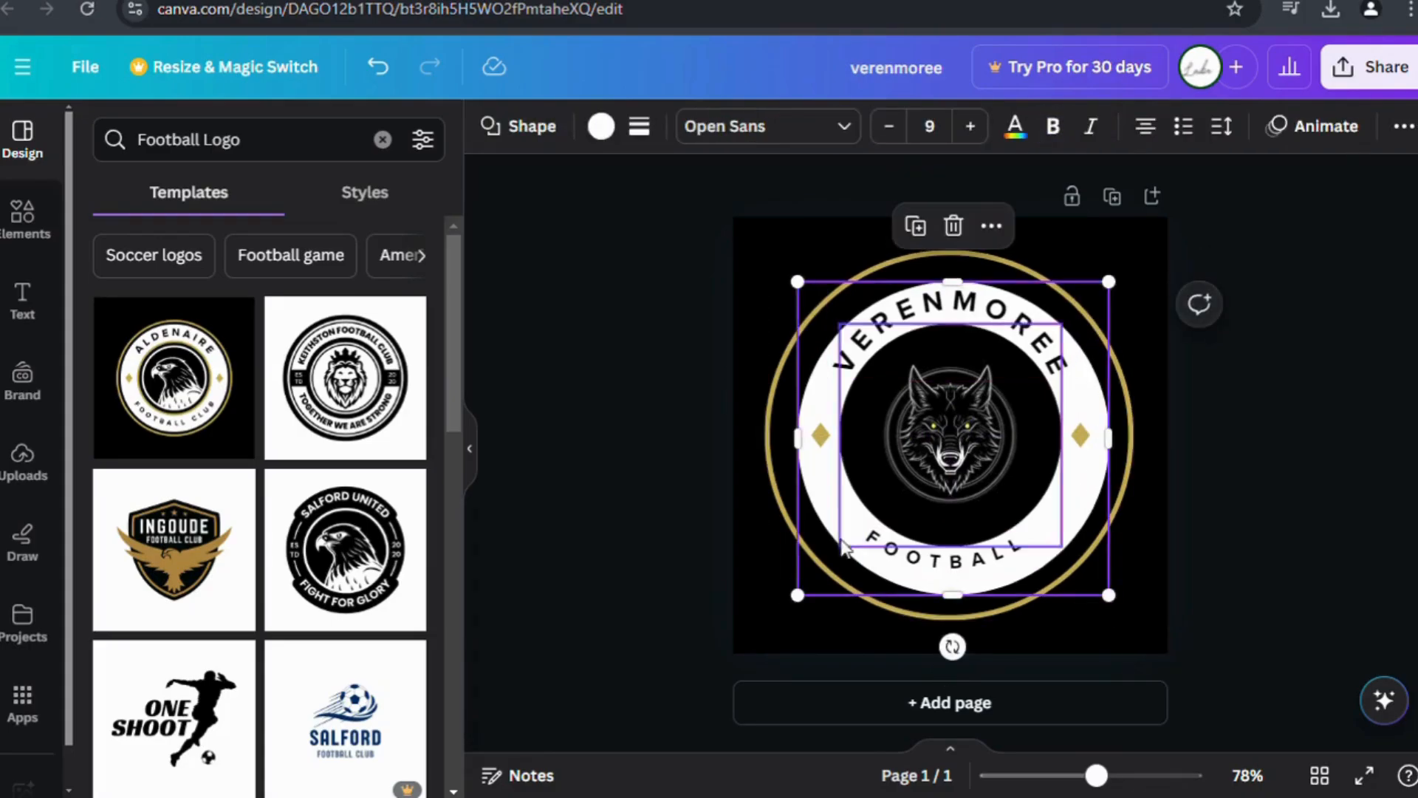
drag(797, 595, 795, 598)
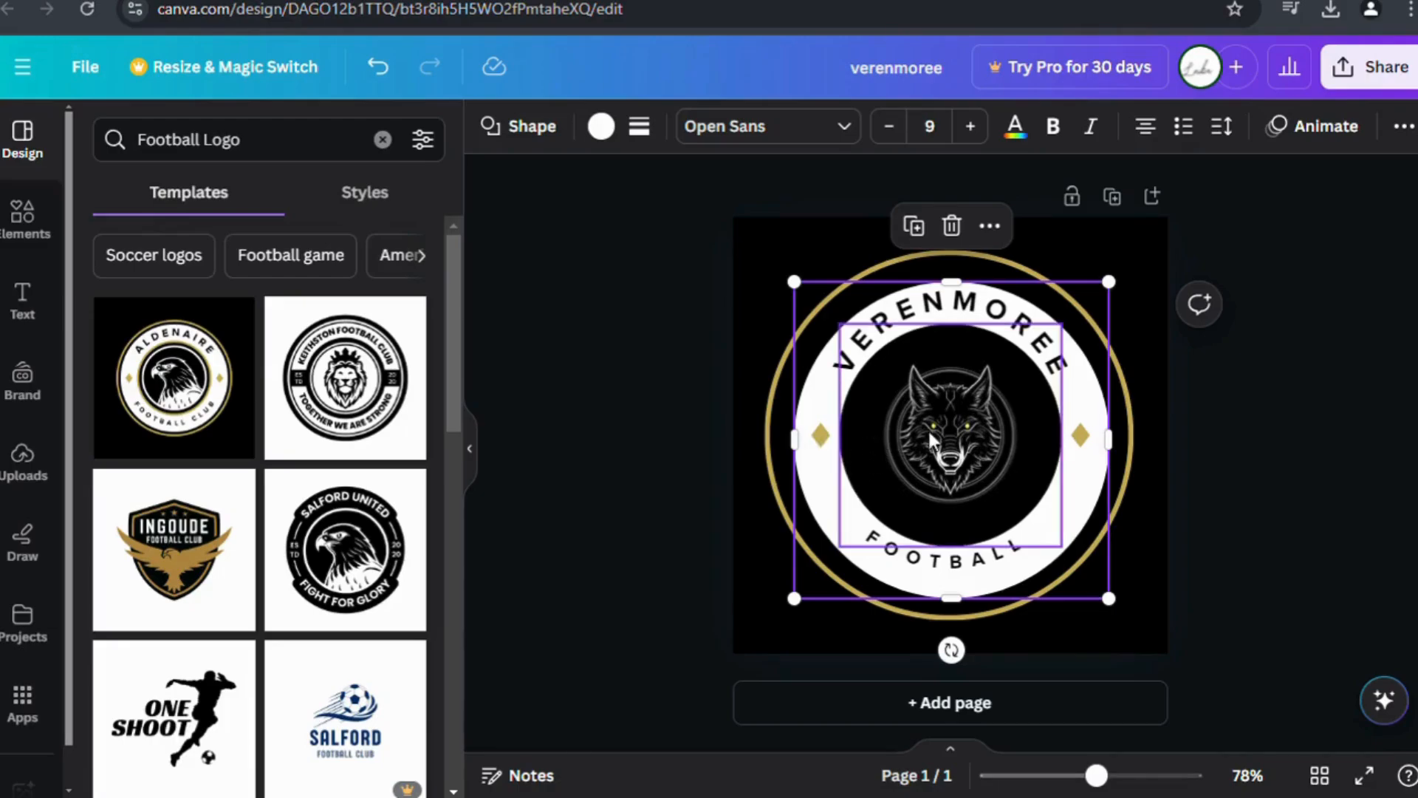
Enlarge the wolf slightly, then recentre and shrink the gold ring to fit the badge.
click(951, 419)
drag(1079, 332, 1081, 328)
click(1125, 633)
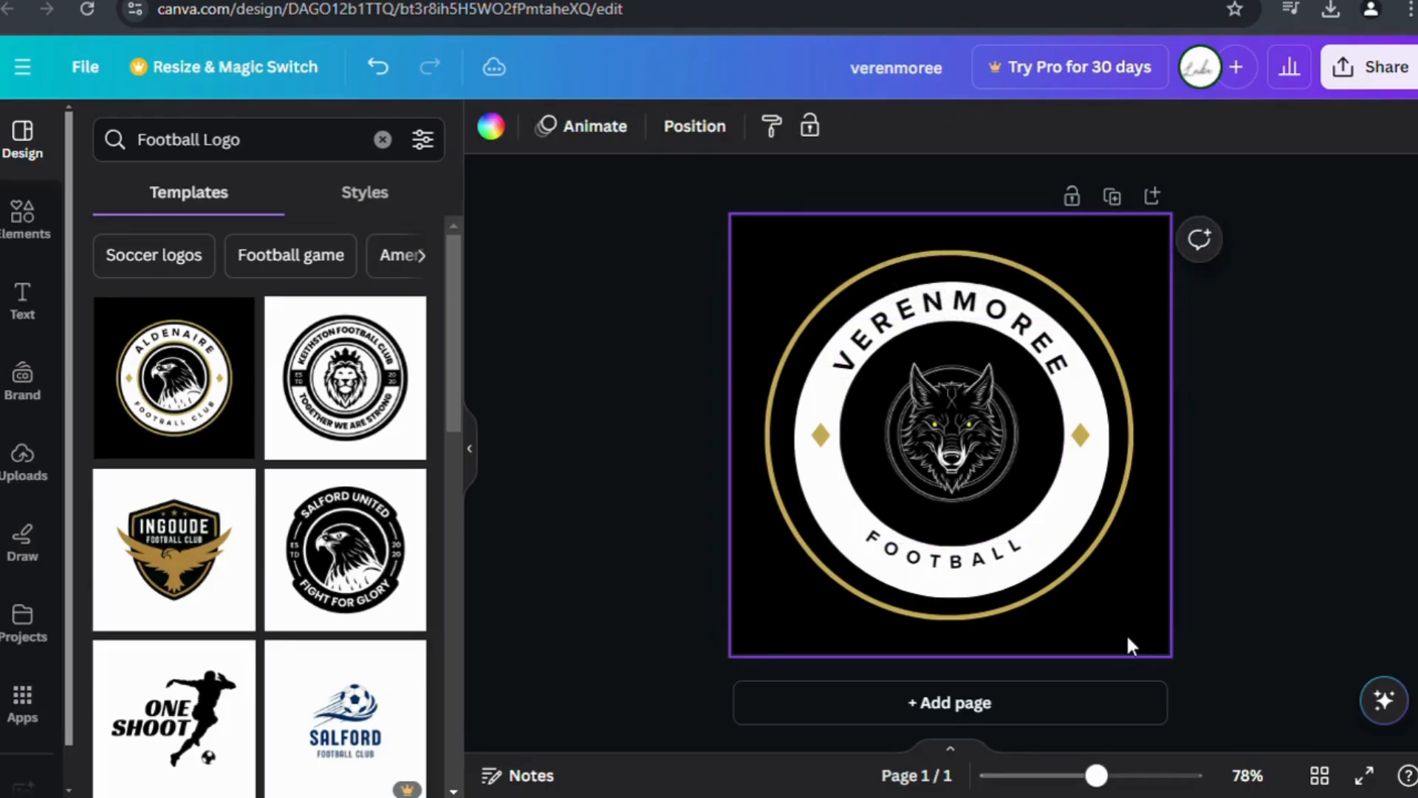
drag(1108, 554, 1136, 564)
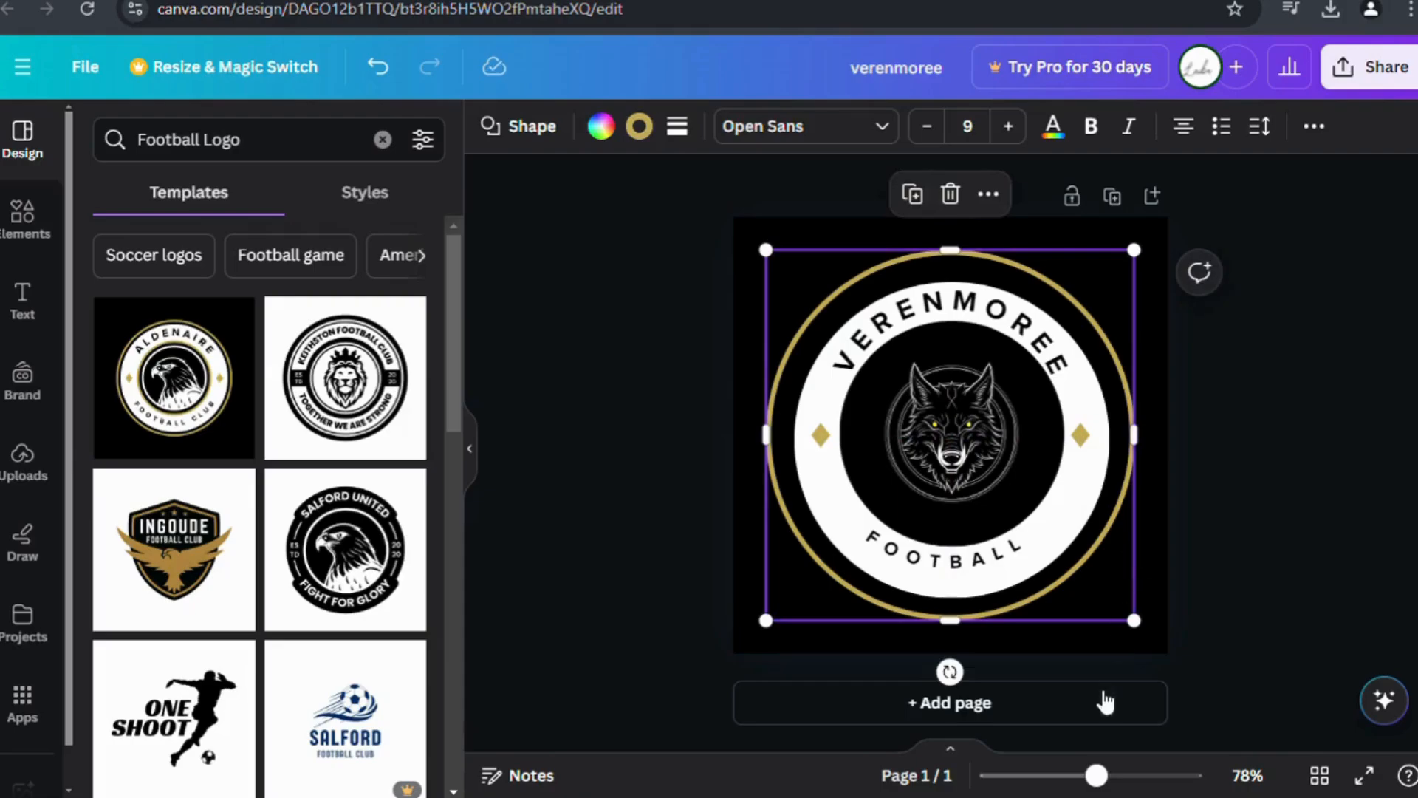
click(1111, 638)
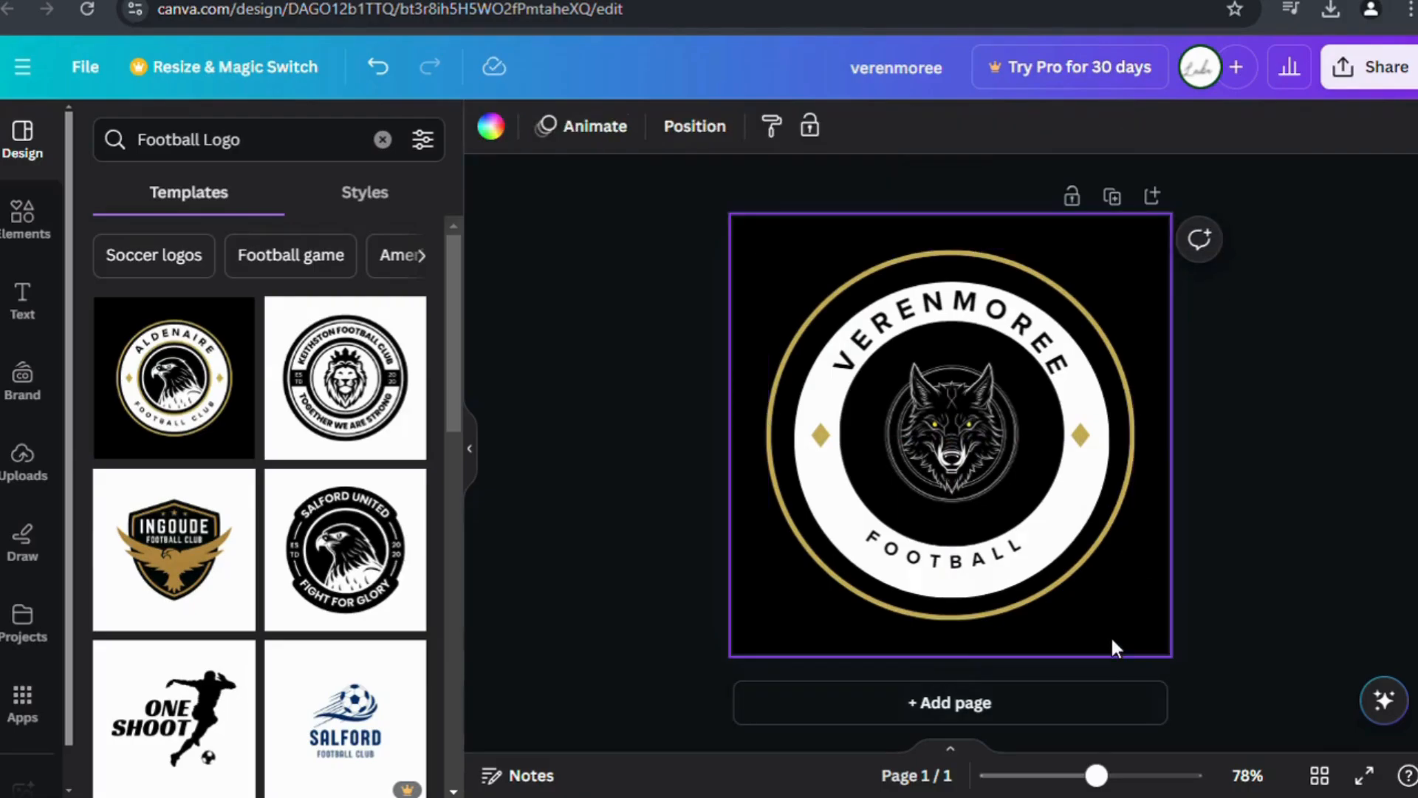
click(784, 369)
drag(770, 254, 765, 293)
drag(1135, 254, 1128, 261)
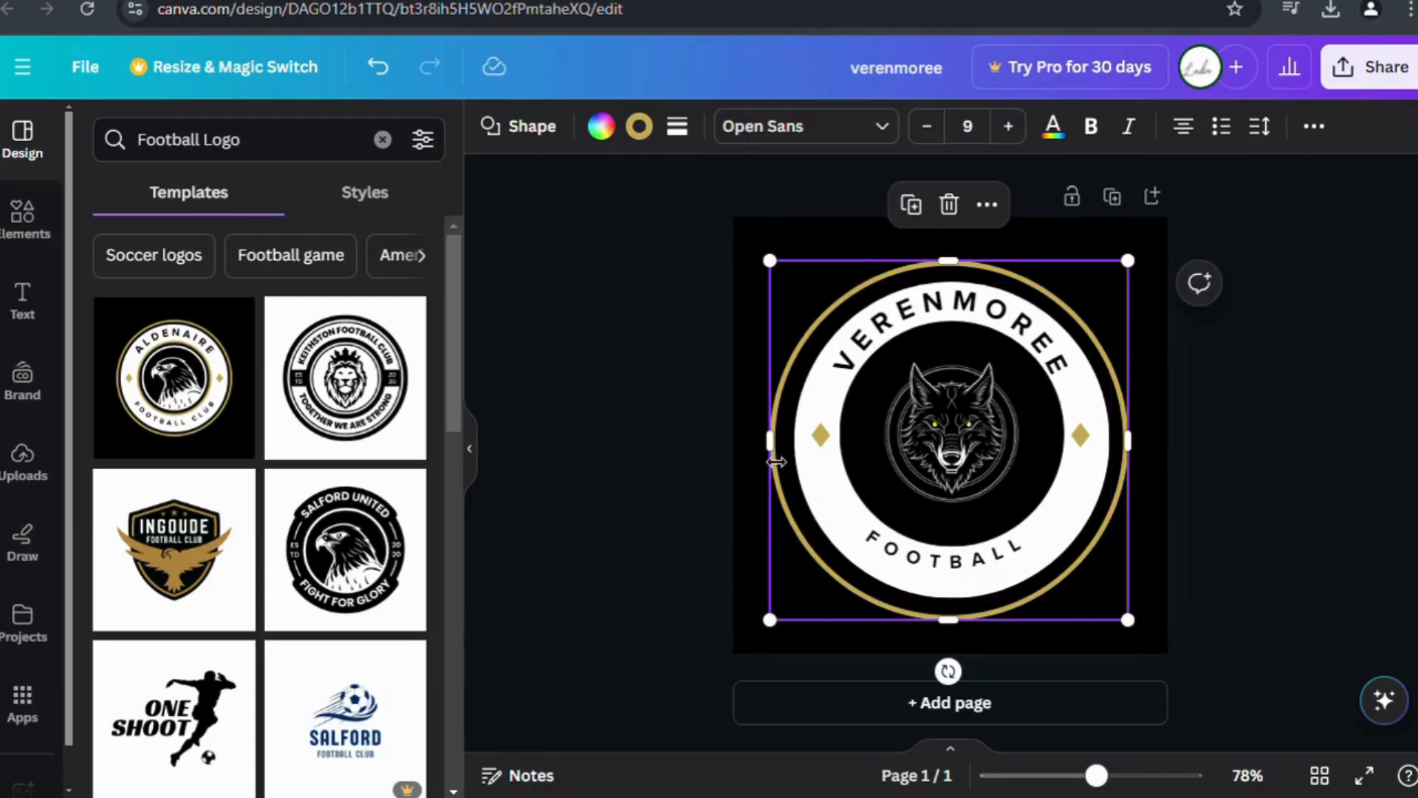
drag(770, 442, 776, 443)
click(644, 583)
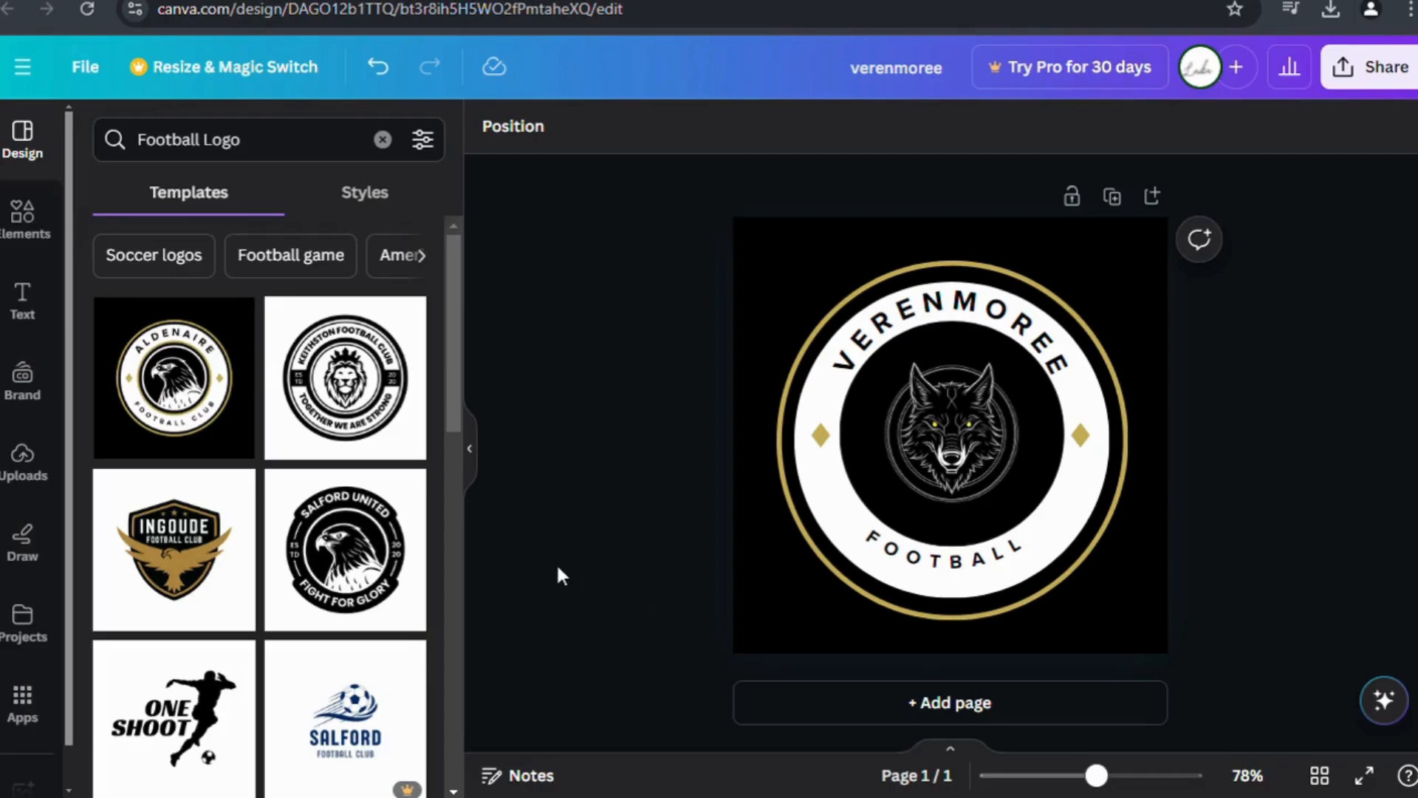
Search Elements for 'football' and add the black-and-white soccer ball graphic to the design.
click(24, 222)
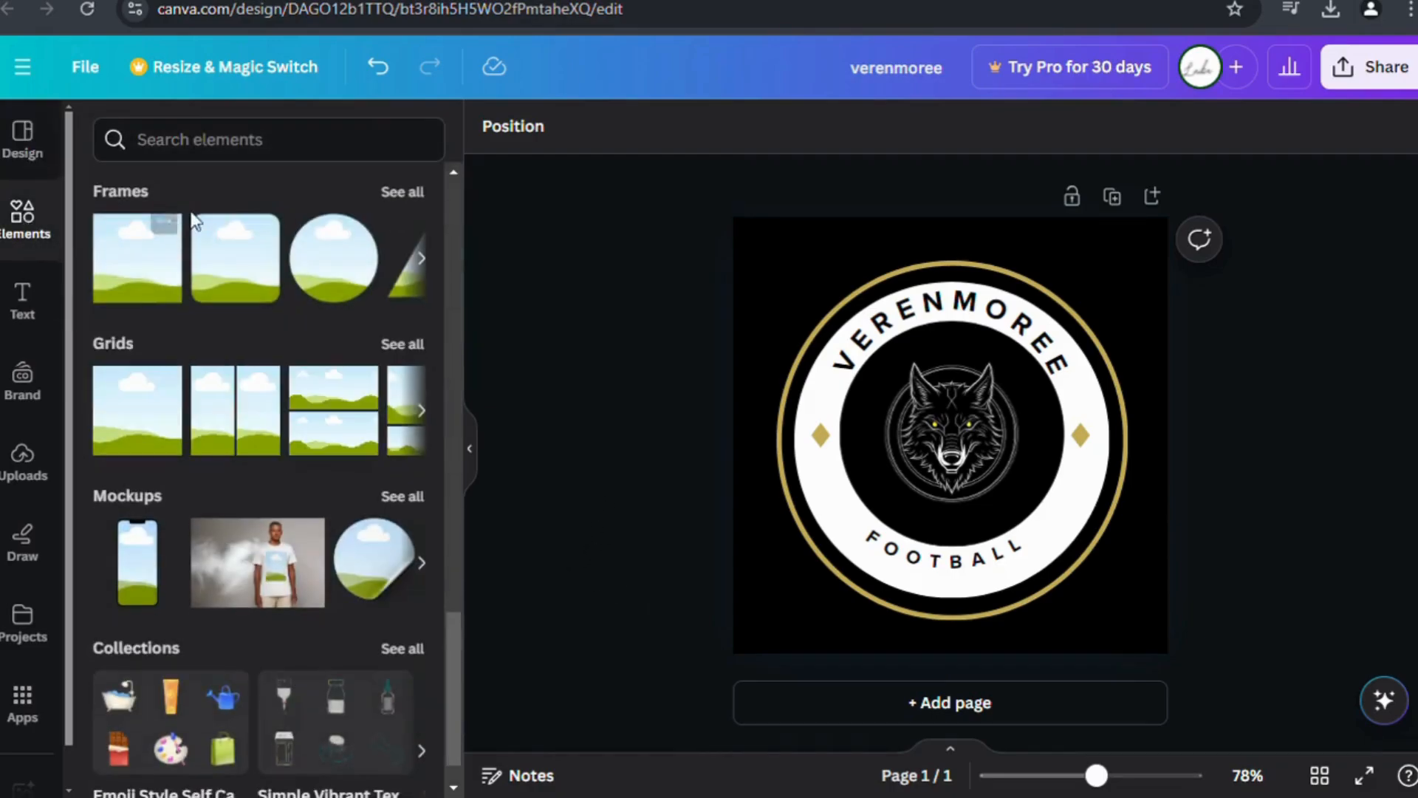
click(333, 159)
text(football)
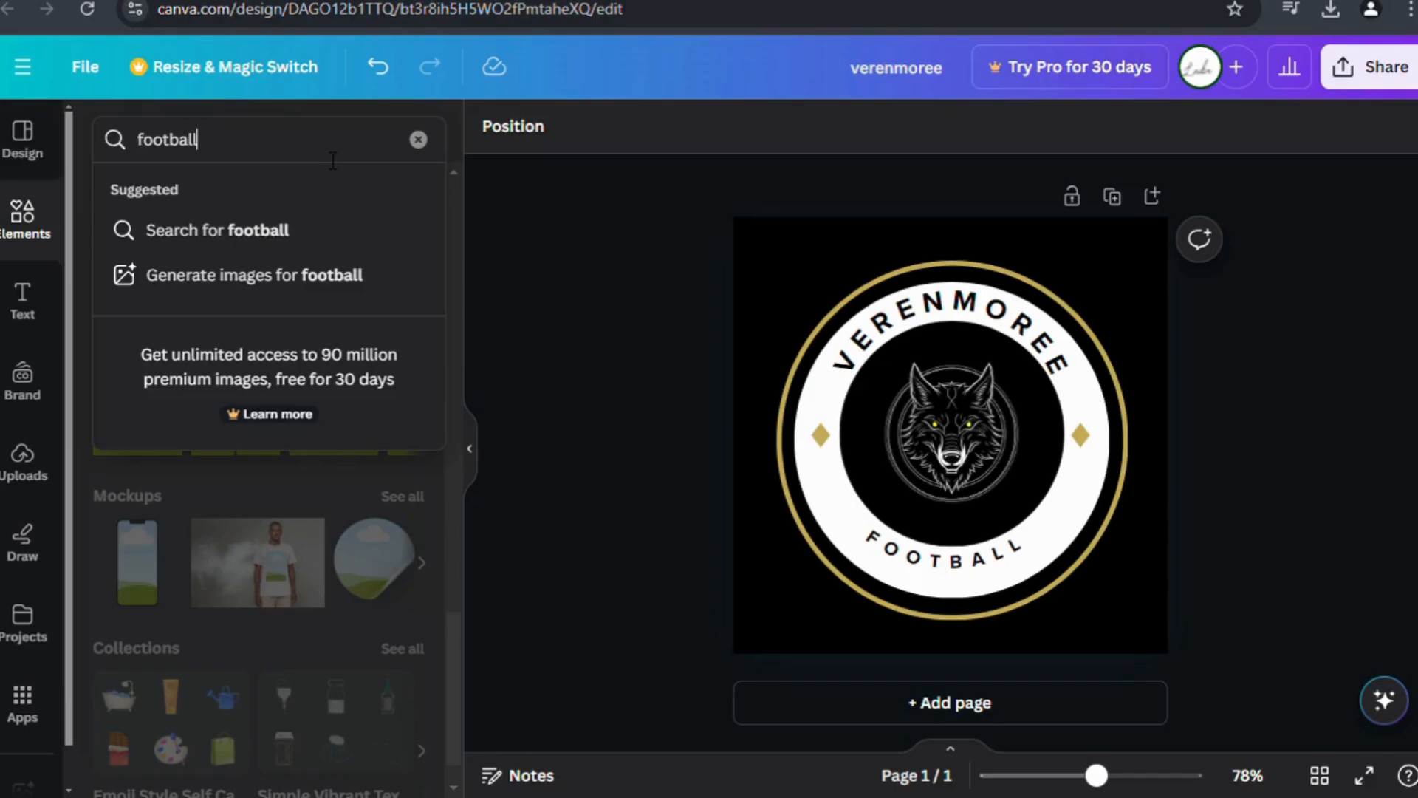
key(Return)
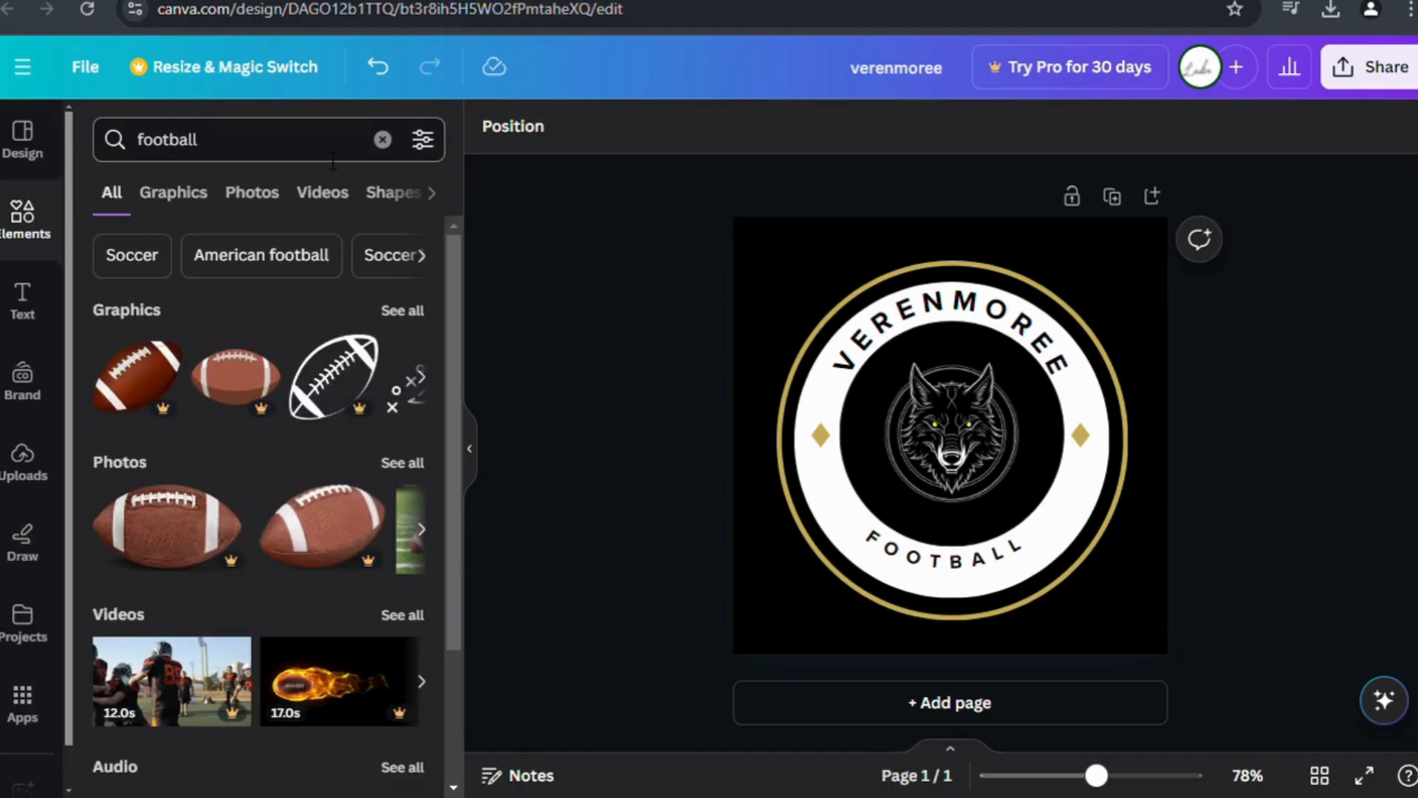
click(430, 375)
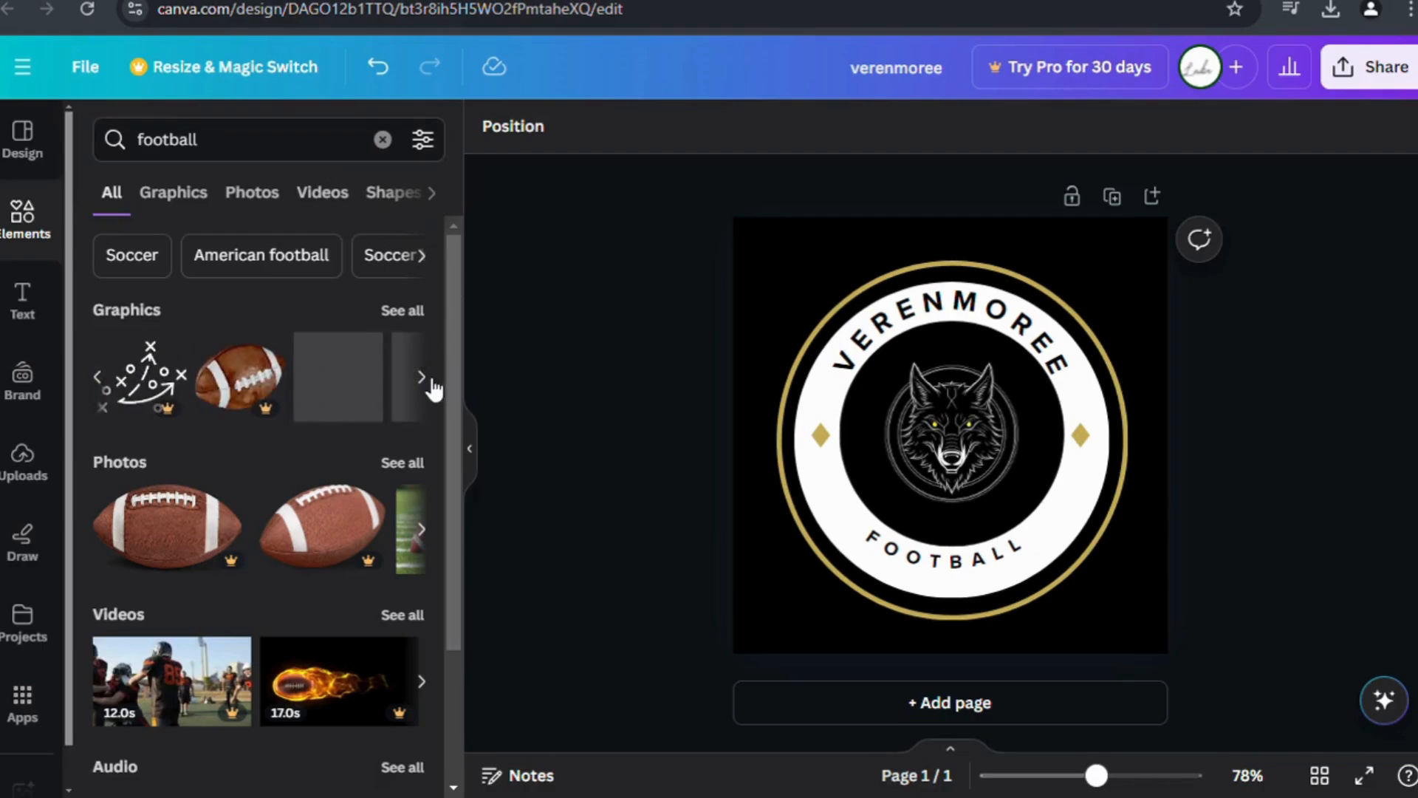
click(433, 384)
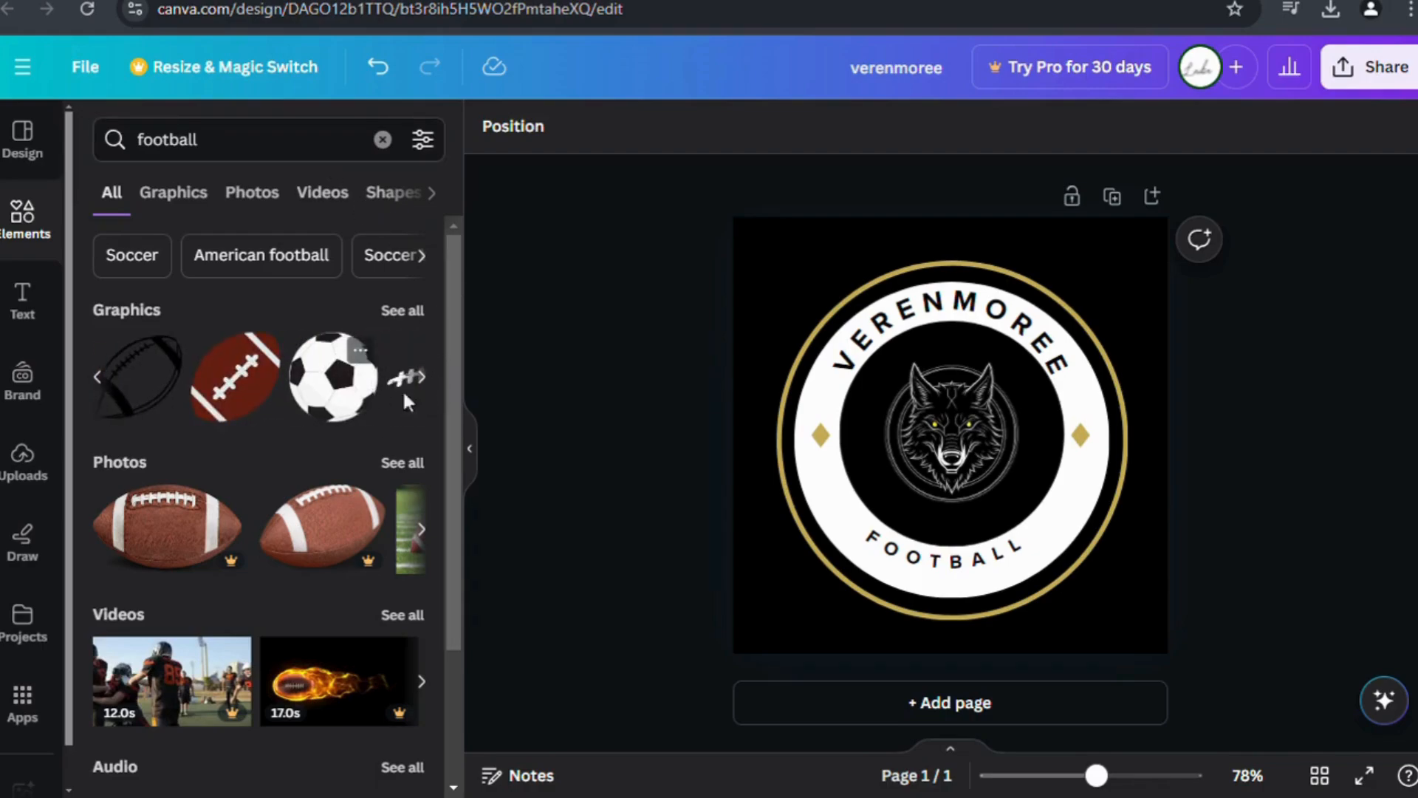
click(420, 378)
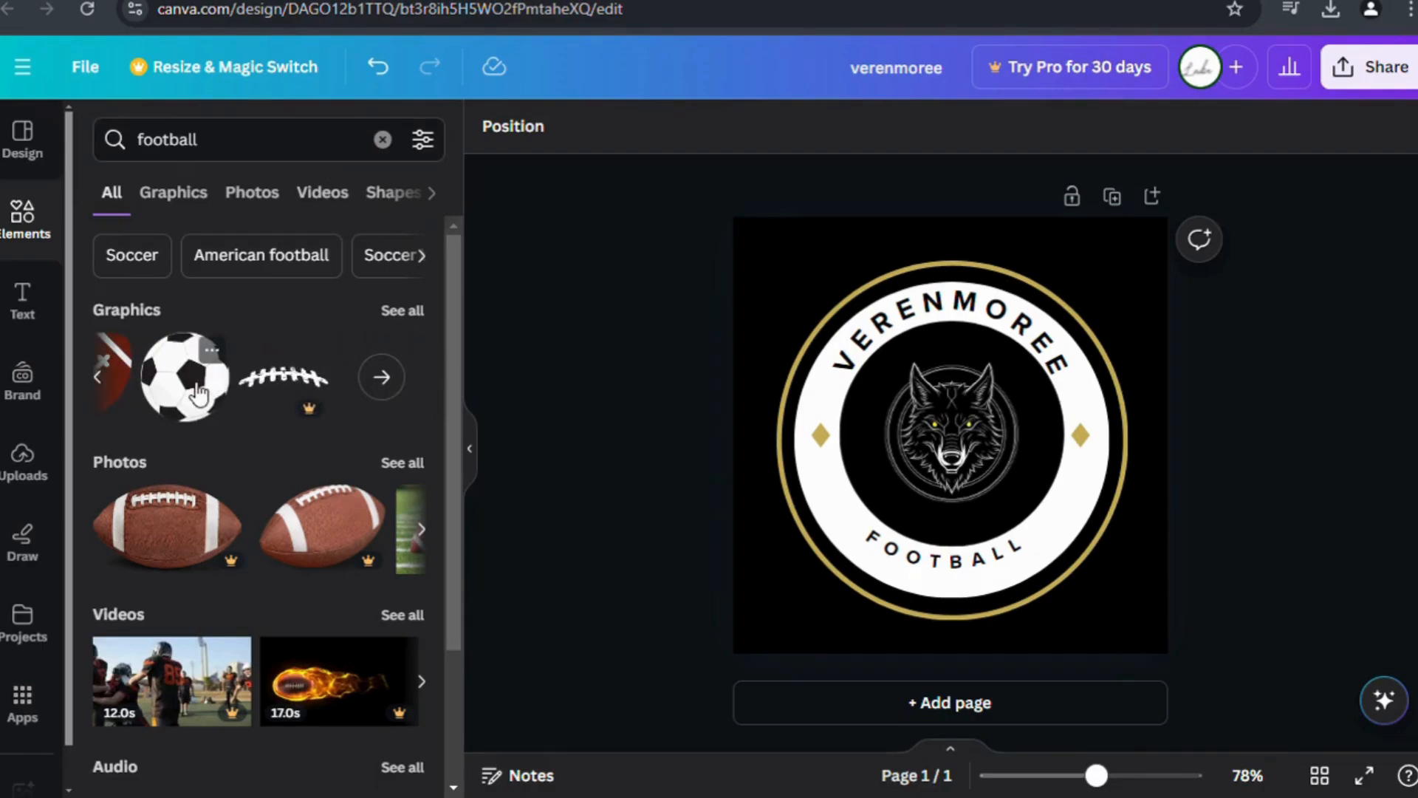
click(198, 394)
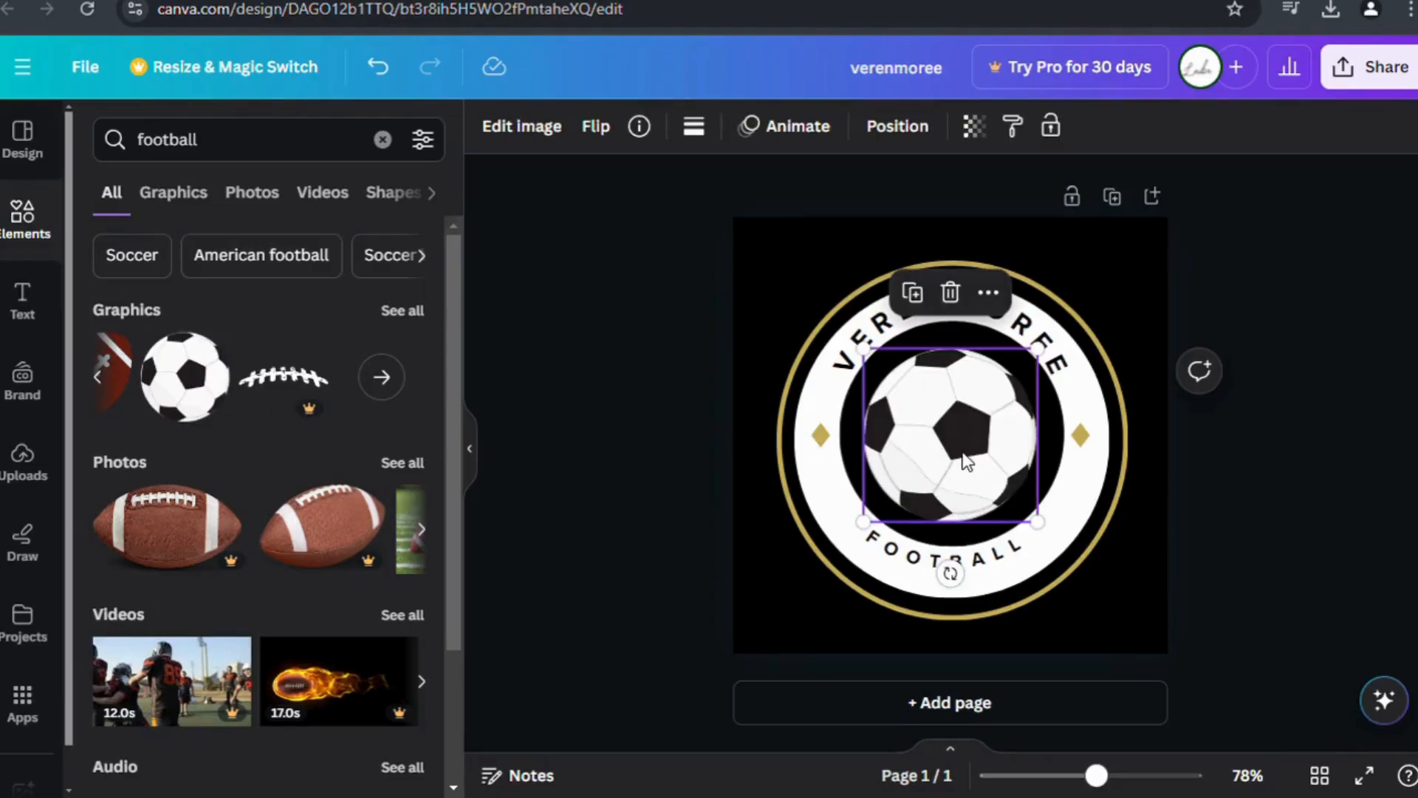
Move the soccer ball to the badge's lower right and shrink it to about 146 px.
drag(967, 462, 1067, 571)
drag(1134, 634, 991, 583)
click(800, 619)
Increase the curved FOOTBALL text size to 17.4.
click(786, 583)
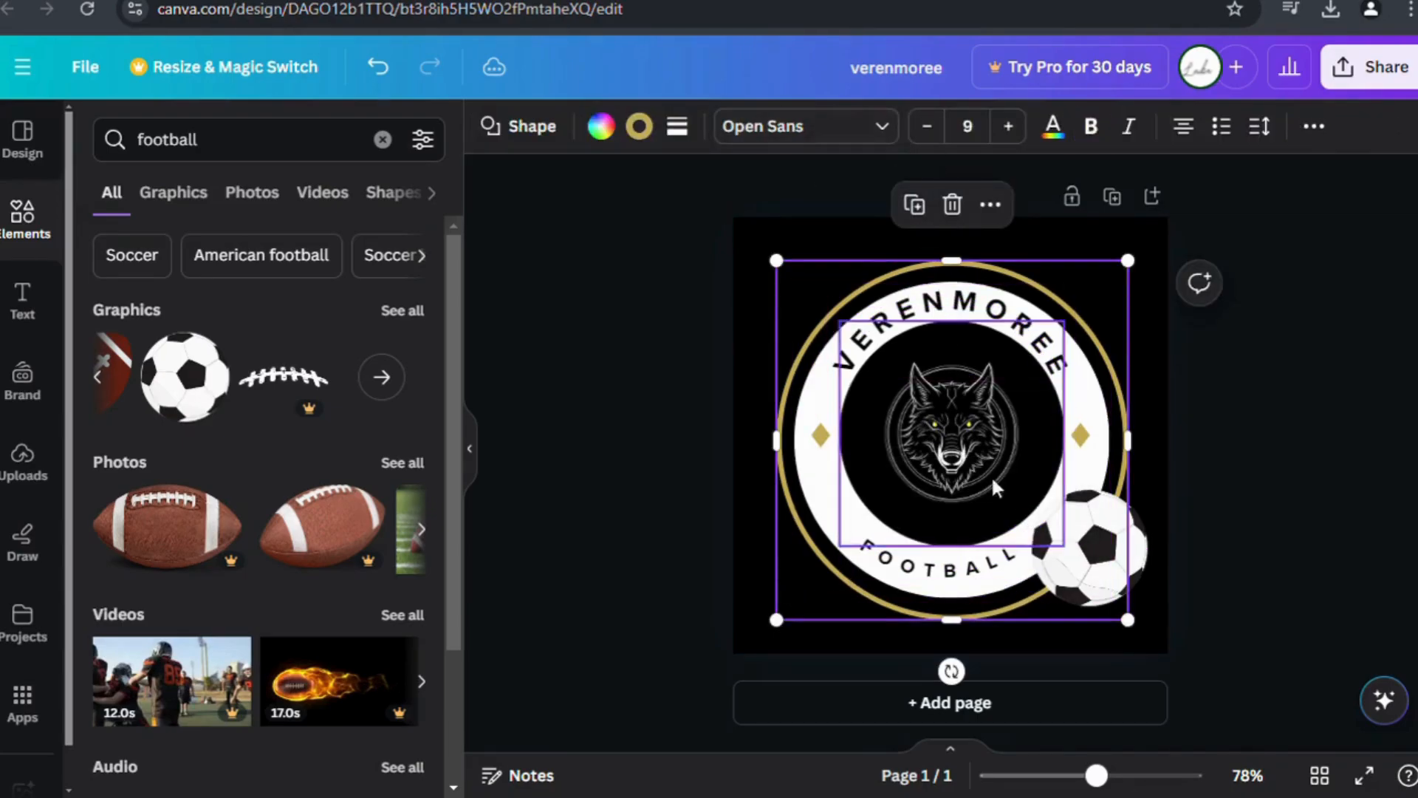
click(953, 567)
click(767, 125)
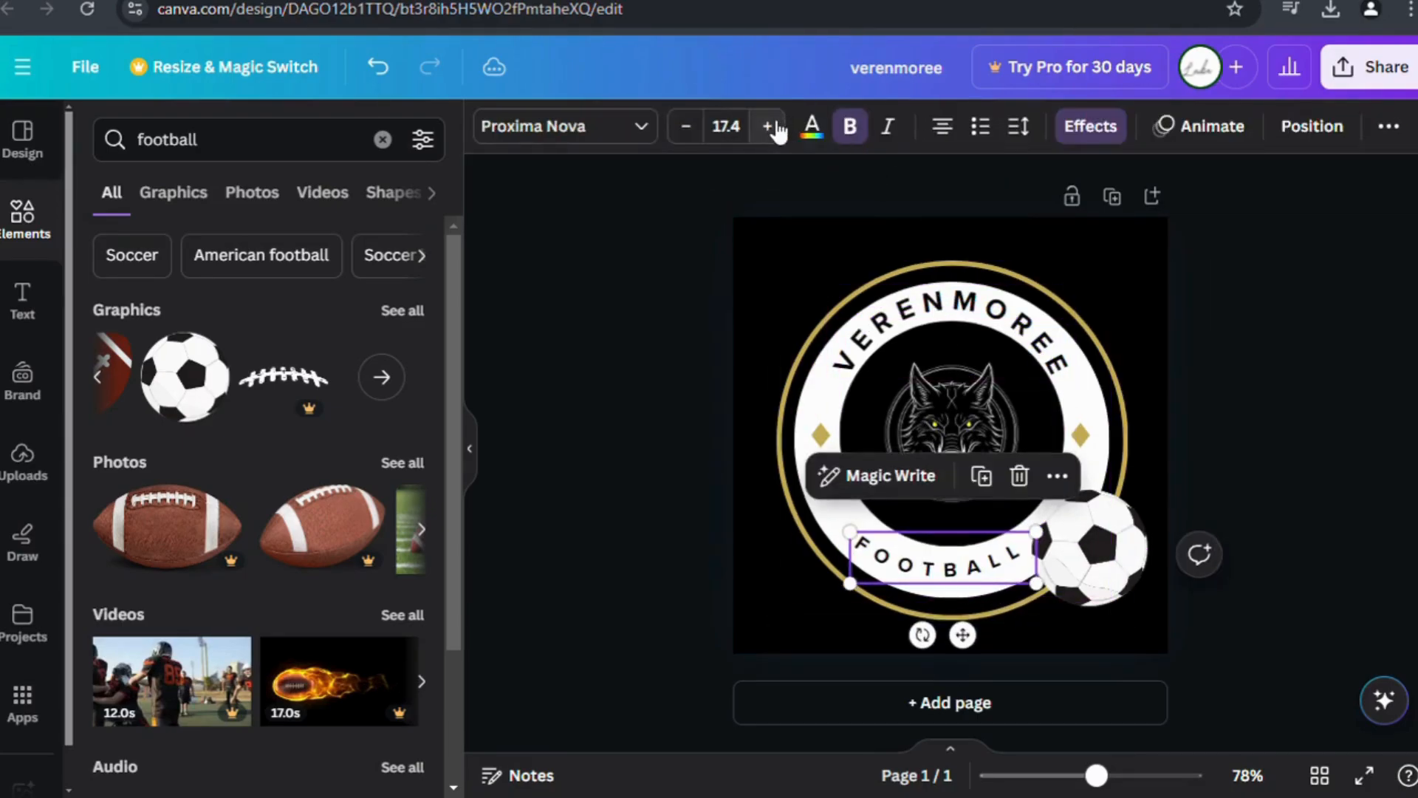
click(628, 525)
Enlarge the soccer ball slightly and set its transparency to 94.
click(1080, 530)
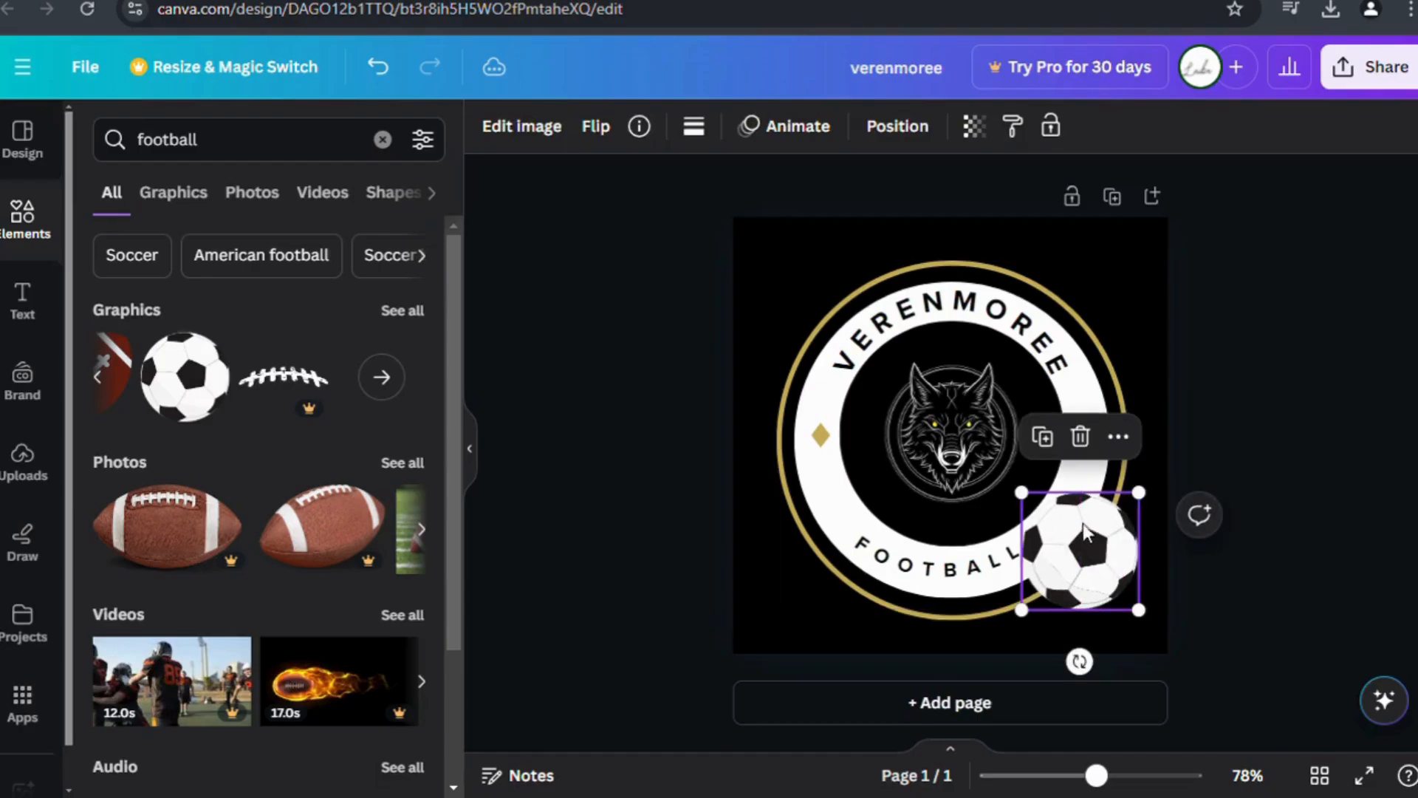
drag(1139, 492, 1142, 489)
click(974, 125)
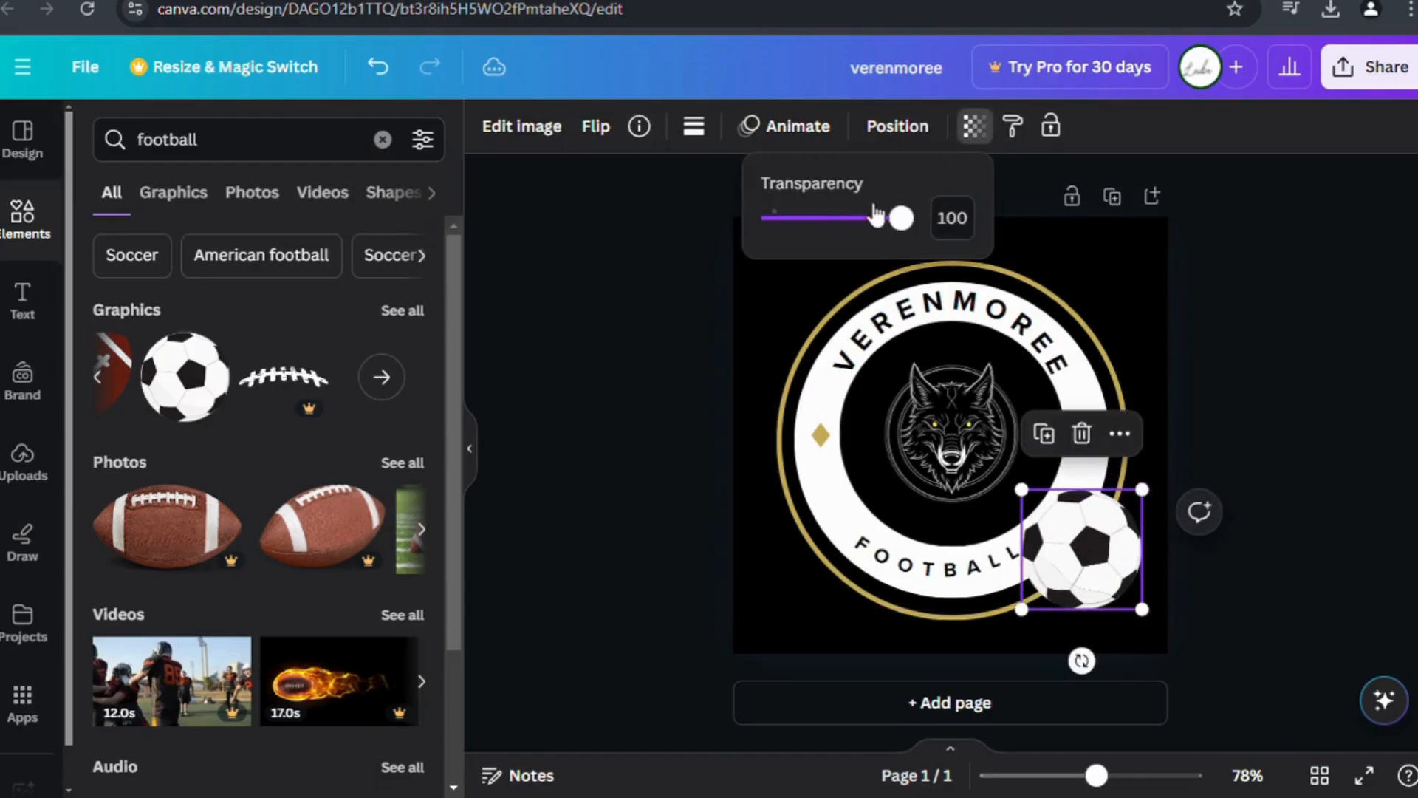
mouse_move(876, 216)
mouse_down()
mouse_move(842, 219)
mouse_move(903, 220)
mouse_up()
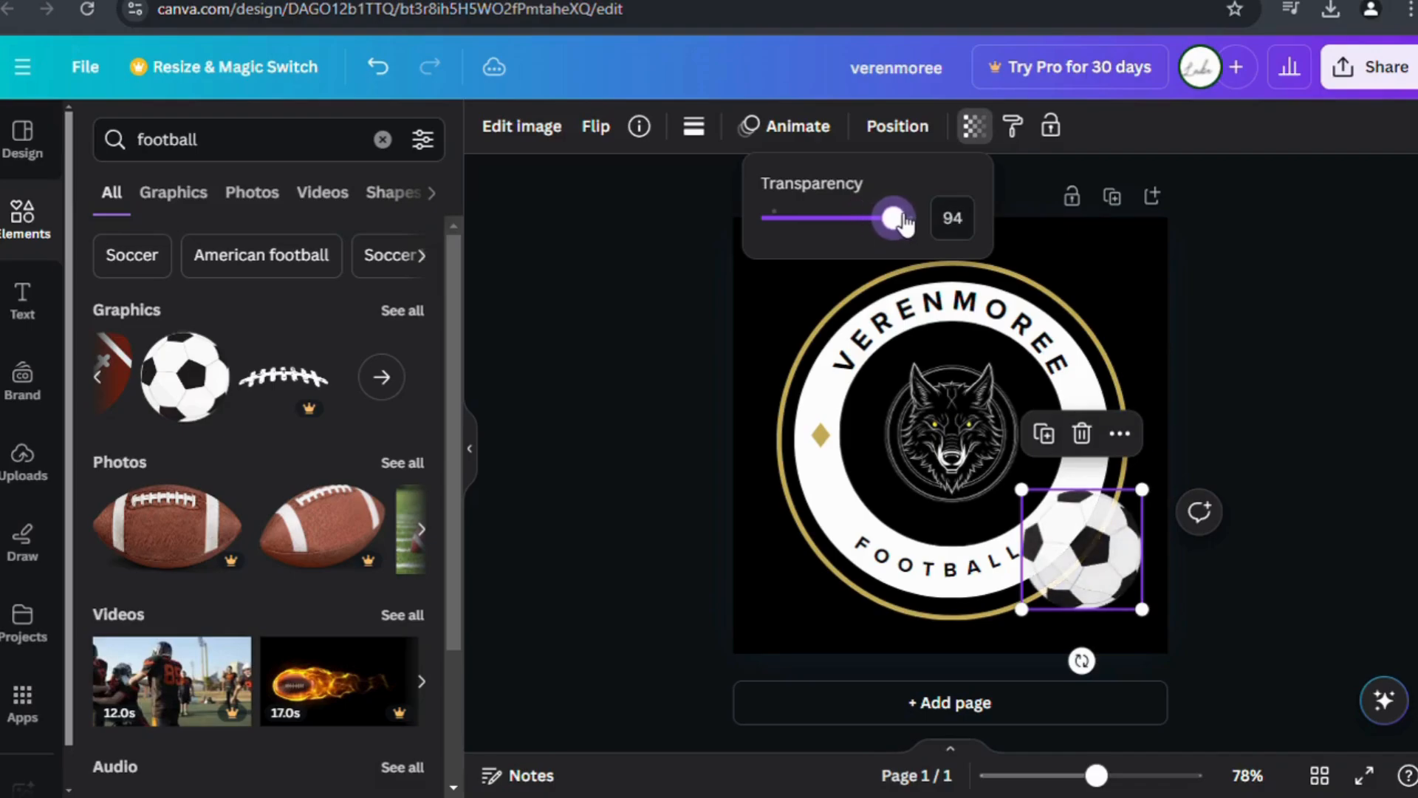
click(759, 625)
click(603, 617)
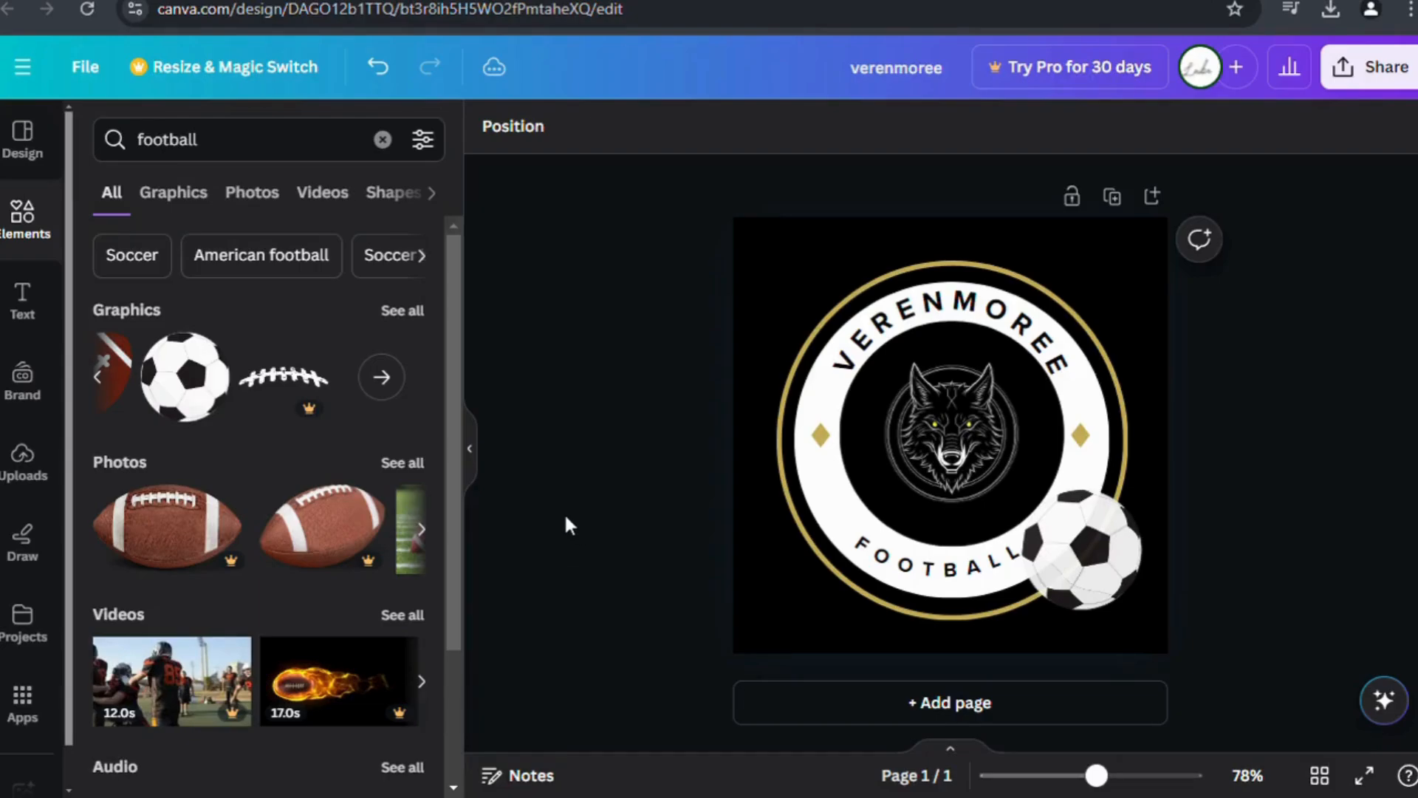
click(22, 138)
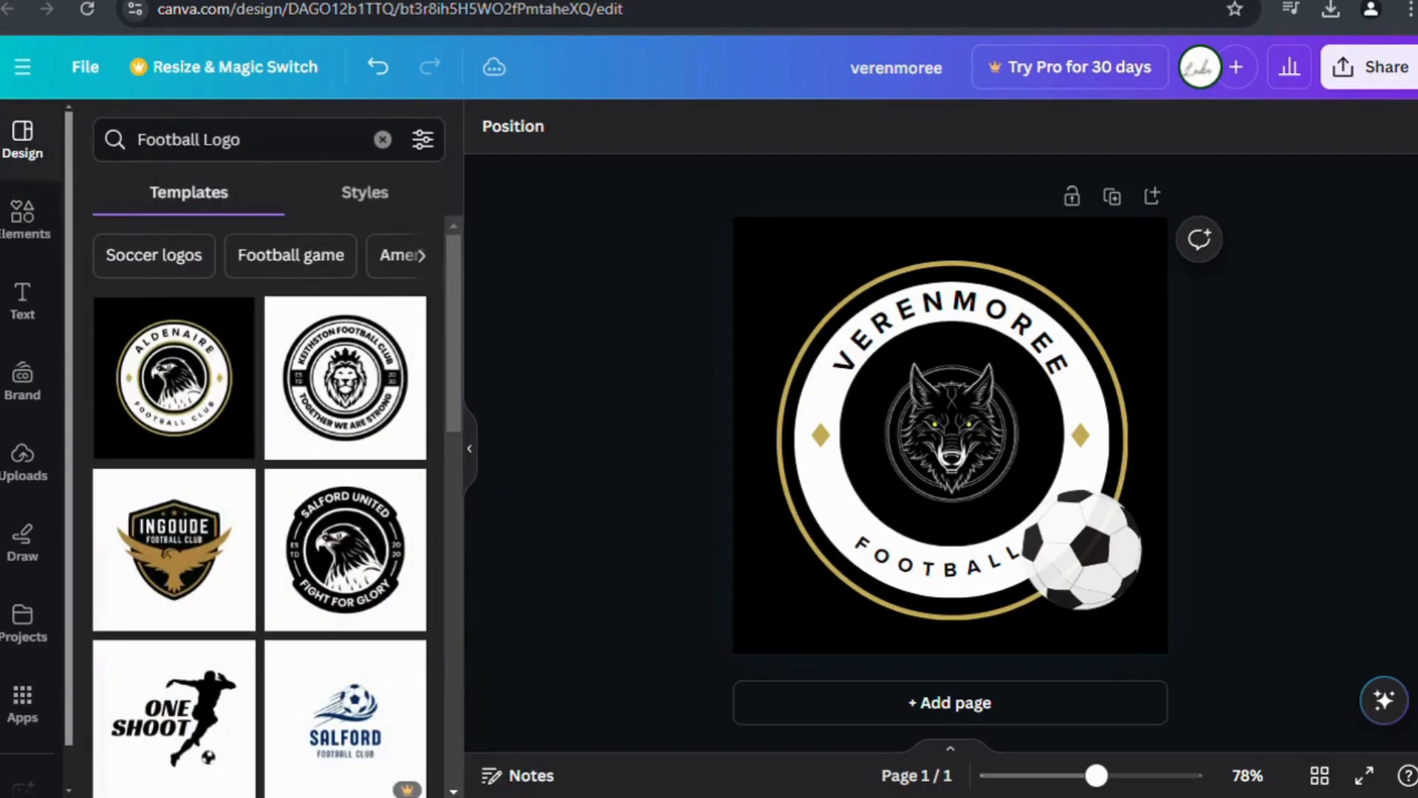
Open the Share download settings with PNG as the file type at 500 × 500 px.
click(1366, 68)
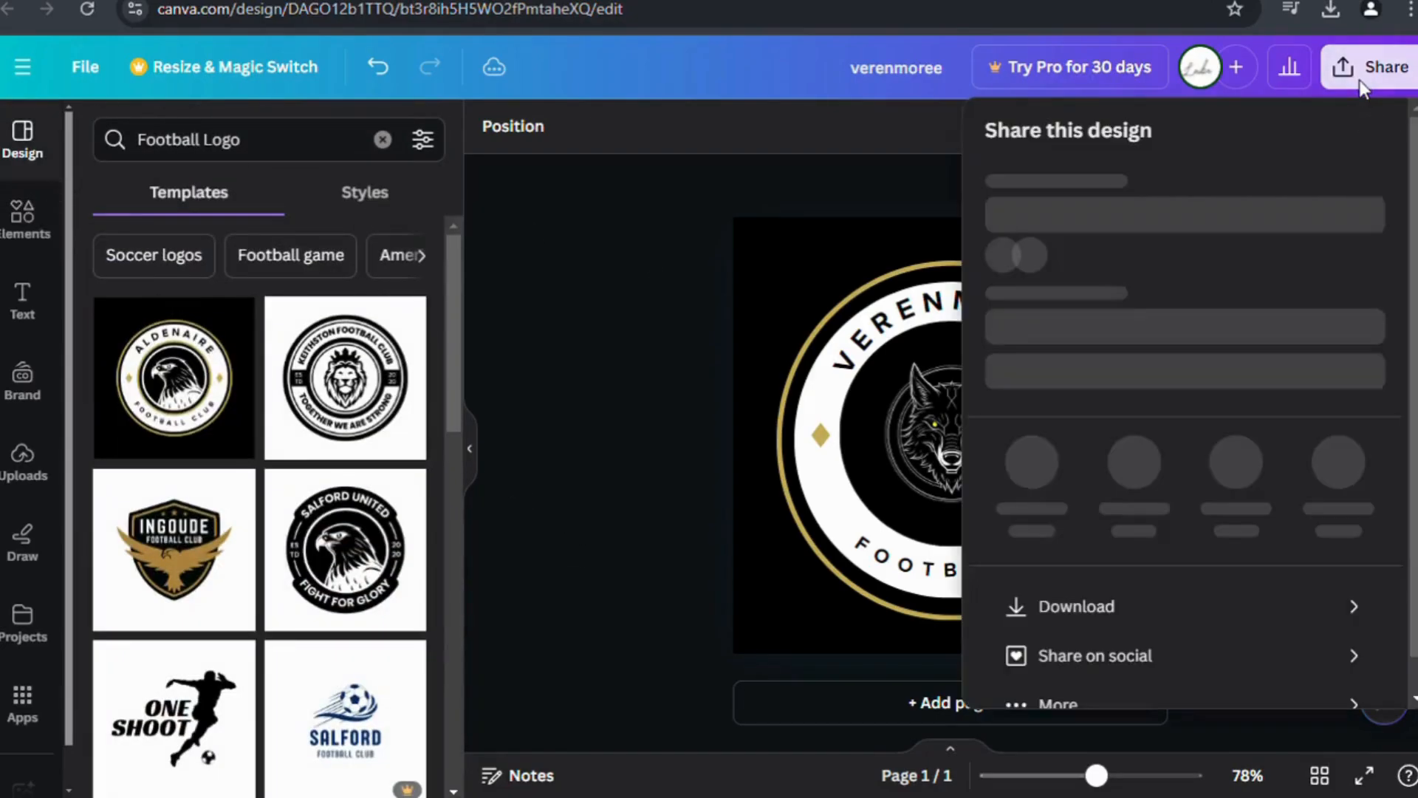
click(1266, 620)
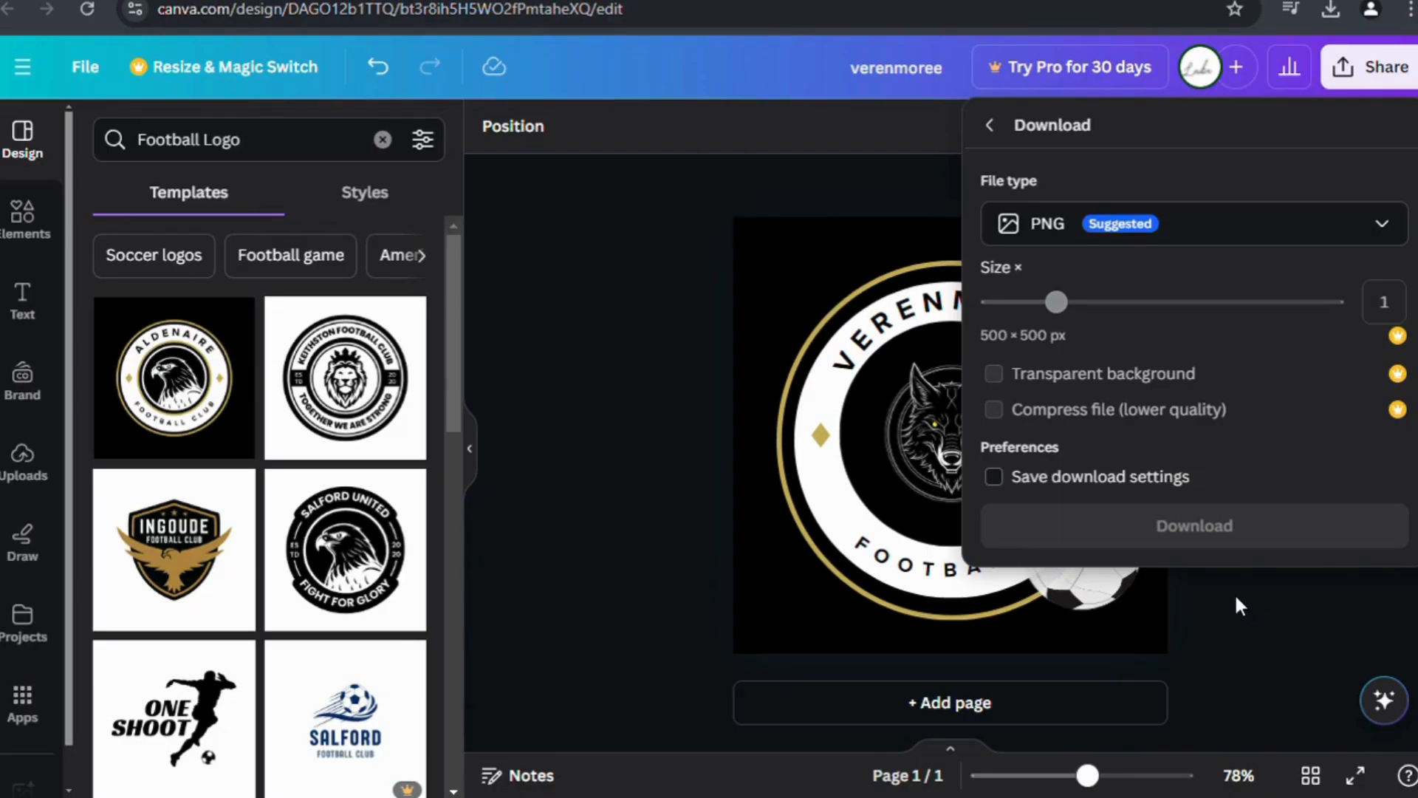
click(1380, 225)
click(1307, 369)
click(990, 125)
click(1172, 569)
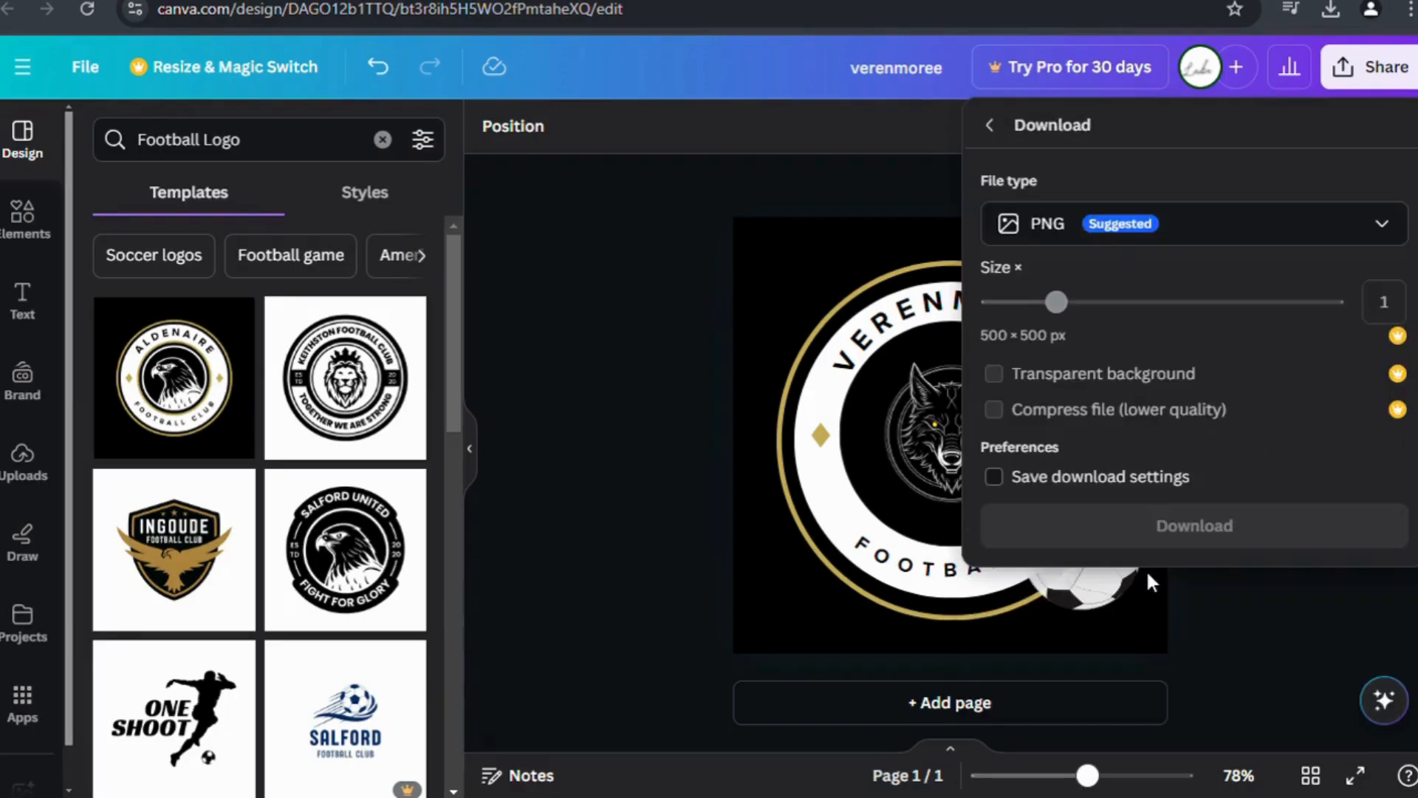